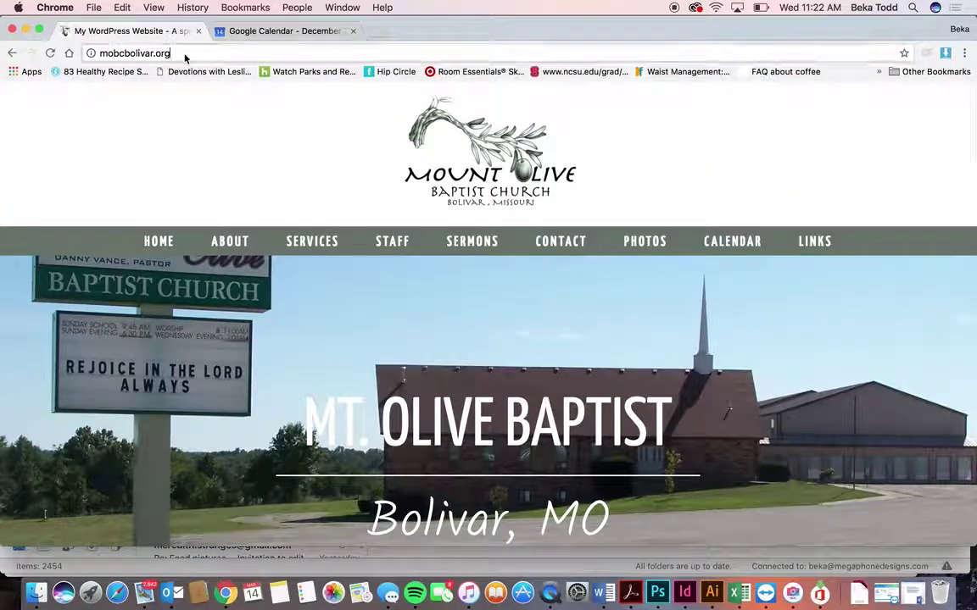
Step: Open the WordPress admin dashboard at mobcbolivar.org/wp-admin
left_click(184, 56)
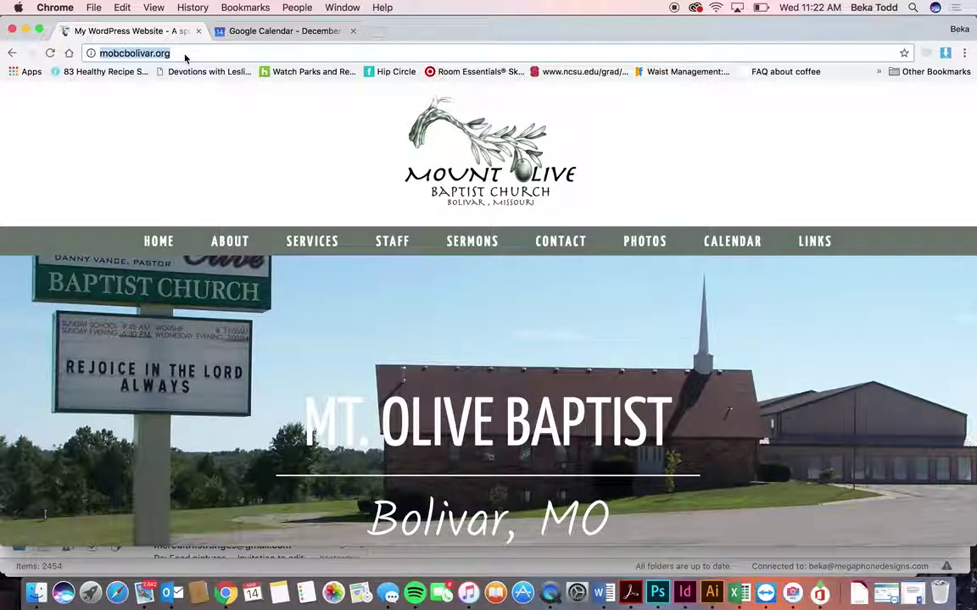
key("Right")
type("/")
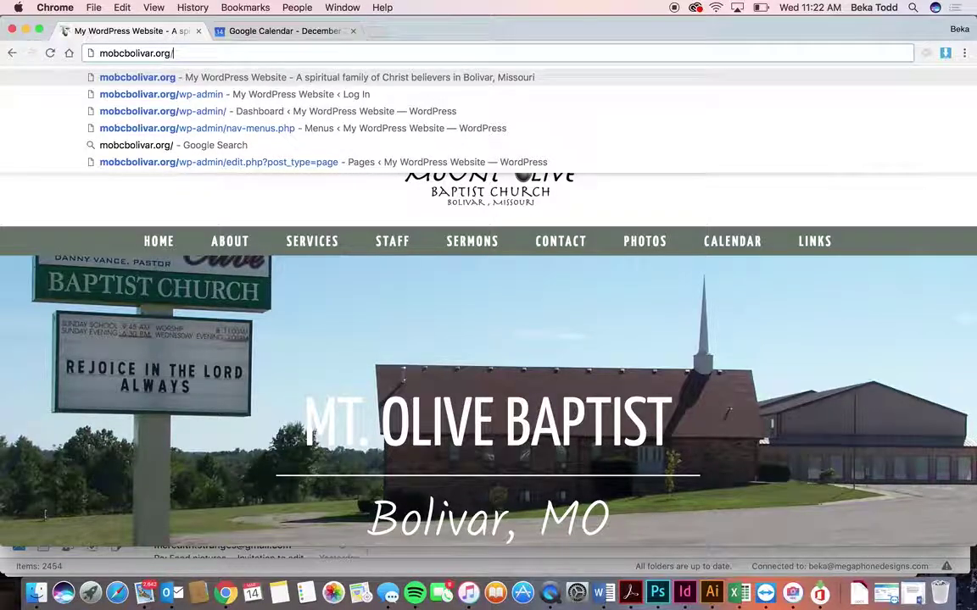
key("Down")
key("Return")
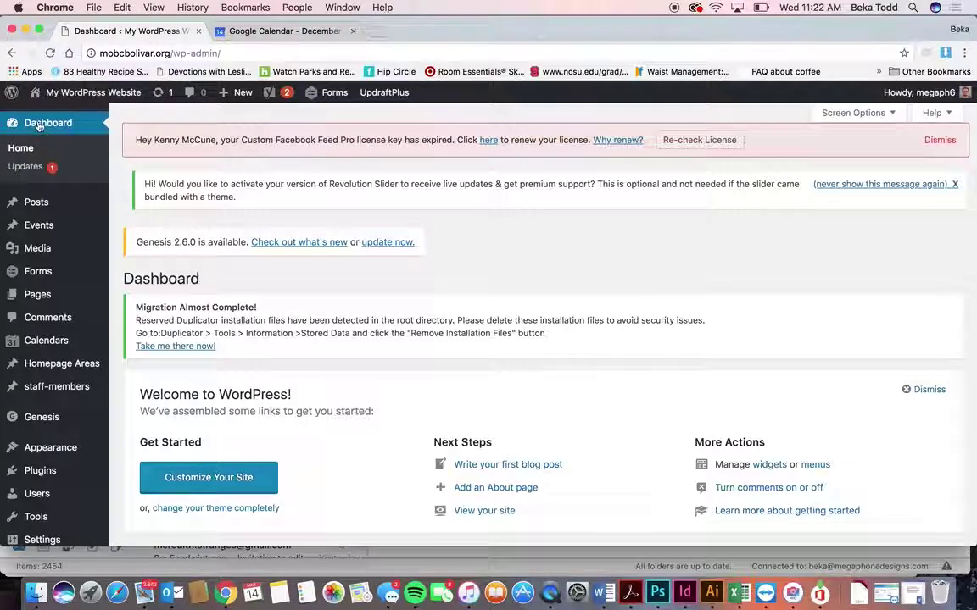
Step: Look through the admin menu's sections, from Posts to Pods Admin
scroll(27, 412, "down", 2)
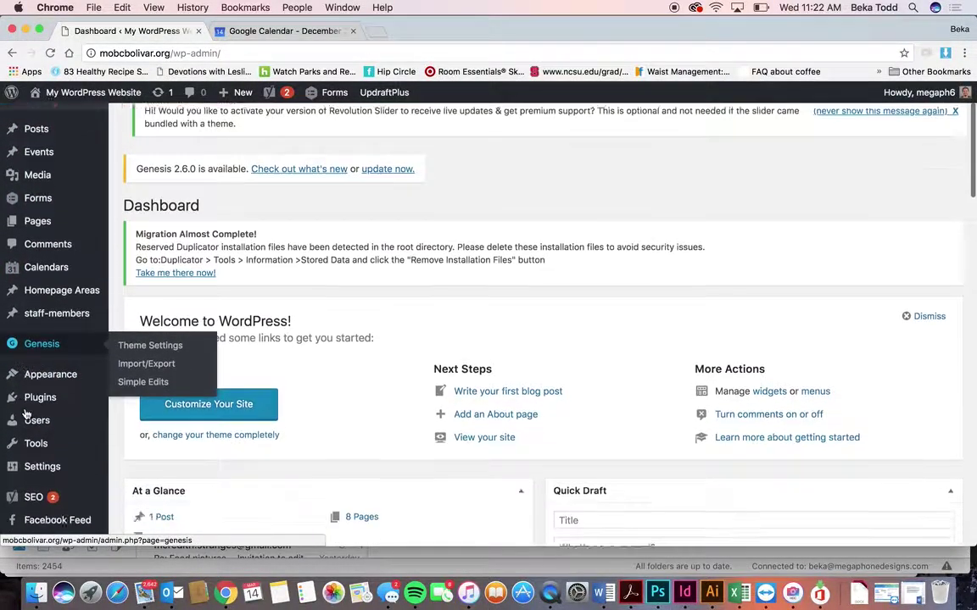
scroll(26, 413, "down", 5)
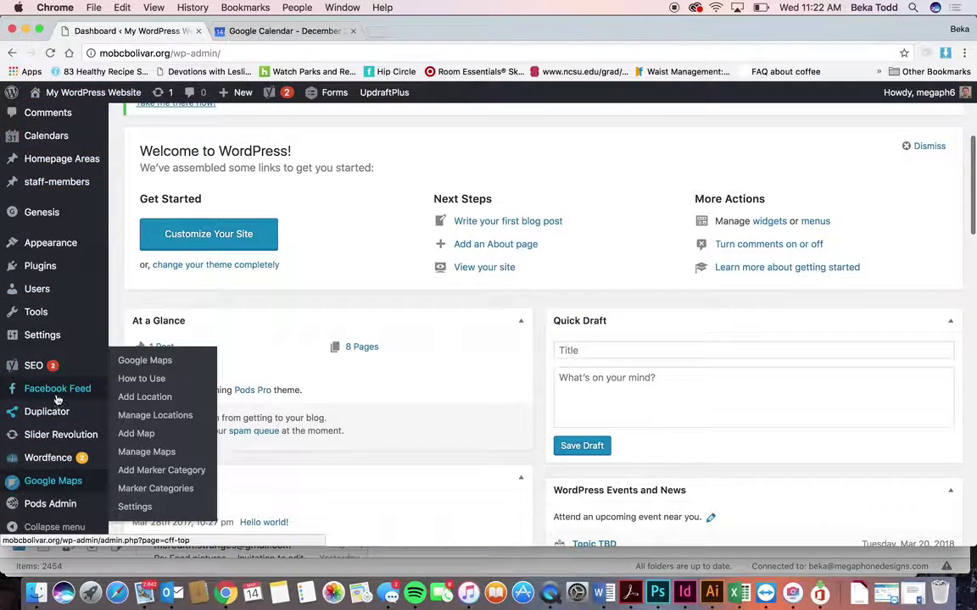
scroll(39, 242, "up", 7)
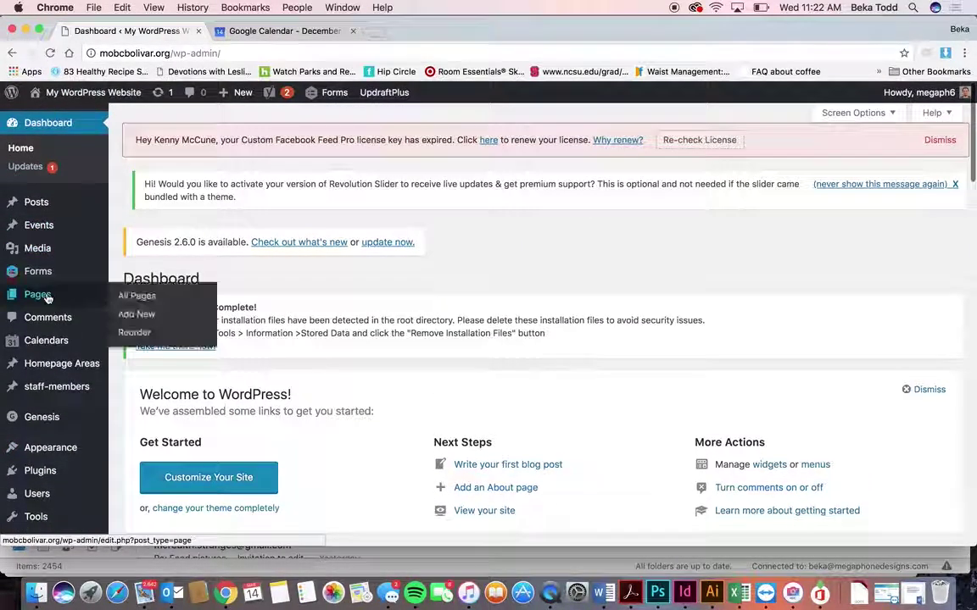
mouse_move(53, 502)
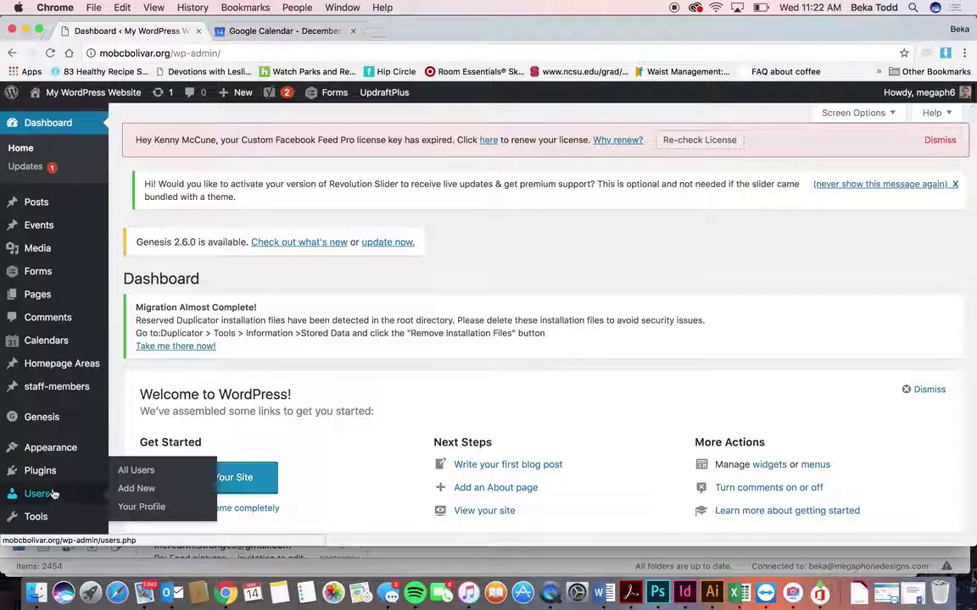
Step: Open the live church website in a new browser tab and view its homepage
right_click(80, 93)
left_click(136, 100)
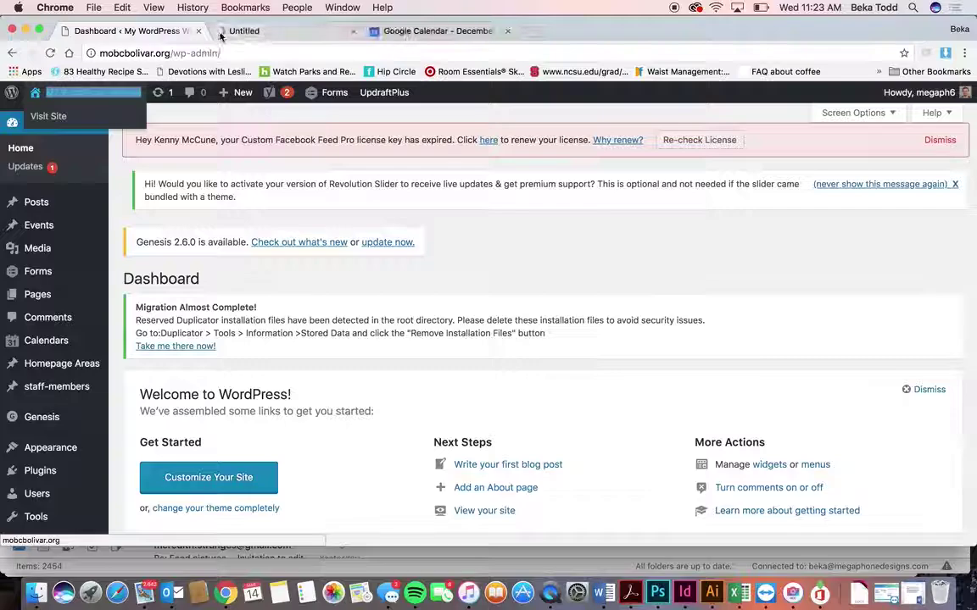
left_click(272, 30)
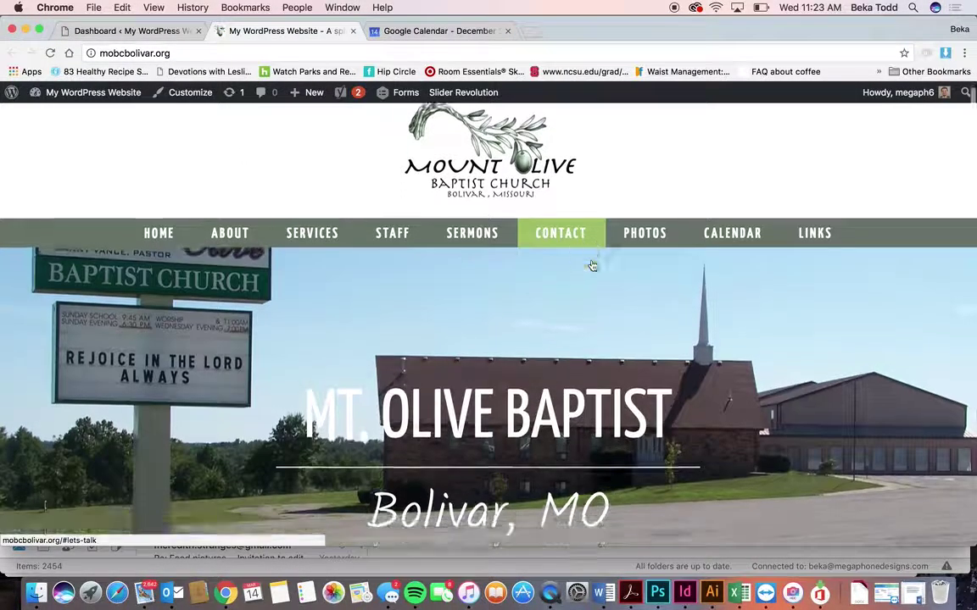
scroll(591, 266, "down", 4)
Step: Return to the admin dashboard, open the Updates page and select all plugins that have new versions
left_click(127, 30)
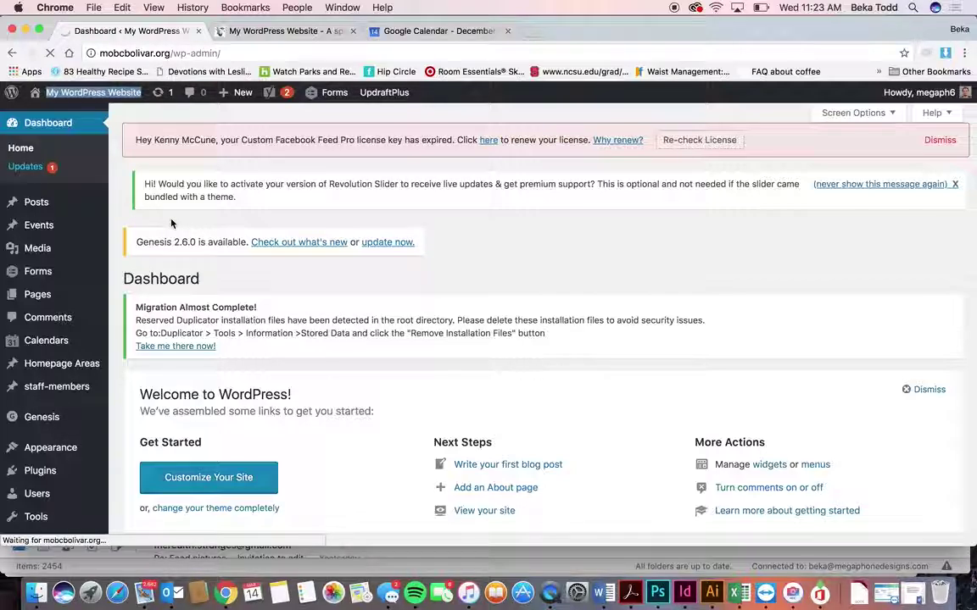
scroll(171, 223, "down", 5)
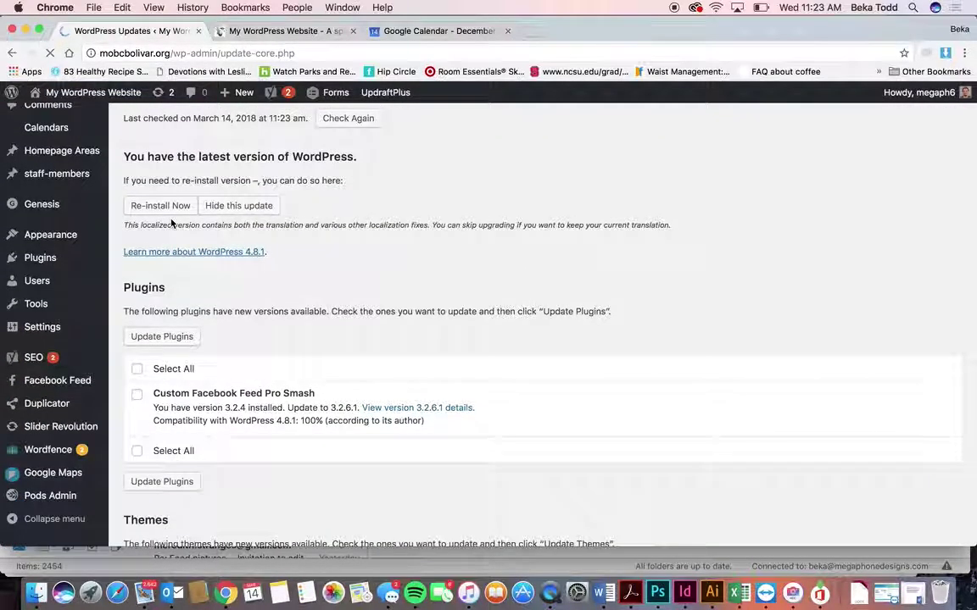
scroll(140, 402, "down", 2)
left_click(137, 379)
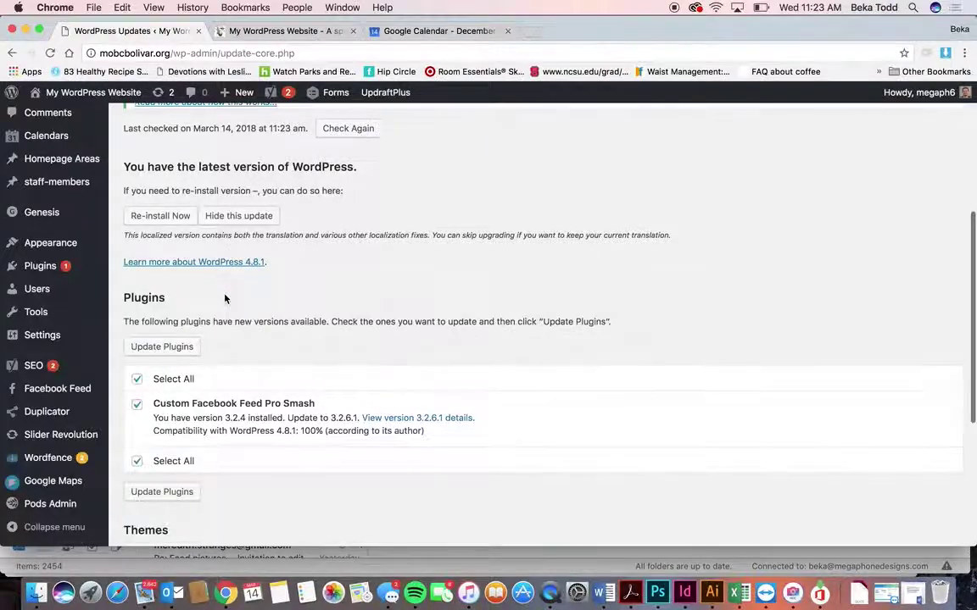
Step: Review the WordPress Updates page, including its backup options, and open the list of all posts
scroll(224, 298, "up", 5)
mouse_move(36, 203)
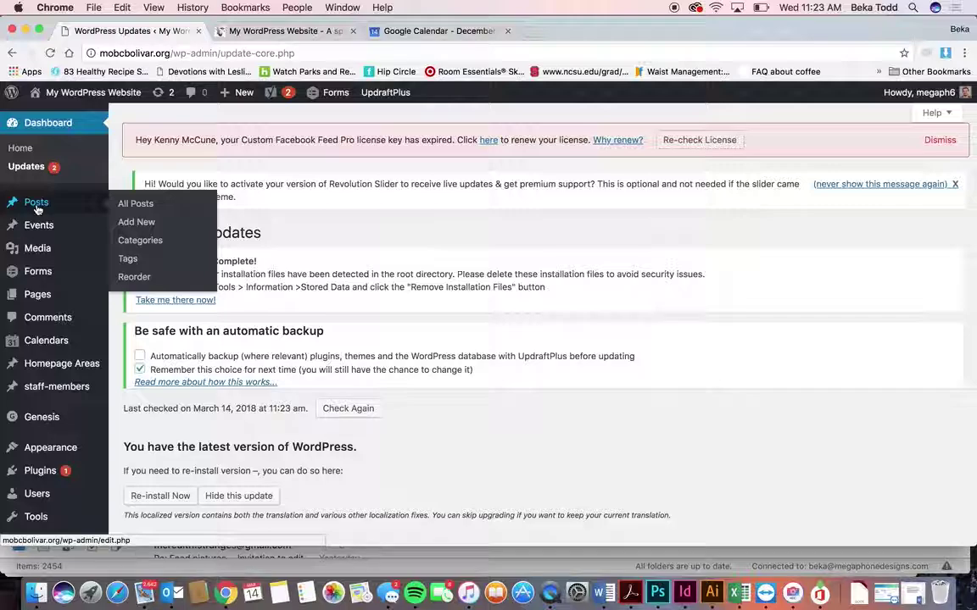
scroll(254, 339, "down", 7)
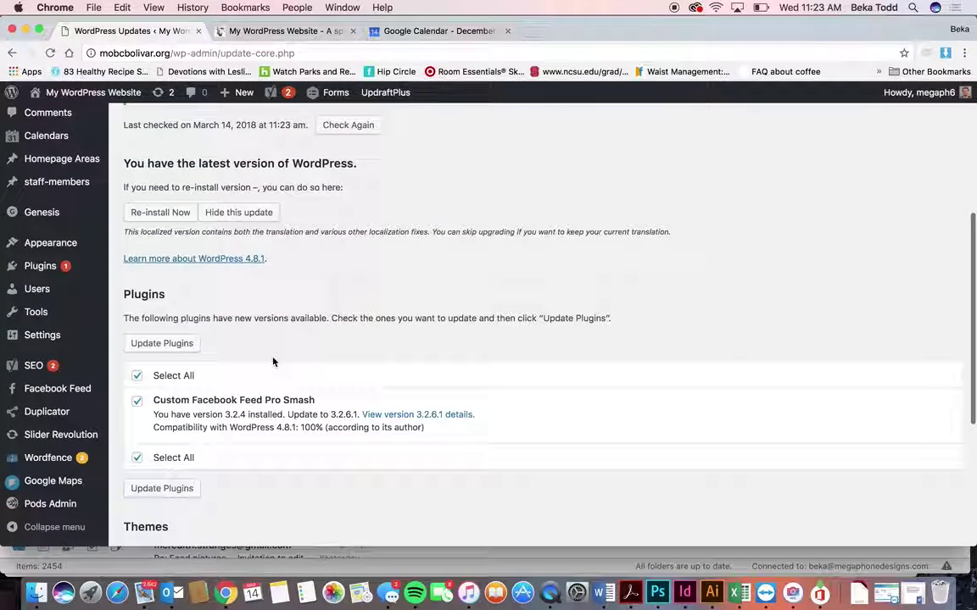
scroll(98, 233, "up", 5)
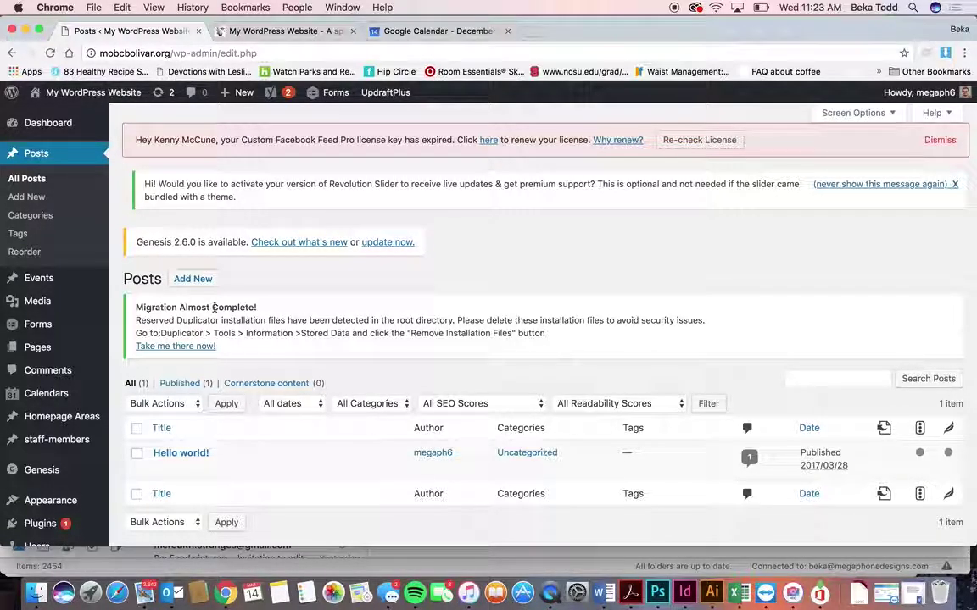
Step: Open the list of all events and review its entries
mouse_move(72, 290)
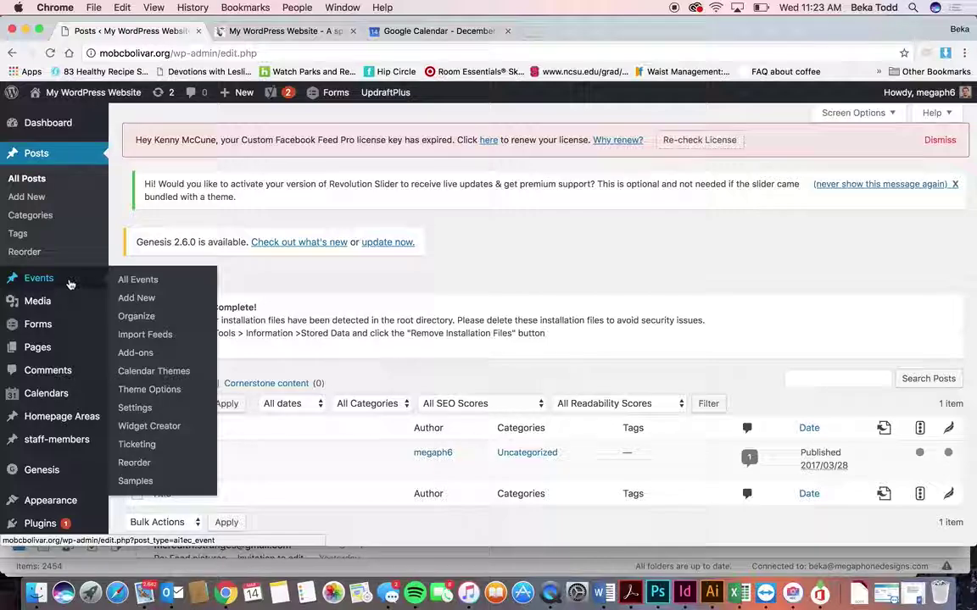
left_click(26, 280)
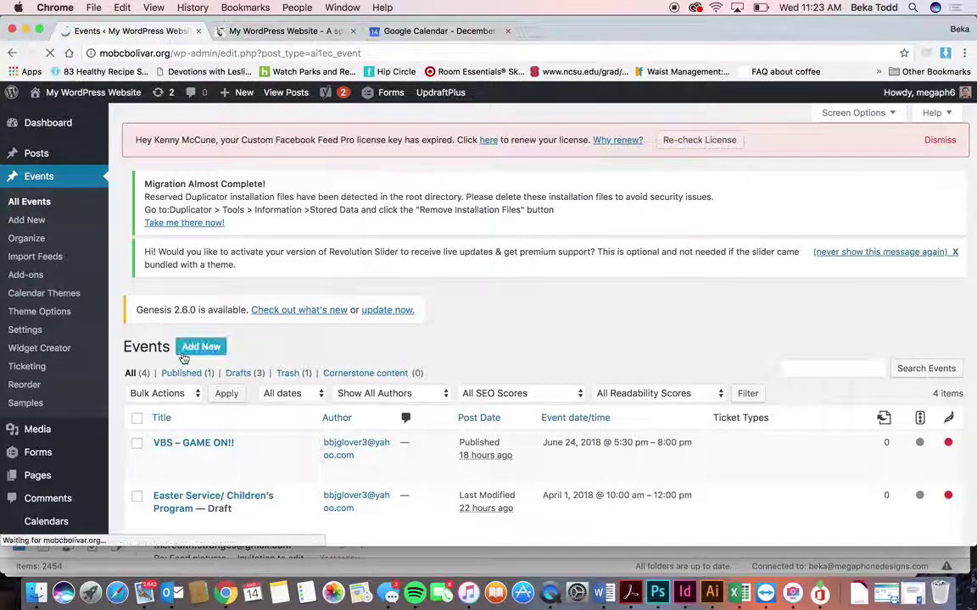
scroll(184, 349, "down", 2)
scroll(185, 358, "down", 5)
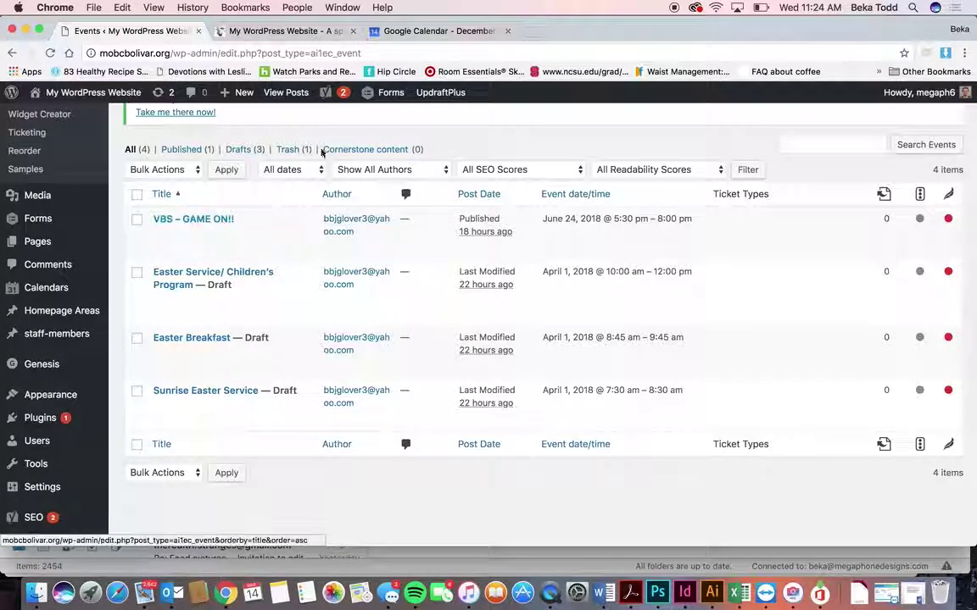
Step: View the Calendar page on the live website and advance it to April 2018
left_click(329, 30)
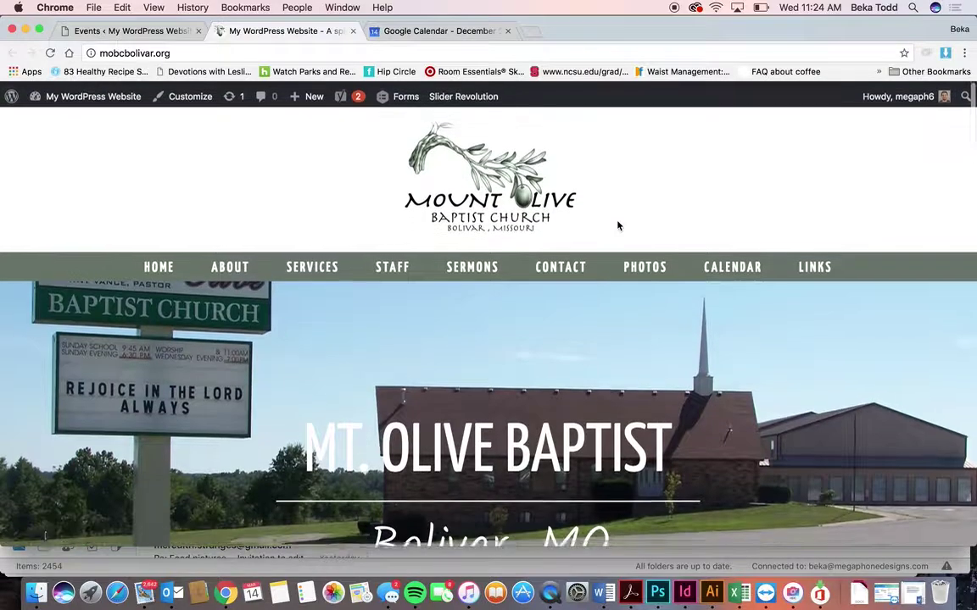
left_click(743, 265)
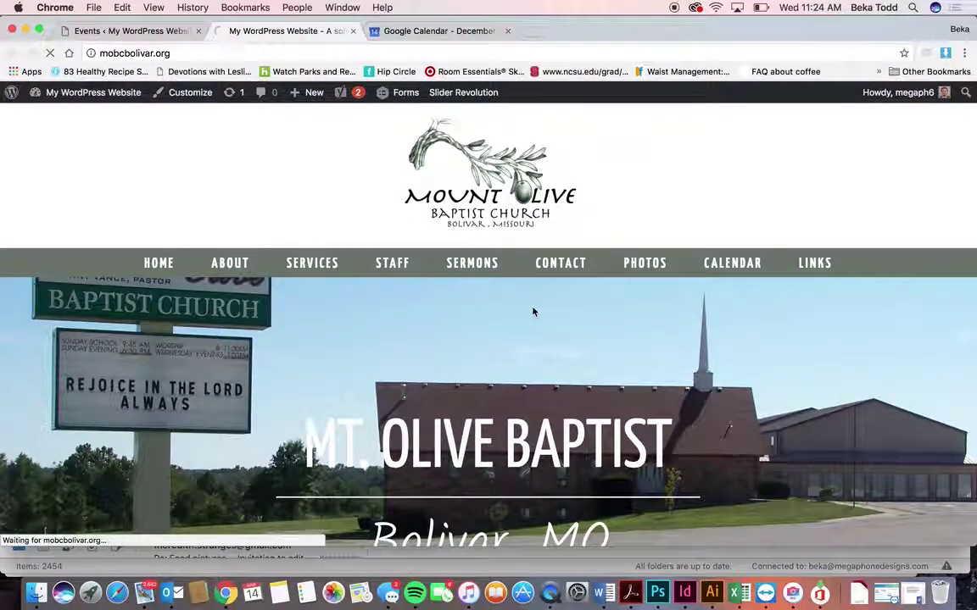
scroll(533, 312, "down", 5)
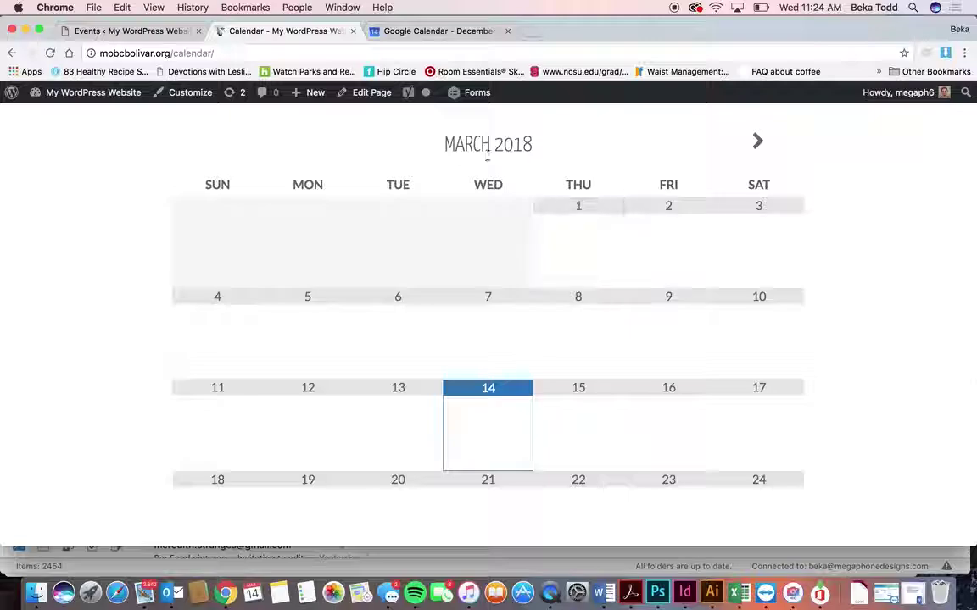
scroll(713, 465, "down", 5)
scroll(713, 467, "up", 10)
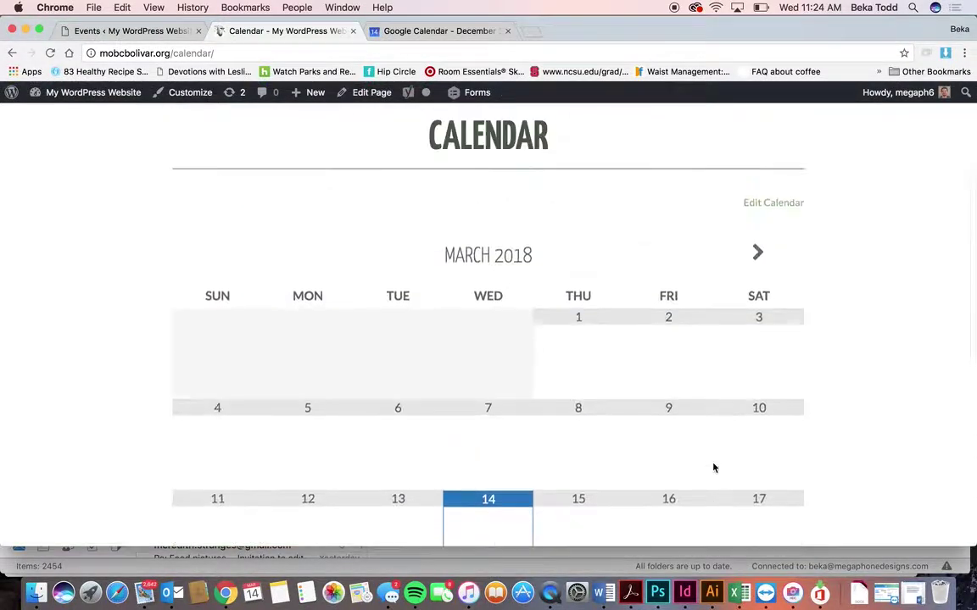
left_click(757, 252)
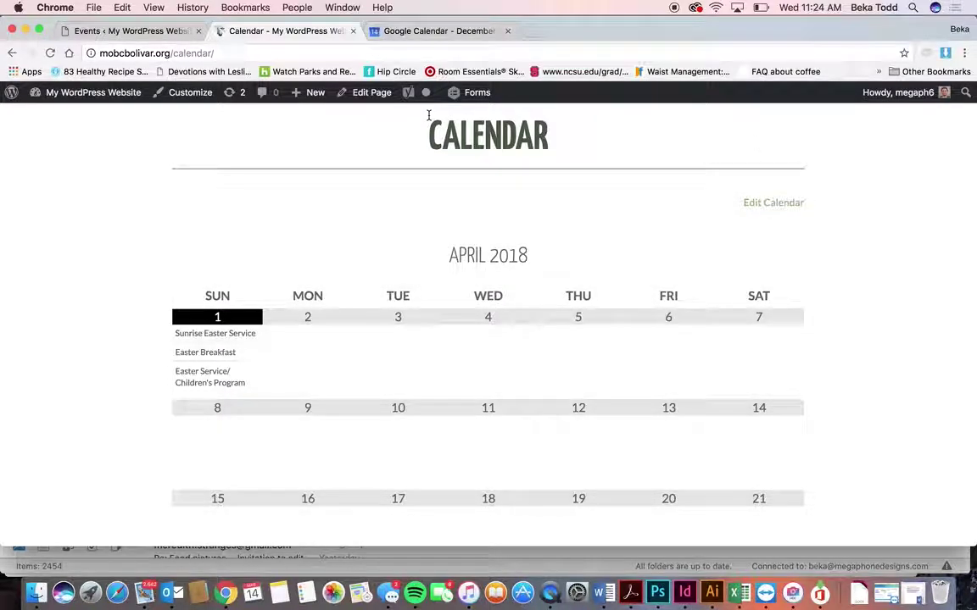
Step: Review the events list in the site admin again and switch to Google Calendar
left_click(142, 32)
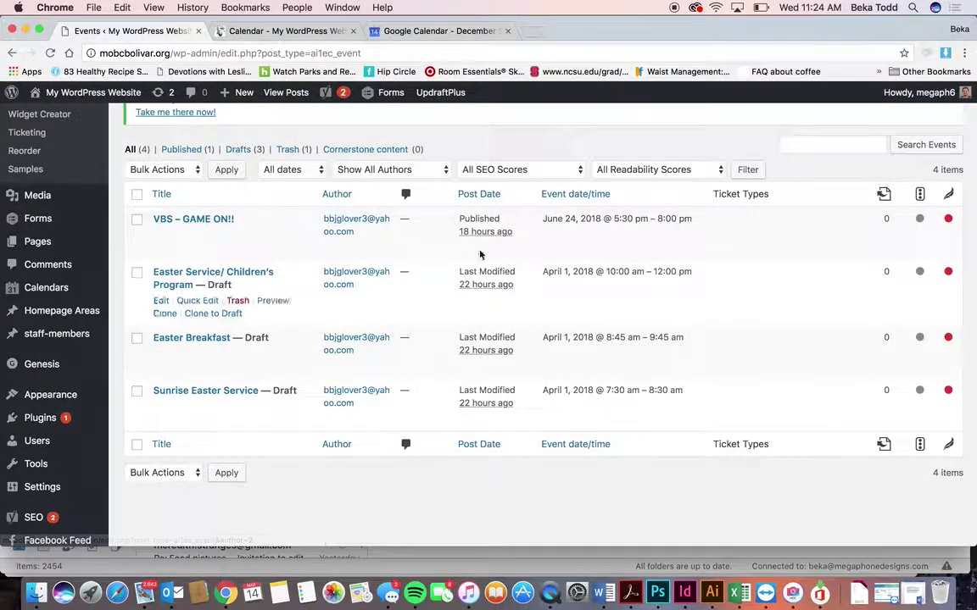
scroll(289, 229, "up", 3)
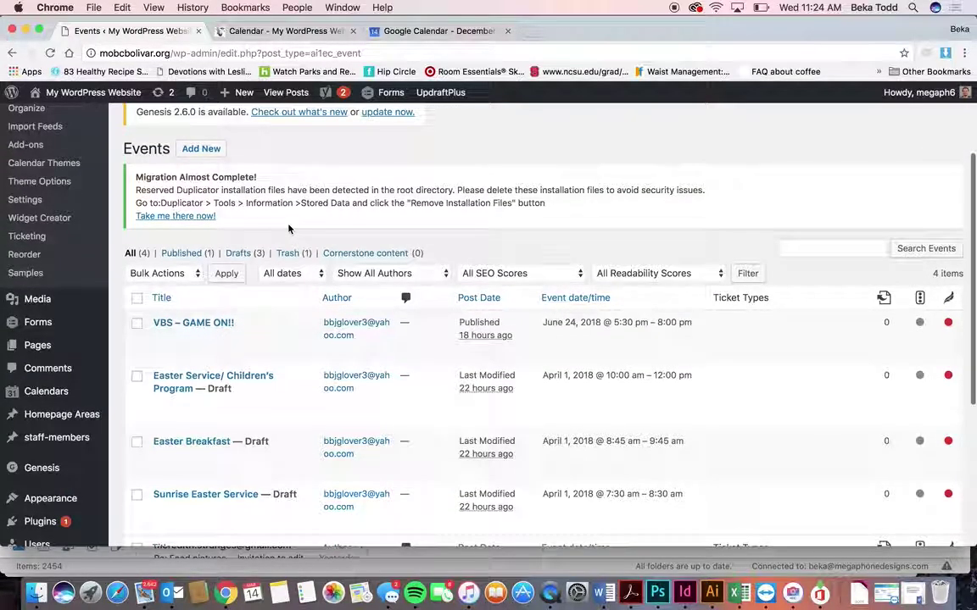
scroll(290, 163, "up", 2)
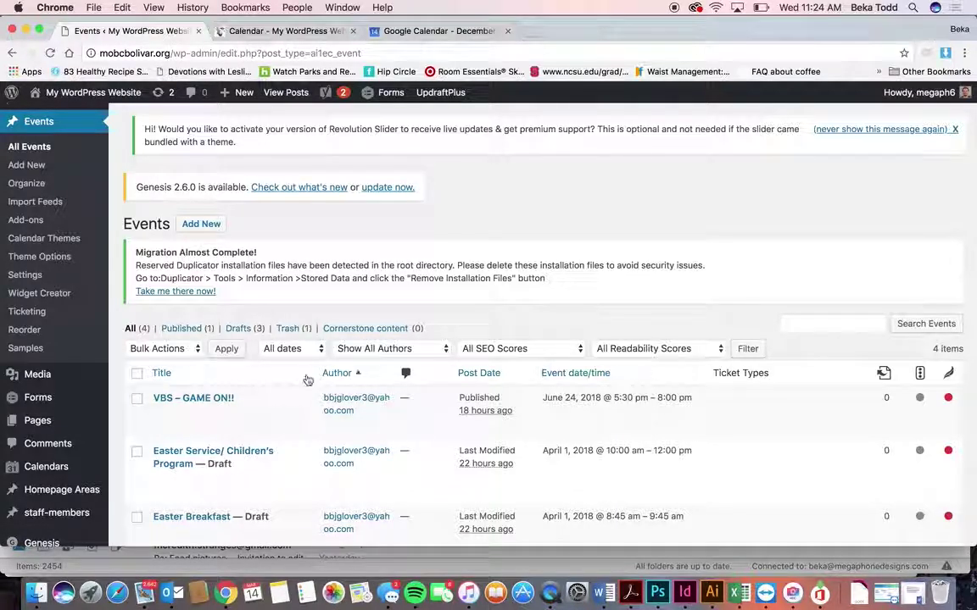
left_click(429, 31)
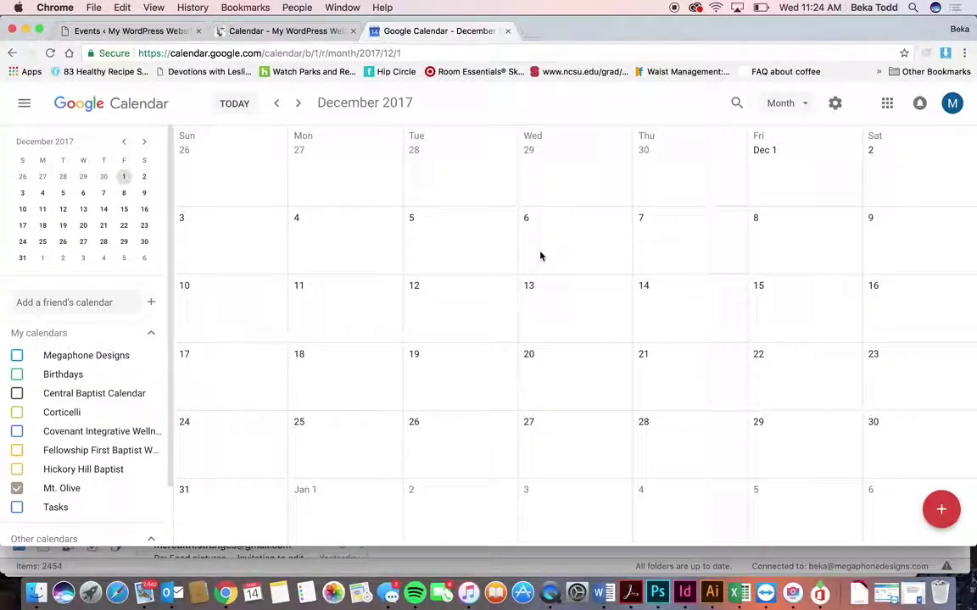
Step: Return to the site admin, open the Media Library and browse its uploaded images
left_click(136, 31)
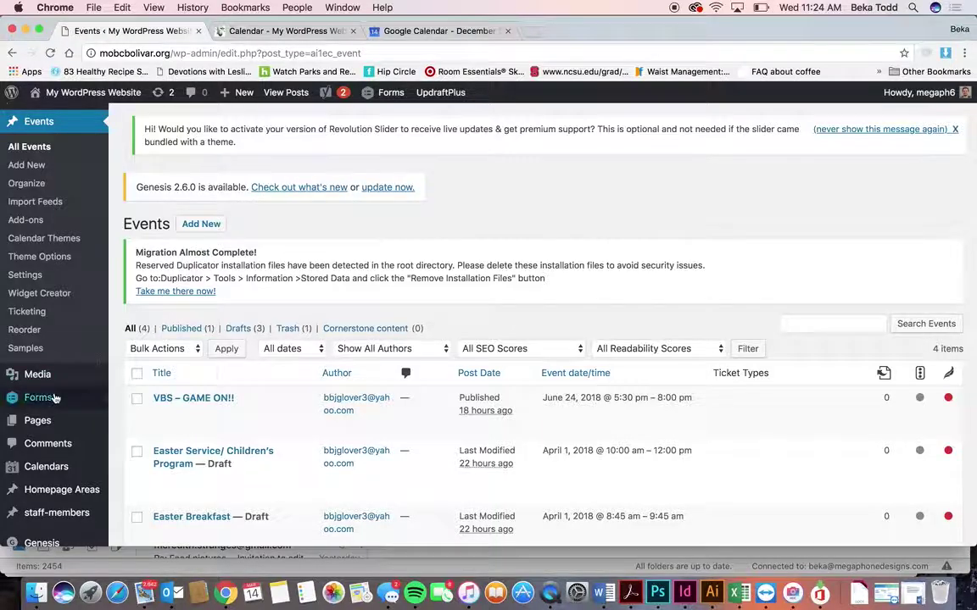
scroll(59, 398, "down", 2)
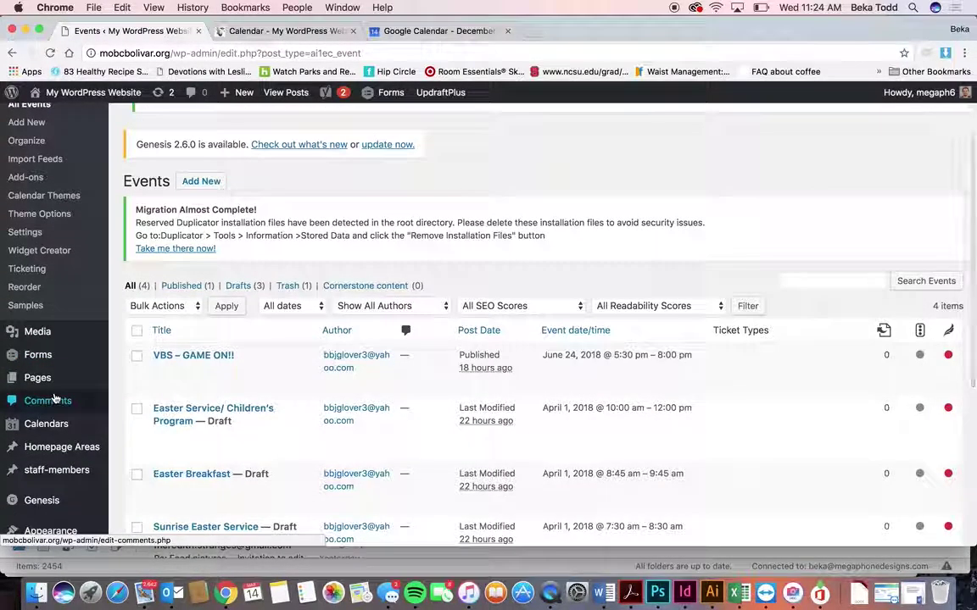
scroll(53, 398, "down", 2)
left_click(49, 286)
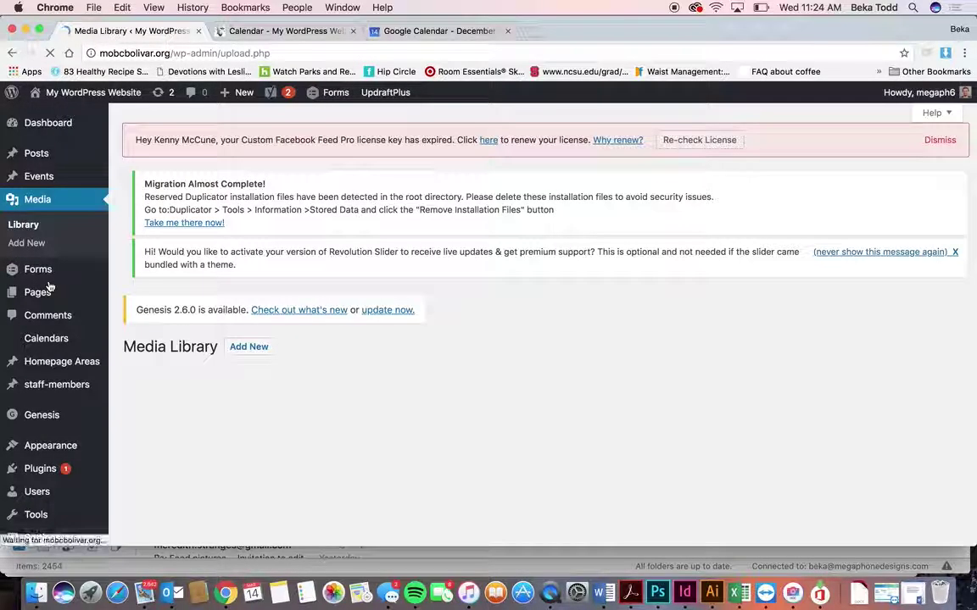
scroll(375, 317, "down", 5)
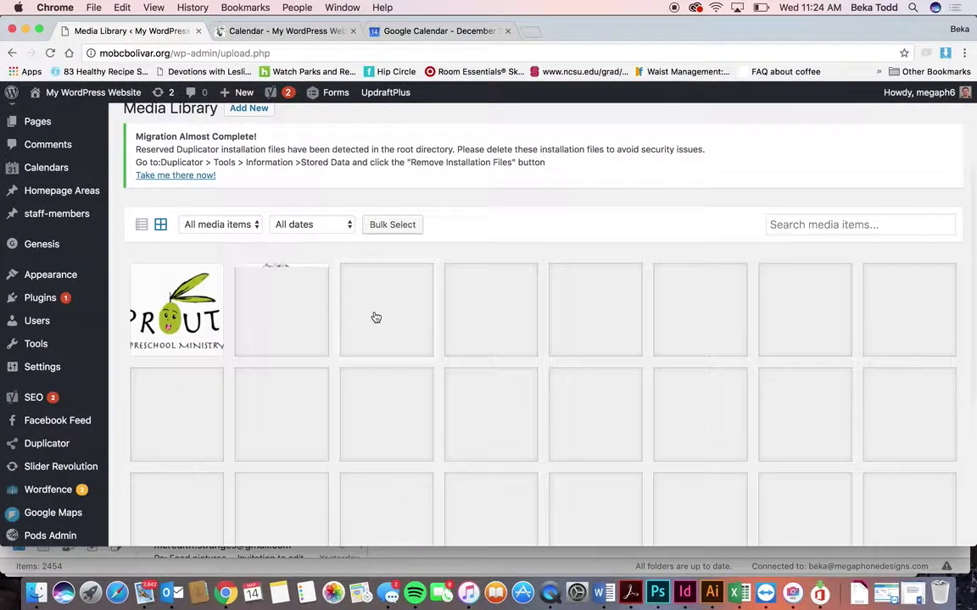
scroll(376, 316, "down", 10)
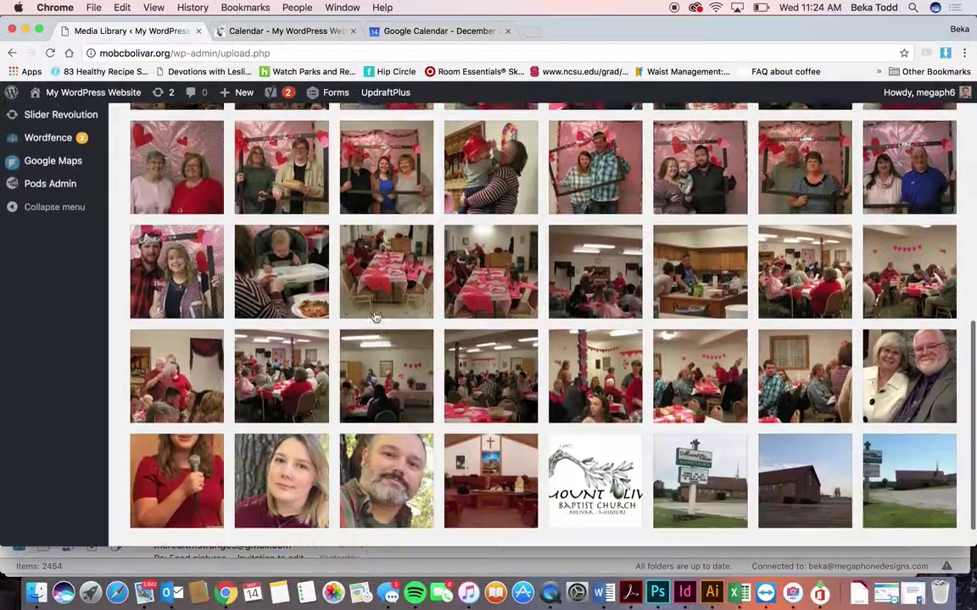
scroll(376, 316, "up", 10)
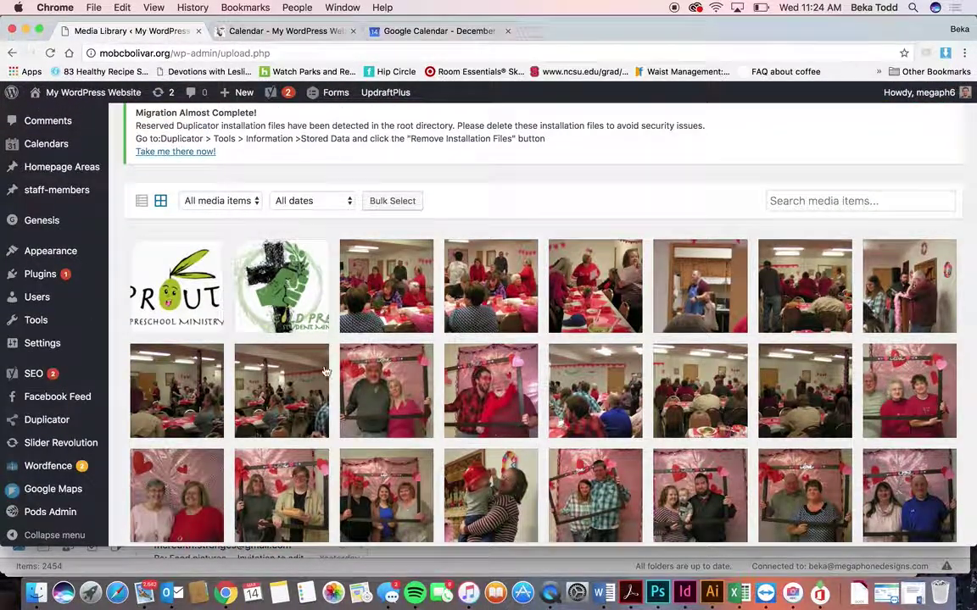
scroll(360, 266, "up", 5)
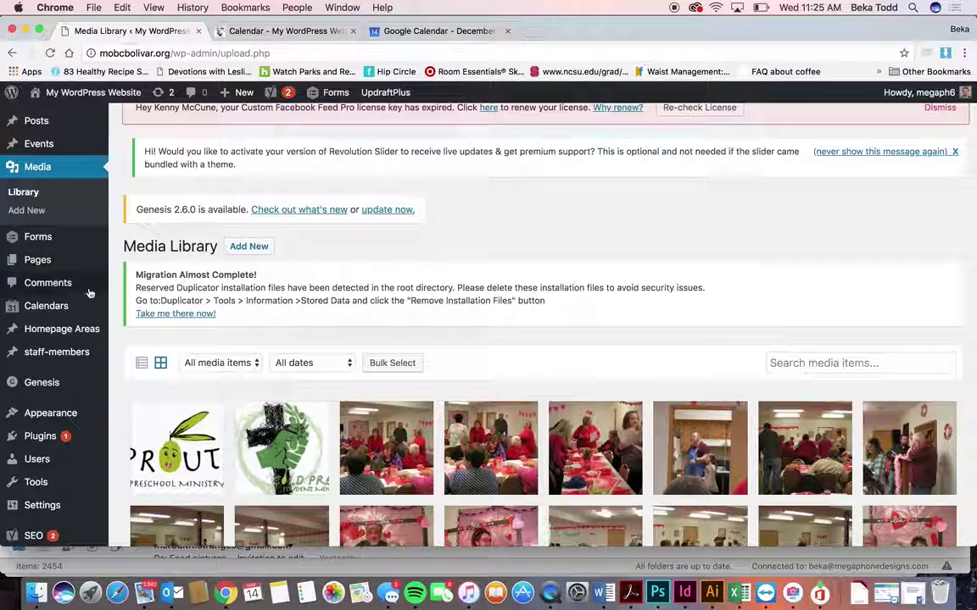
mouse_move(54, 241)
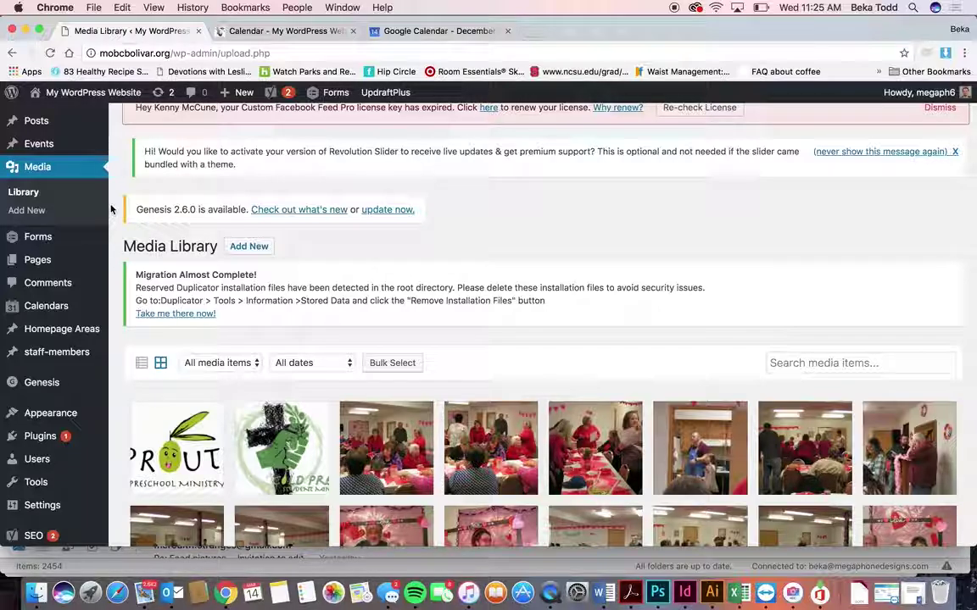
Step: Open the Contact form from the site admin's forms list and review its fields and the available field types
left_click(54, 240)
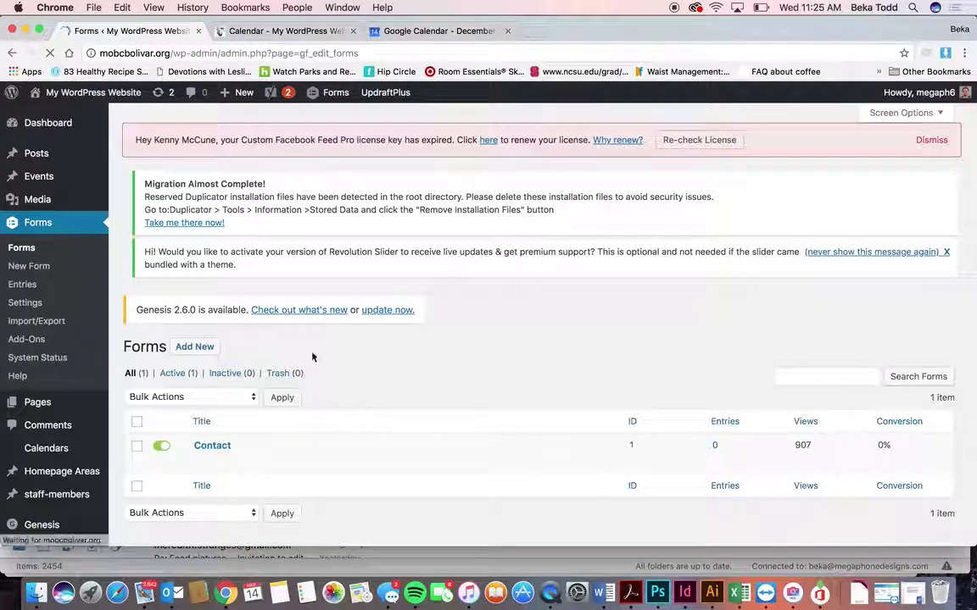
scroll(279, 316, "down", 1)
left_click(204, 383)
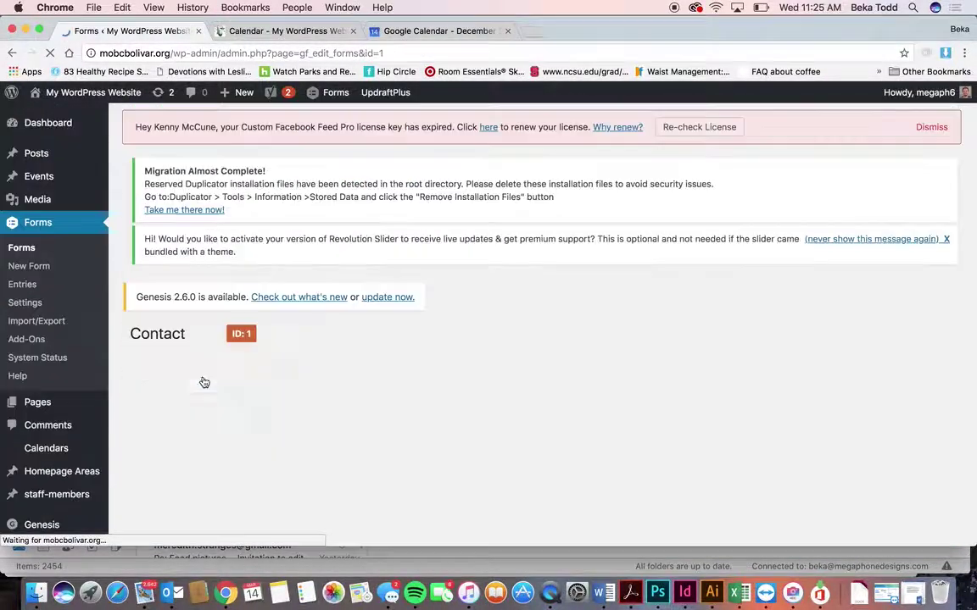
scroll(429, 406, "down", 2)
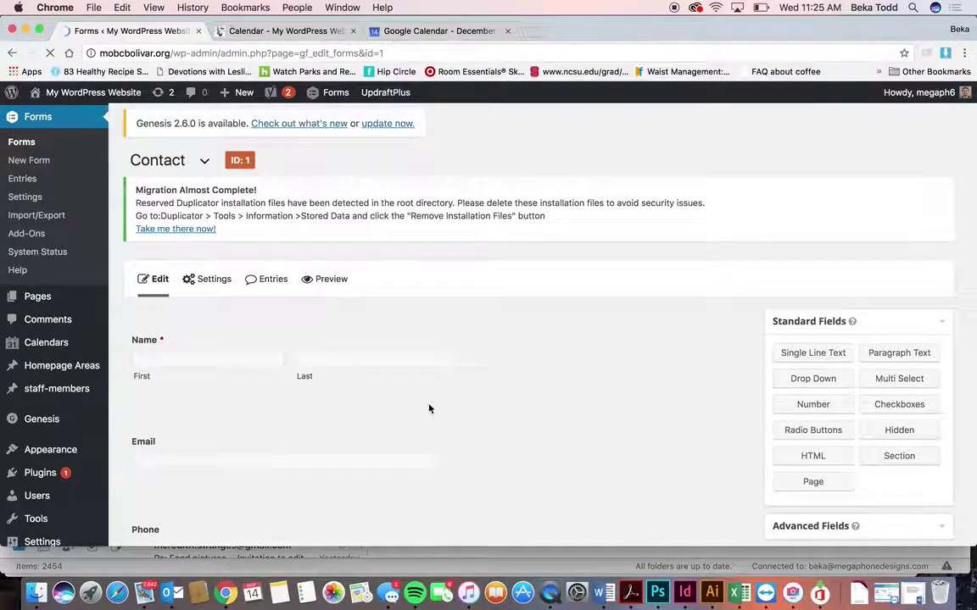
scroll(429, 406, "down", 5)
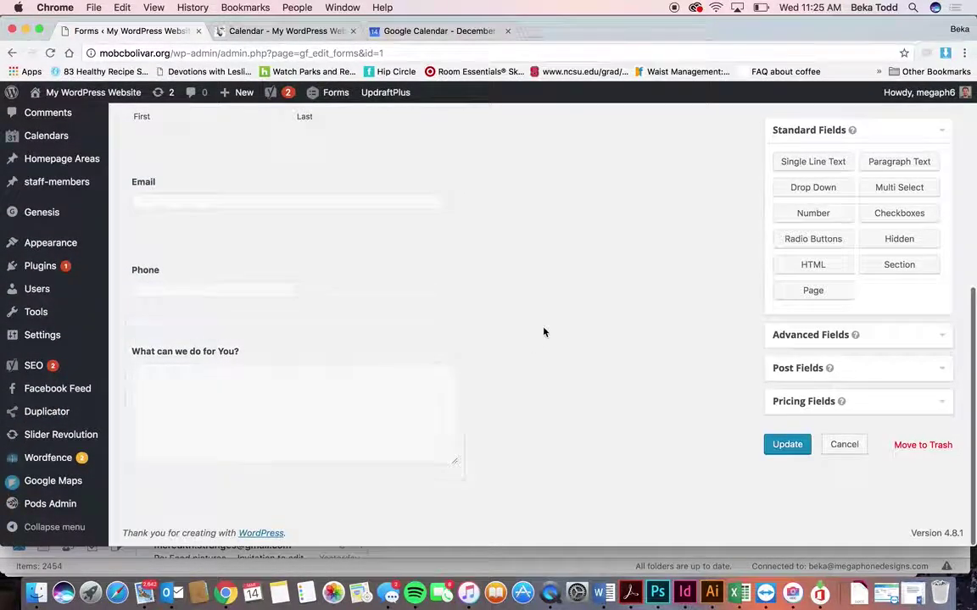
scroll(543, 332, "up", 2)
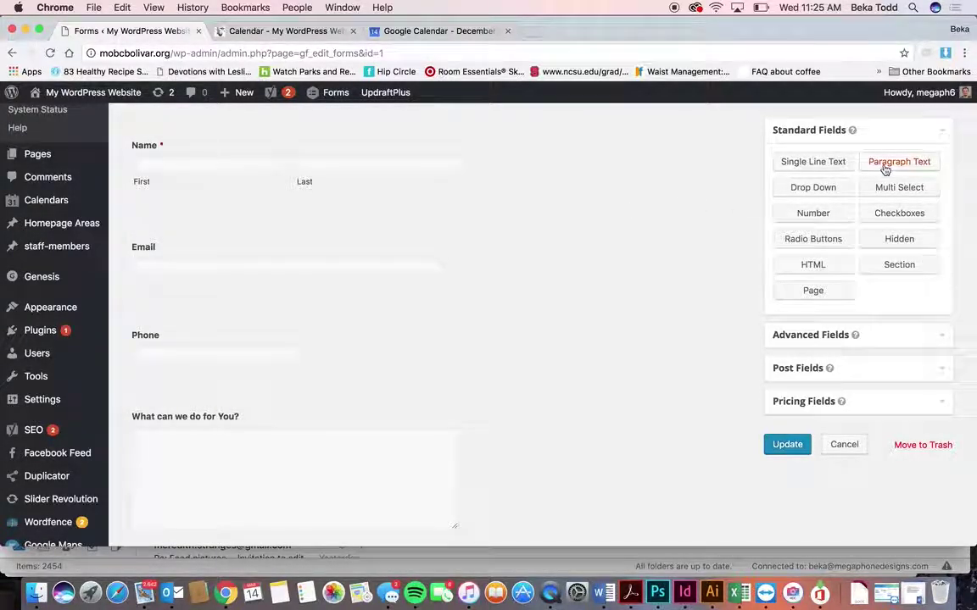
Step: Add an Address field from the advanced fields and place it between Phone and "What can we do for You?"
left_click(856, 337)
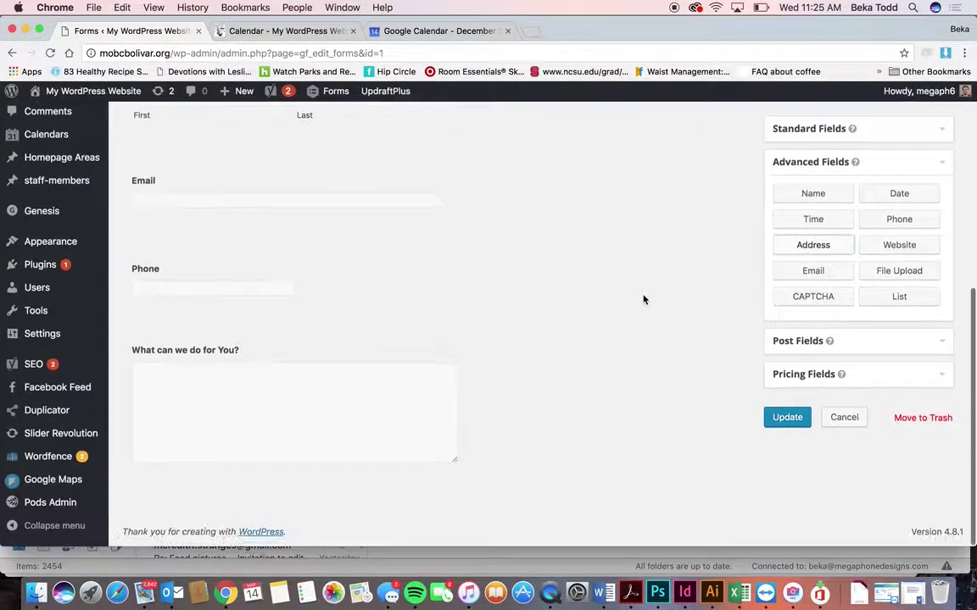
scroll(424, 462, "down", 3)
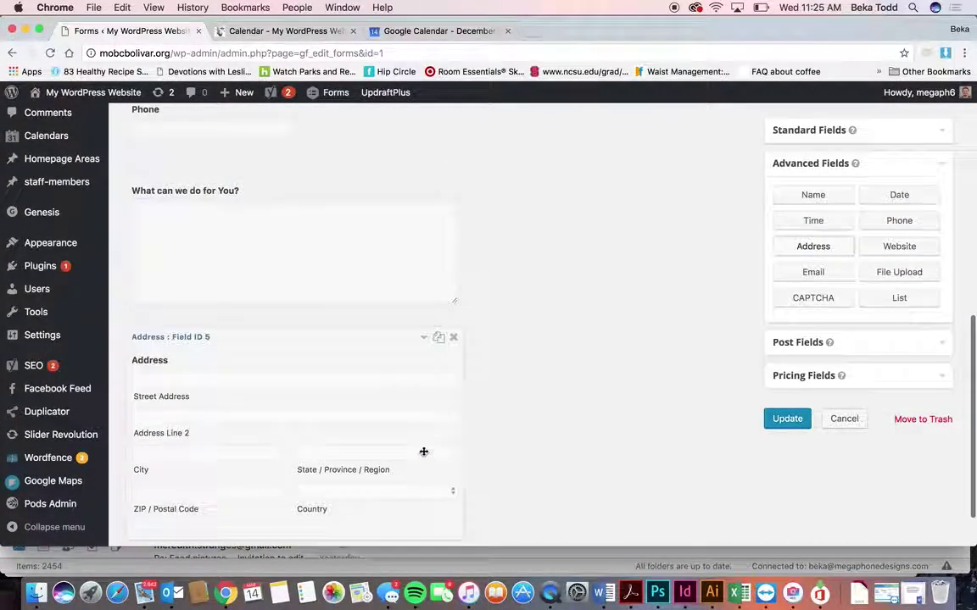
left_click_drag(375, 354, 369, 157)
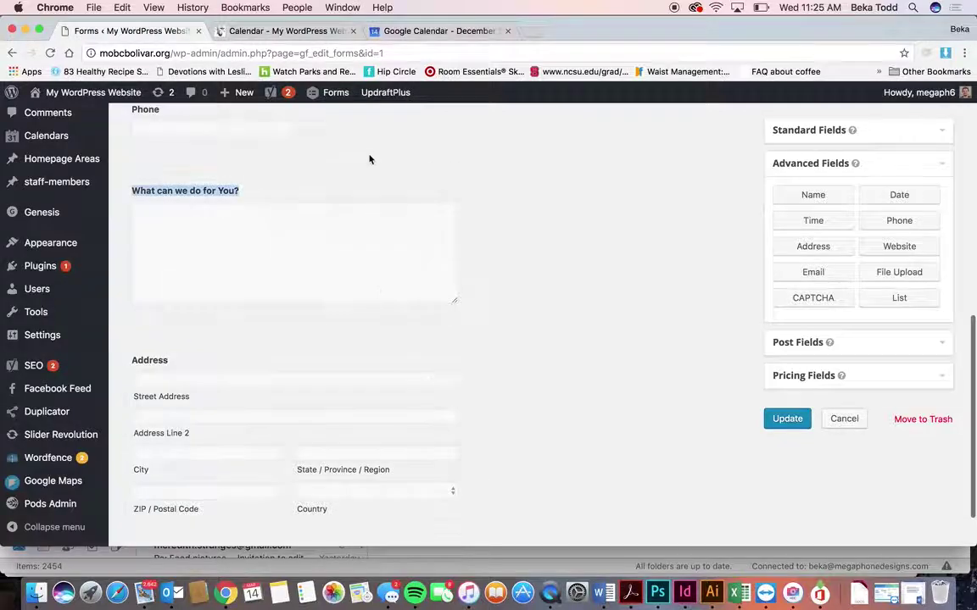
left_click(326, 354)
triple_click(367, 365)
left_click_drag(389, 344, 399, 174)
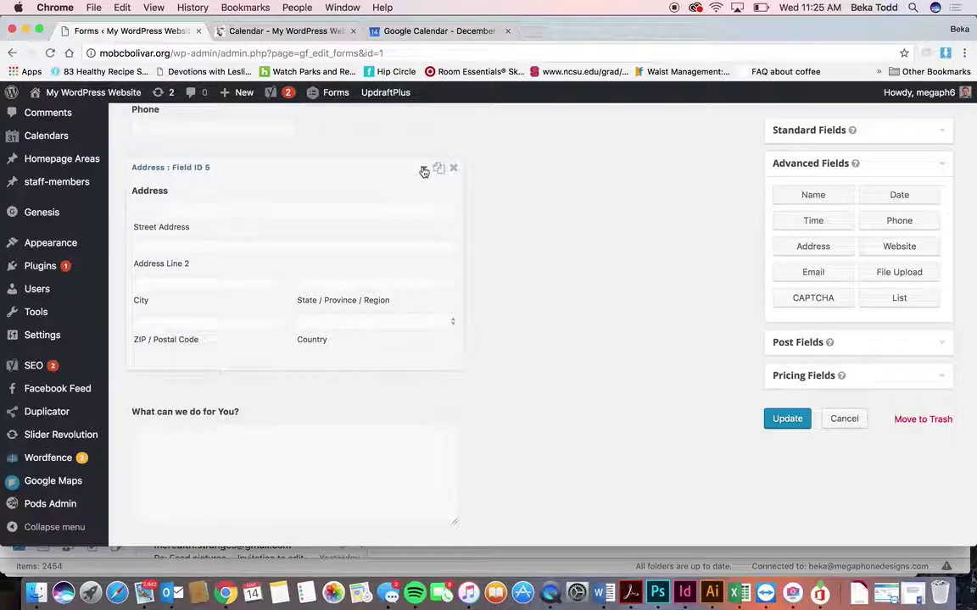
Step: Open the Address field's general settings and hide its Country and ZIP / Postal Code parts
left_click(424, 169)
triple_click(215, 435)
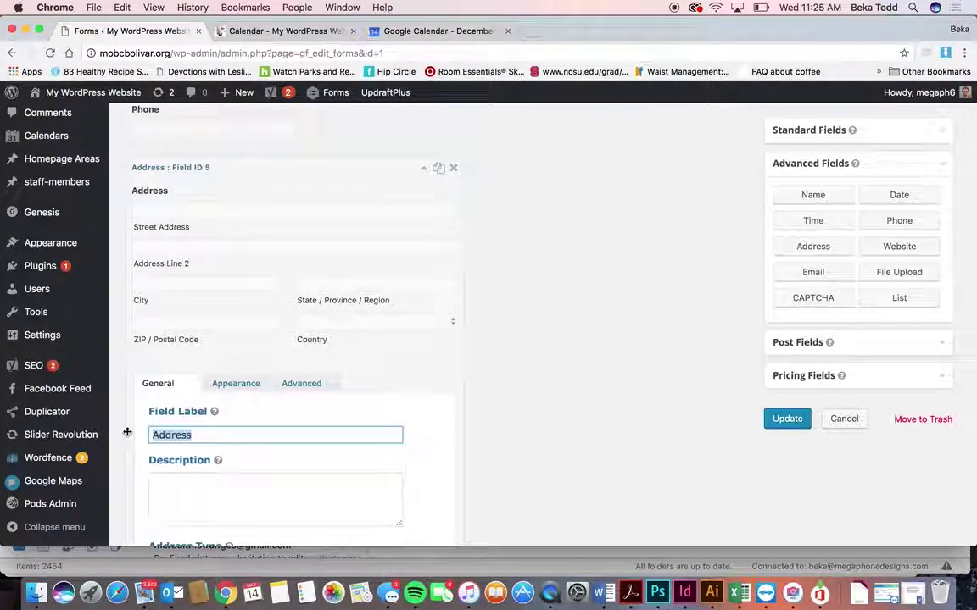
scroll(308, 415, "down", 5)
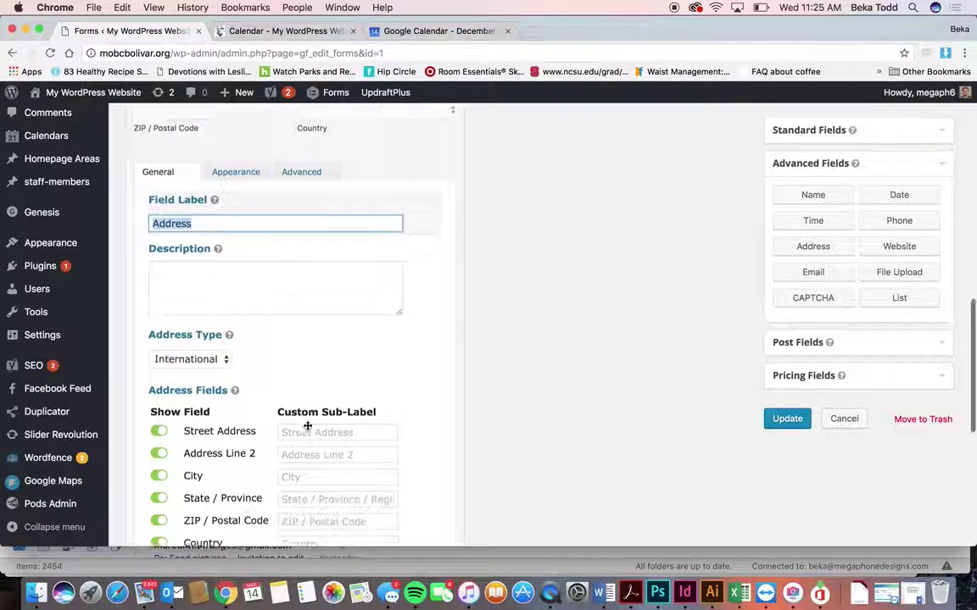
scroll(308, 427, "down", 2)
left_click(160, 467)
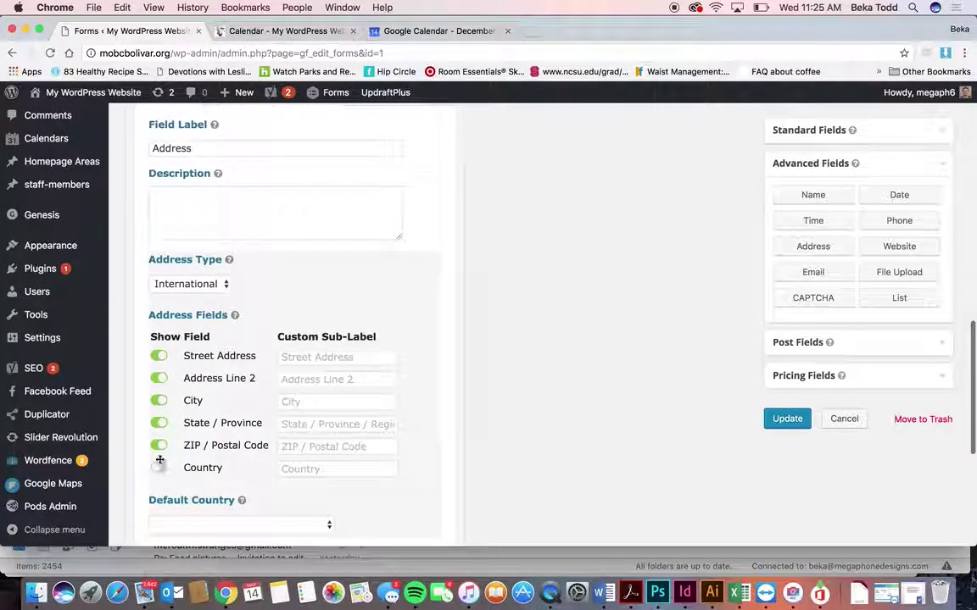
left_click(159, 445)
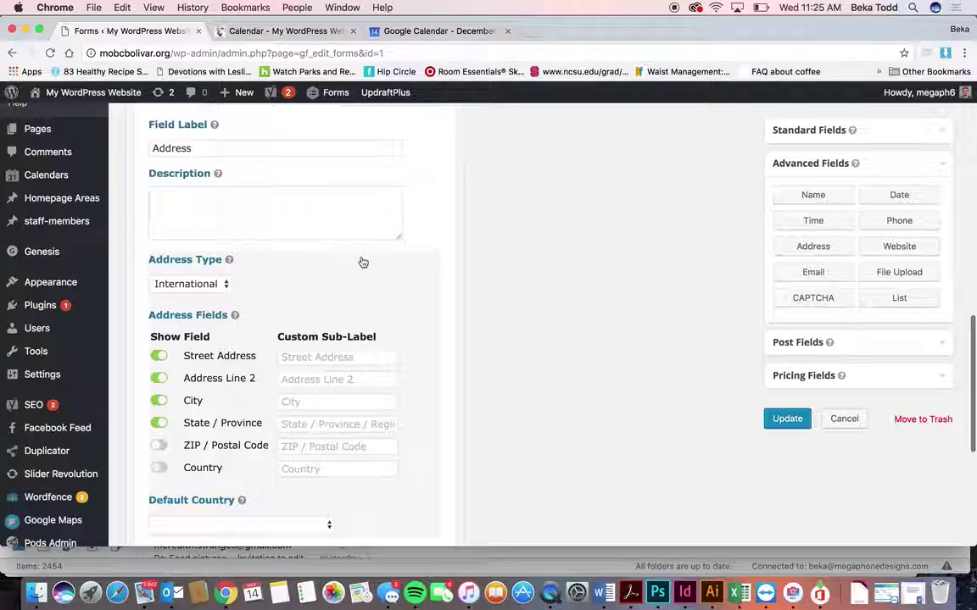
Step: Delete the Address field from the Contact form and confirm the deletion
scroll(363, 262, "up", 7)
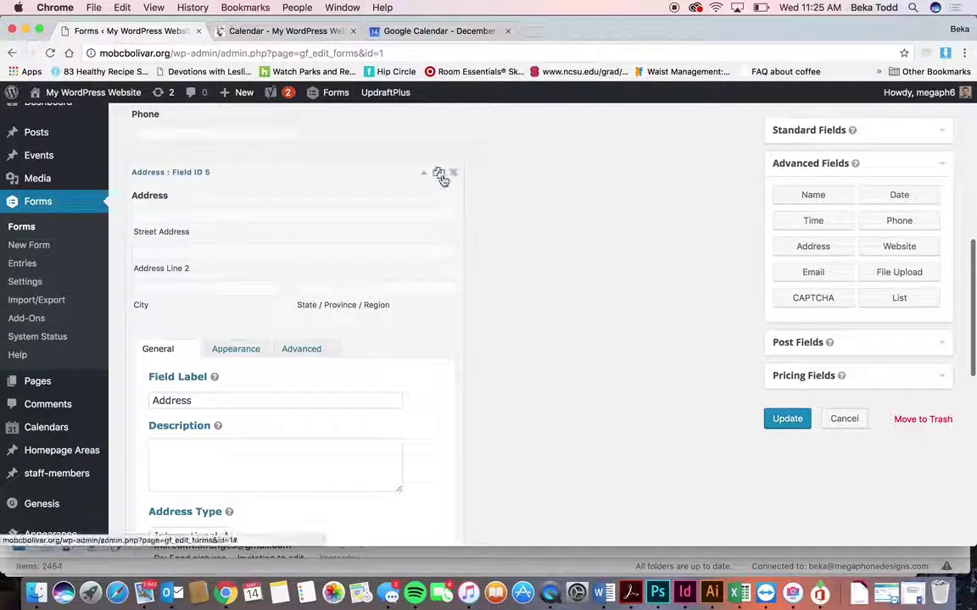
left_click(453, 173)
left_click(624, 161)
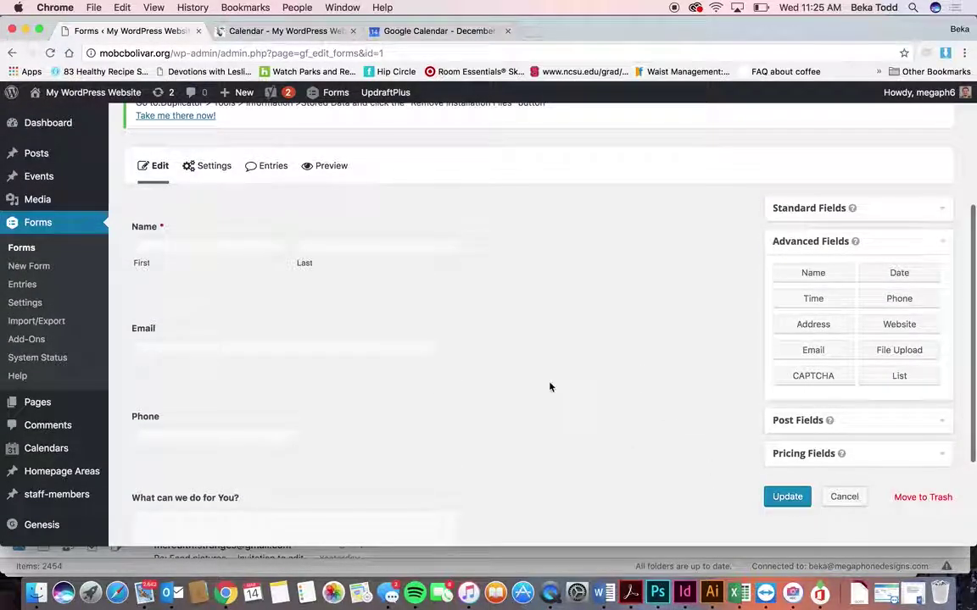
Step: Preview the Contact form, then close the preview
left_click(341, 165)
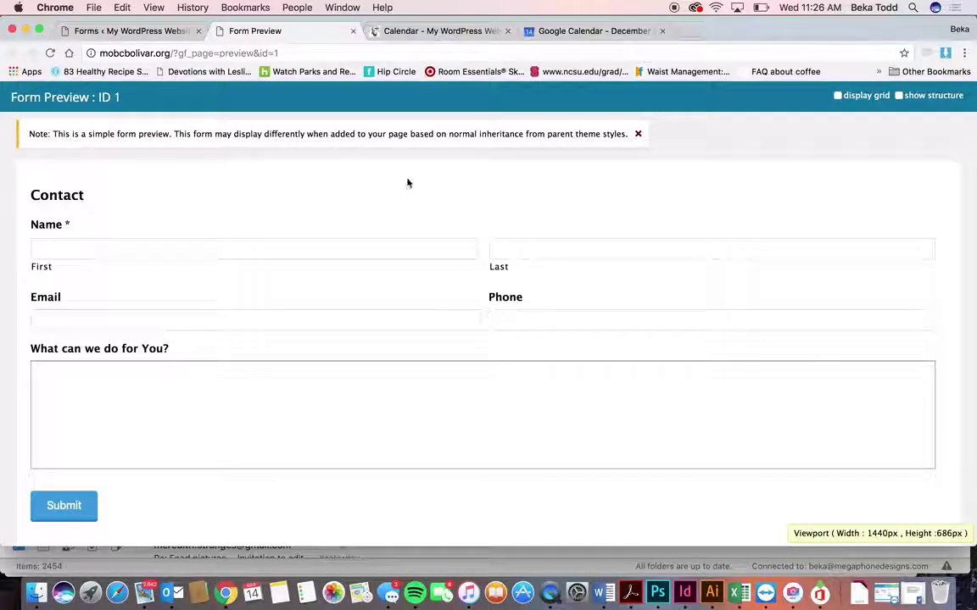
left_click(353, 31)
Step: Open the Contact form's Default Confirmation and review its confirmation type and message
mouse_move(214, 165)
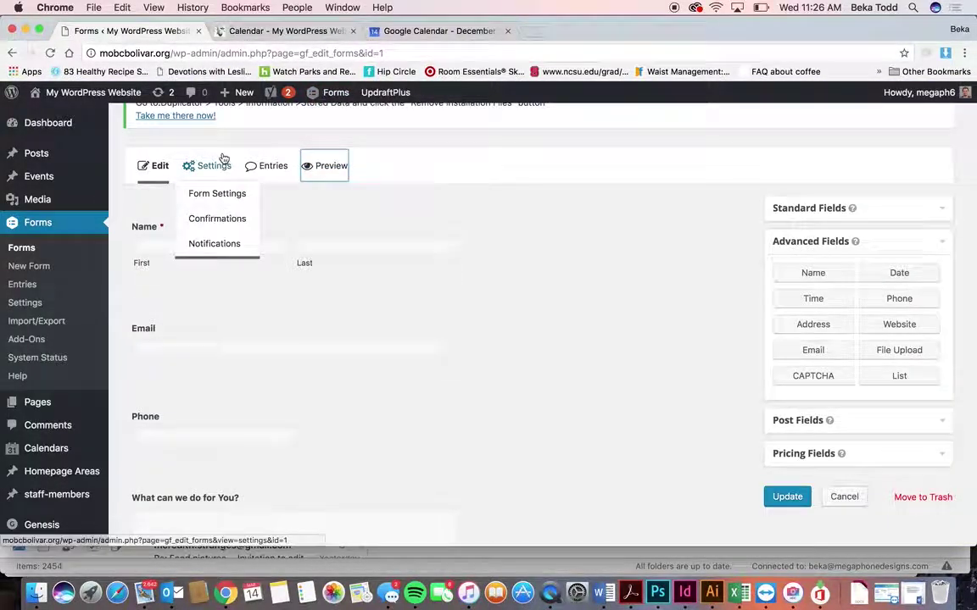
left_click(226, 219)
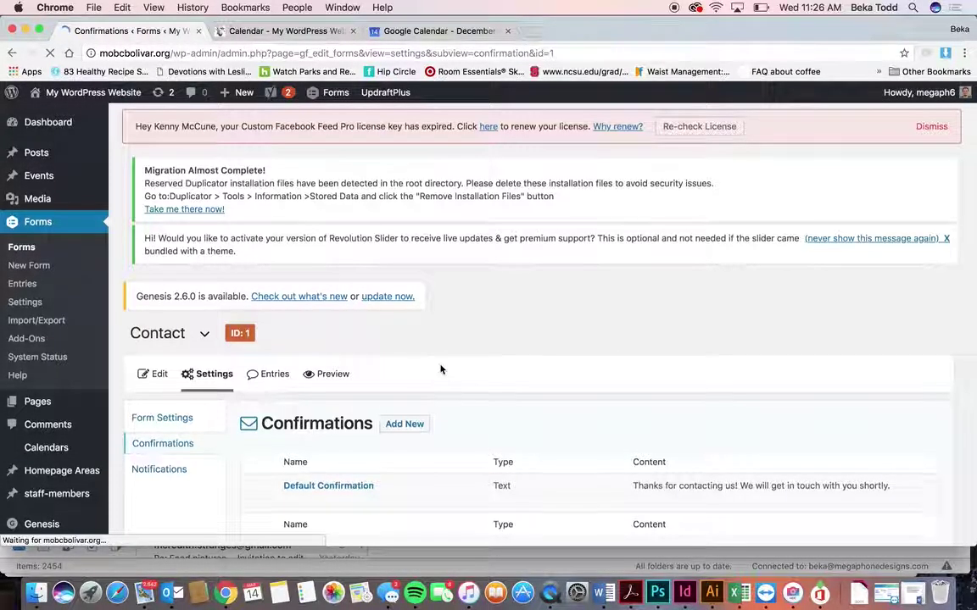
scroll(440, 370, "down", 3)
left_click(328, 382)
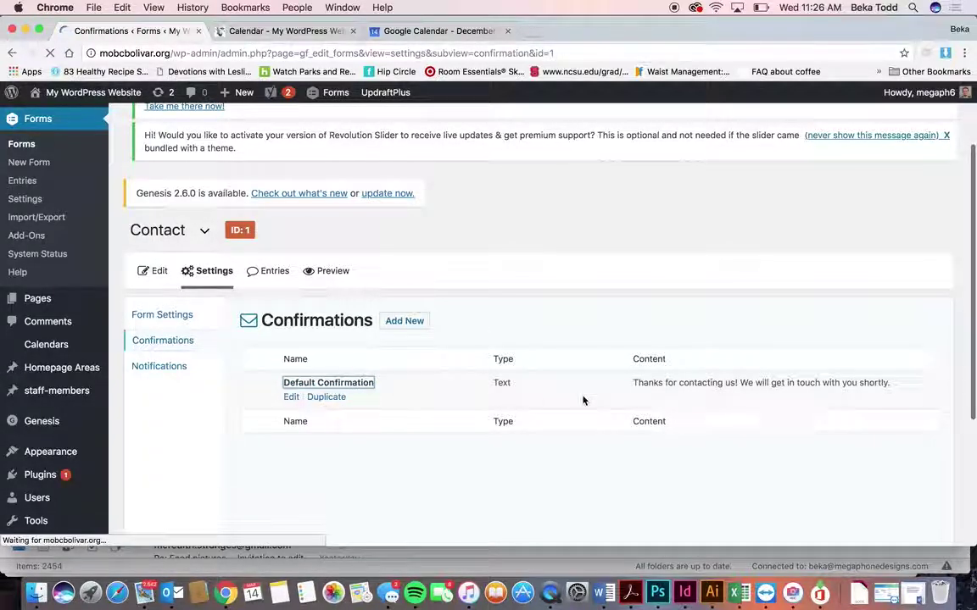
scroll(607, 393, "down", 5)
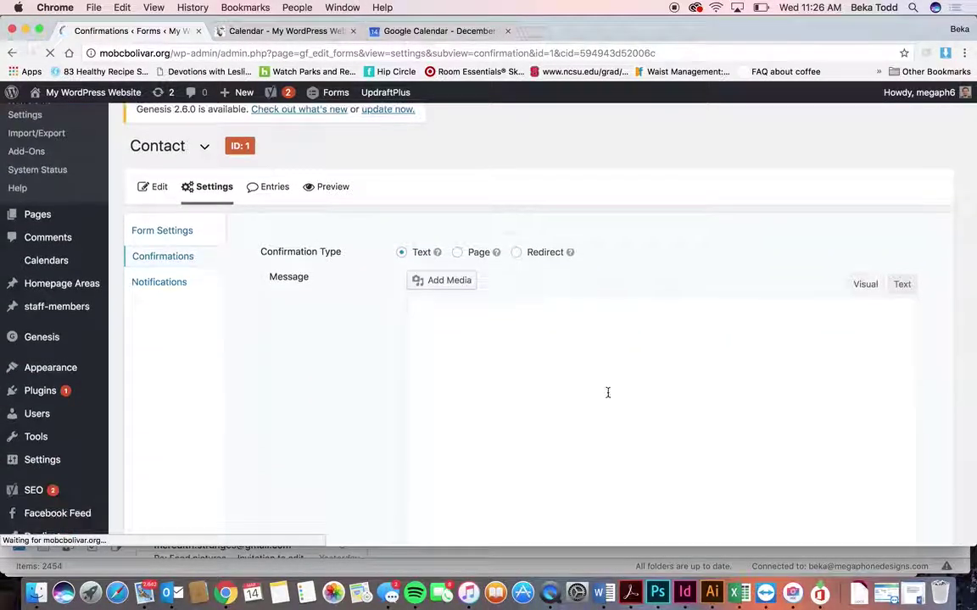
scroll(607, 392, "down", 1)
scroll(607, 392, "down", 1)
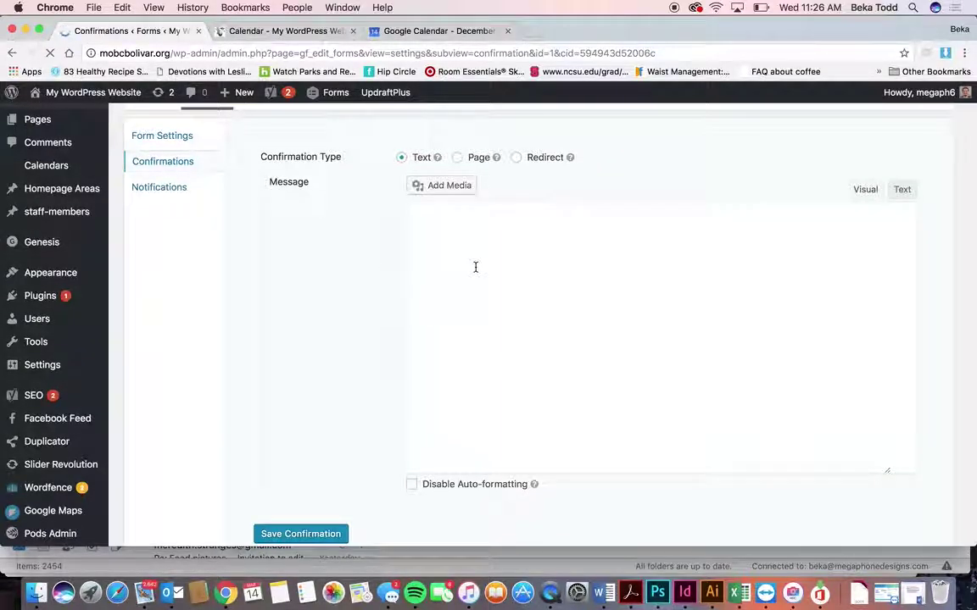
scroll(756, 180, "up", 2)
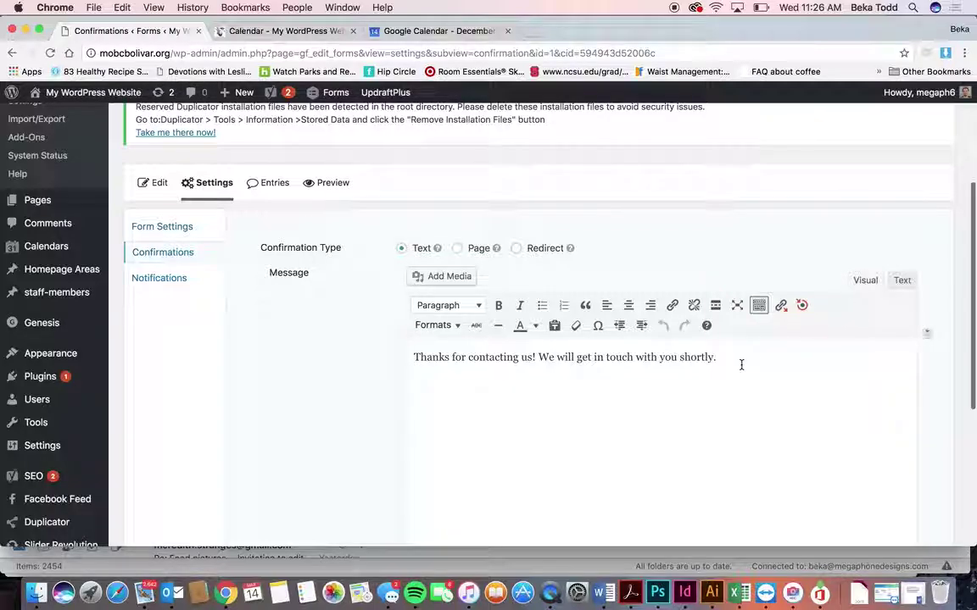
Step: Select the confirmation message text, view the available paragraph and heading styles, and look over the rest of the page
triple_click(742, 365)
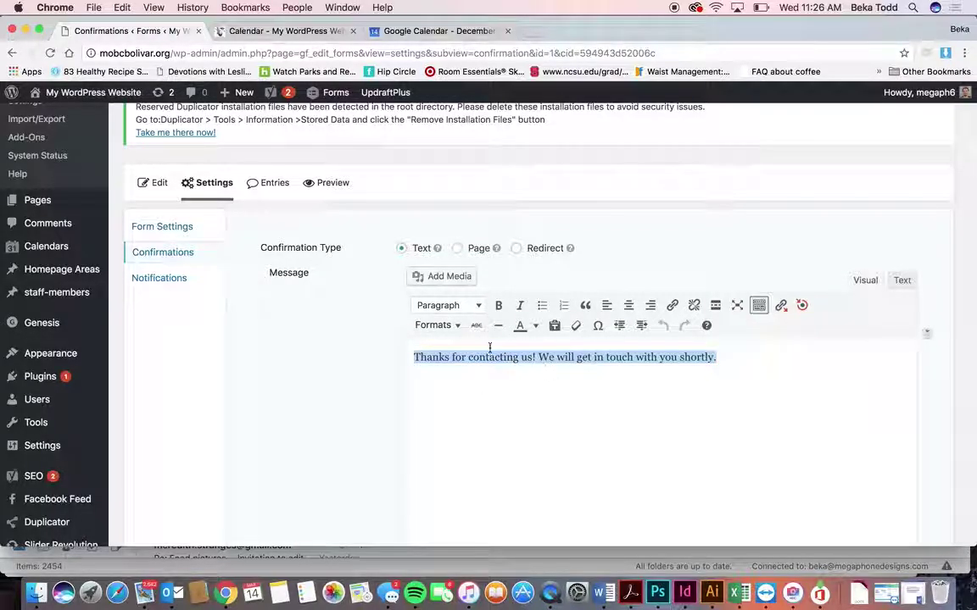
left_click(450, 306)
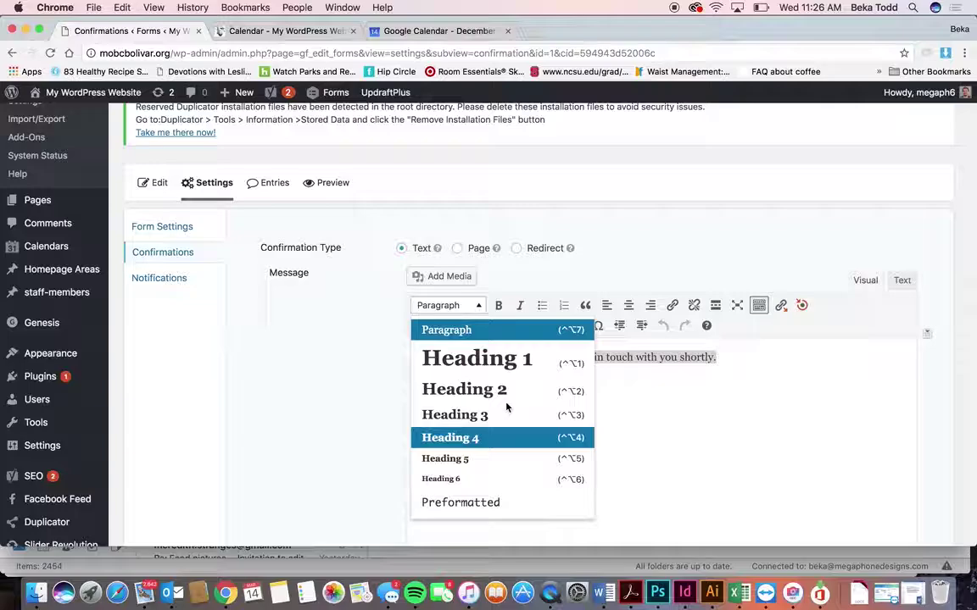
left_click(538, 279)
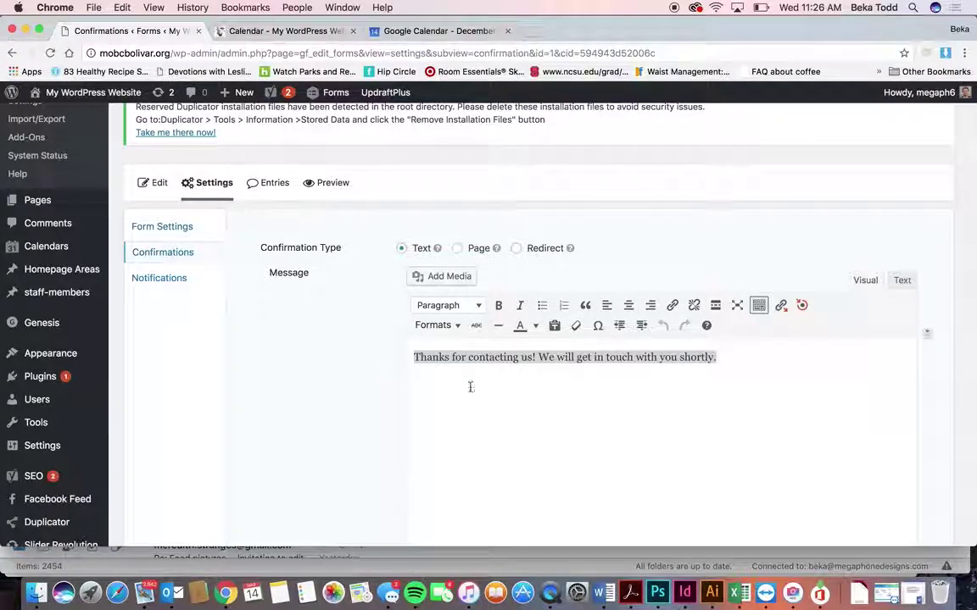
scroll(734, 325, "down", 5)
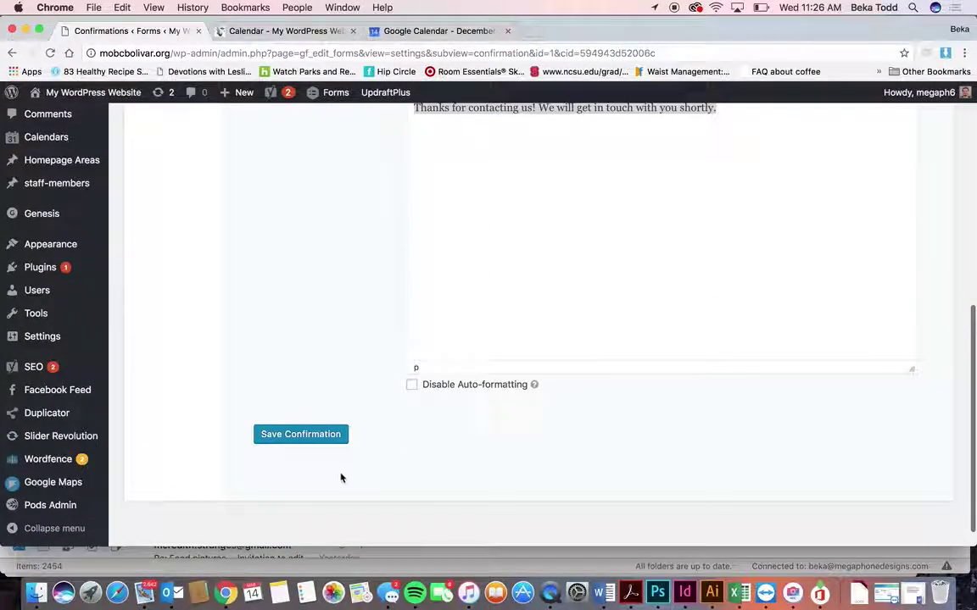
scroll(332, 325, "up", 10)
Step: Open the Contact form's Admin Notification and review its recipient e-mail, sender, subject and remaining settings
mouse_move(218, 383)
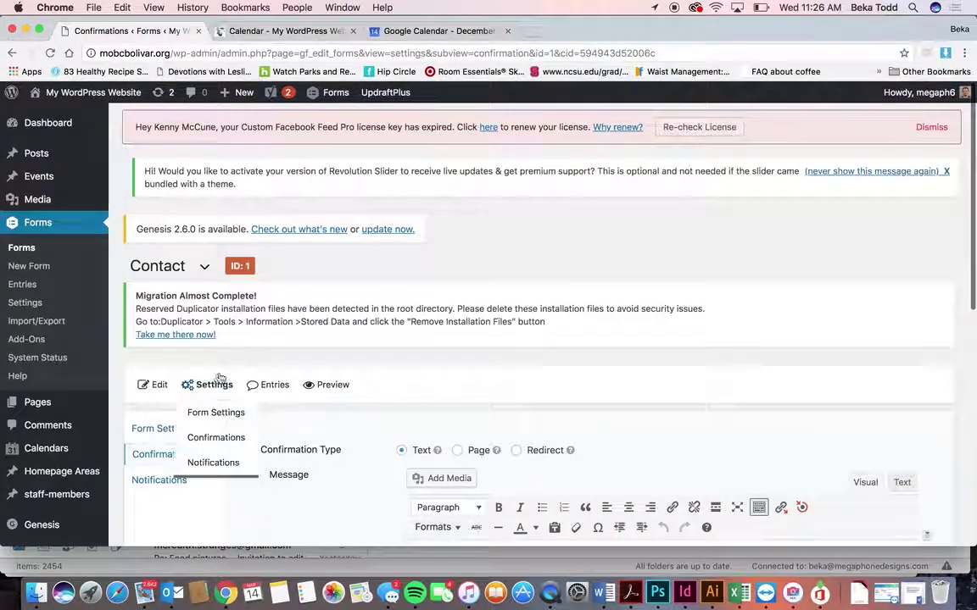
left_click(212, 464)
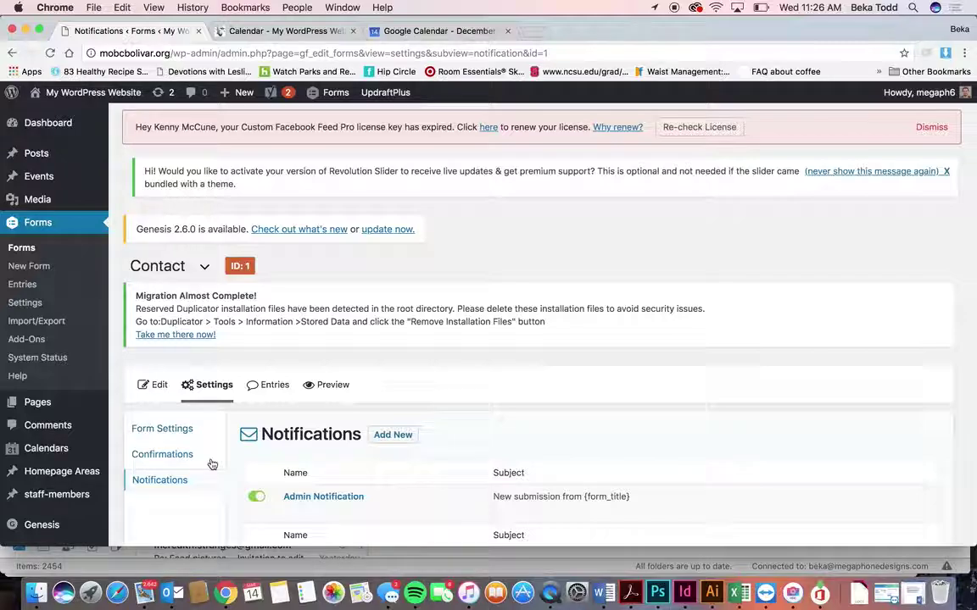
left_click(362, 504)
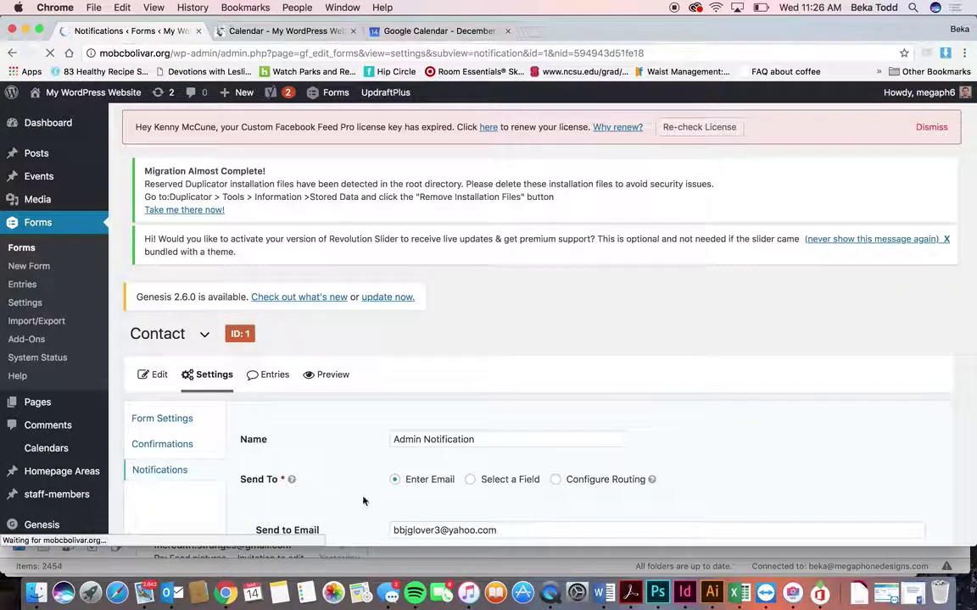
scroll(539, 440, "down", 3)
left_click(514, 454)
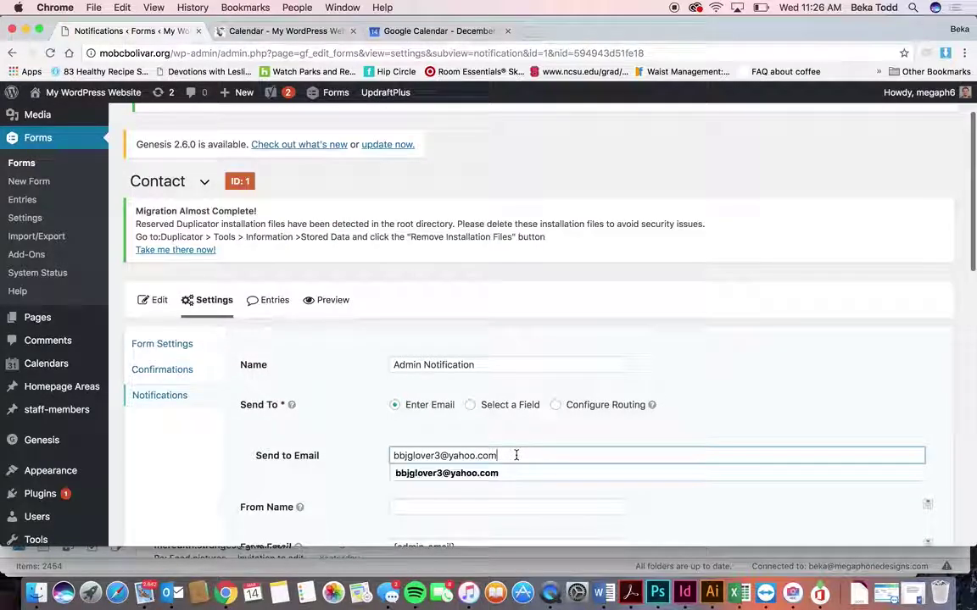
double_click(515, 455)
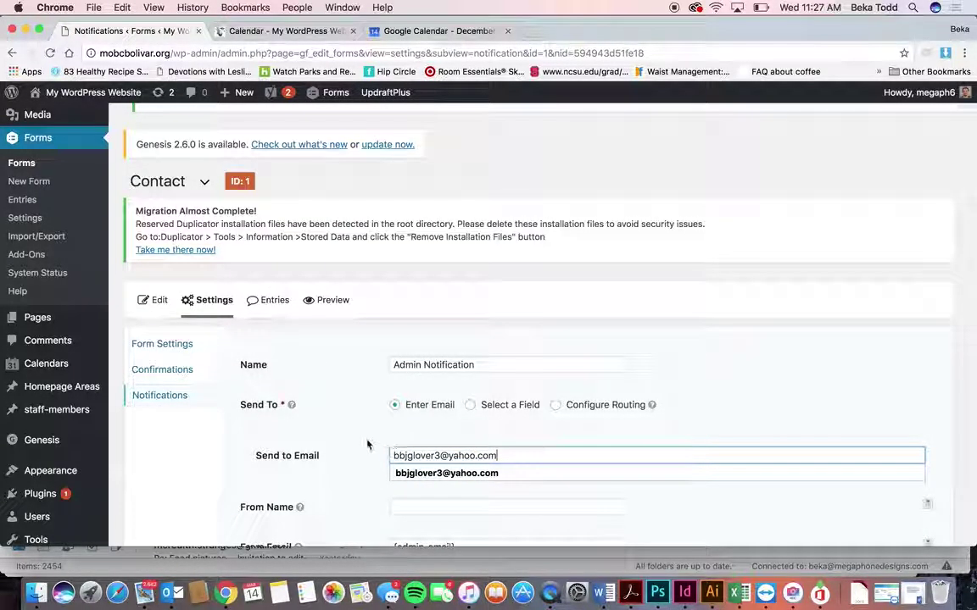
scroll(366, 443, "down", 5)
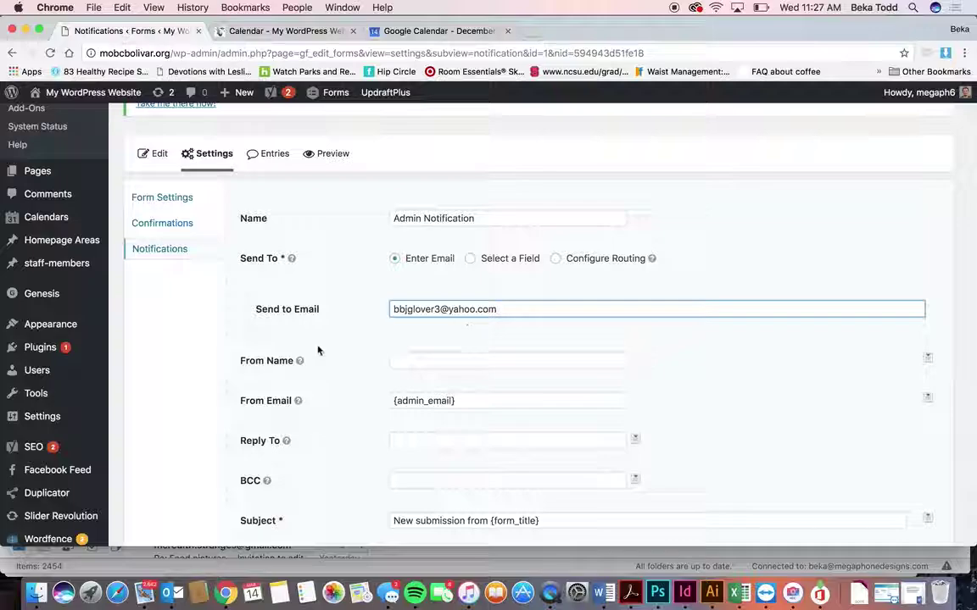
scroll(318, 348, "down", 15)
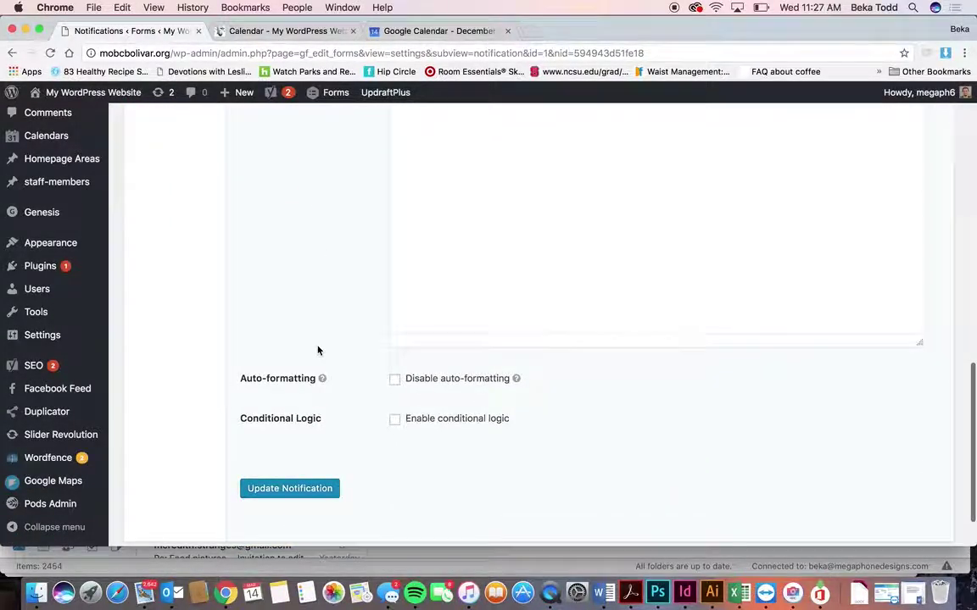
scroll(318, 351, "up", 15)
Step: Return to the Contact form's notifications list and reopen the Admin Notification
left_click(142, 278)
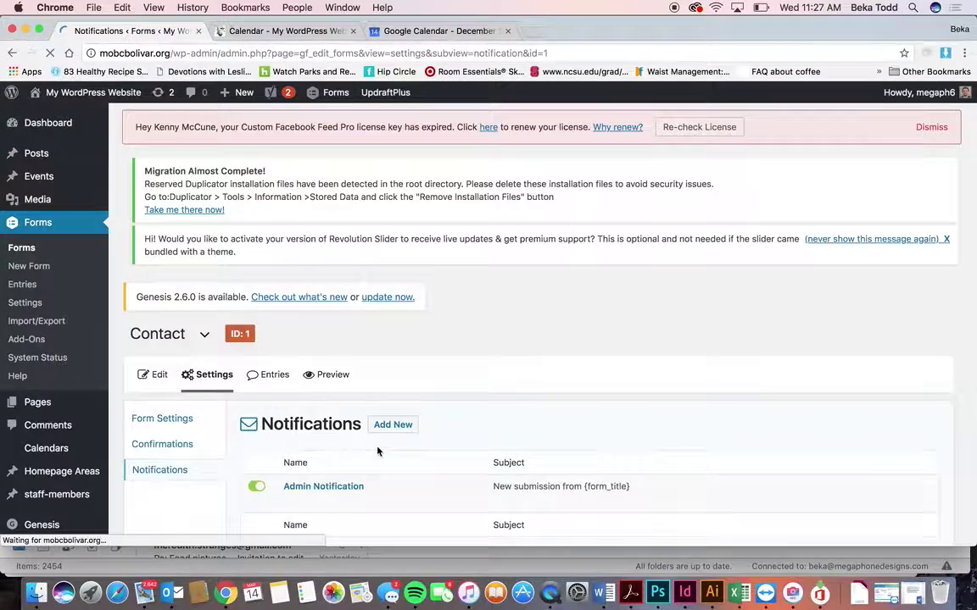
scroll(365, 441, "down", 2)
left_click(334, 435)
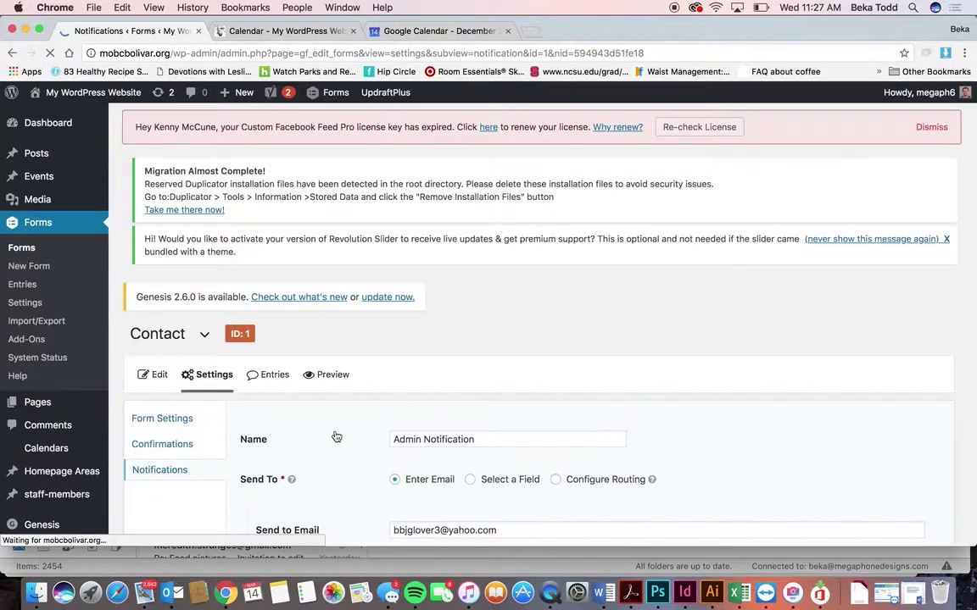
Step: Look over the Admin Notification's remaining settings, and open the Contact form's entries list
scroll(478, 504, "down", 15)
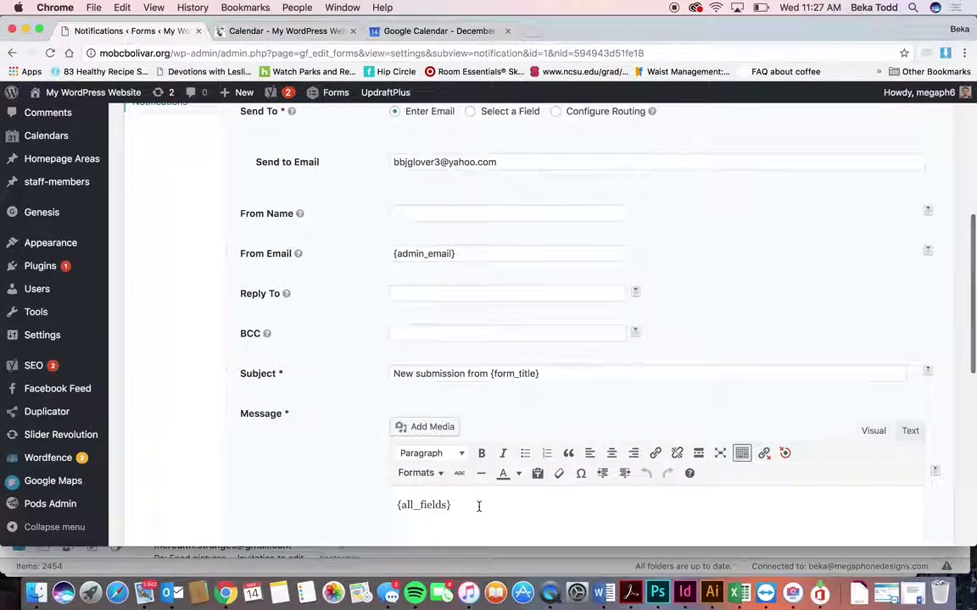
scroll(255, 420, "up", 15)
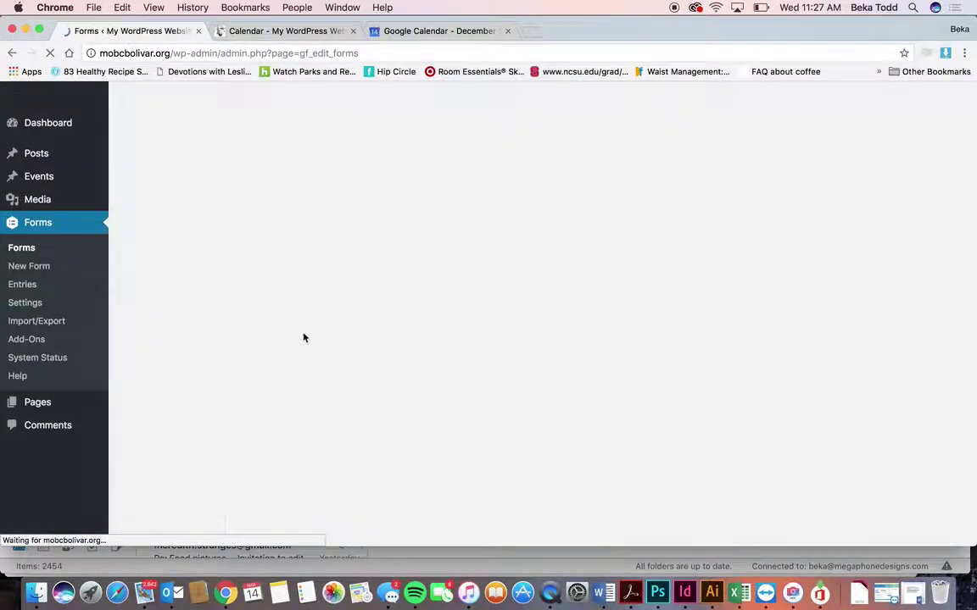
left_click(273, 472)
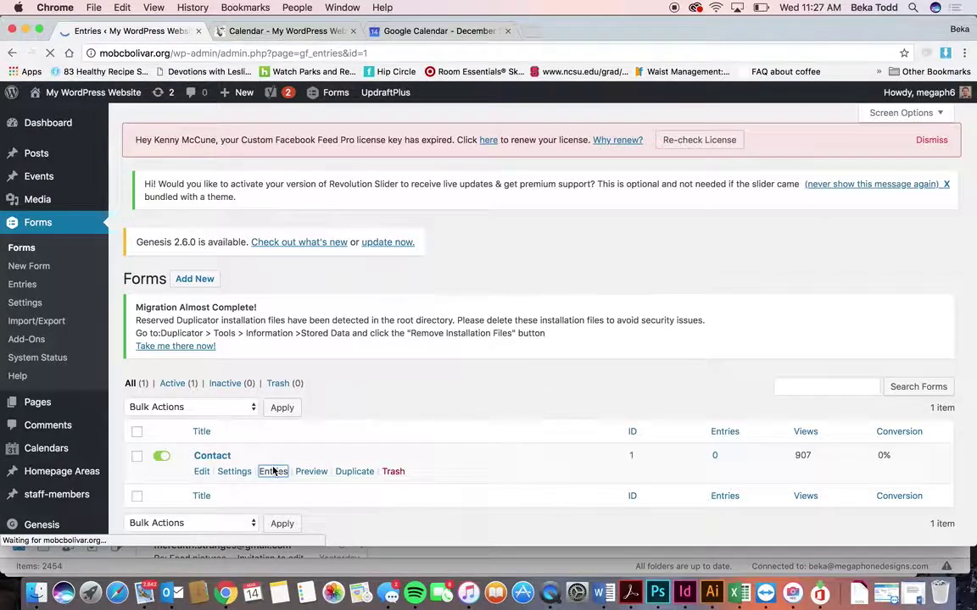
scroll(273, 469, "down", 5)
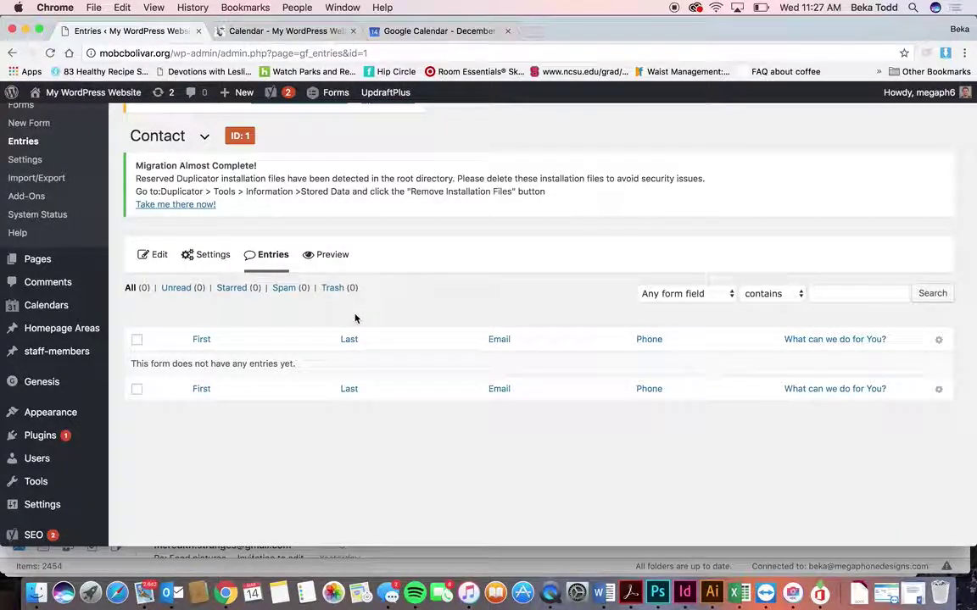
scroll(355, 318, "up", 3)
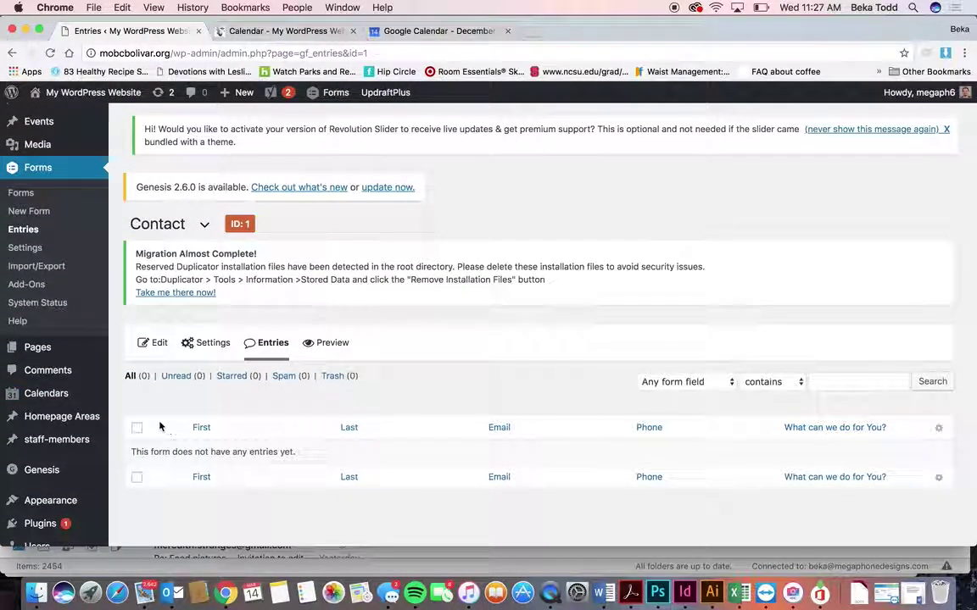
Step: Open the Children's Ministry page for editing from the site's list of pages
left_click(42, 348)
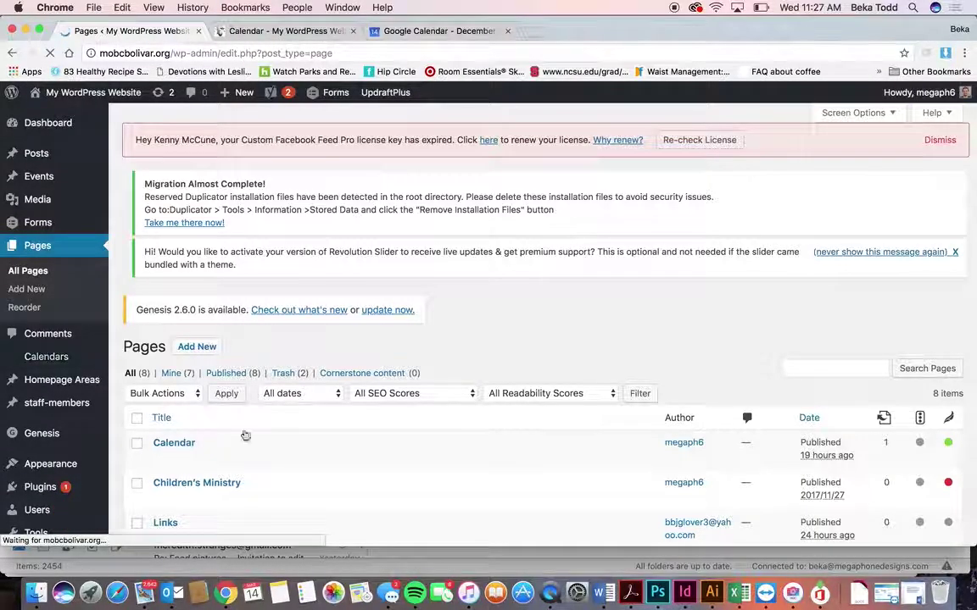
scroll(267, 442, "down", 2)
scroll(267, 443, "down", 3)
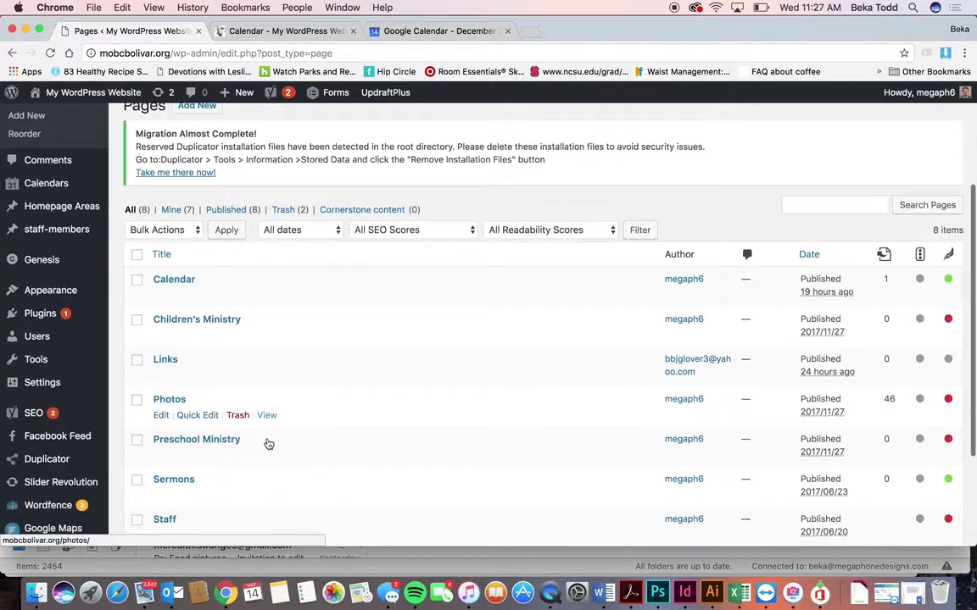
left_click(225, 293)
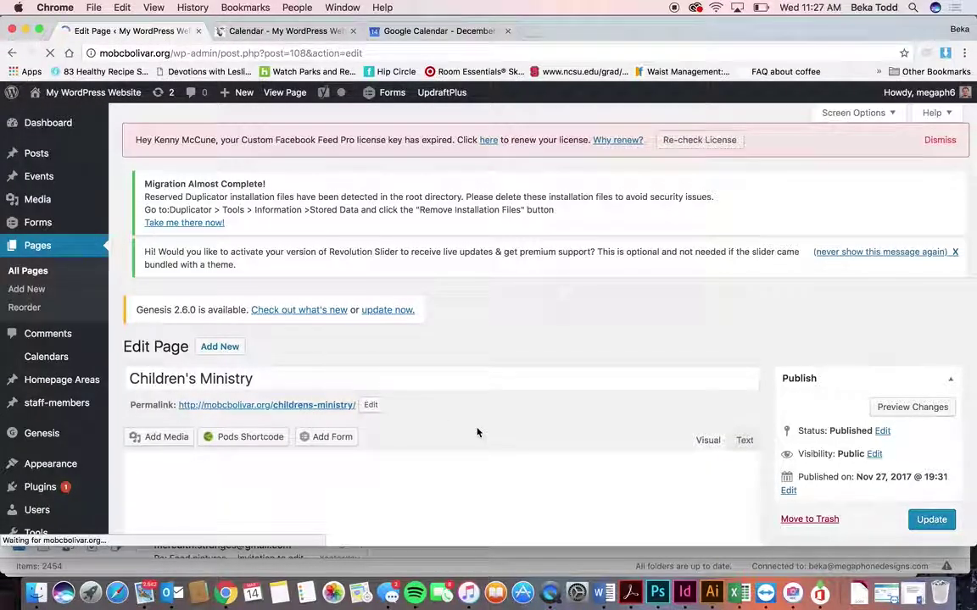
scroll(477, 430, "down", 3)
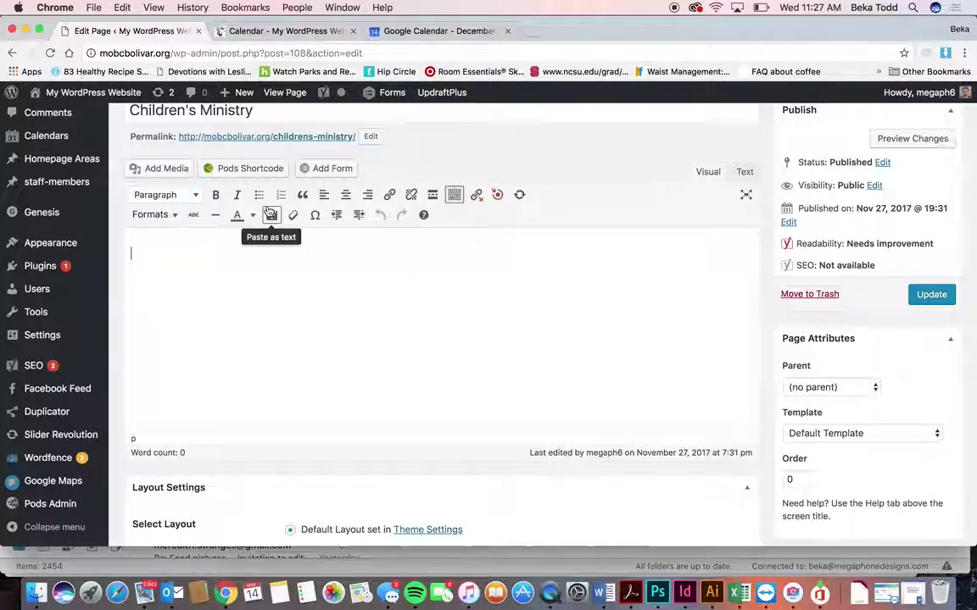
Step: View the media library available for insertion into the Children's Ministry page, and close it
left_click(151, 169)
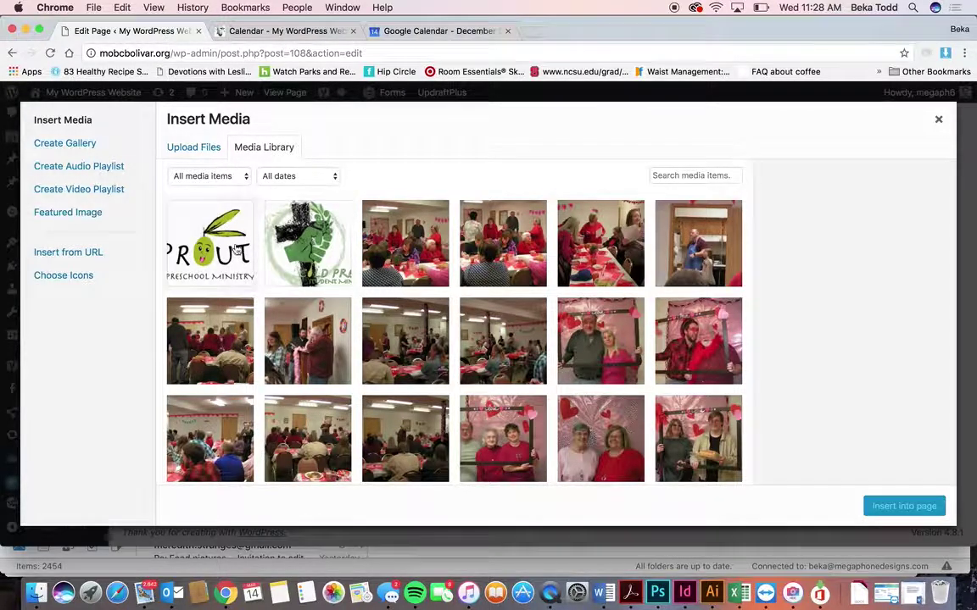
left_click(938, 120)
scroll(399, 371, "up", 3)
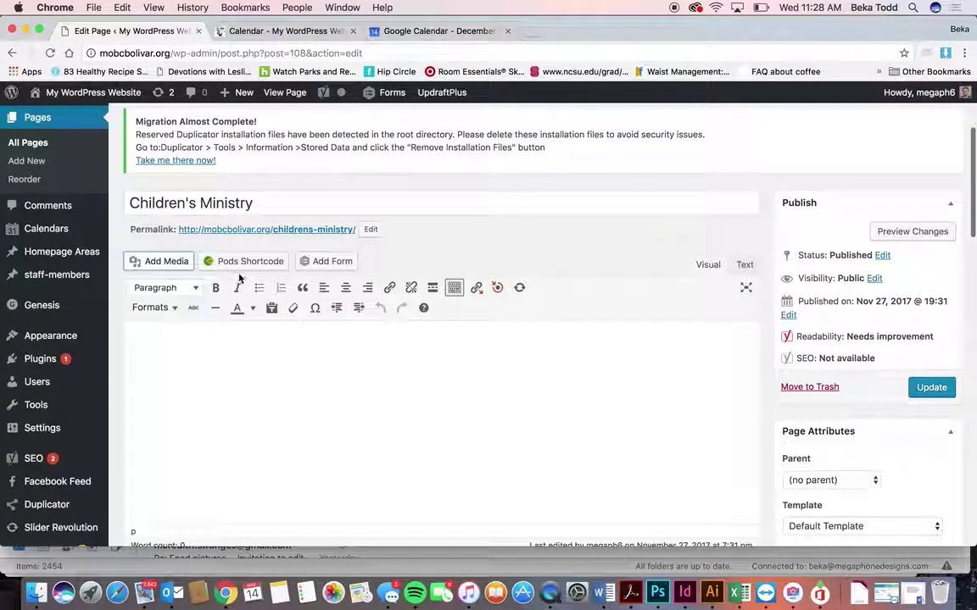
Step: Enter the text "test" in the page body and link it to the existing Youth Ministry page
left_click(193, 287)
left_click(163, 312)
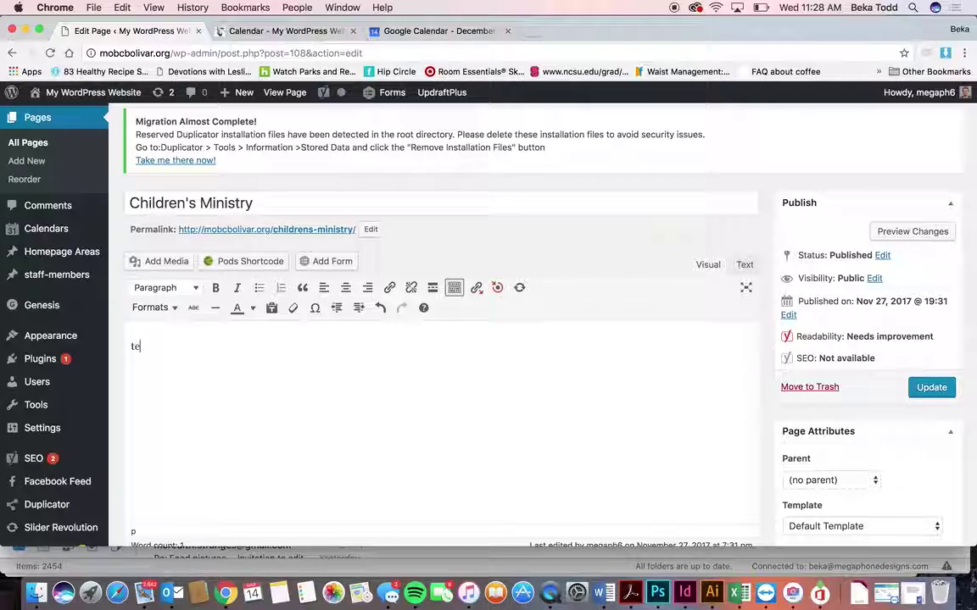
left_click(390, 289)
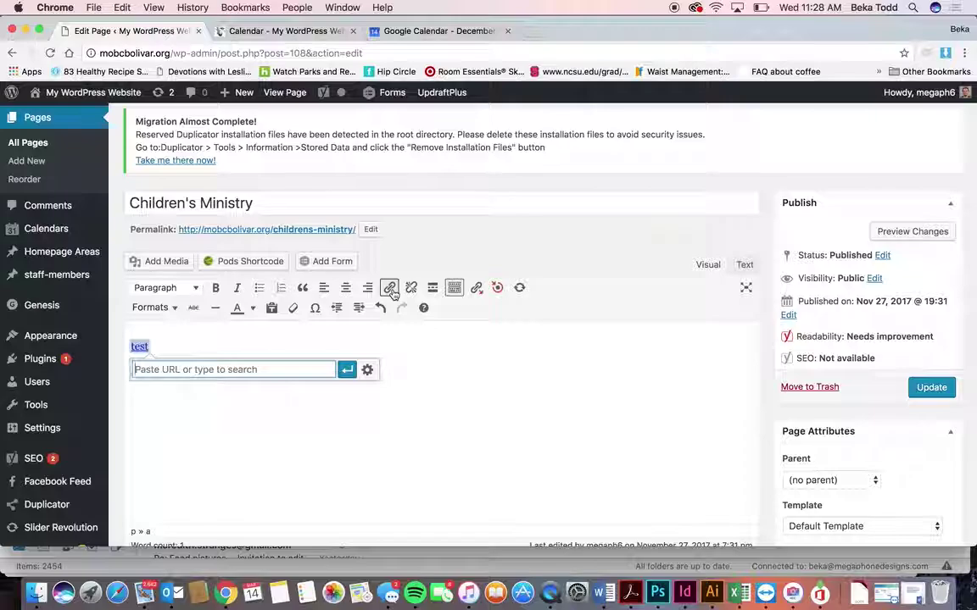
left_click(367, 369)
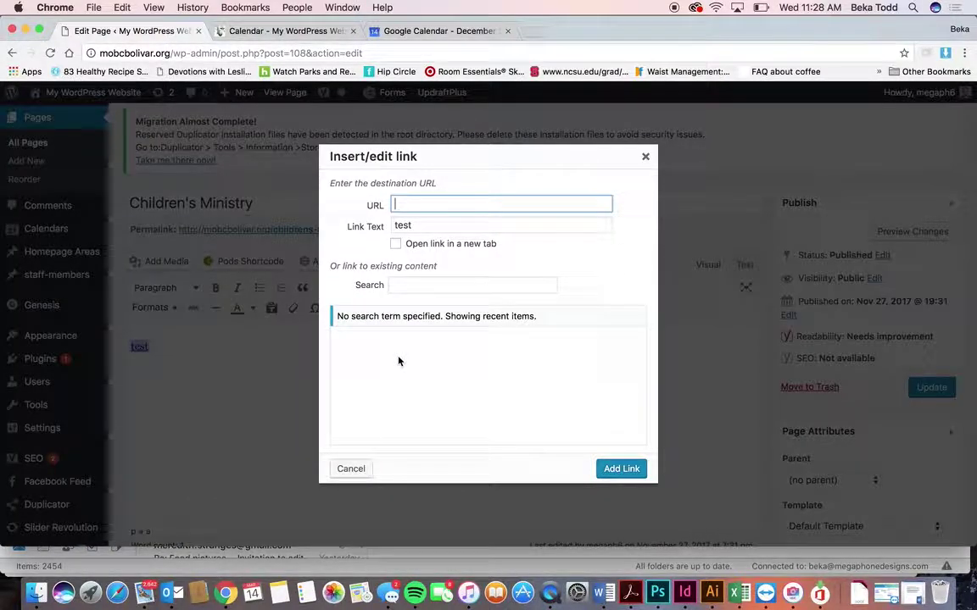
scroll(398, 362, "down", 5)
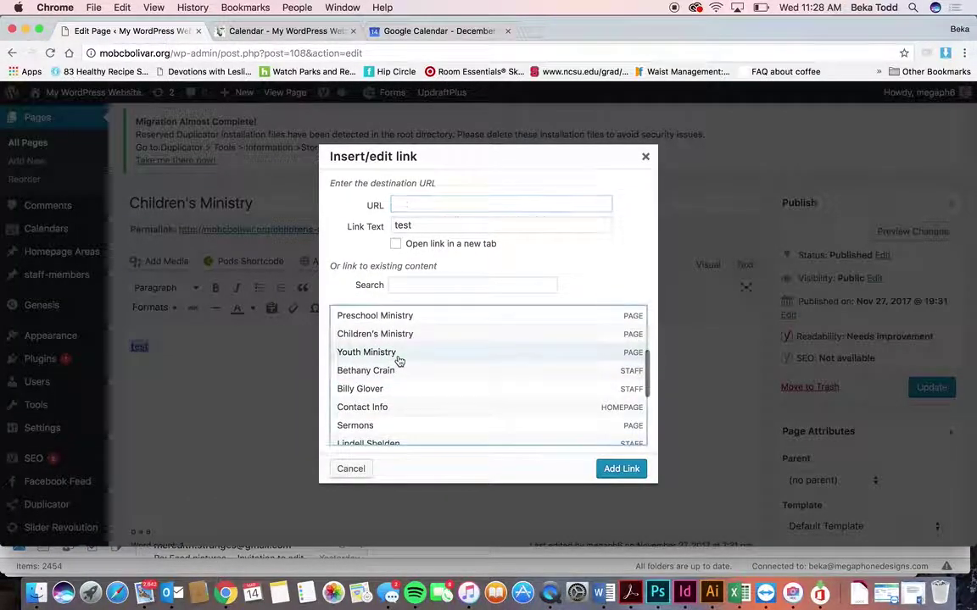
left_click(398, 355)
left_click(621, 469)
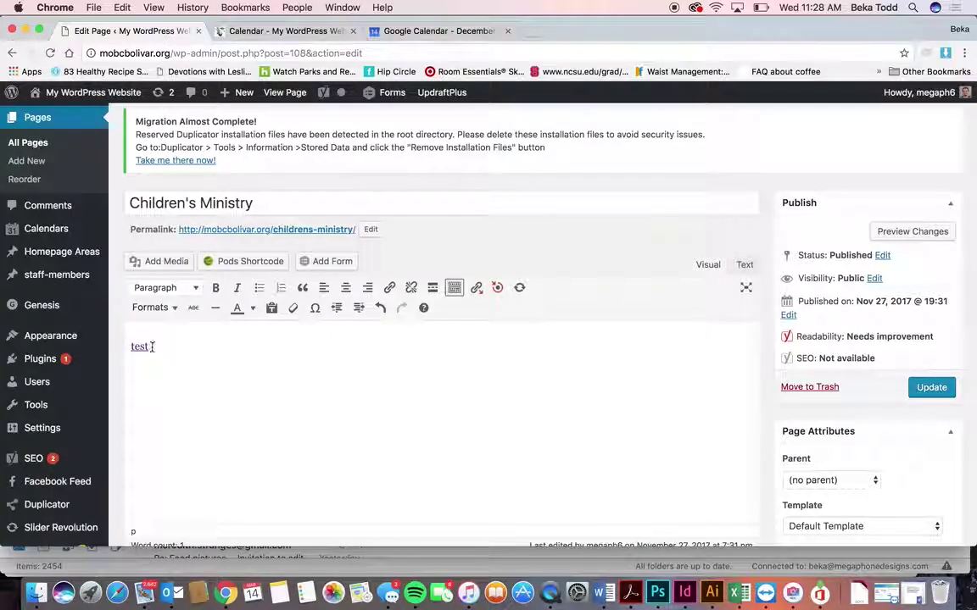
Step: Link the word "test" in the page body to the external address google.com
left_click(305, 370)
left_click(389, 287)
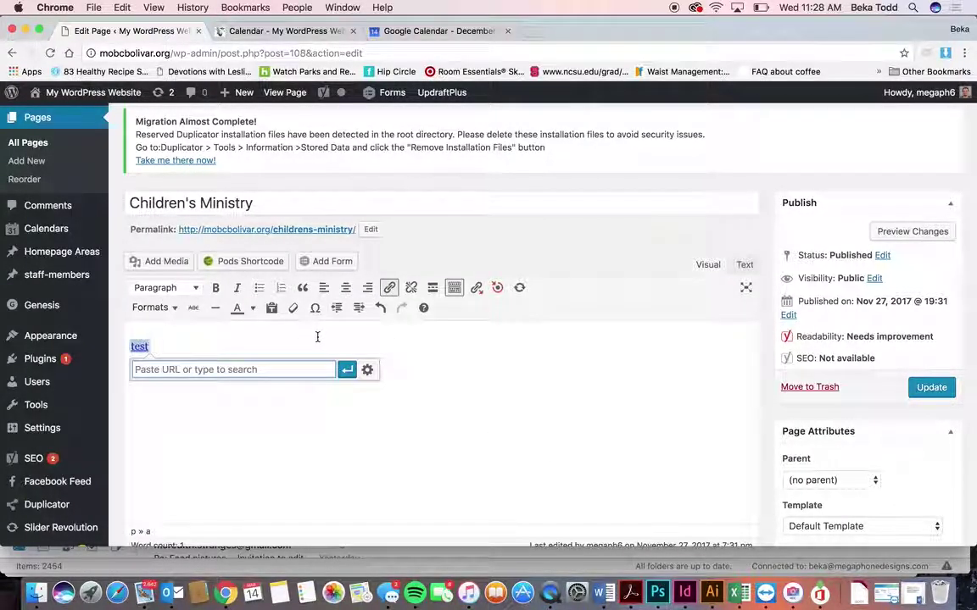
type("gooe")
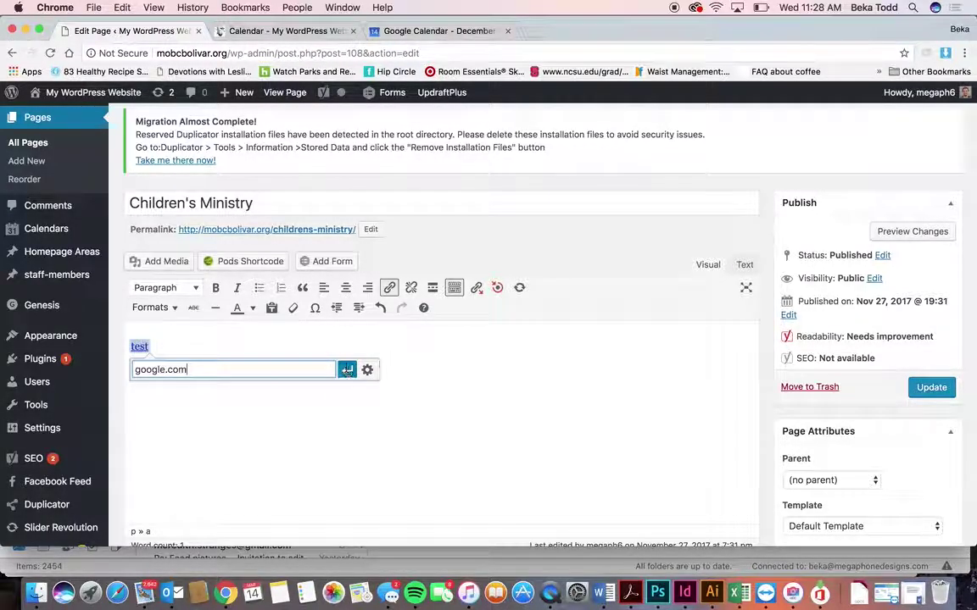
key("Return")
Step: Format the linked word "test" as Heading 1 and center it
left_click(161, 287)
left_click(198, 337)
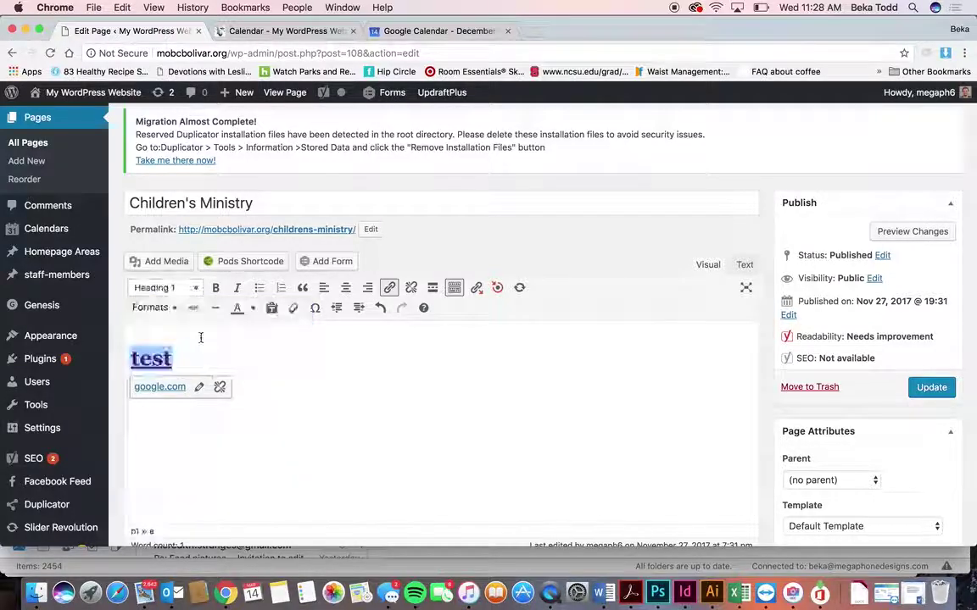
left_click(344, 288)
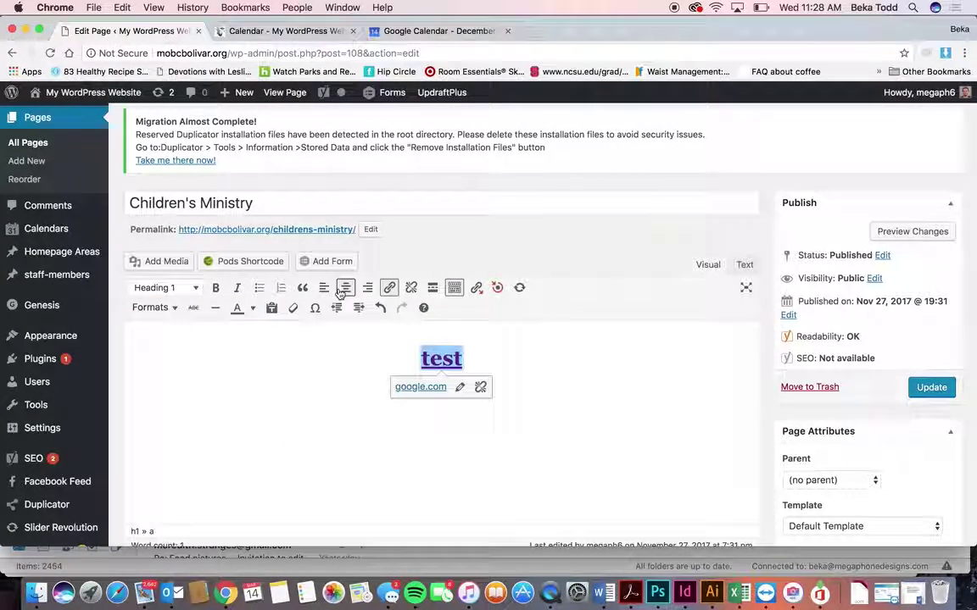
Step: Insert Sprouts.png from the media library beside the heading, remove it, and start a new paragraph below
left_click(167, 262)
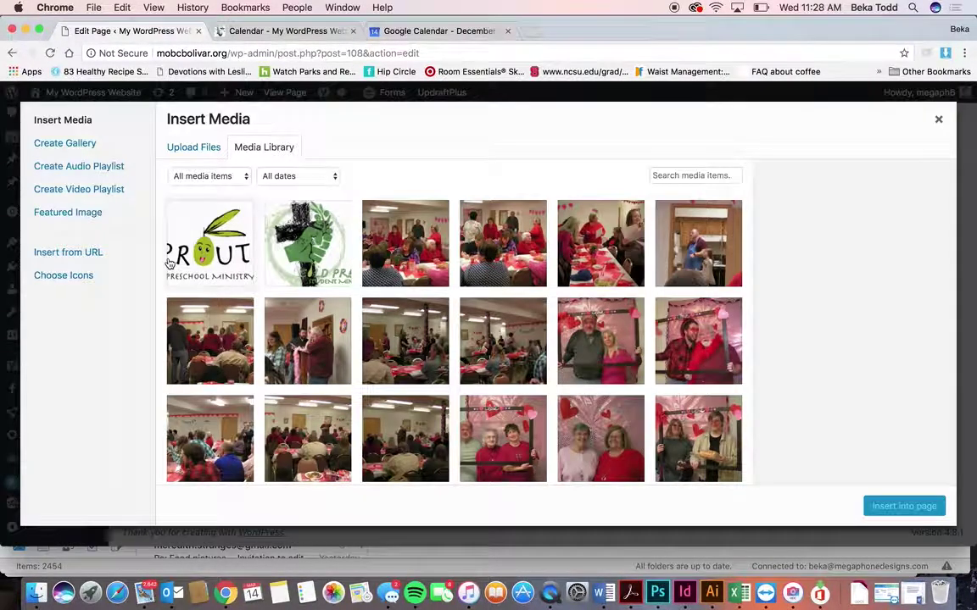
left_click(234, 281)
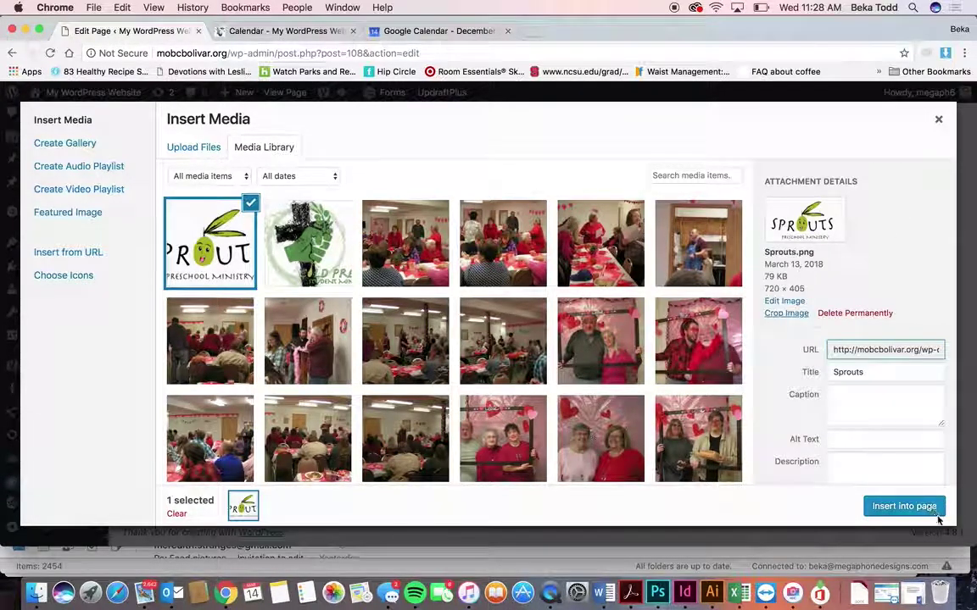
left_click(936, 510)
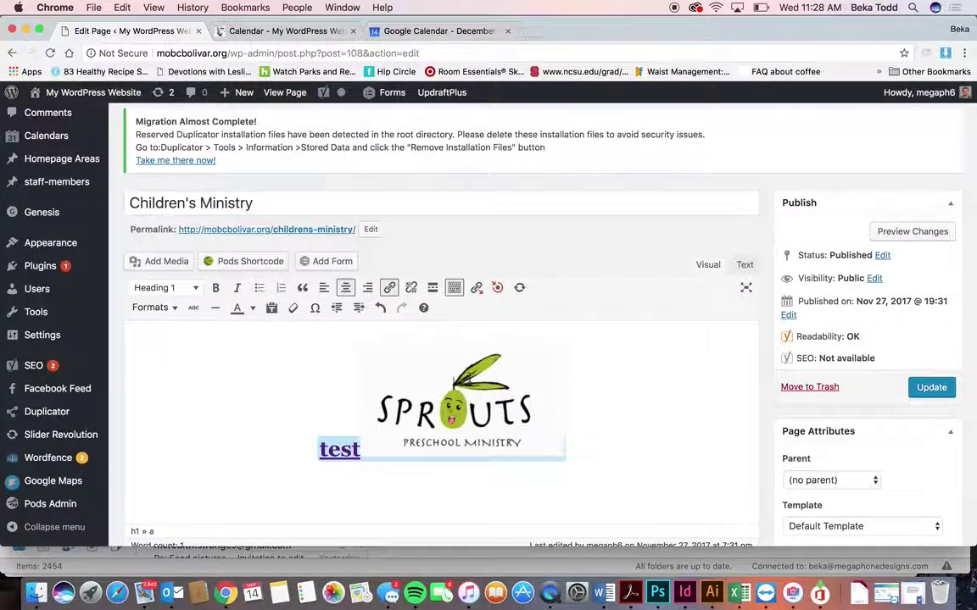
left_click(421, 373)
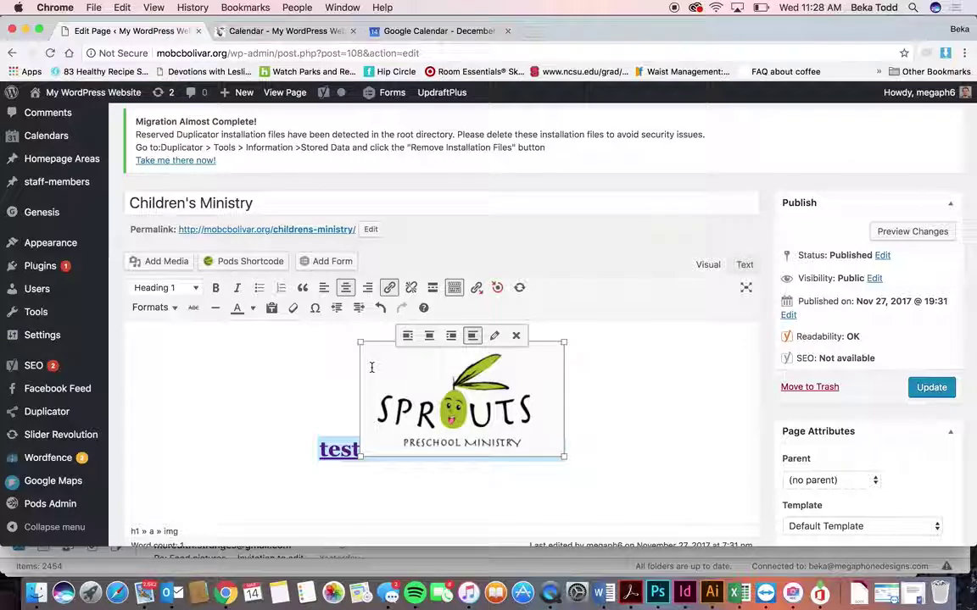
key("Return")
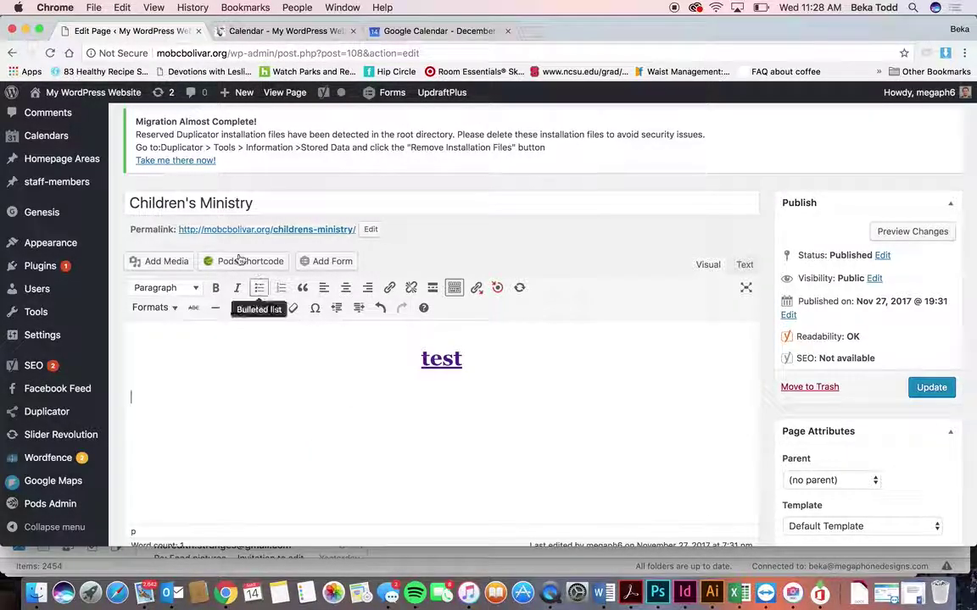
Step: Insert Sprouts.png from the media library below the "test" heading and center the image
left_click(172, 264)
left_click(211, 244)
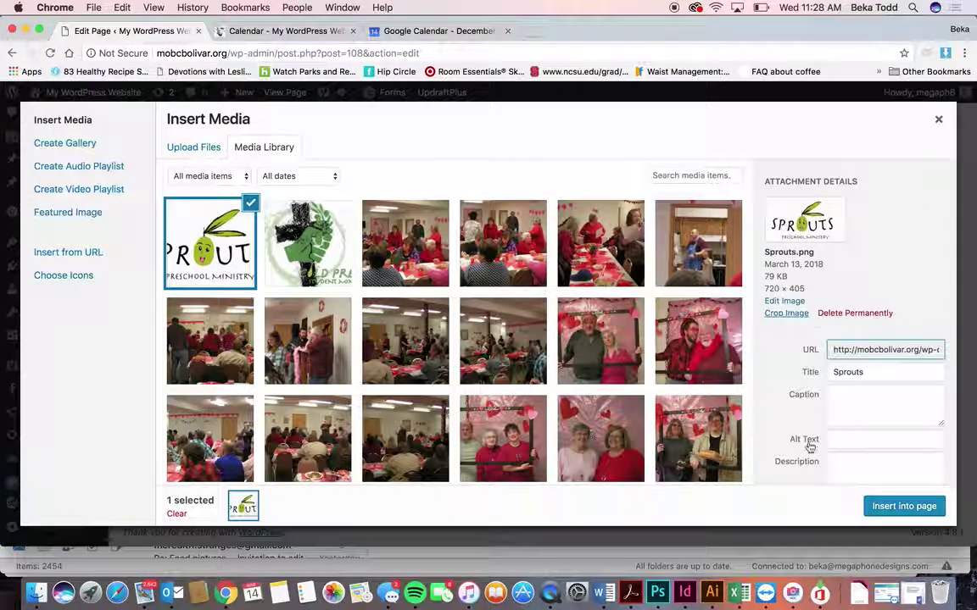
left_click(932, 513)
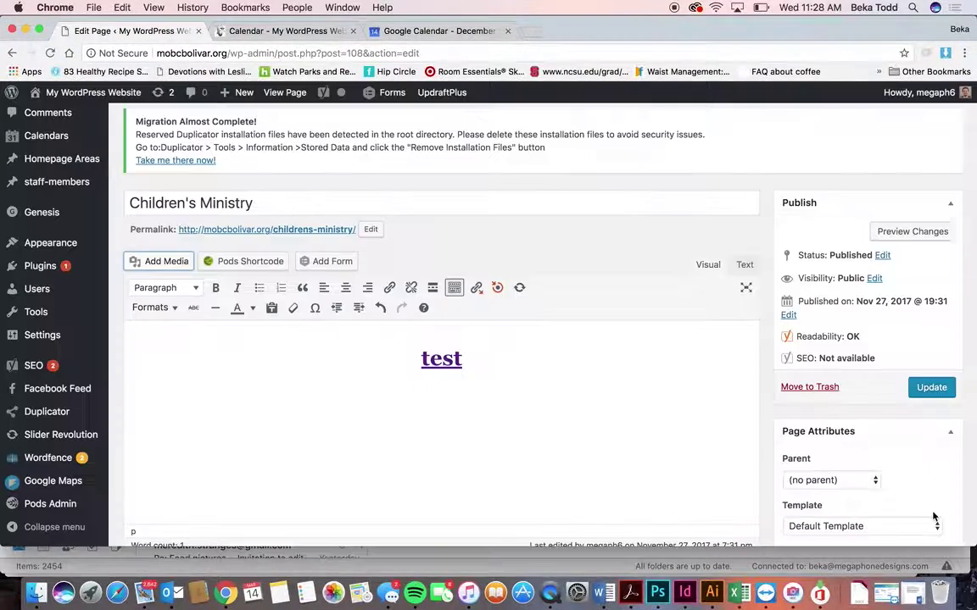
left_click(310, 398)
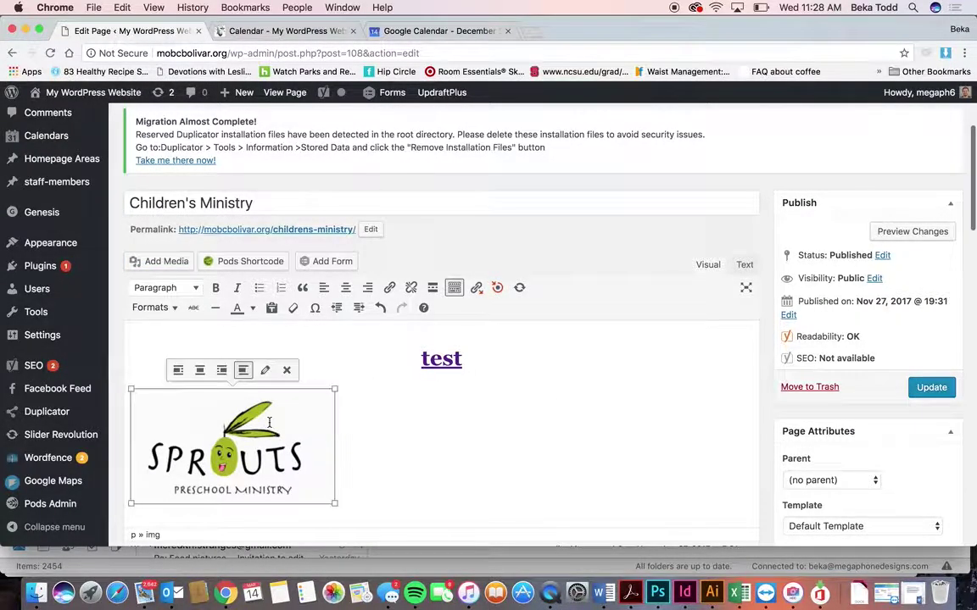
left_click(203, 371)
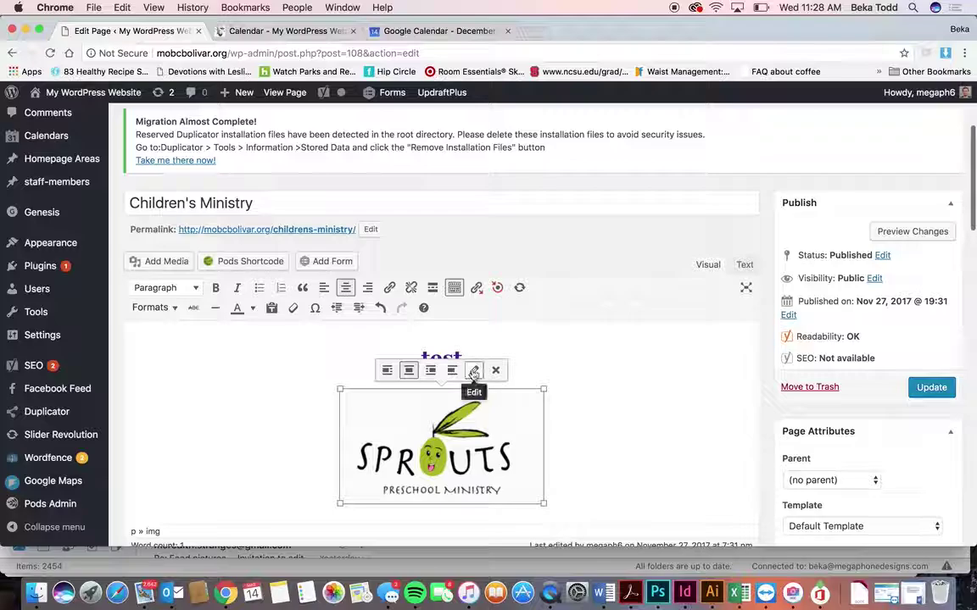
Step: Set the Sprouts image's display size to Full Size – 720 × 405
left_click(474, 372)
left_click(255, 296)
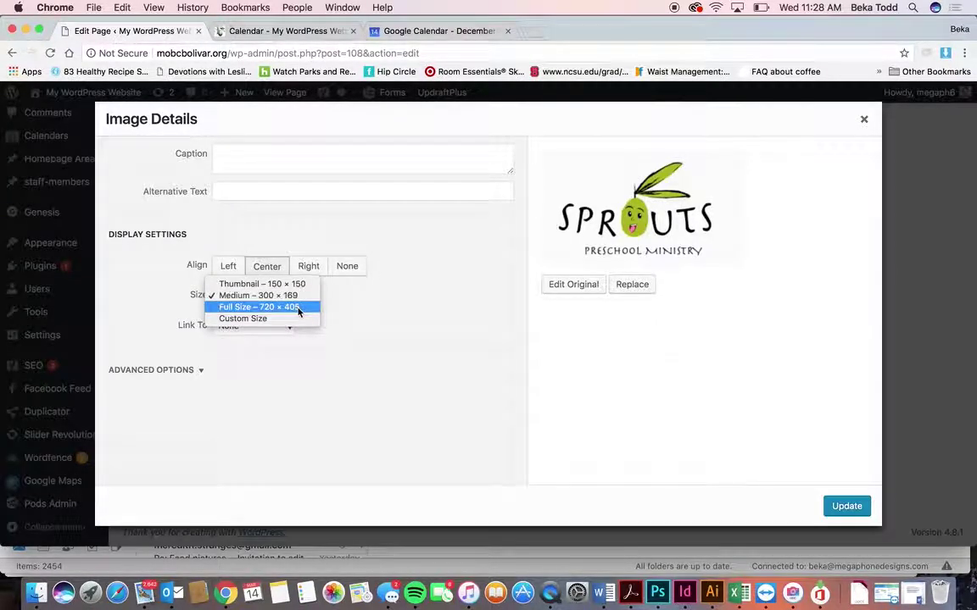
left_click(297, 308)
left_click(847, 507)
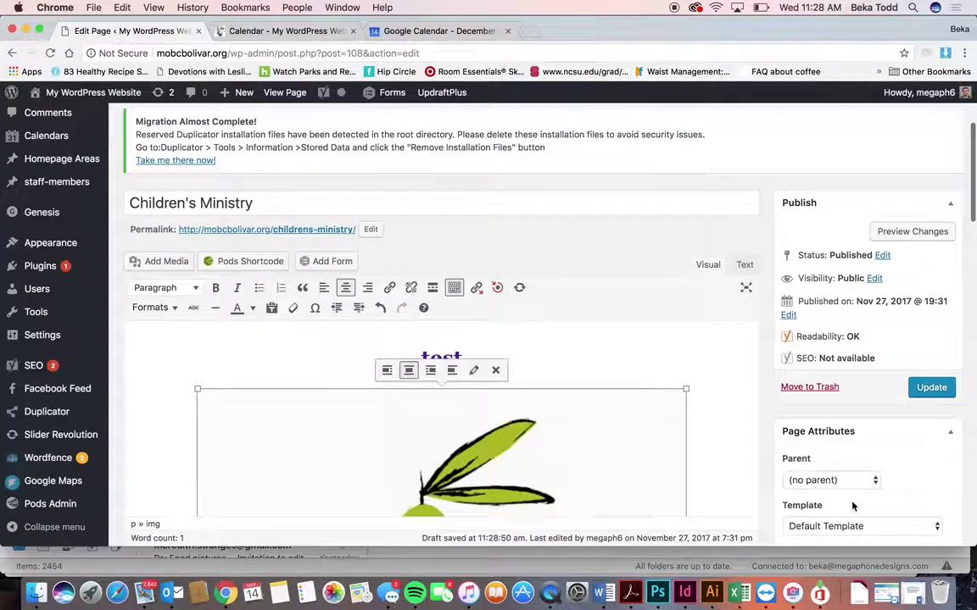
scroll(852, 506, "down", 5)
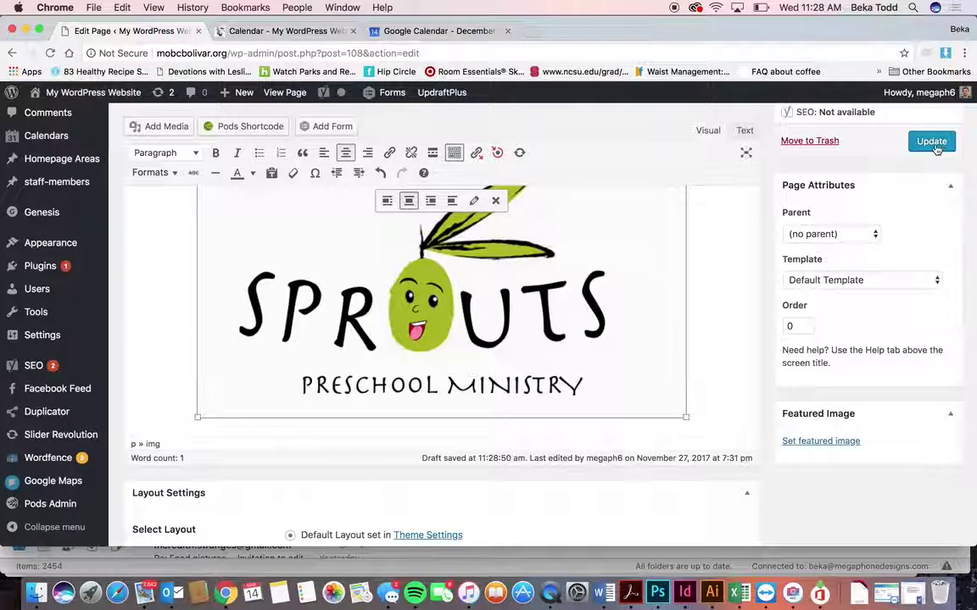
Step: Delete all the test content from the Children's Ministry page body
left_click(709, 368)
key("ctrl+a")
key("BackSpace")
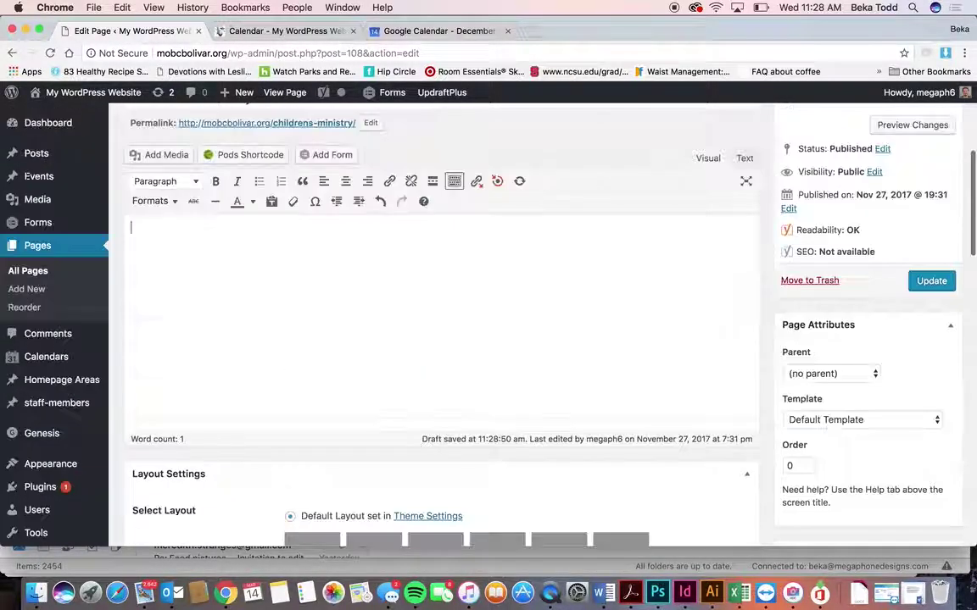
scroll(709, 367, "up", 2)
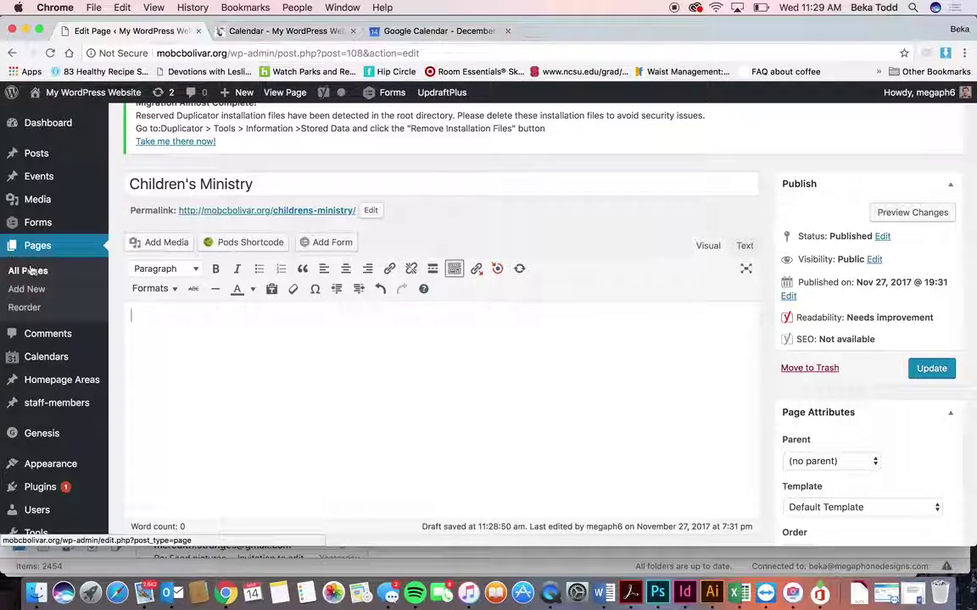
scroll(454, 364, "down", 1)
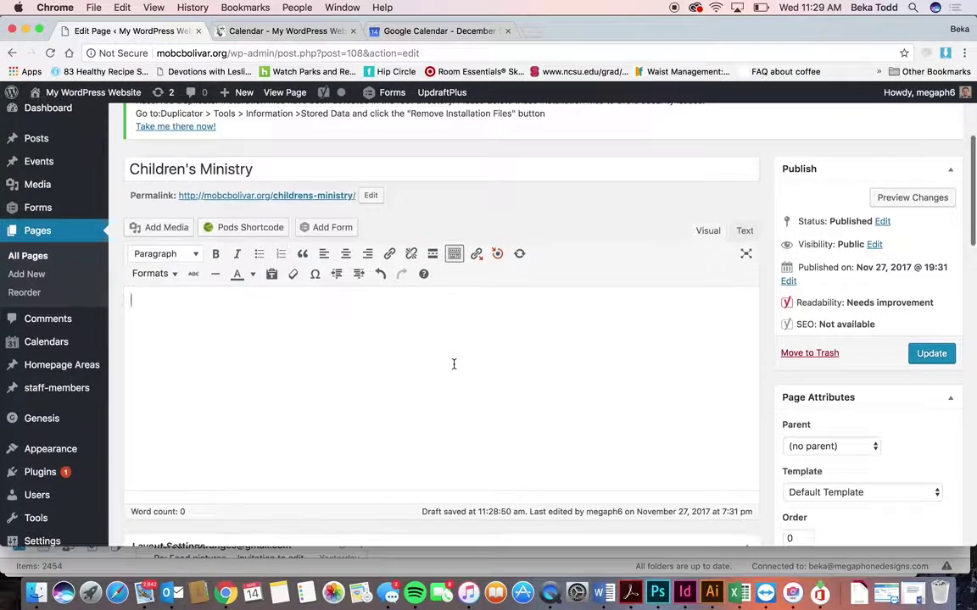
Step: Leave the Children's Ministry page without saving and open the Calendar page for editing
left_click(39, 257)
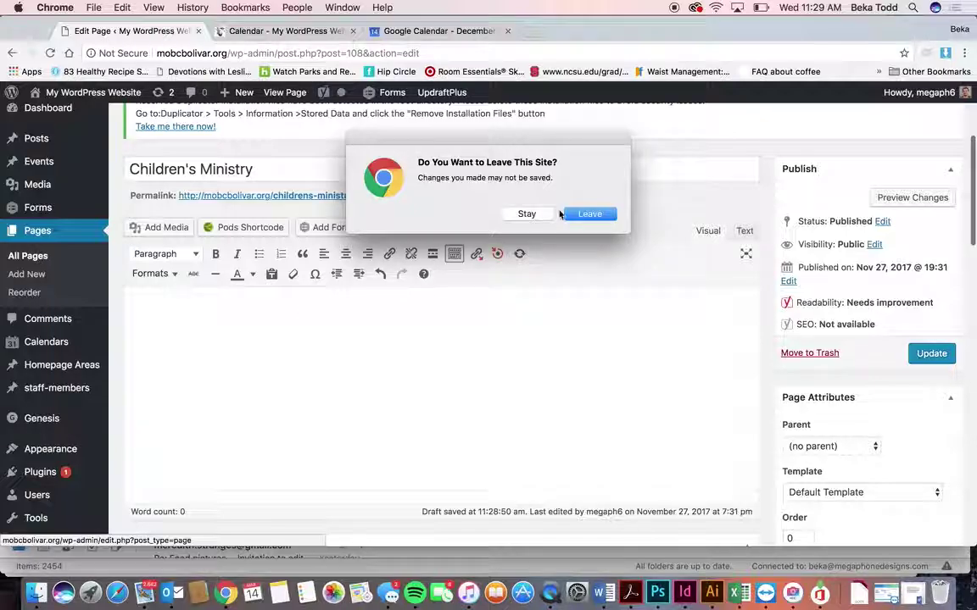
left_click(576, 213)
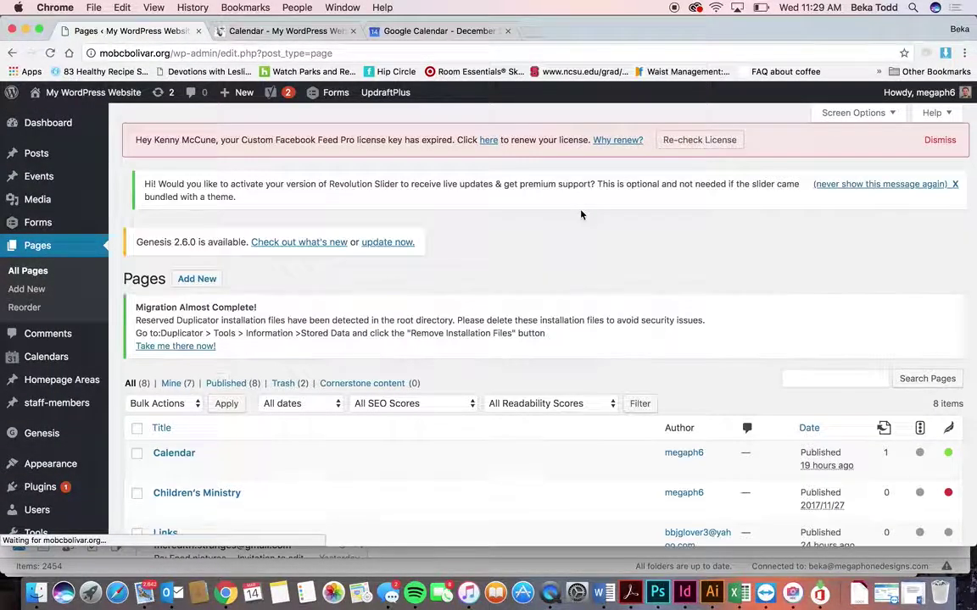
left_click(185, 454)
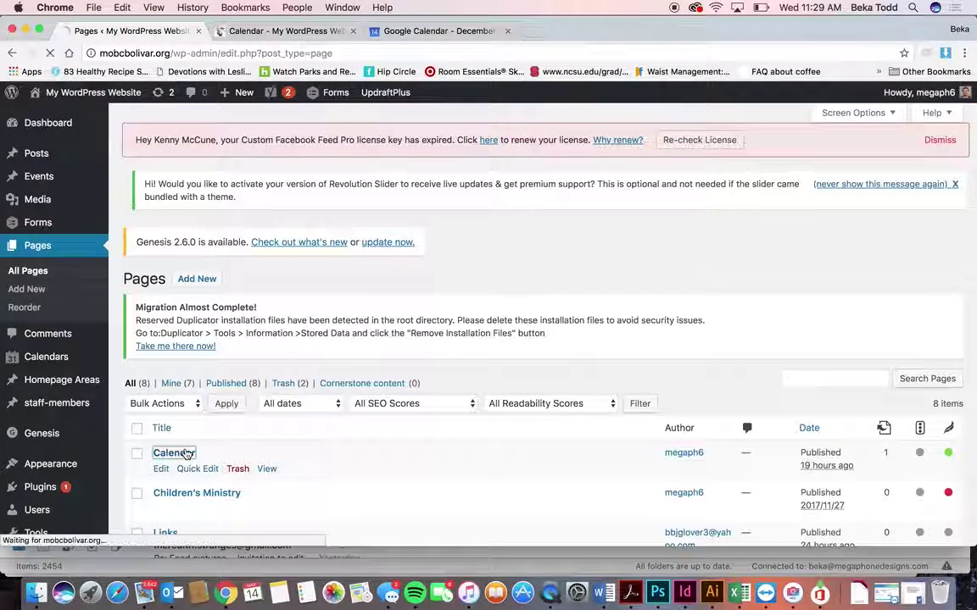
Step: Check the live calendar page against the calendar shortcode in the Calendar page's editor
left_click(281, 34)
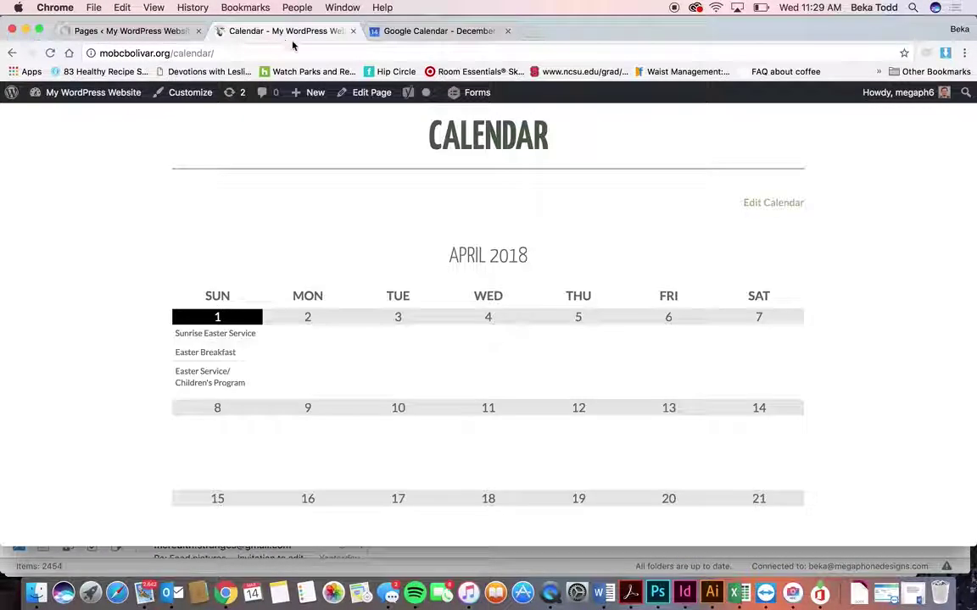
left_click(129, 32)
scroll(355, 312, "down", 4)
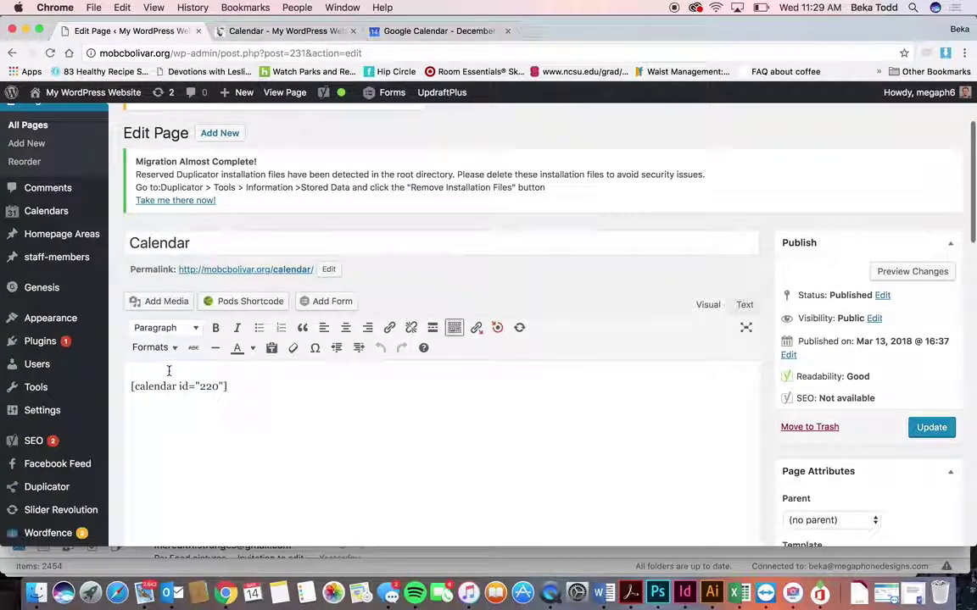
scroll(150, 251, "up", 2)
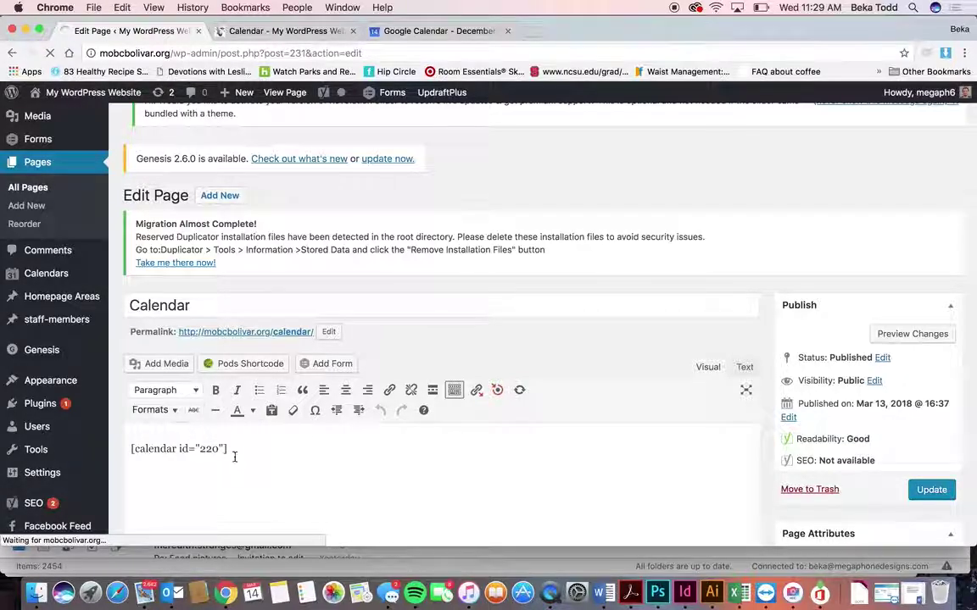
Step: Open the Links page to view its editor, and return to the list of all pages
scroll(320, 371, "down", 5)
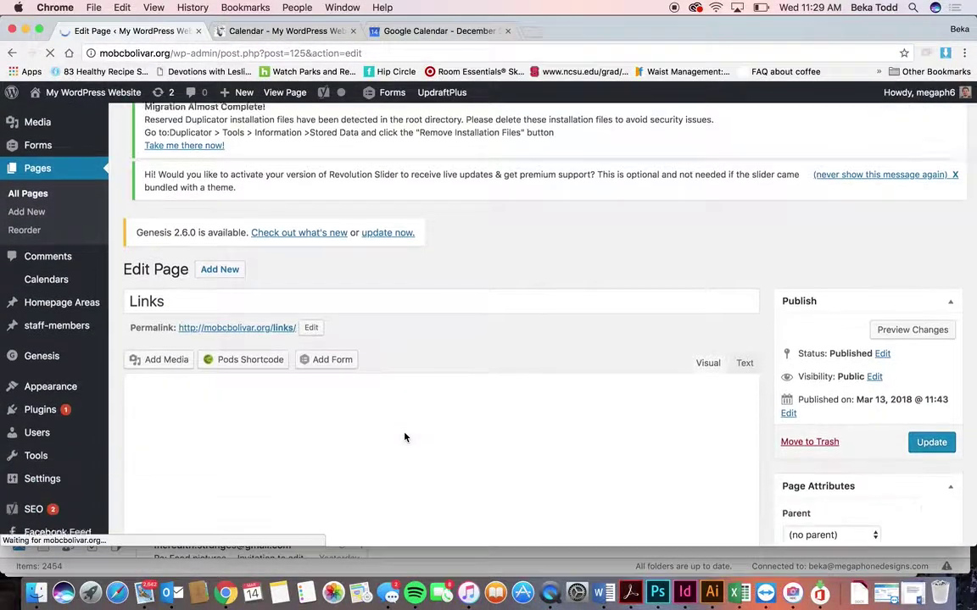
scroll(404, 437, "down", 2)
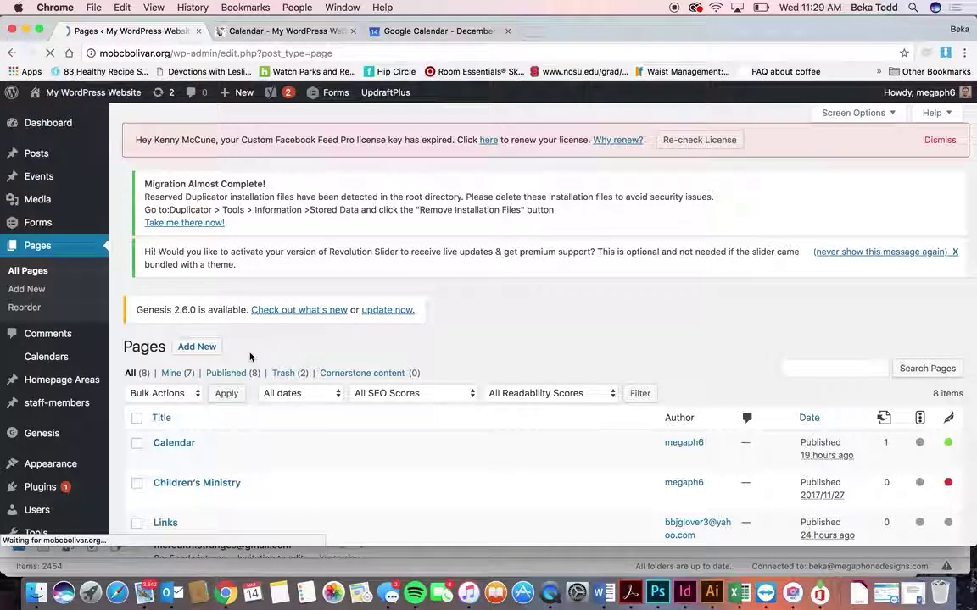
scroll(250, 357, "down", 3)
scroll(250, 357, "down", 5)
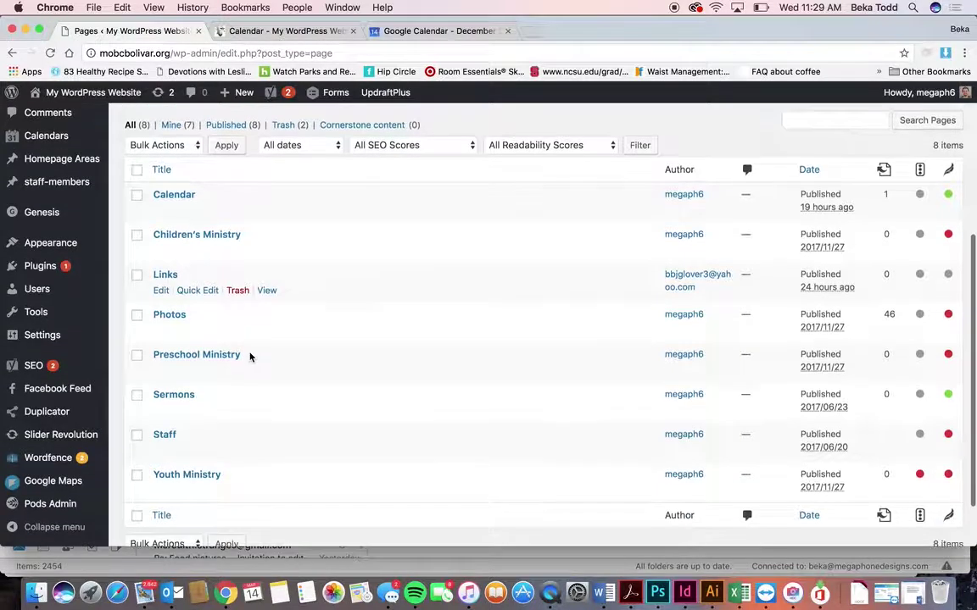
Step: Open the Photos page and look through the Agape Dinner 2017 gallery in its editor
left_click(170, 315)
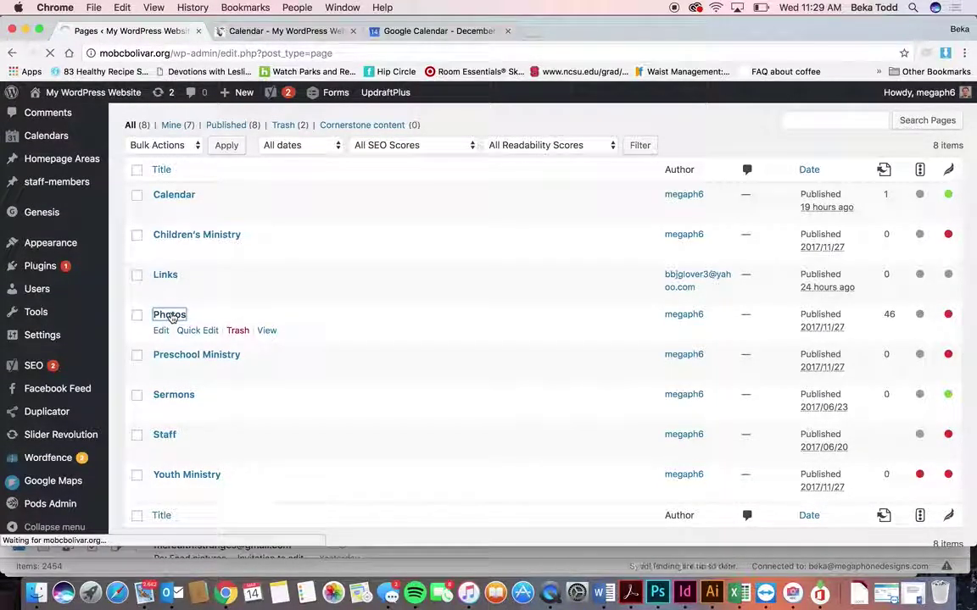
scroll(273, 386, "down", 5)
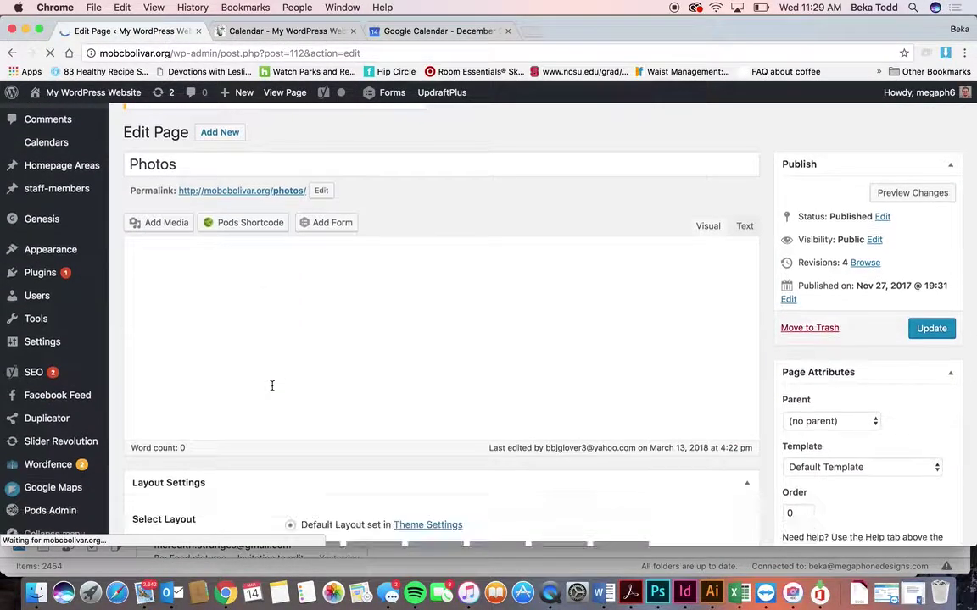
scroll(307, 312, "down", 5)
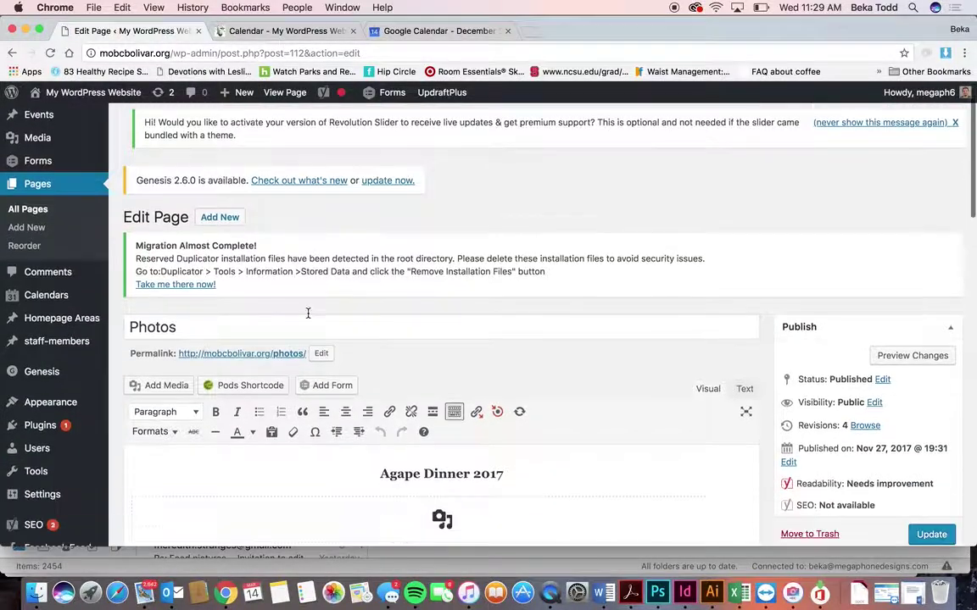
left_click(484, 402)
scroll(484, 402, "down", 8)
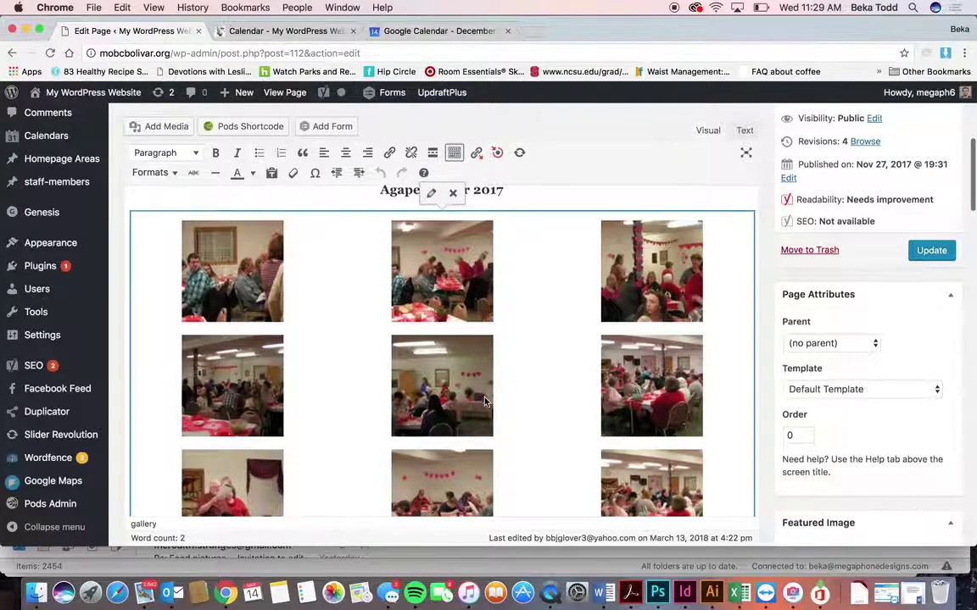
scroll(484, 401, "down", 10)
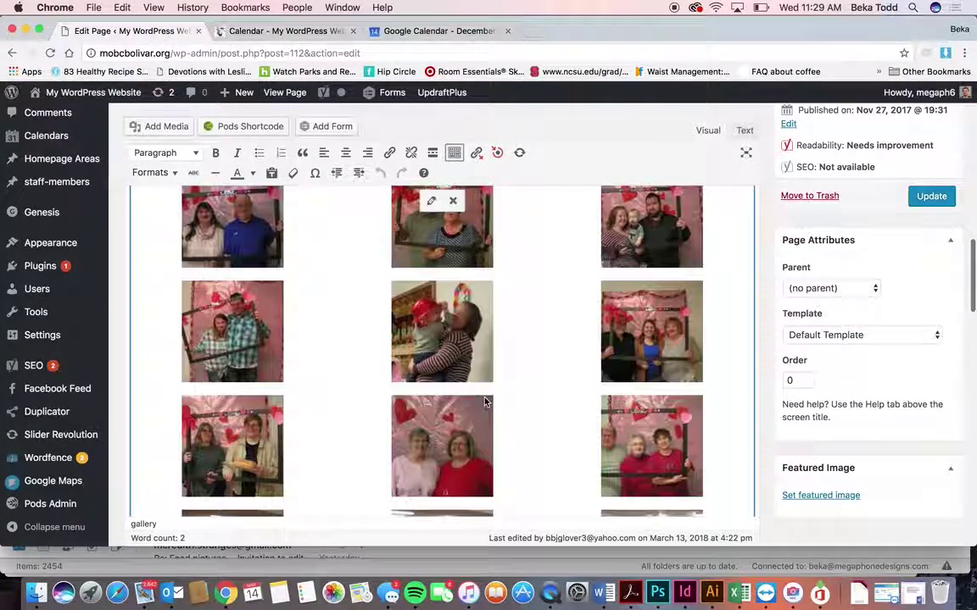
Step: Return to the pages list and open the Staff page to view its staff shortcode
key("super+bracketleft")
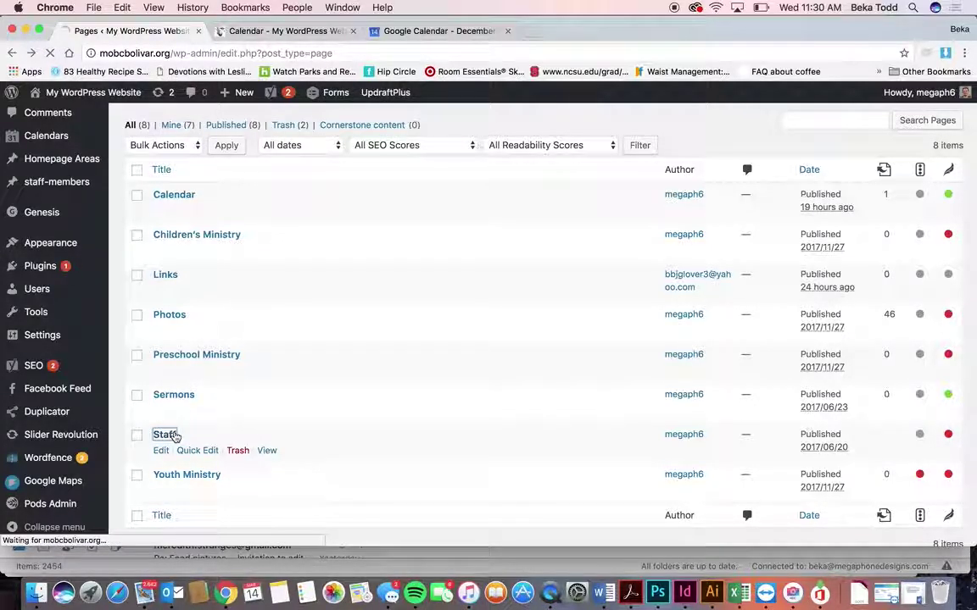
scroll(280, 358, "down", 3)
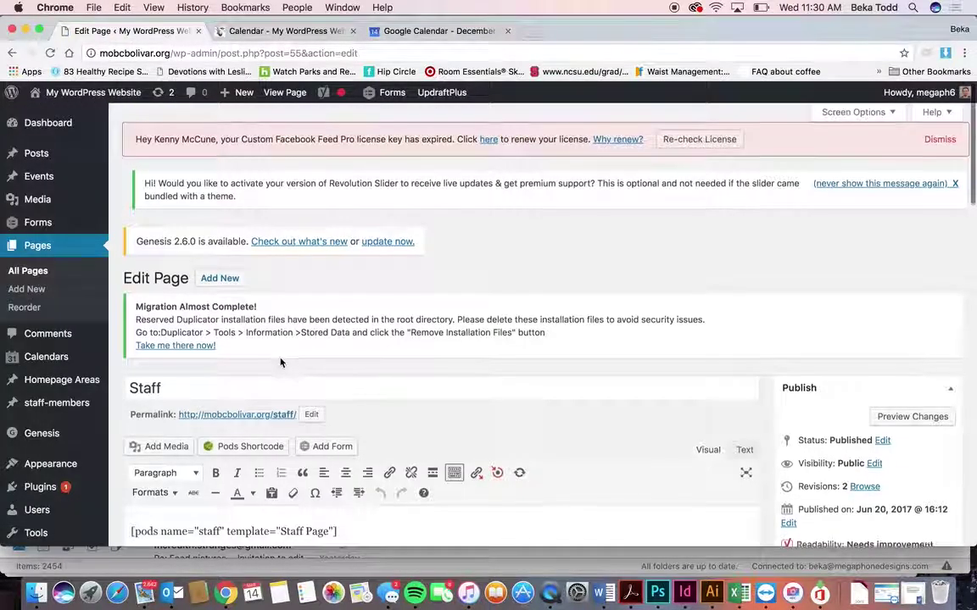
scroll(280, 365, "down", 3)
scroll(219, 221, "up", 2)
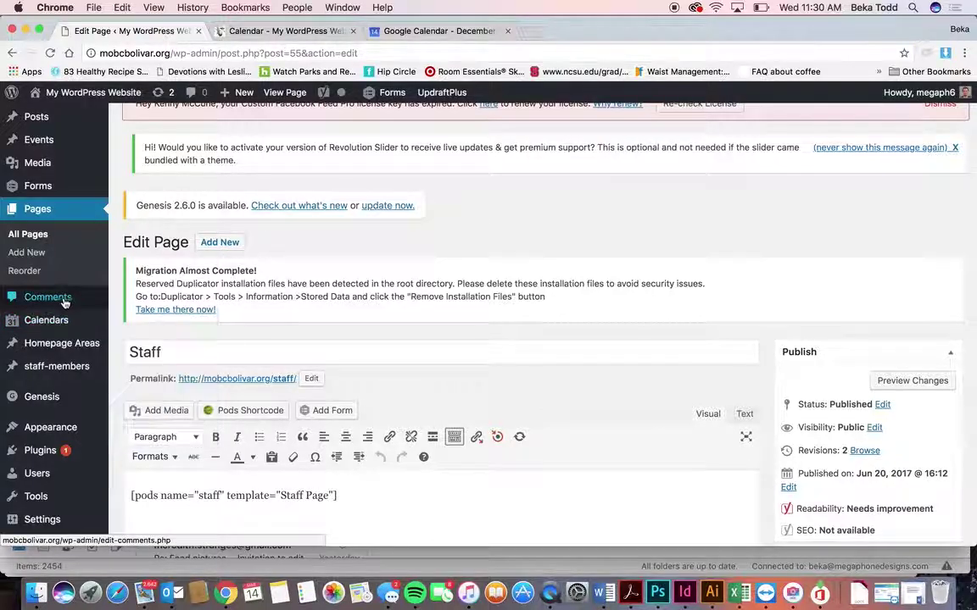
Step: Switch to the forwarded Google Calendar invitation in Outlook, follow its link and add the Mt. Olive calendar
mouse_move(48, 326)
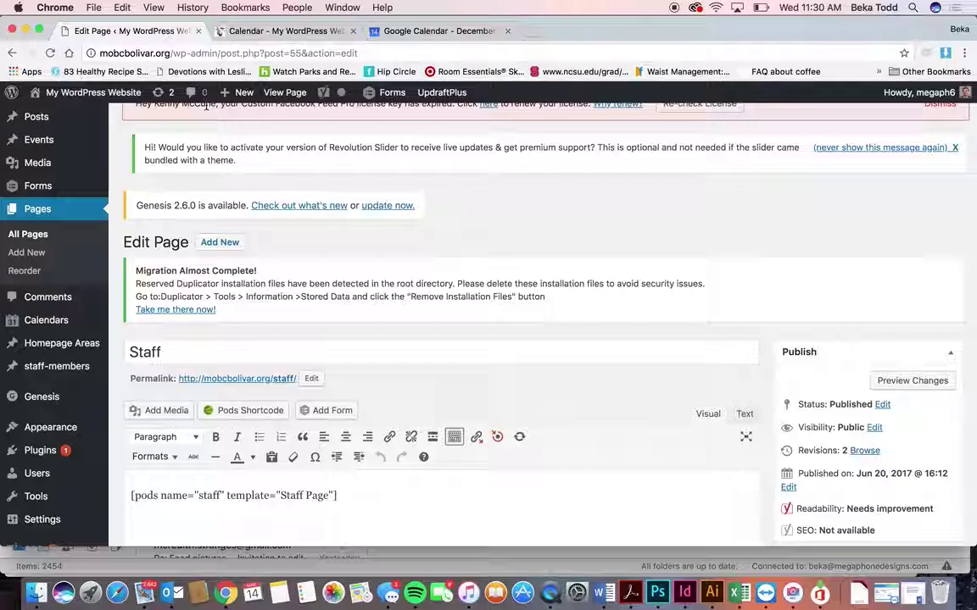
key("ctrl+Up")
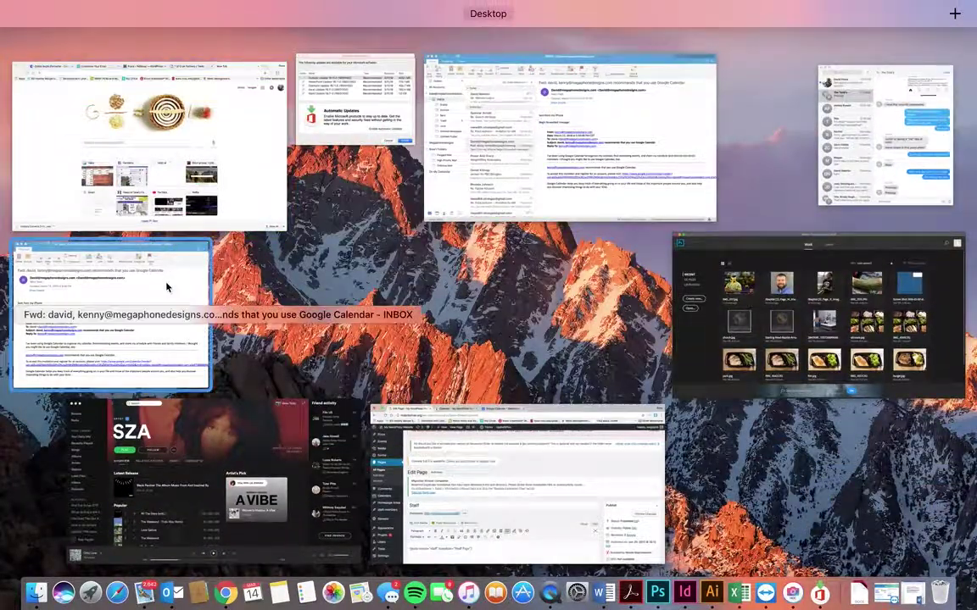
left_click(168, 284)
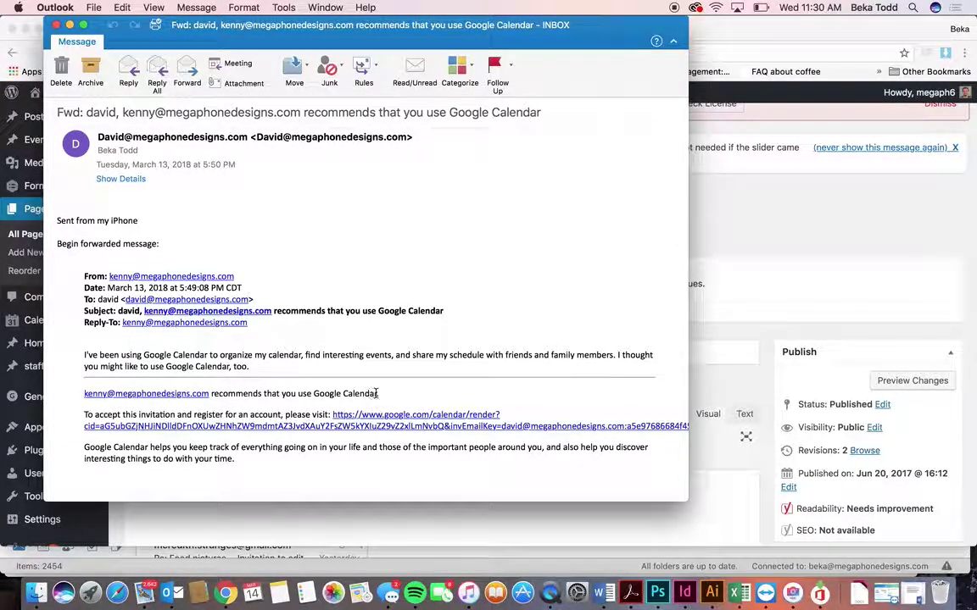
left_click(351, 427)
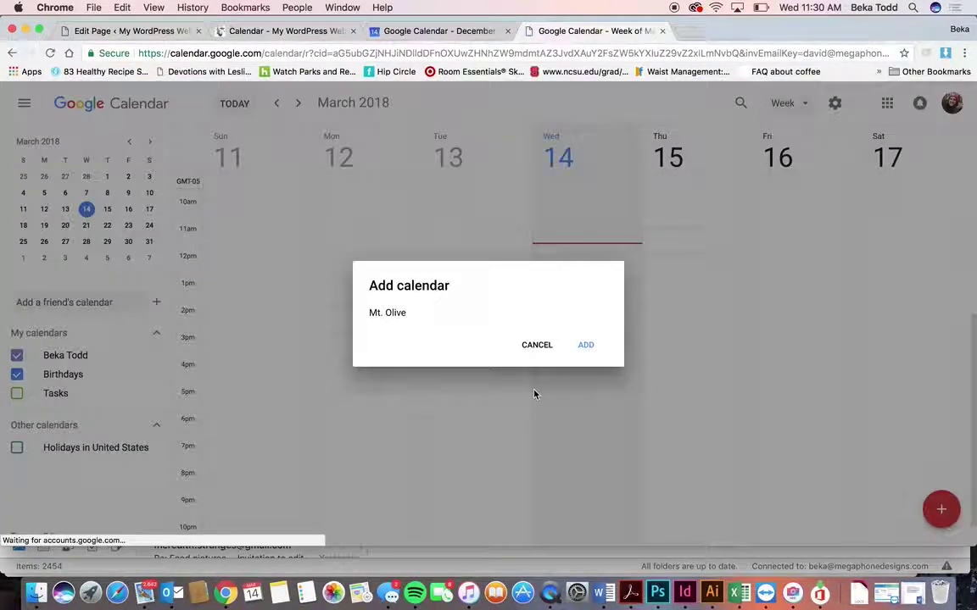
left_click(587, 345)
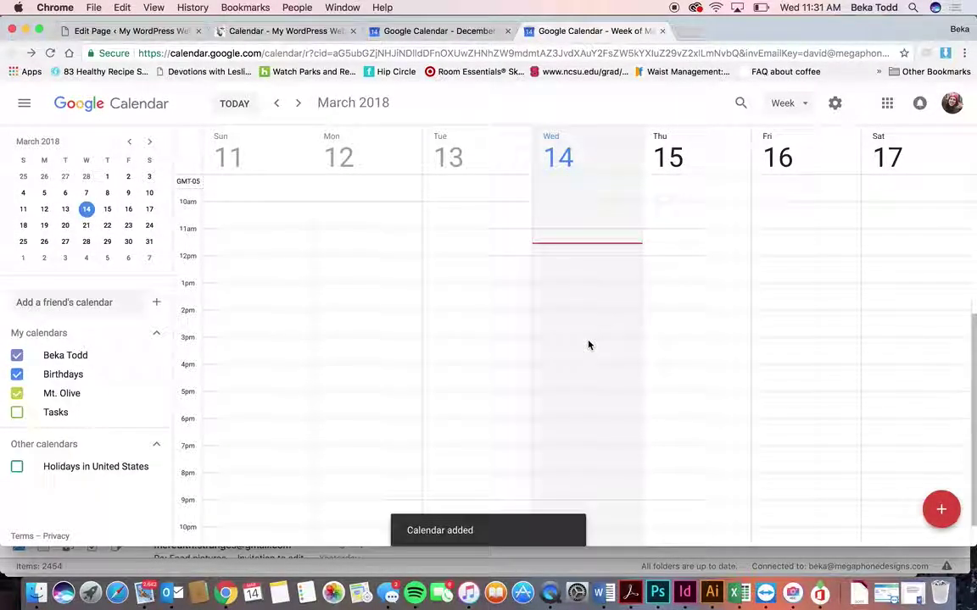
Step: Hide the Birthdays and personal calendars so that only the Mt. Olive calendar is displayed
left_click(17, 374)
left_click(18, 356)
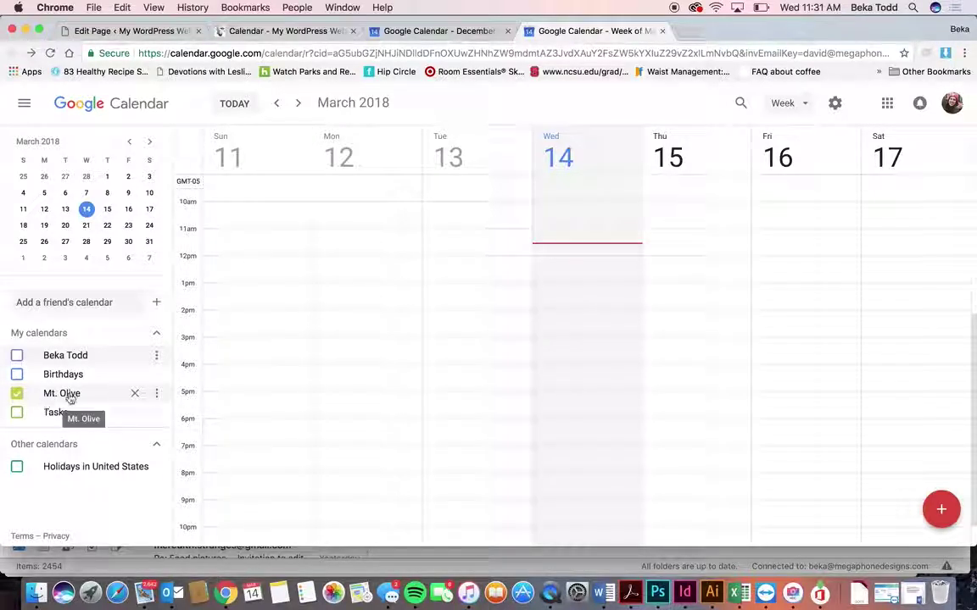
scroll(327, 374, "up", 6)
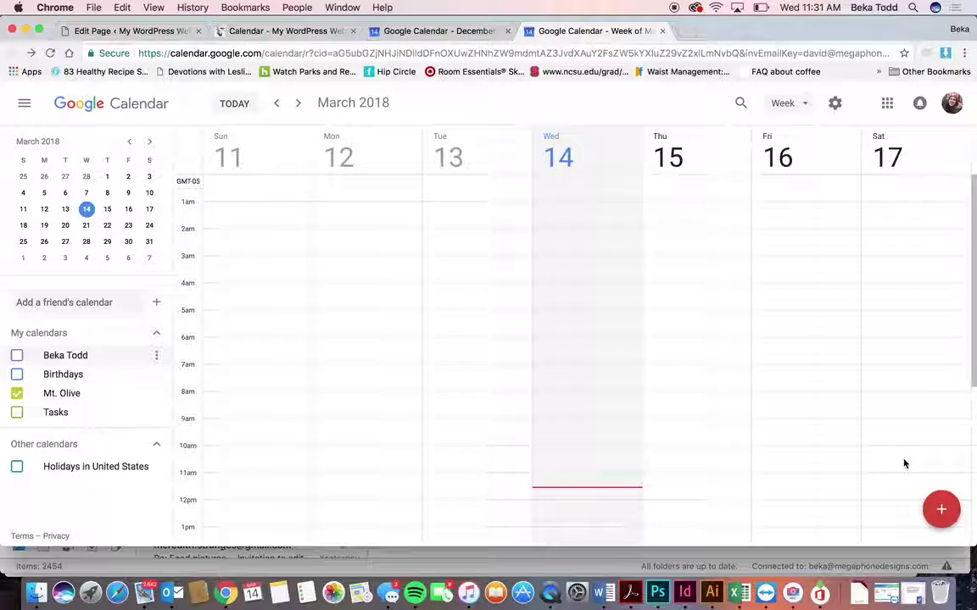
Step: Start a new event on the Mt. Olive calendar and ready its title for entry
left_click(941, 511)
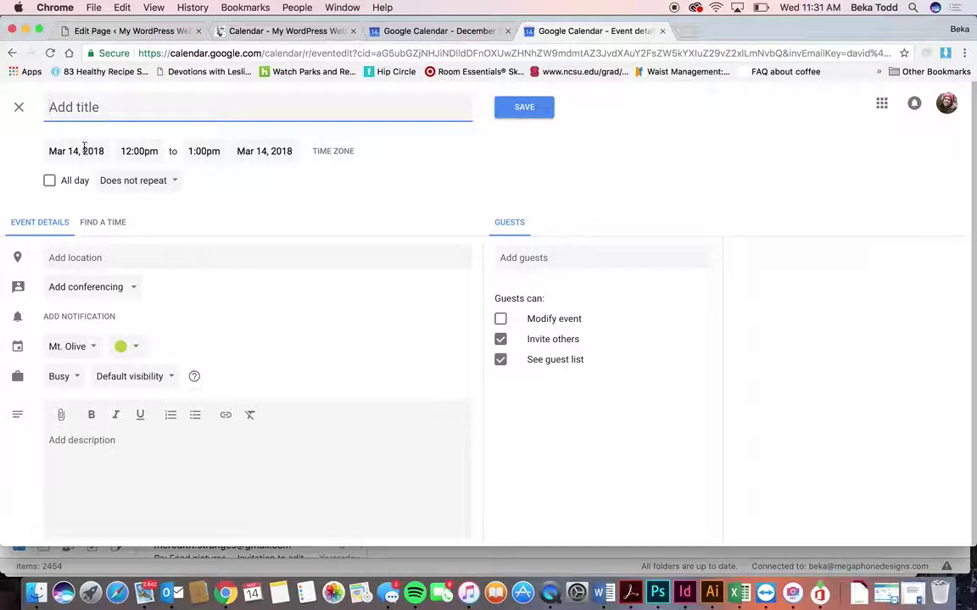
left_click(84, 151)
left_click(89, 108)
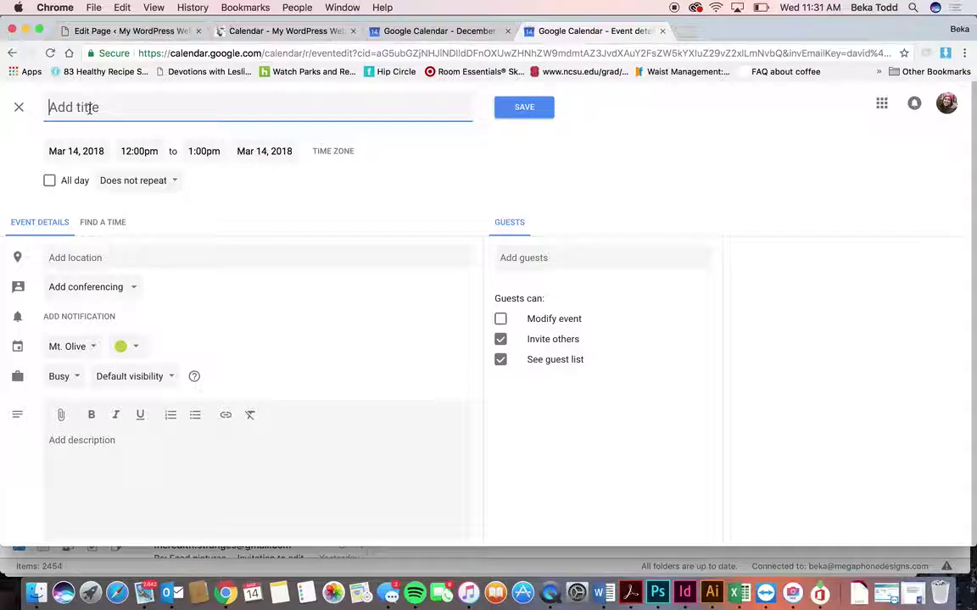
Step: Open the WordPress events list in a new tab and open the VBS – GAME ON!! event for editing
left_click(290, 31)
left_click(165, 31)
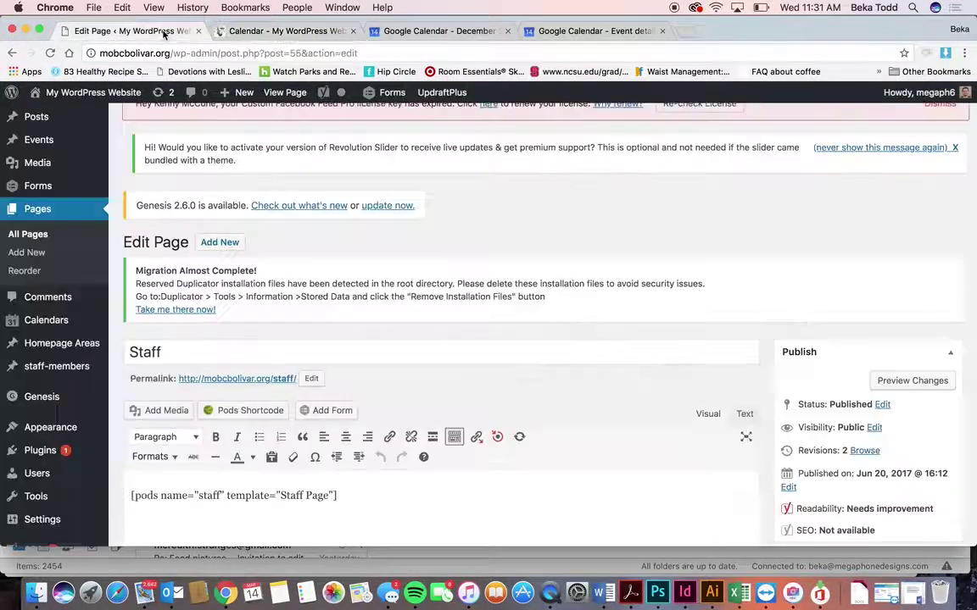
scroll(34, 170, "up", 2)
mouse_move(49, 163)
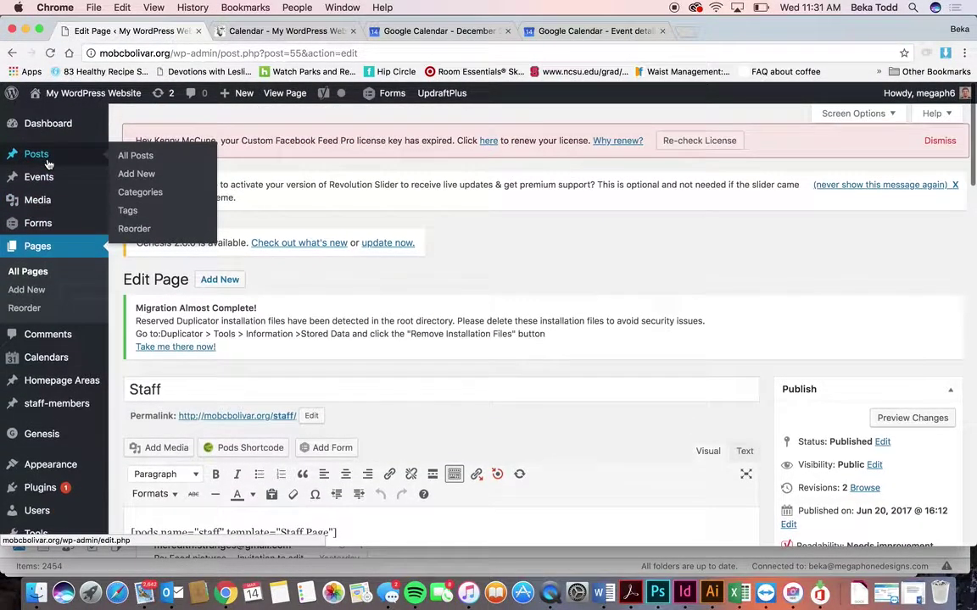
right_click(57, 174)
key("Escape")
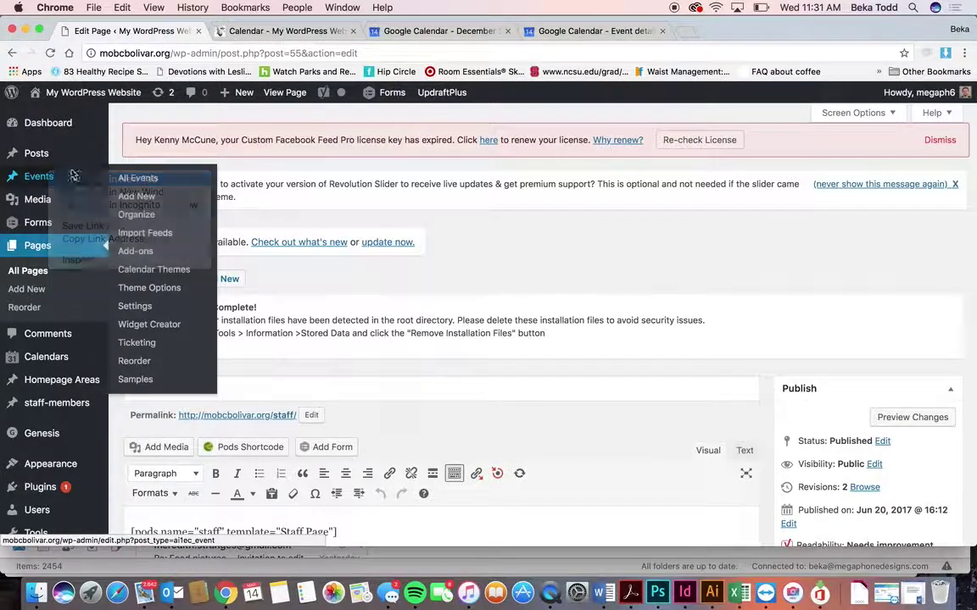
key("ctrl+Tab")
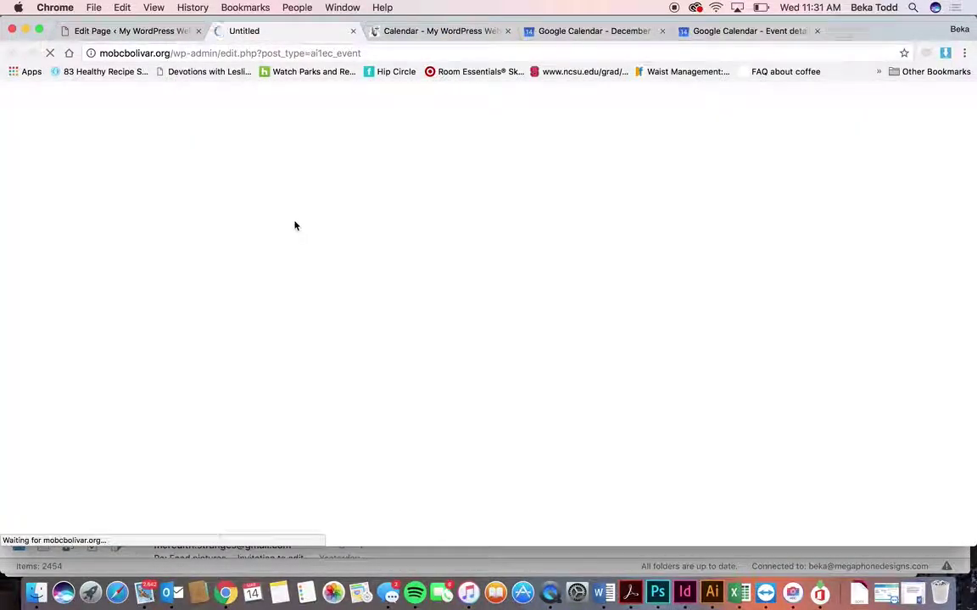
scroll(294, 255, "down", 5)
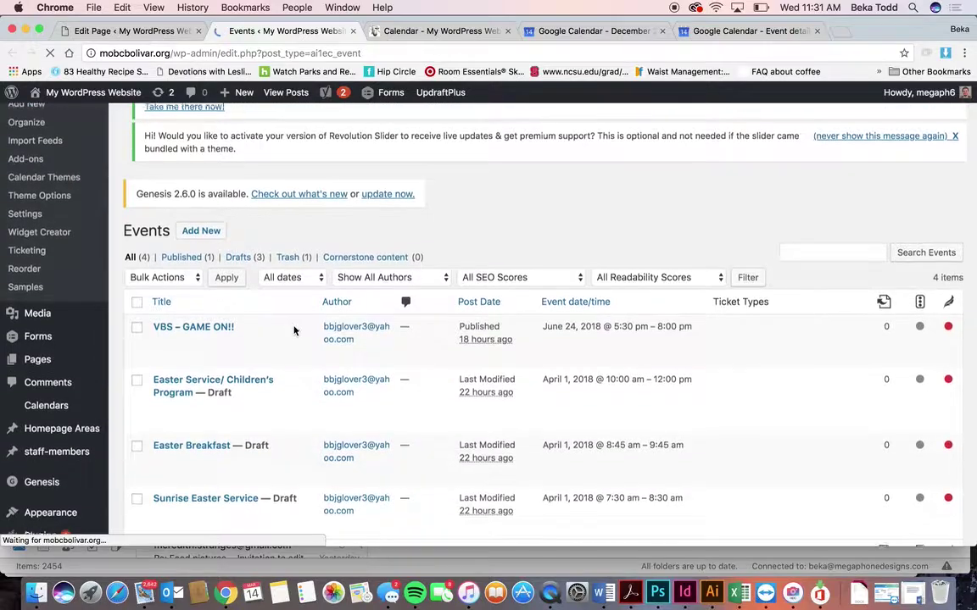
left_click(231, 336)
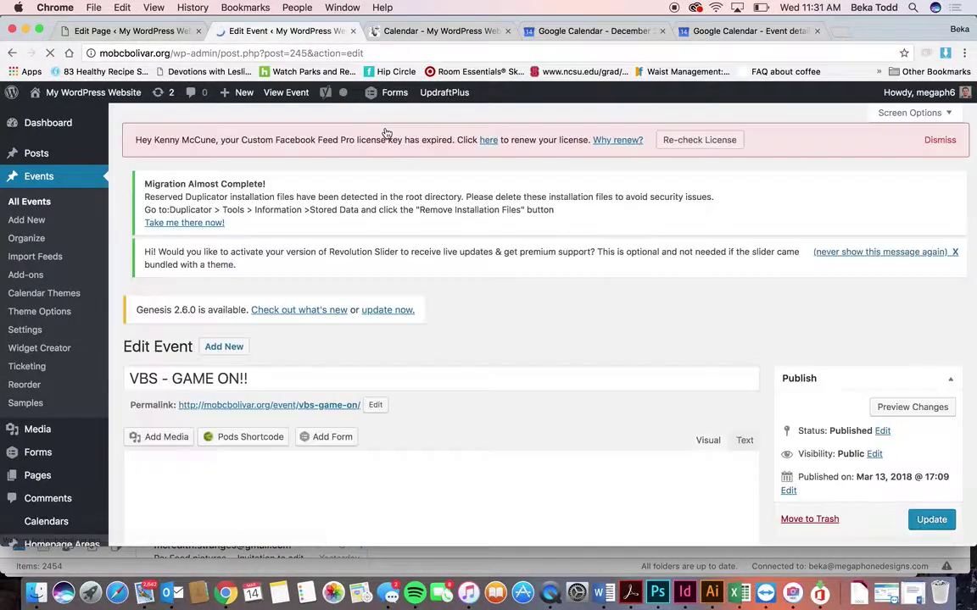
Step: Copy the title "VBS - GAME ON!!" from the WordPress event into the title of the new Google Calendar event
left_click_drag(371, 378, 25, 384)
key("super+c")
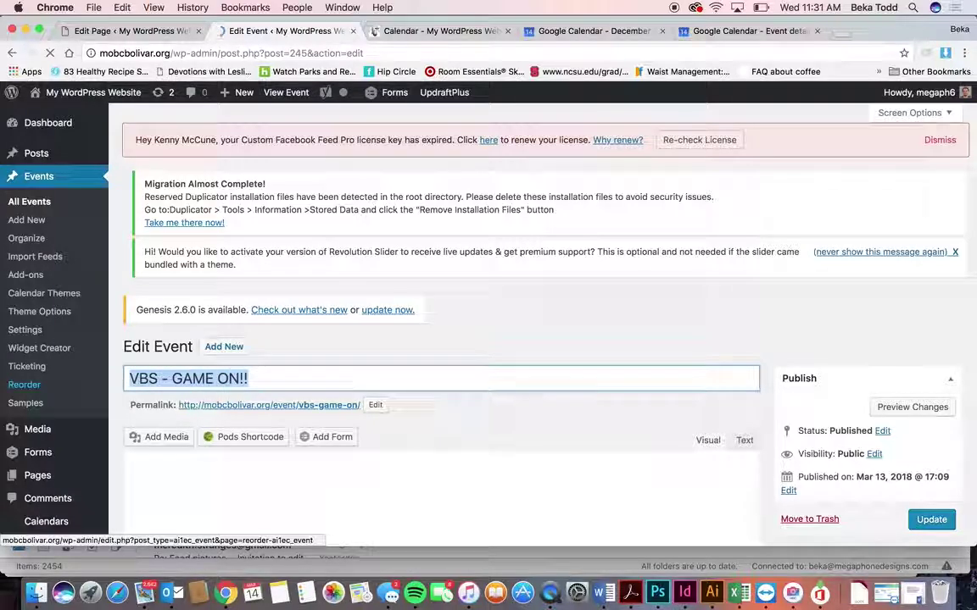
left_click(632, 31)
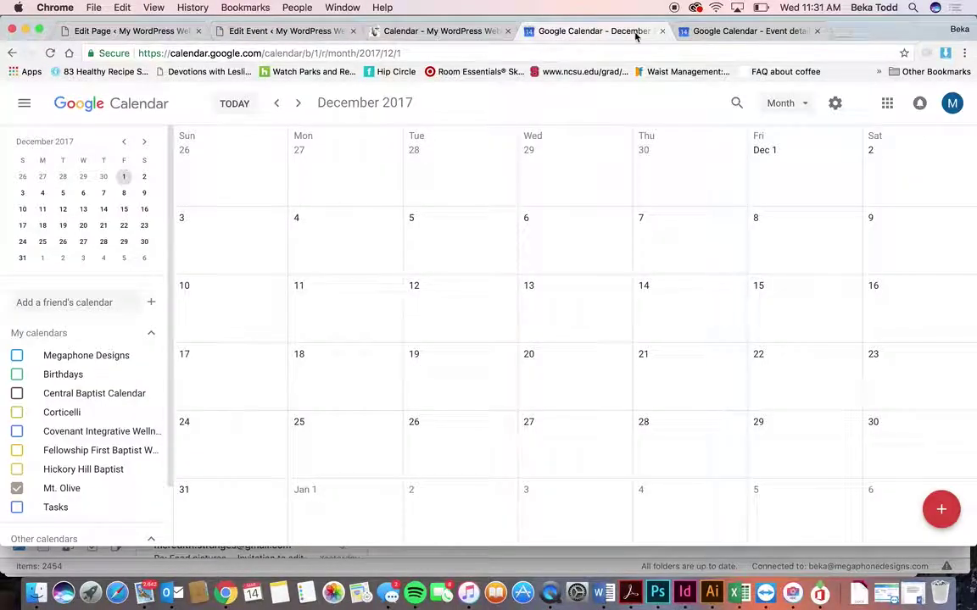
left_click(735, 31)
key("super+v")
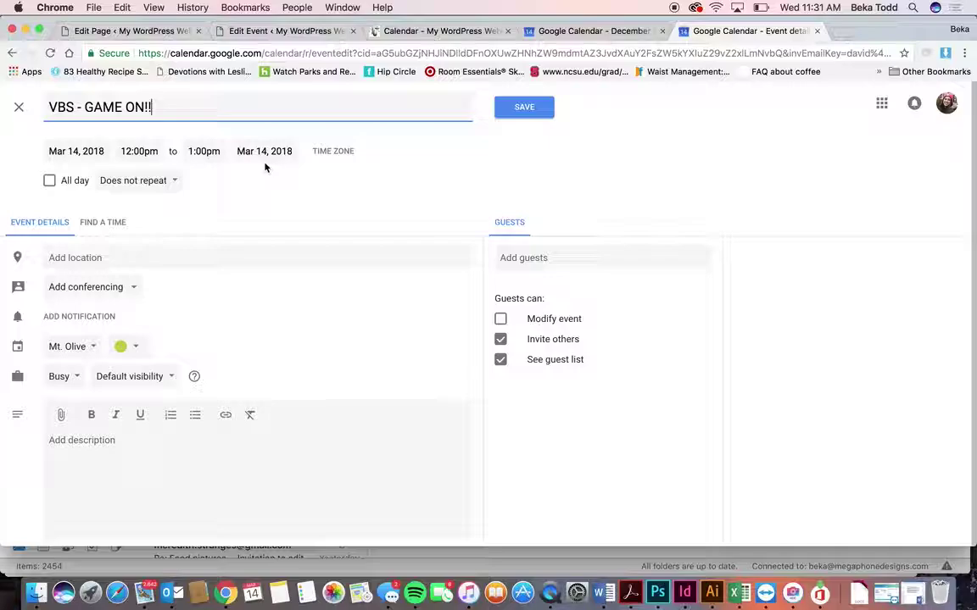
Step: Check the VBS event's date and time in WordPress and set the new Google Calendar event's date to Jun 24, 2018
left_click(254, 31)
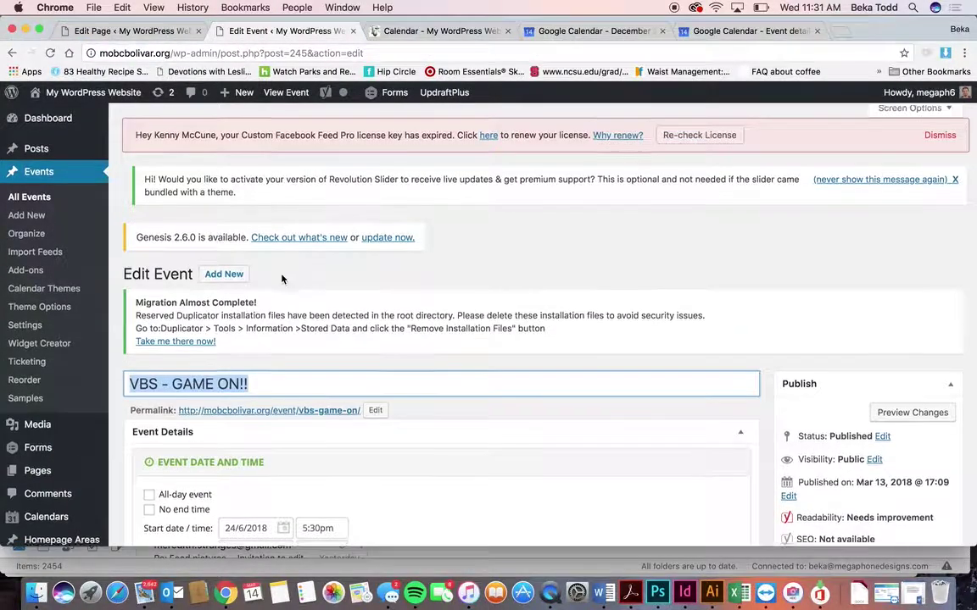
scroll(282, 277, "down", 5)
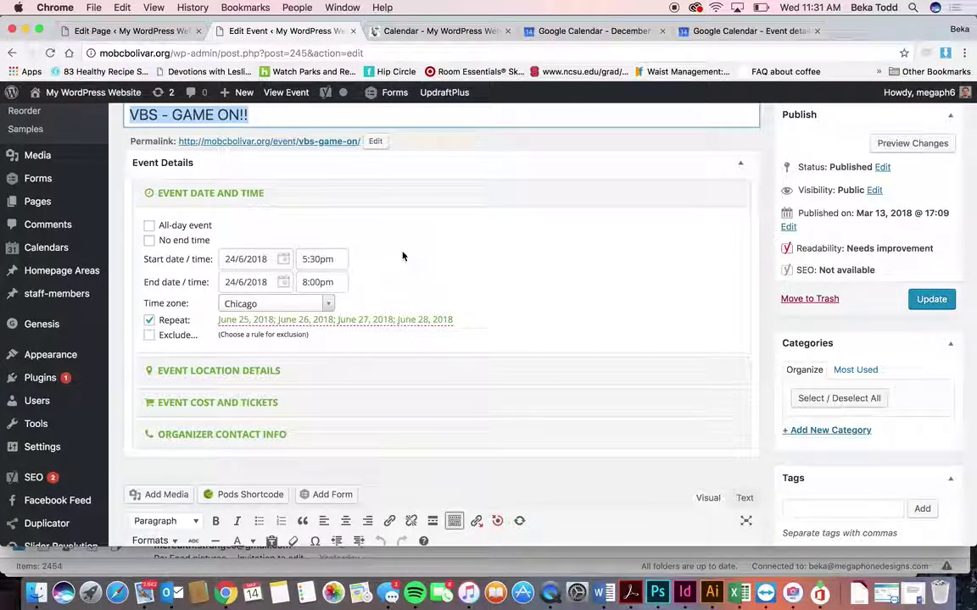
scroll(403, 256, "down", 3)
scroll(403, 256, "up", 6)
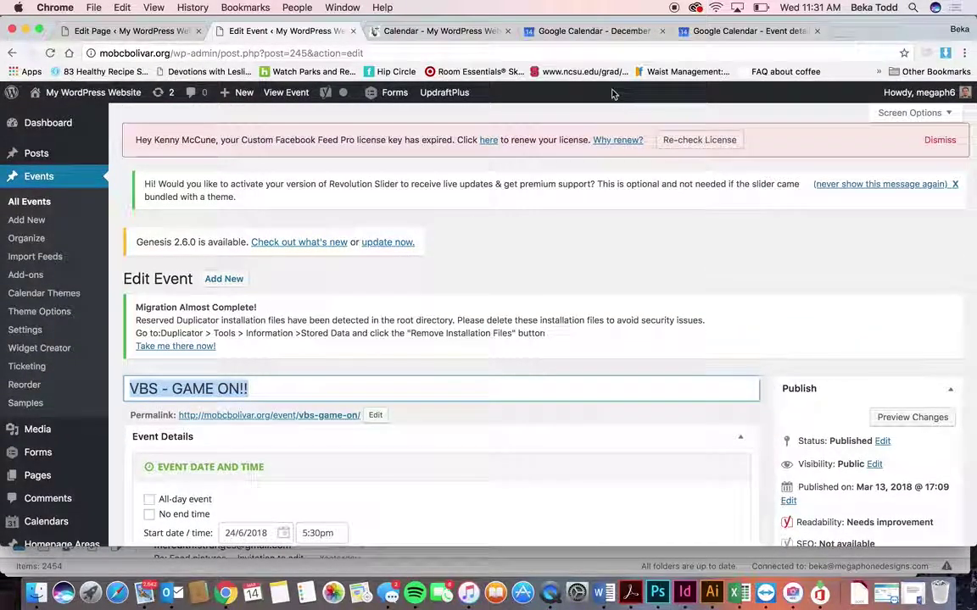
left_click(725, 31)
left_click(94, 151)
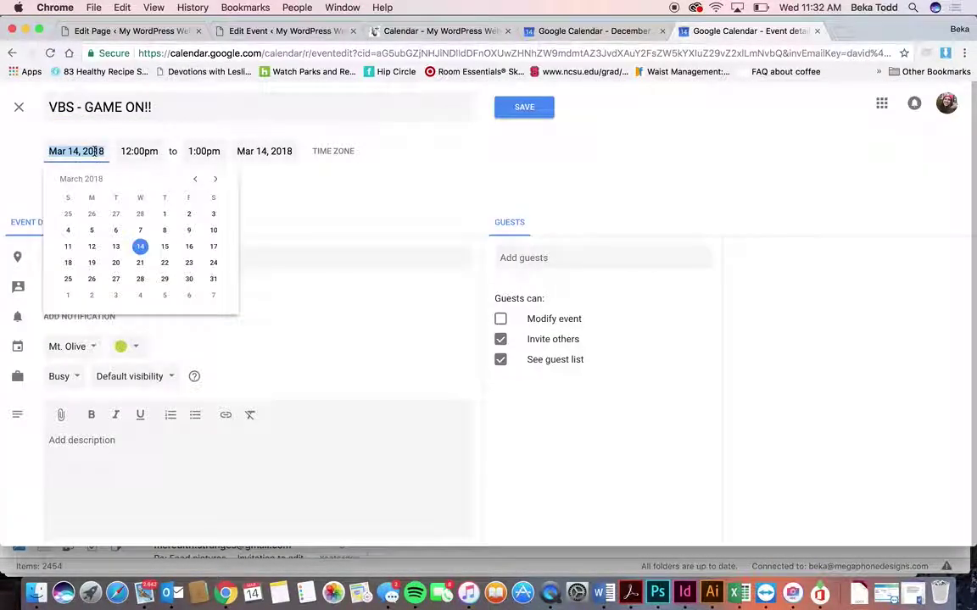
left_click(215, 179)
left_click(216, 180)
left_click(216, 179)
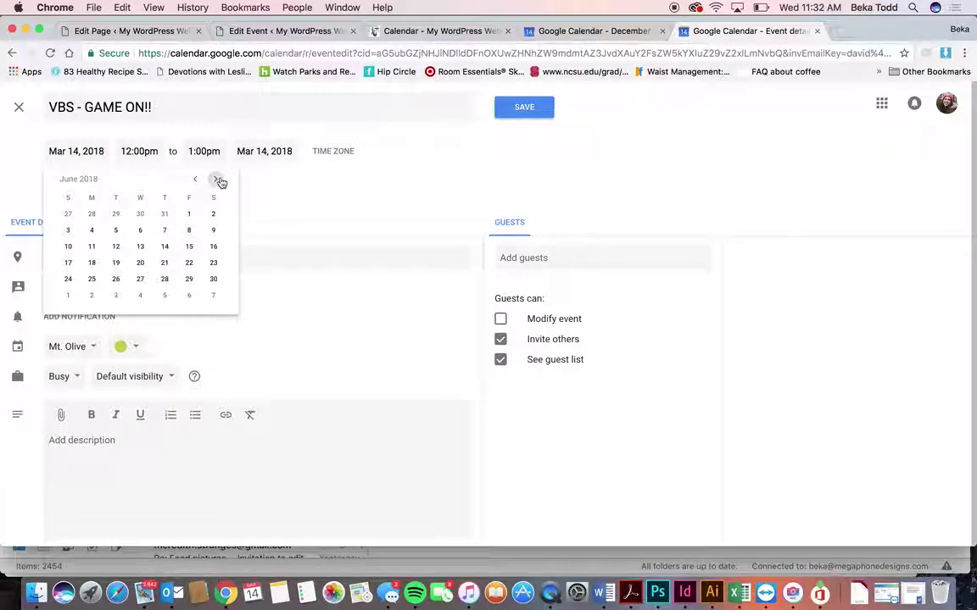
left_click(68, 279)
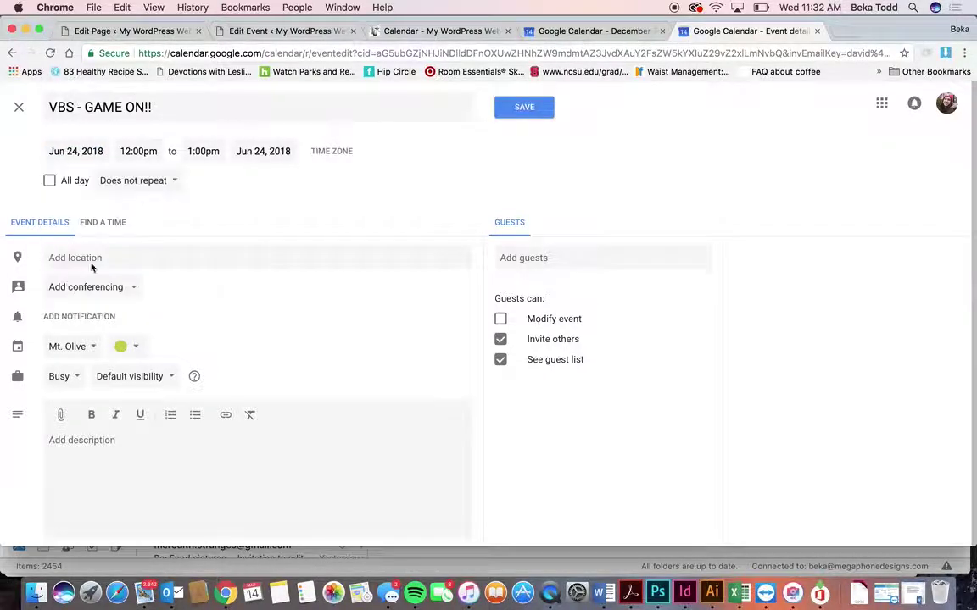
Step: Set the VBS event's start time to 5:30pm and its end time to 8:30pm
left_click(140, 152)
scroll(170, 231, "down", 5)
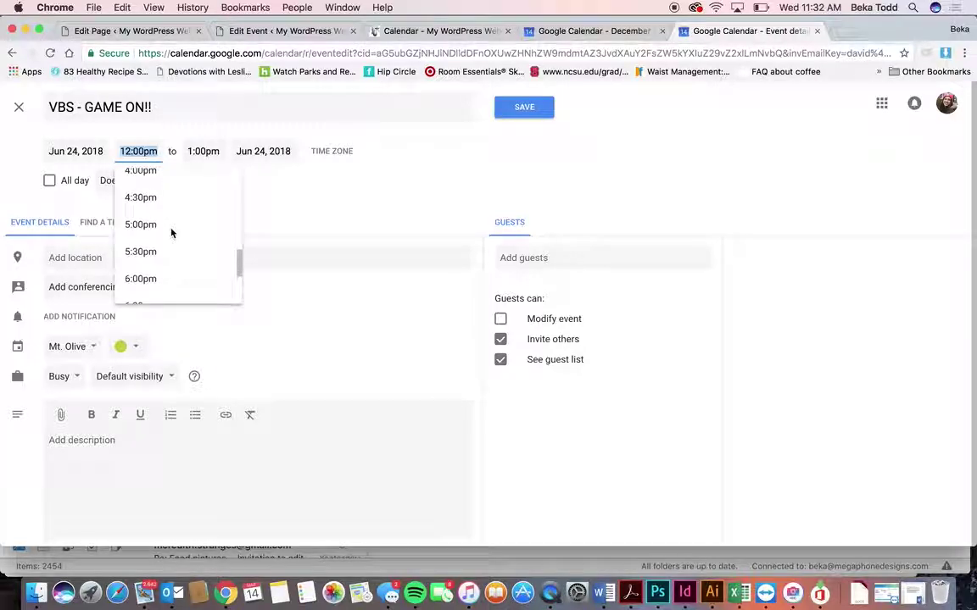
left_click(164, 248)
left_click(198, 151)
scroll(212, 258, "down", 1)
scroll(212, 261, "down", 1)
left_click(212, 264)
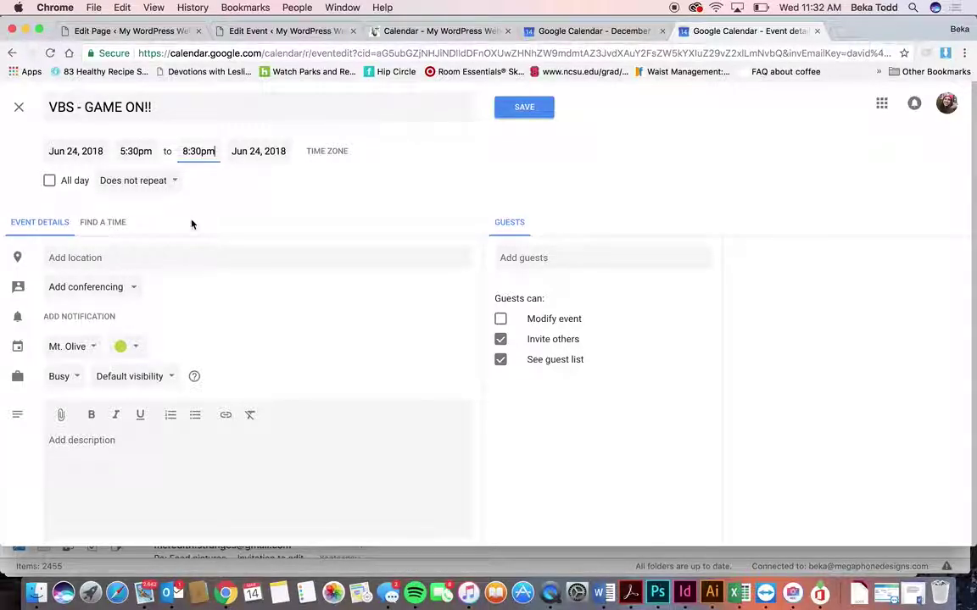
Step: Assign the VBS event to the Mt. Olive calendar and save it
left_click(77, 347)
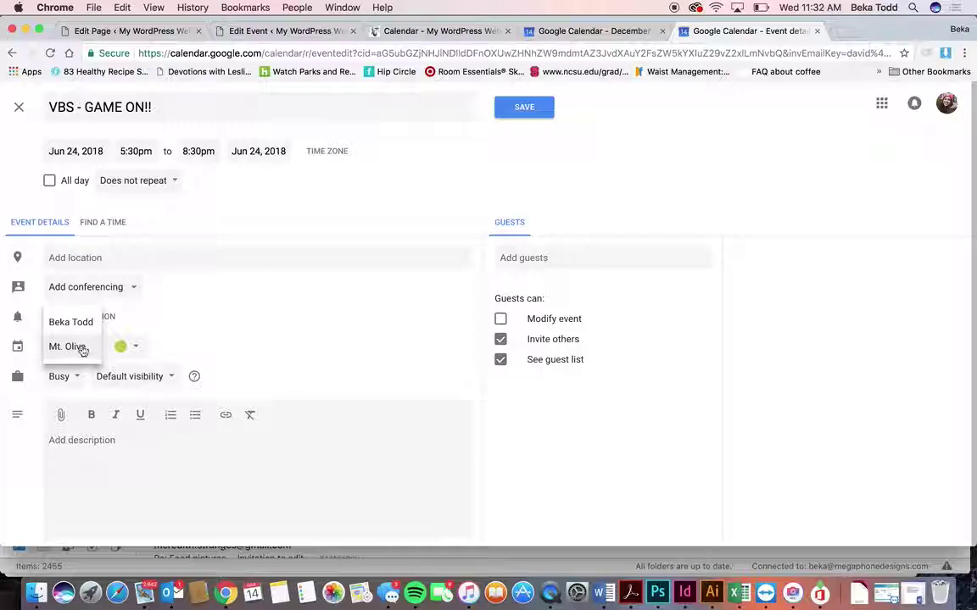
left_click(89, 350)
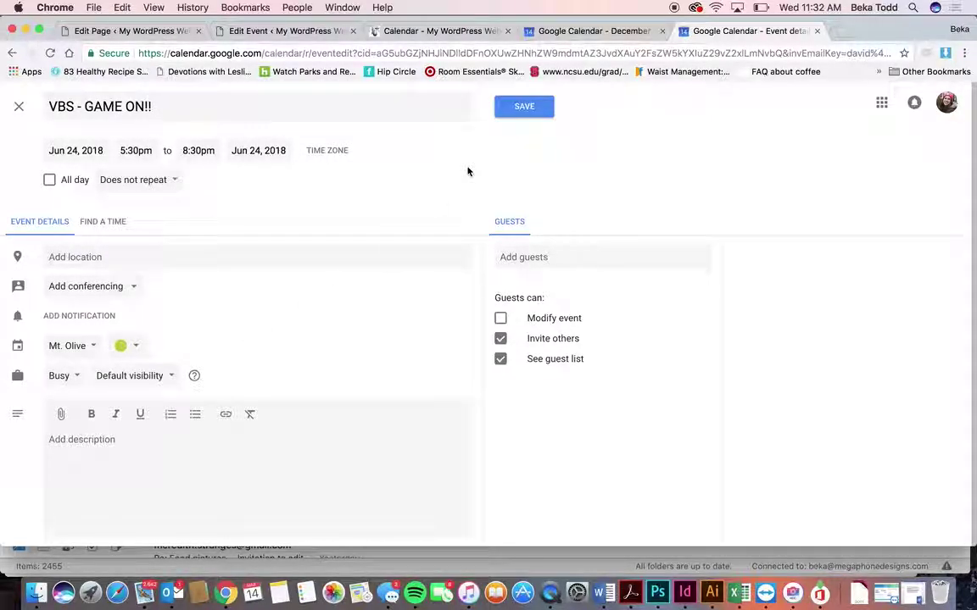
left_click(524, 107)
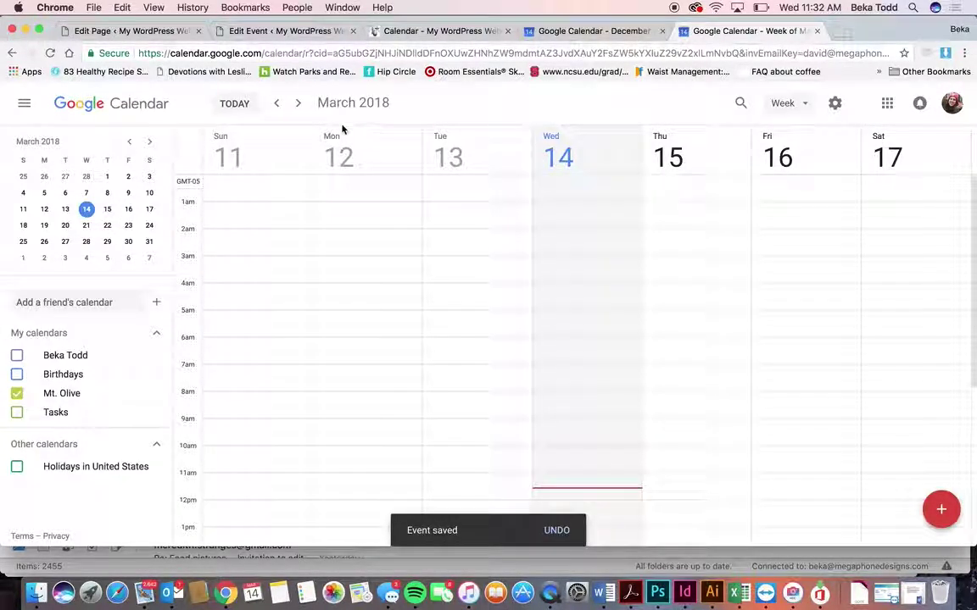
Step: Switch Google Calendar to the month view and go to June 2018 to check the saved VBS event
left_click(299, 102)
left_click(300, 105)
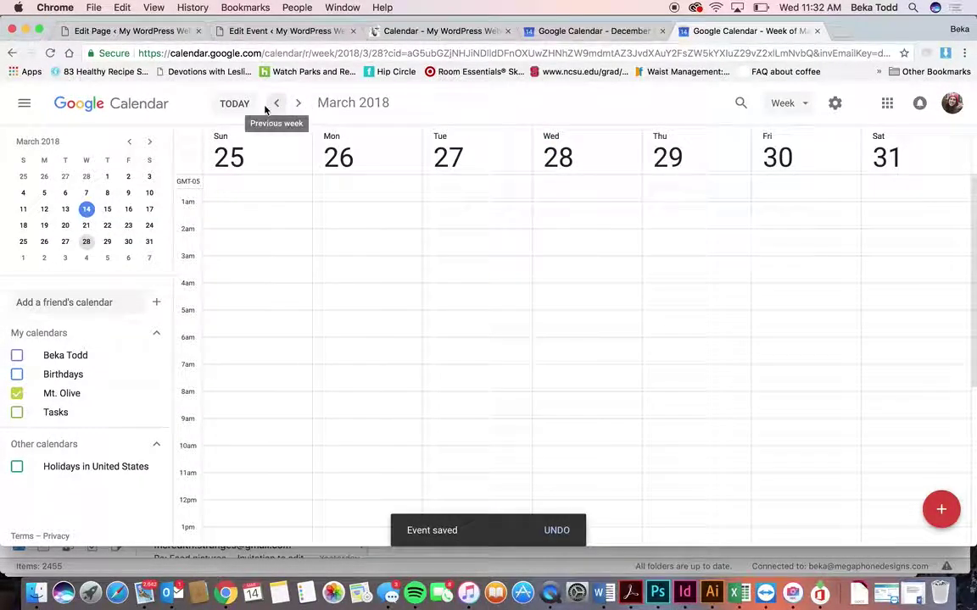
left_click(782, 103)
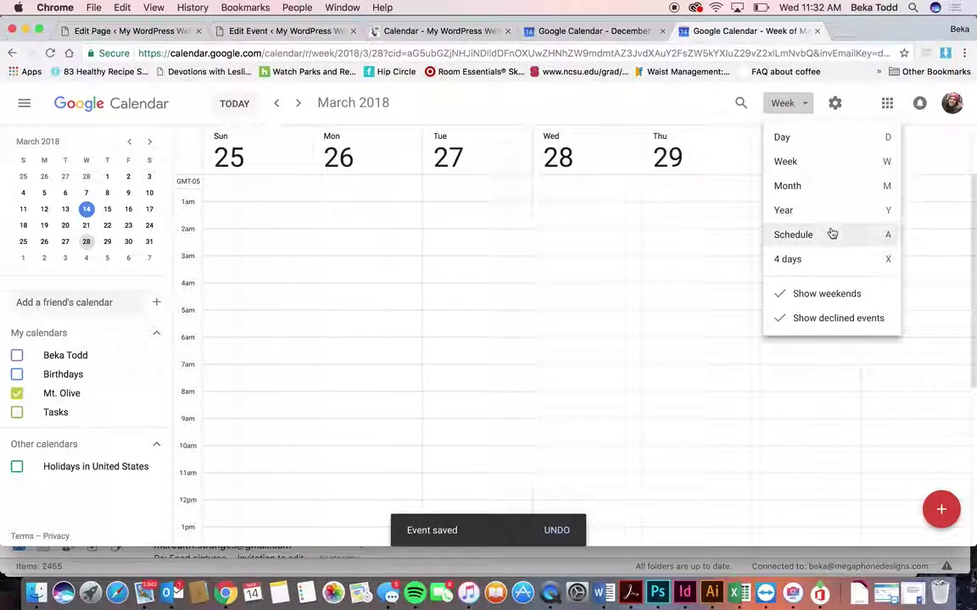
left_click(835, 184)
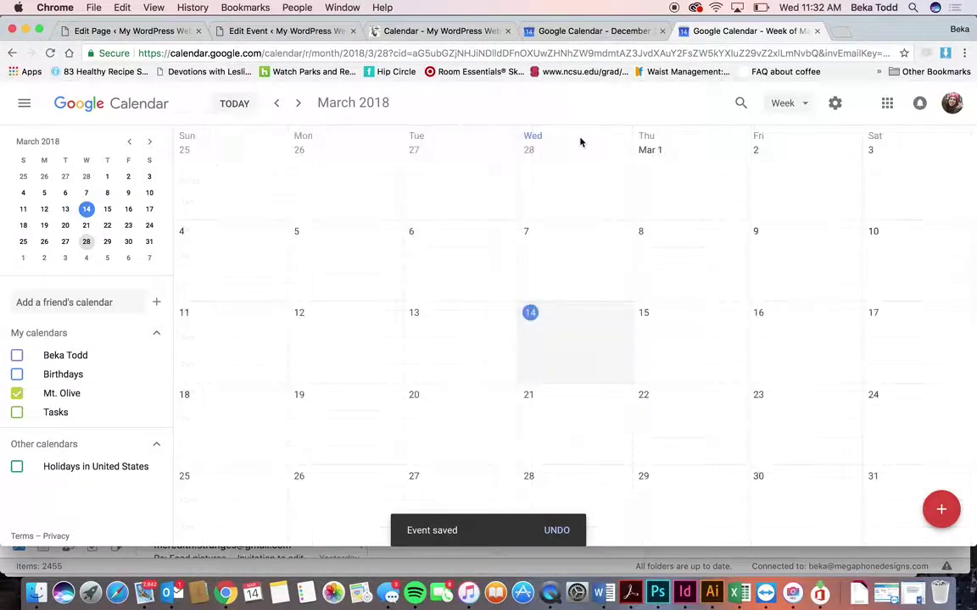
left_click(298, 102)
left_click(298, 103)
left_click(298, 103)
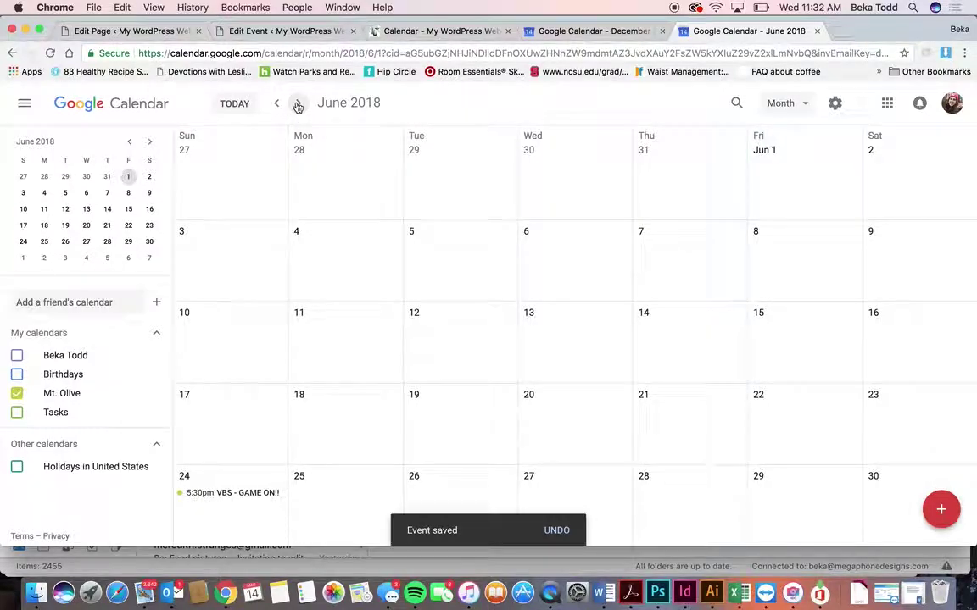
Step: Compare the WordPress VBS event with the June 2018 Google Calendar and review the website's public Calendar page
left_click(297, 27)
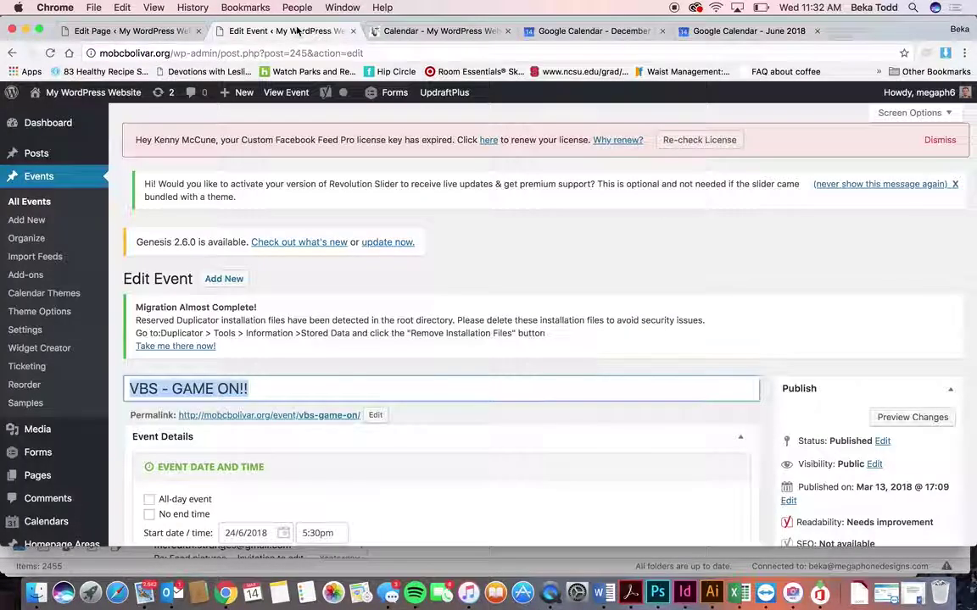
mouse_move(370, 101)
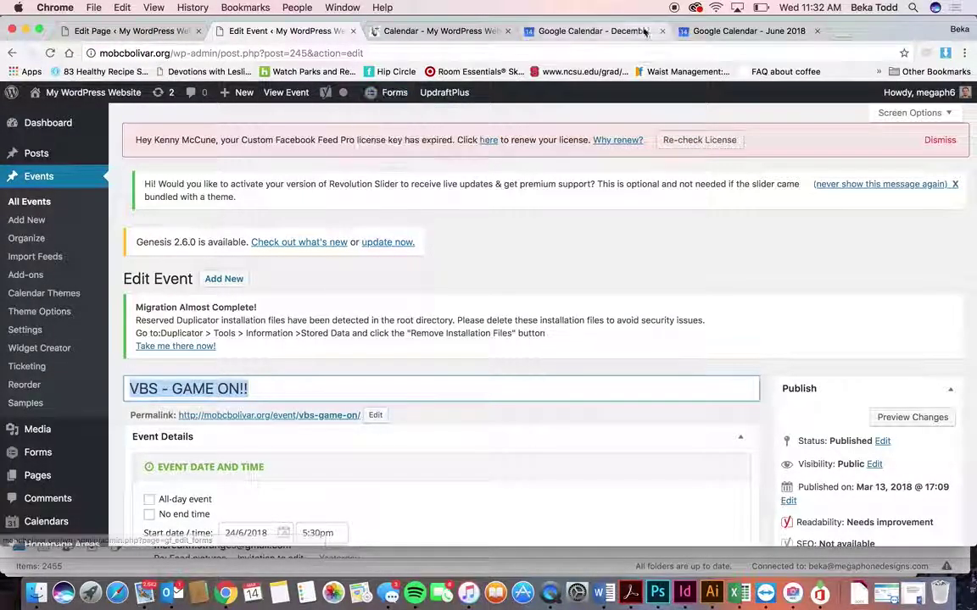
left_click(602, 31)
left_click(729, 31)
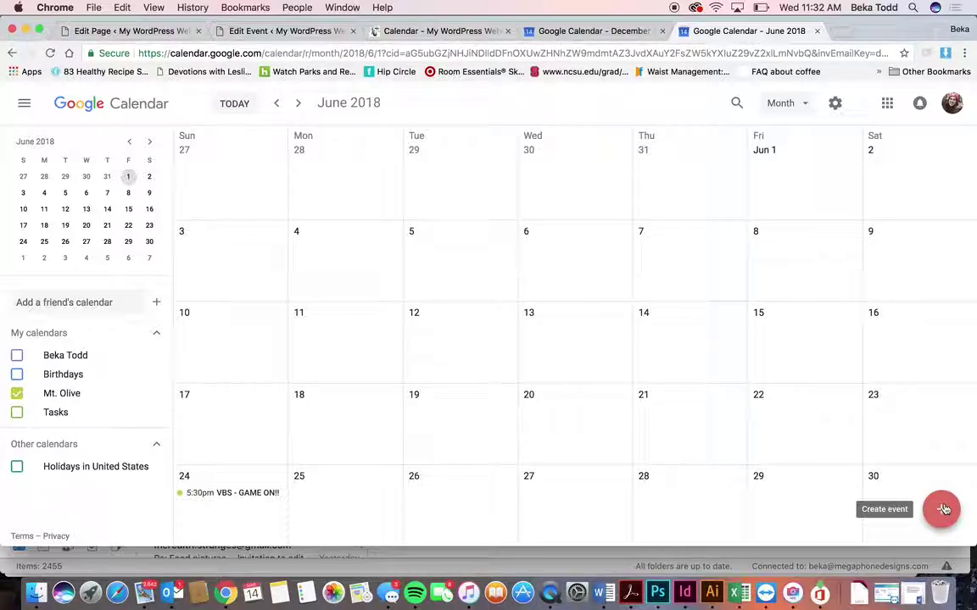
left_click(398, 31)
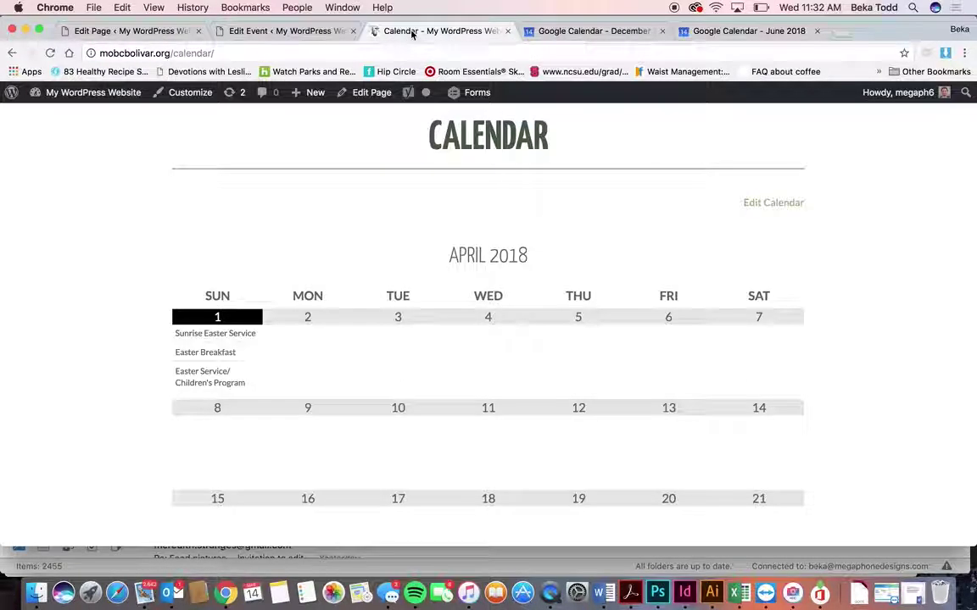
scroll(432, 309, "down", 10)
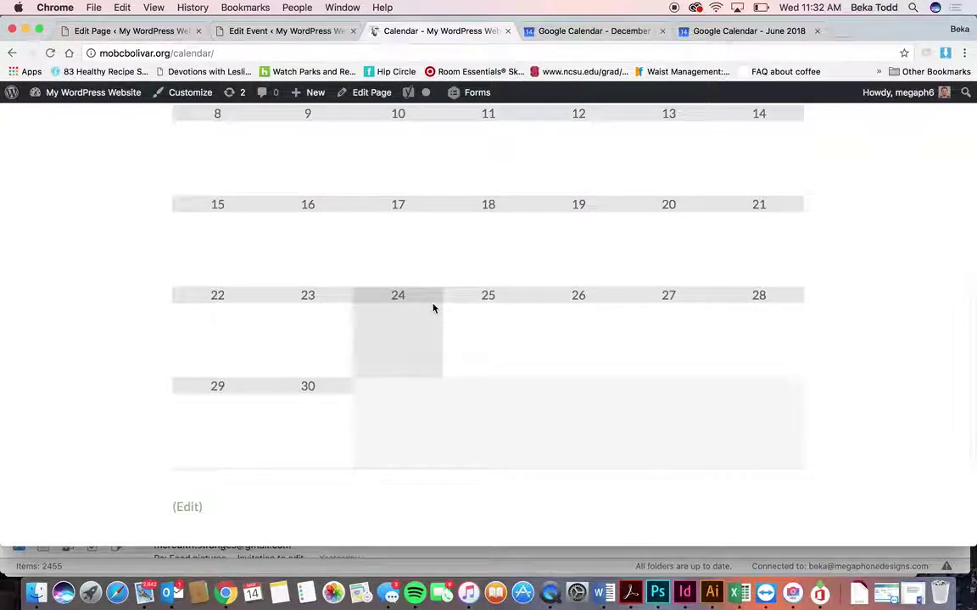
scroll(433, 309, "up", 15)
scroll(433, 308, "down", 3)
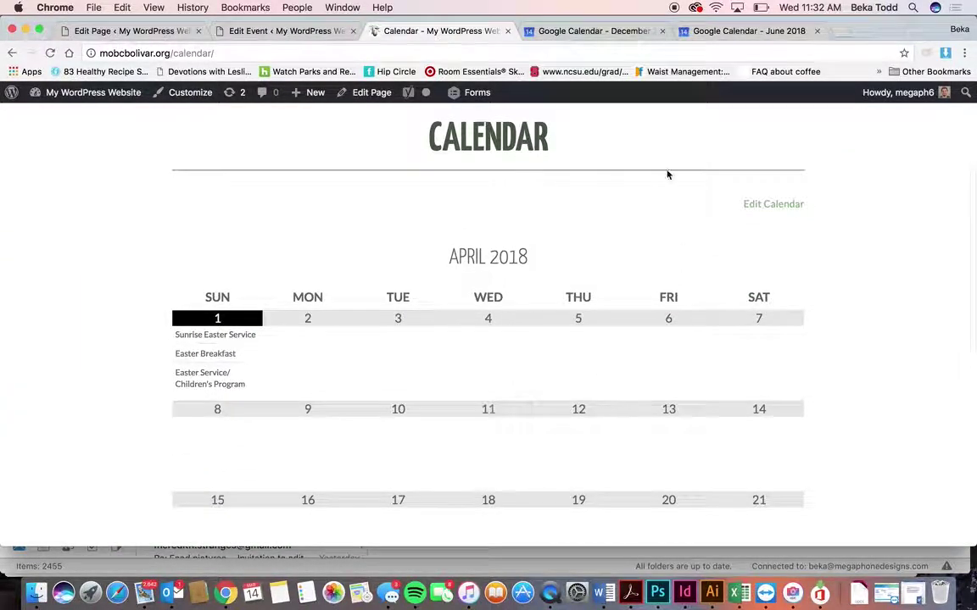
Step: Close the VBS event's editing tab and open the Homepage Areas list in the WordPress admin
left_click(290, 32)
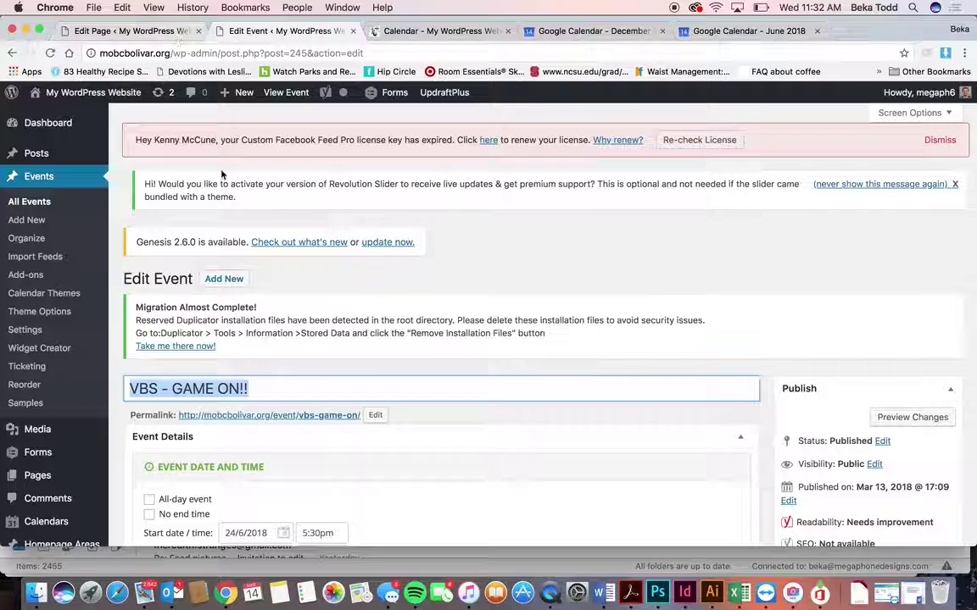
left_click(352, 31)
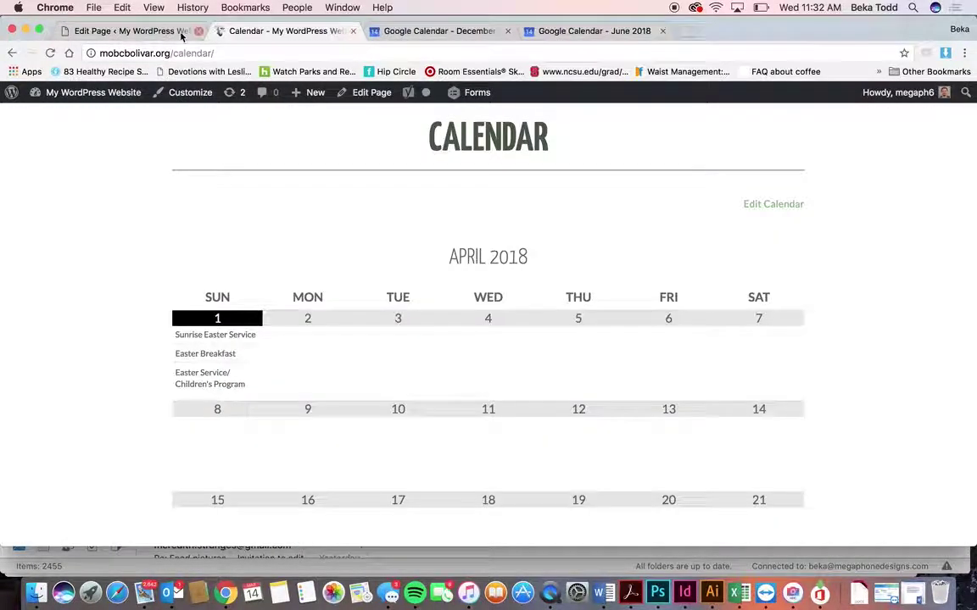
left_click(127, 31)
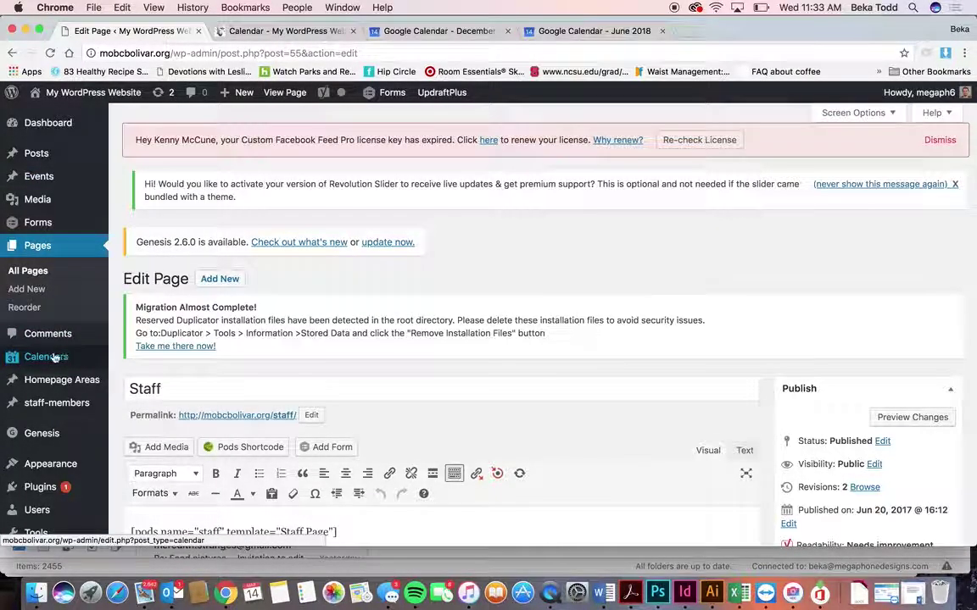
mouse_move(44, 357)
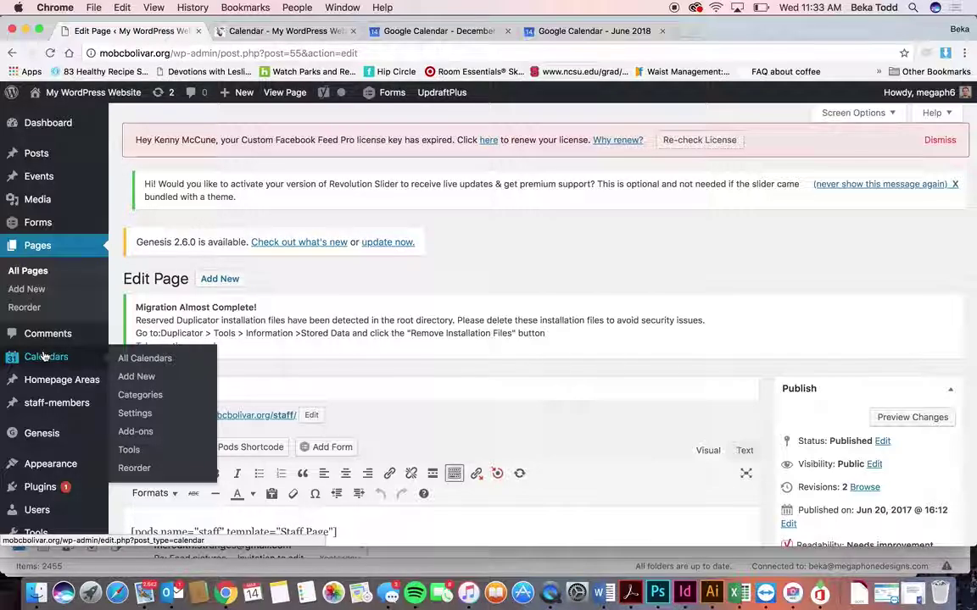
scroll(49, 360, "down", 3)
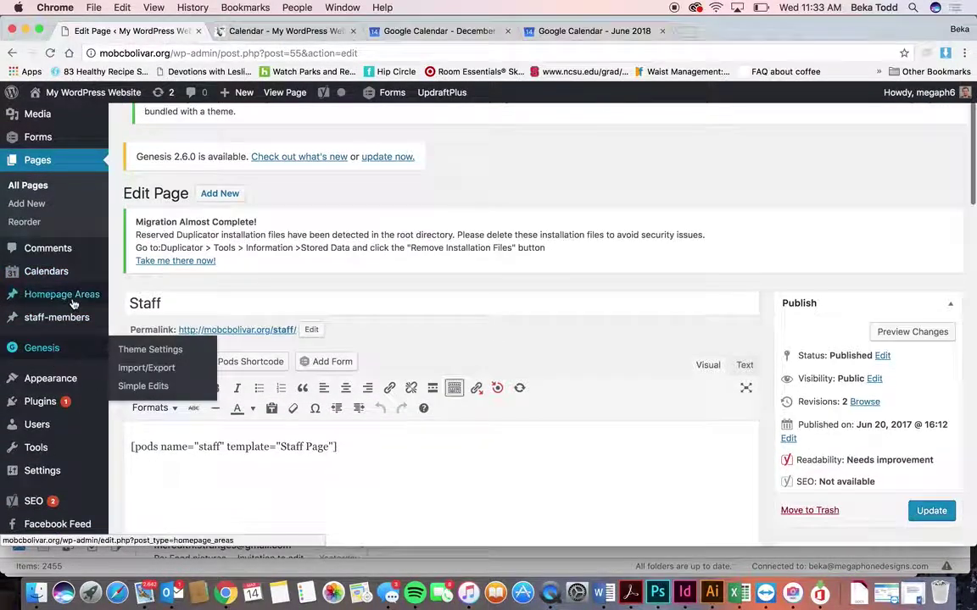
left_click(51, 294)
Step: Go to the church website's homepage and examine its sections from the header image down to the footer
left_click(280, 31)
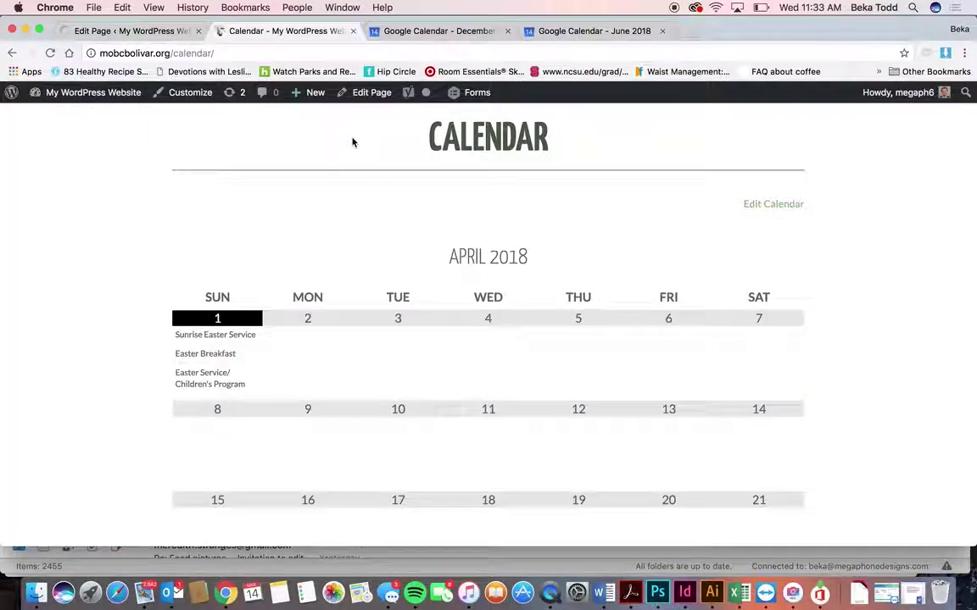
scroll(480, 135, "up", 5)
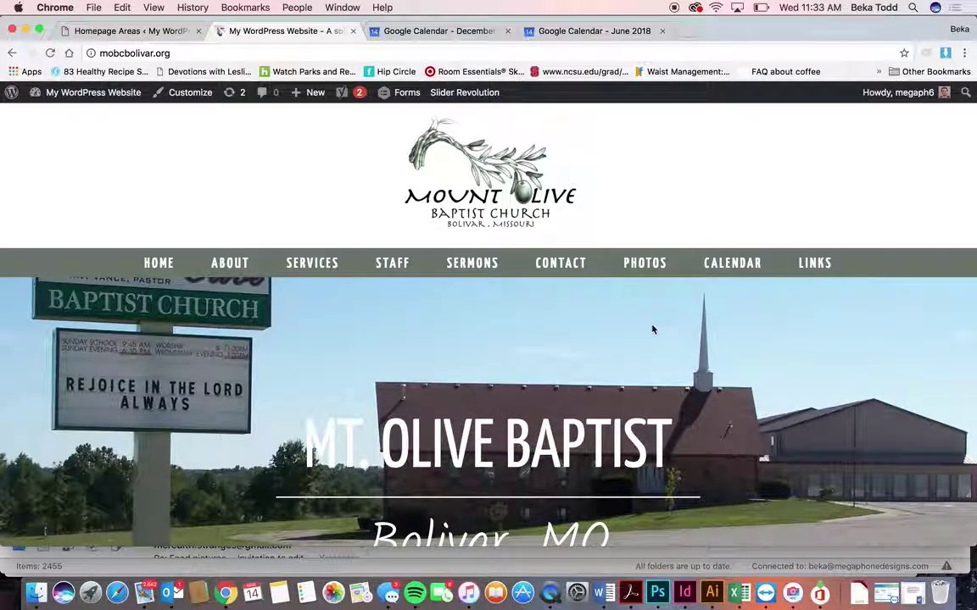
scroll(587, 338, "down", 10)
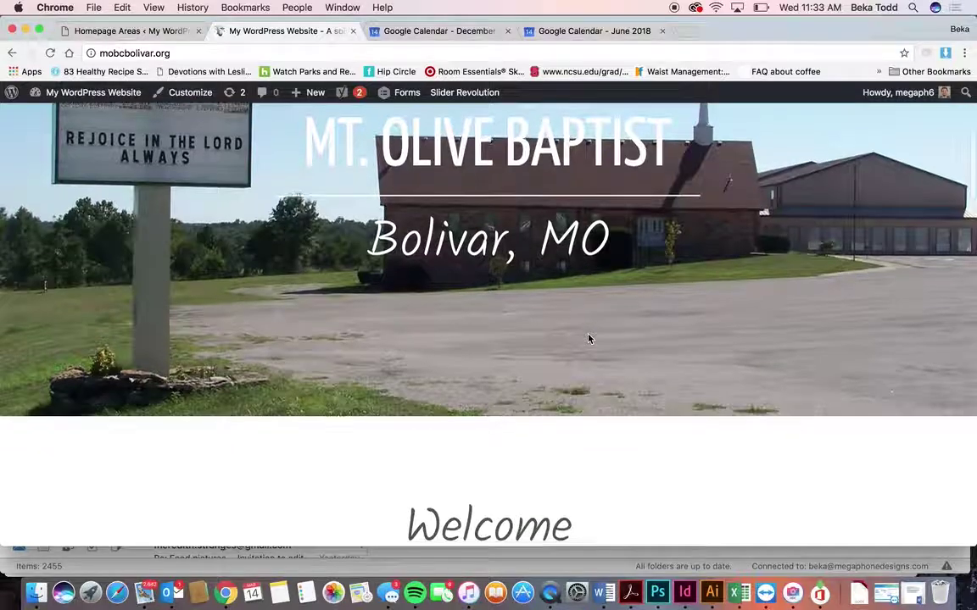
scroll(589, 339, "down", 15)
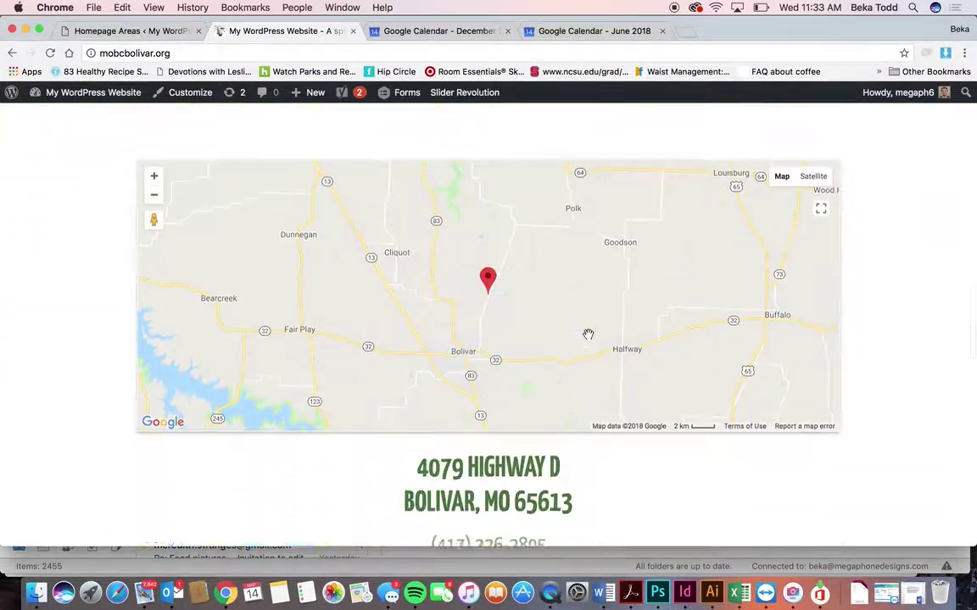
scroll(588, 339, "down", 8)
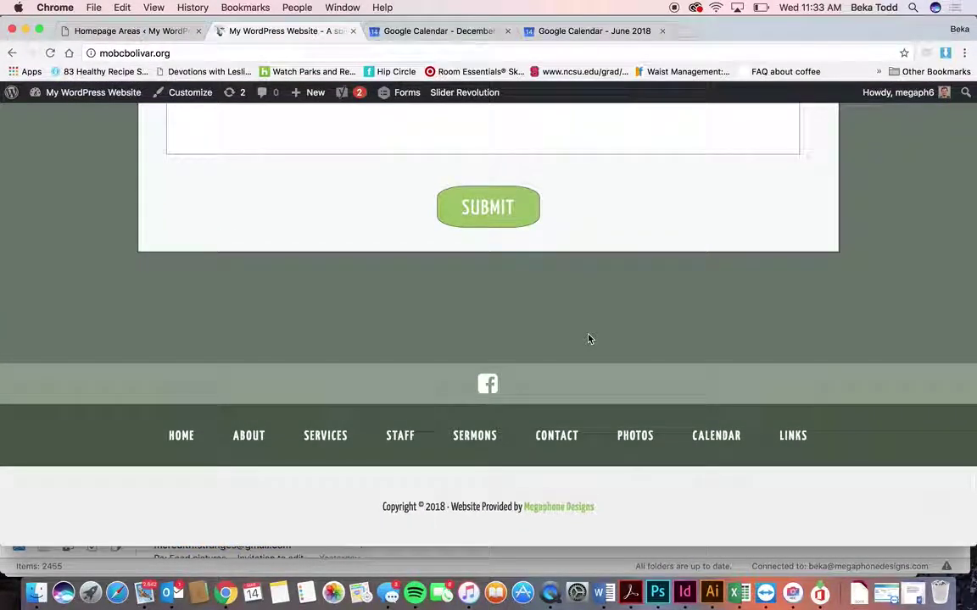
Step: Review the existing entries in the Homepage Areas list and open the Homepage Areas Reorder page in a new tab
left_click(111, 31)
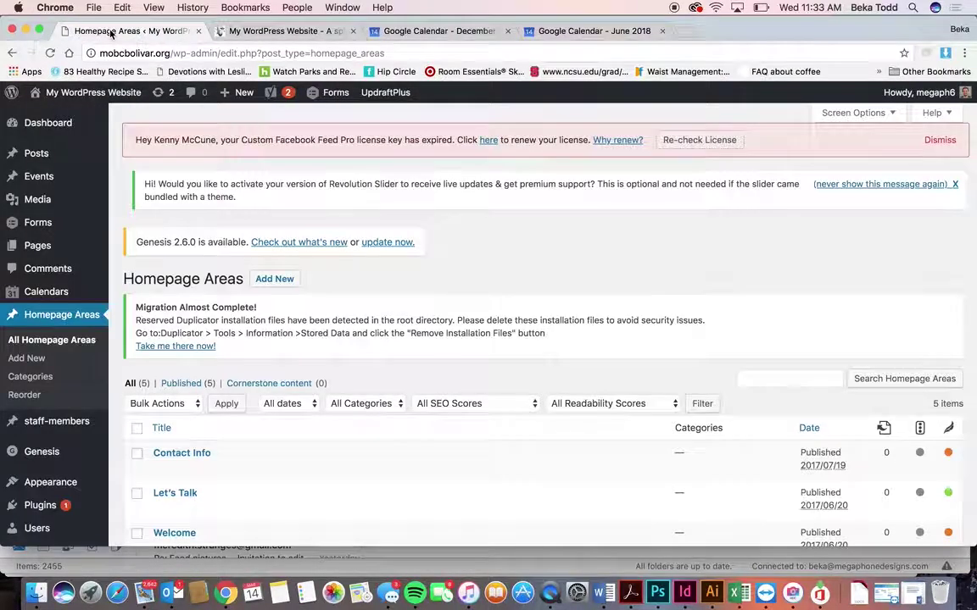
mouse_move(242, 93)
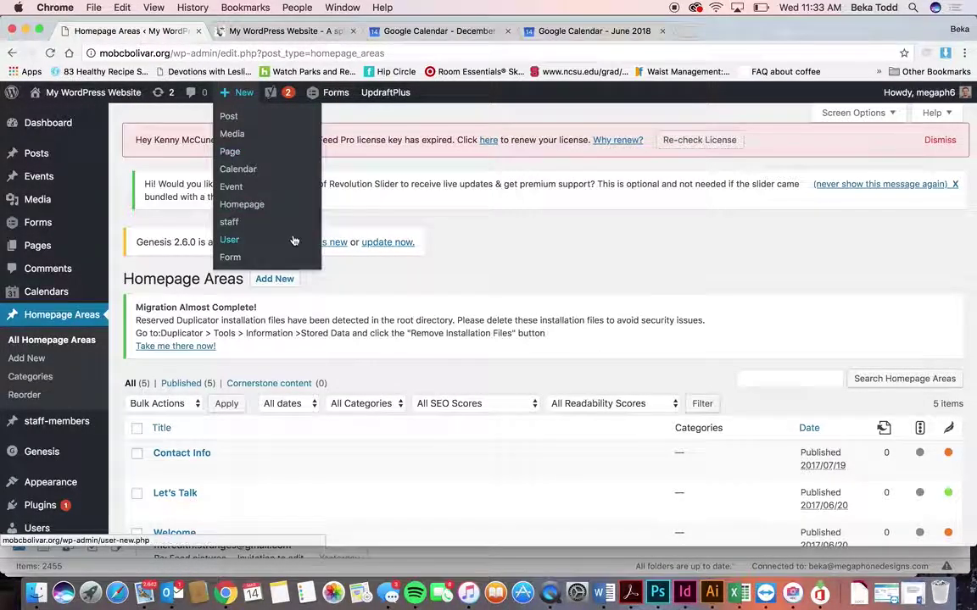
scroll(294, 241, "down", 3)
scroll(293, 241, "down", 3)
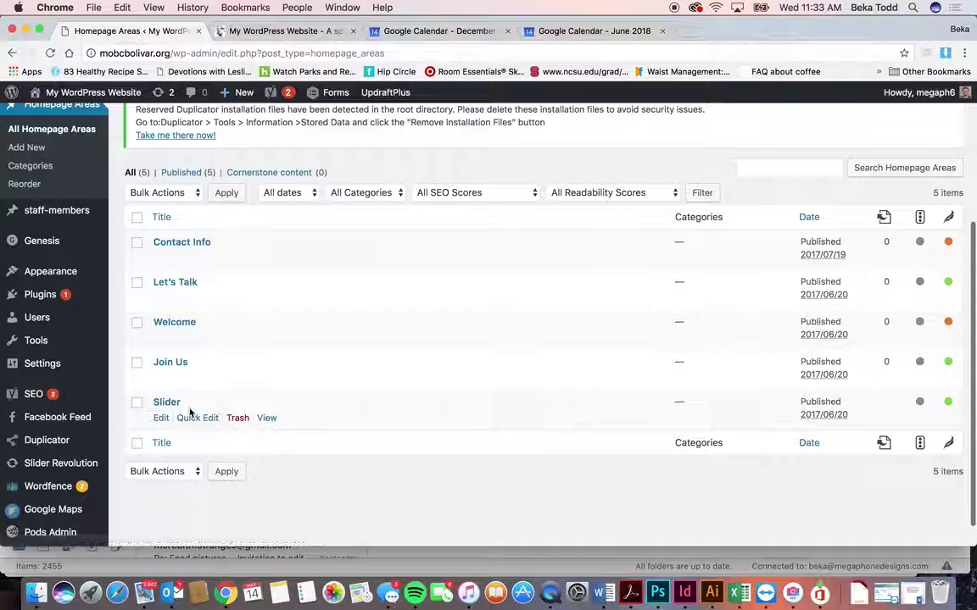
right_click(29, 185)
left_click(49, 194)
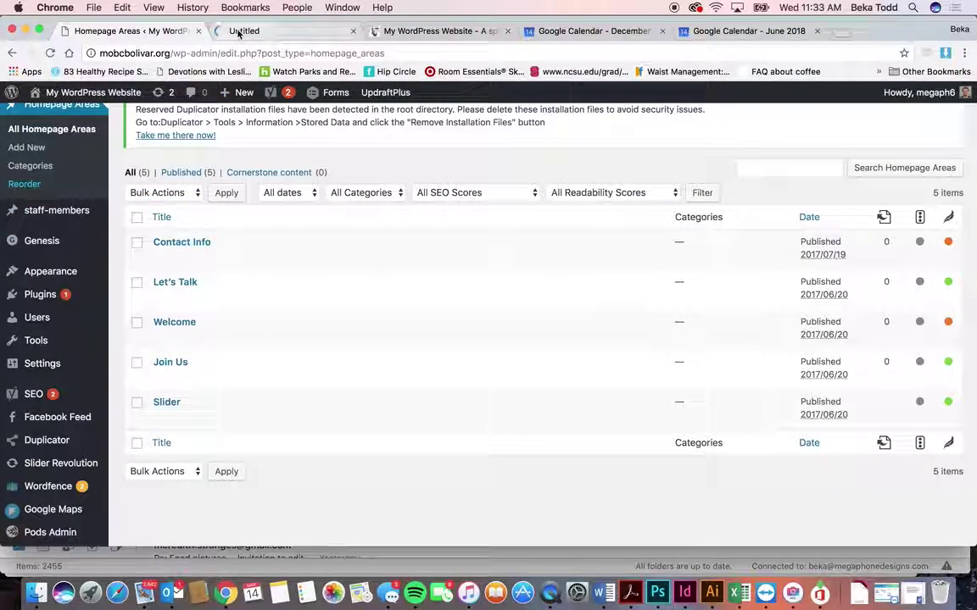
Step: Check the section order on the Reorder Homepage Areas page and open the Slider area to examine its shortcode
left_click(239, 31)
scroll(255, 382, "down", 2)
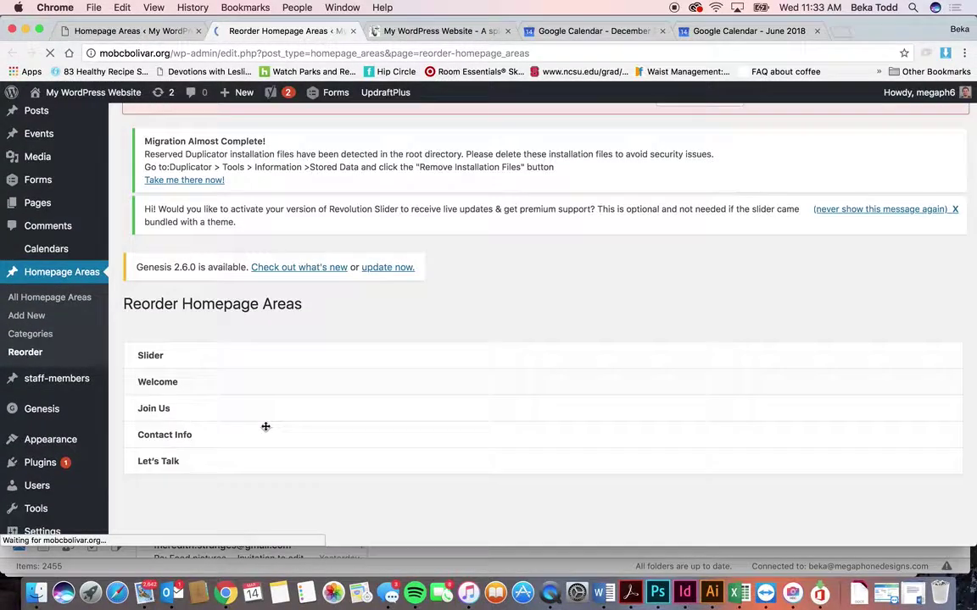
left_click(134, 31)
left_click(173, 405)
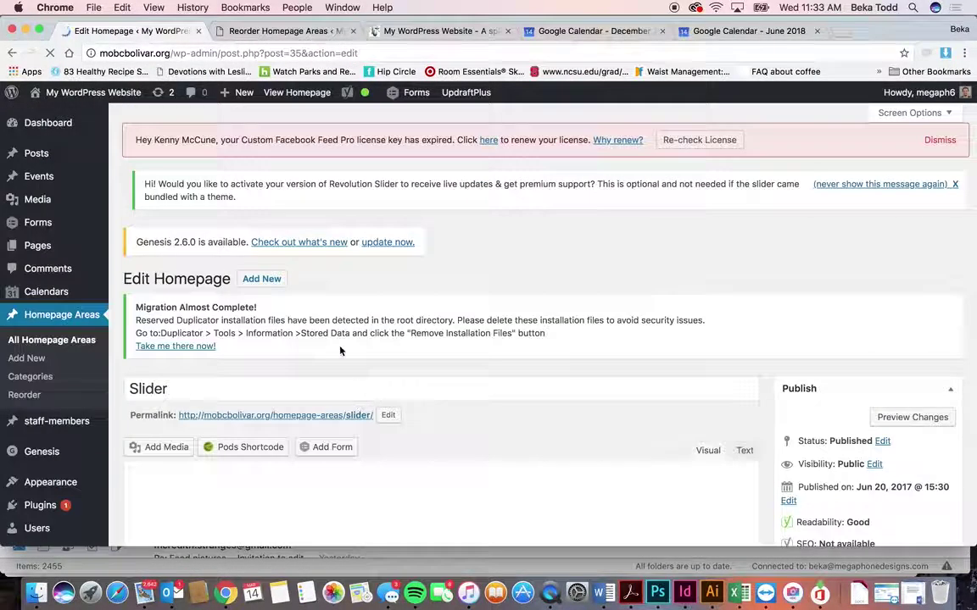
scroll(303, 417, "down", 3)
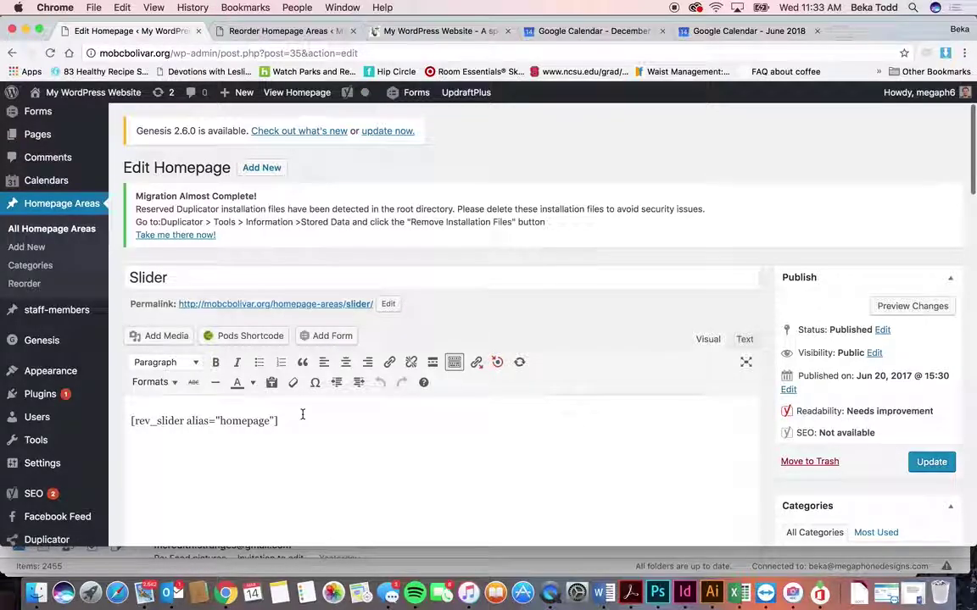
left_click(222, 30)
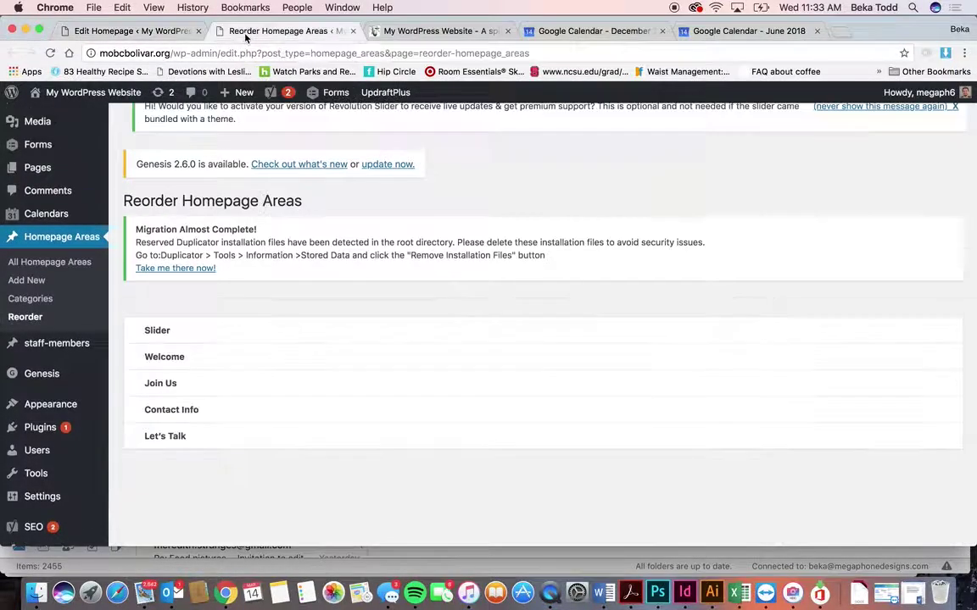
left_click(172, 34)
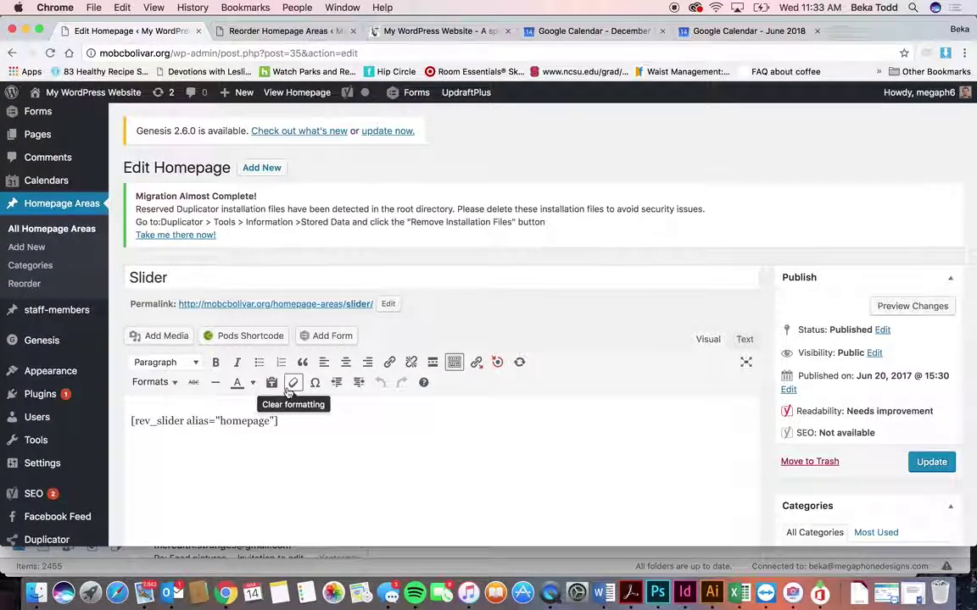
Step: Open the Welcome area from the Homepage Areas list and view the matching Welcome section on the public homepage
key("super+bracketleft")
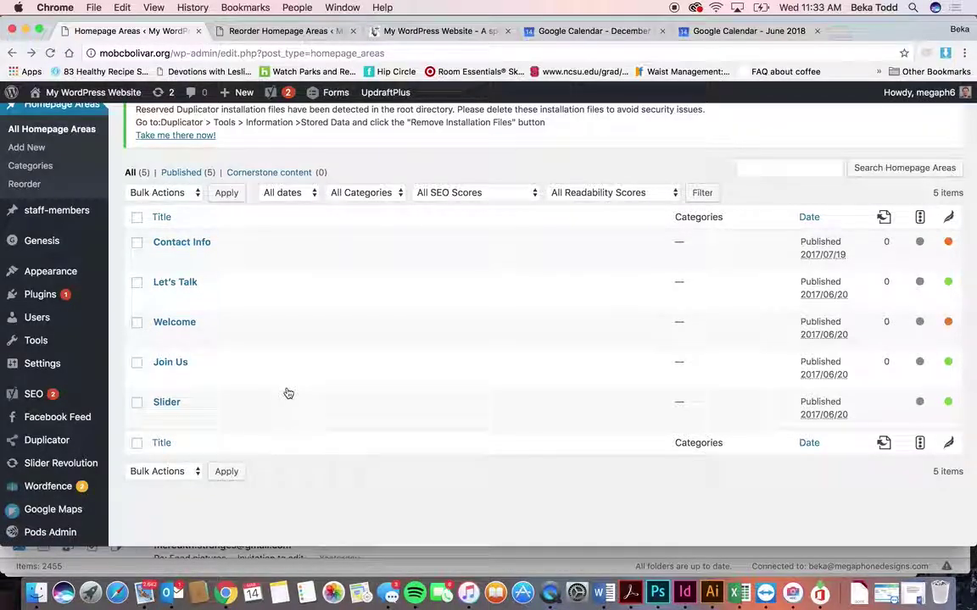
left_click(179, 322)
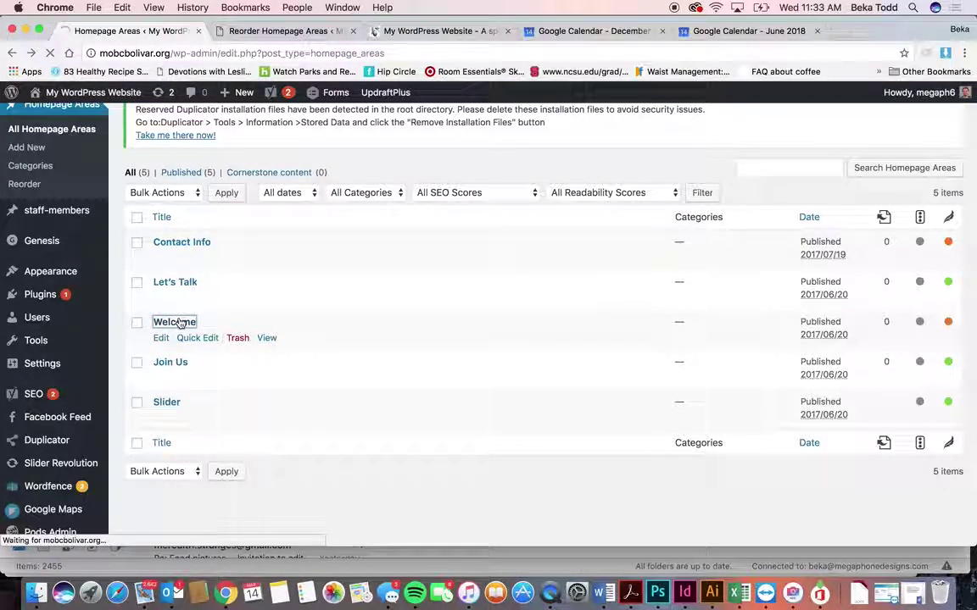
scroll(272, 339, "down", 5)
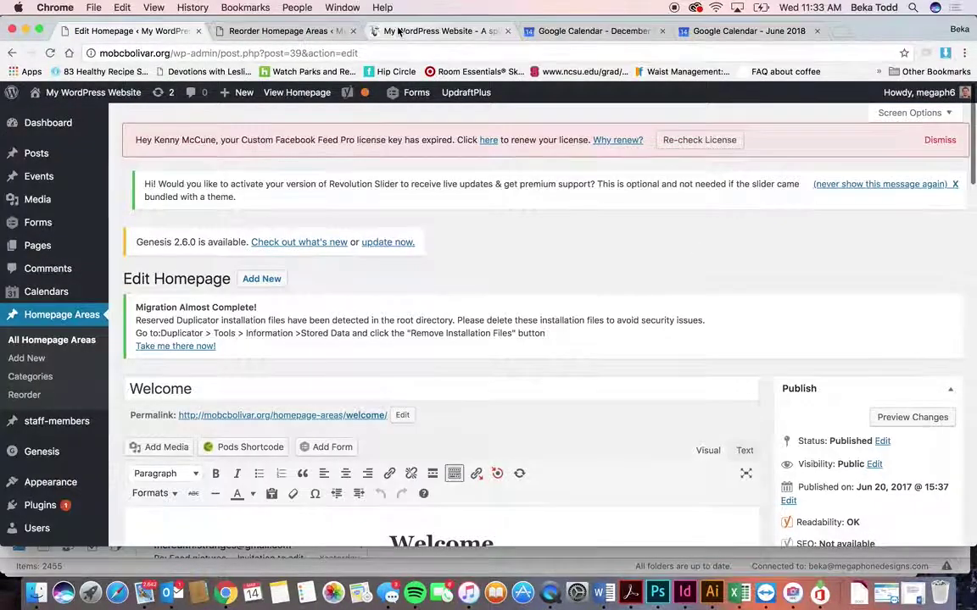
left_click(432, 30)
scroll(430, 338, "up", 15)
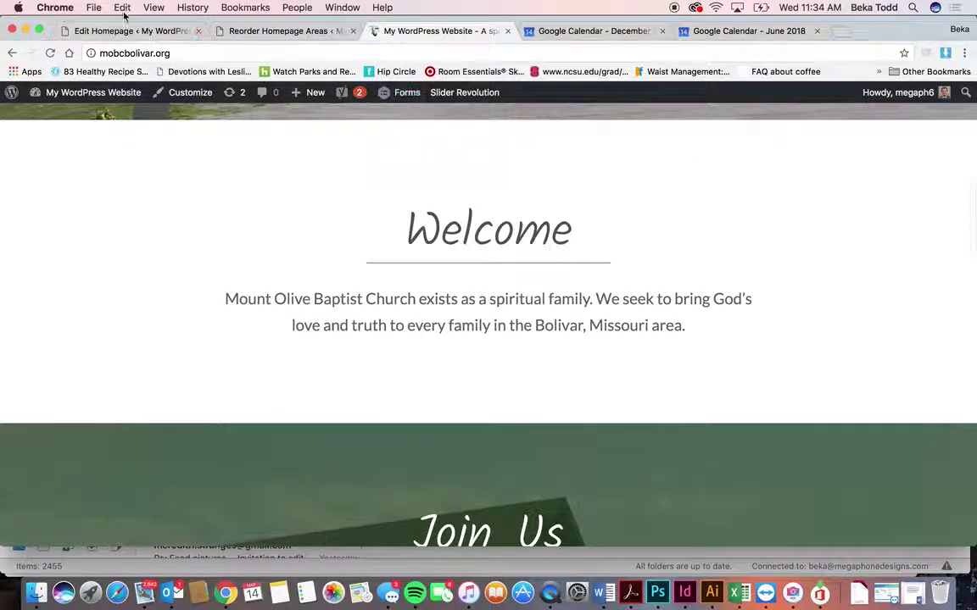
Step: Examine the Welcome heading and body paragraph in the Welcome area's editor
left_click(280, 32)
left_click(154, 28)
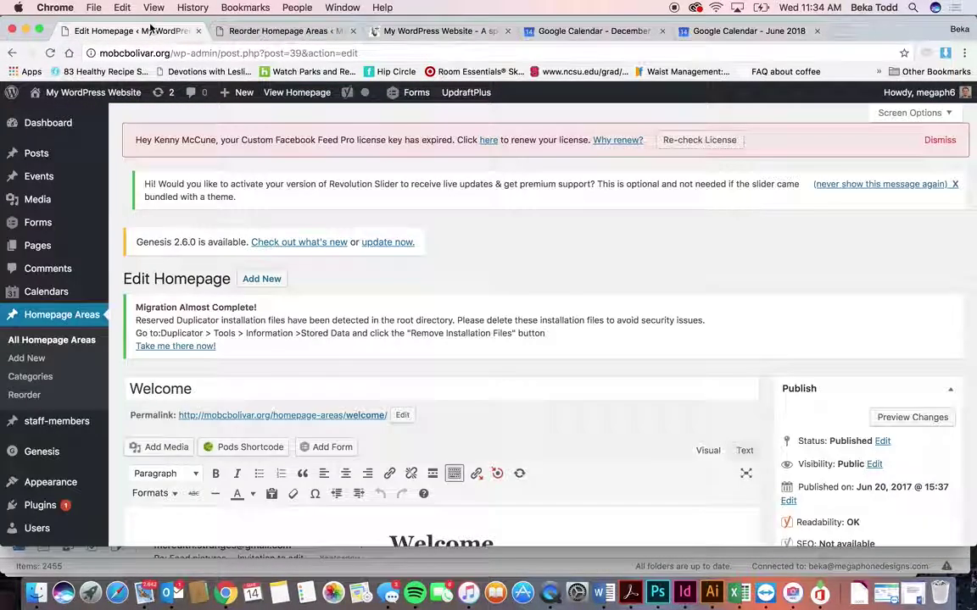
scroll(327, 301, "down", 2)
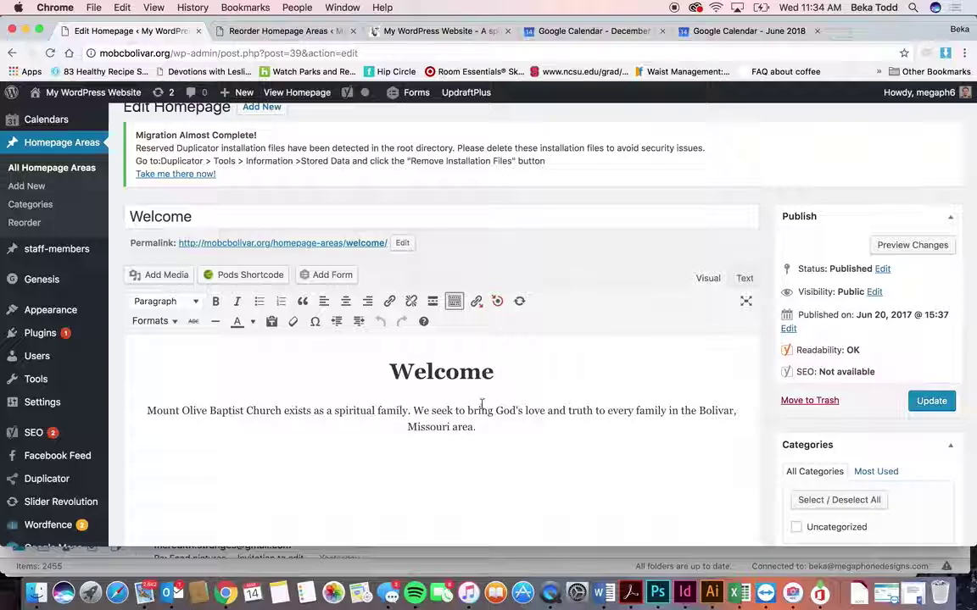
left_click(456, 376)
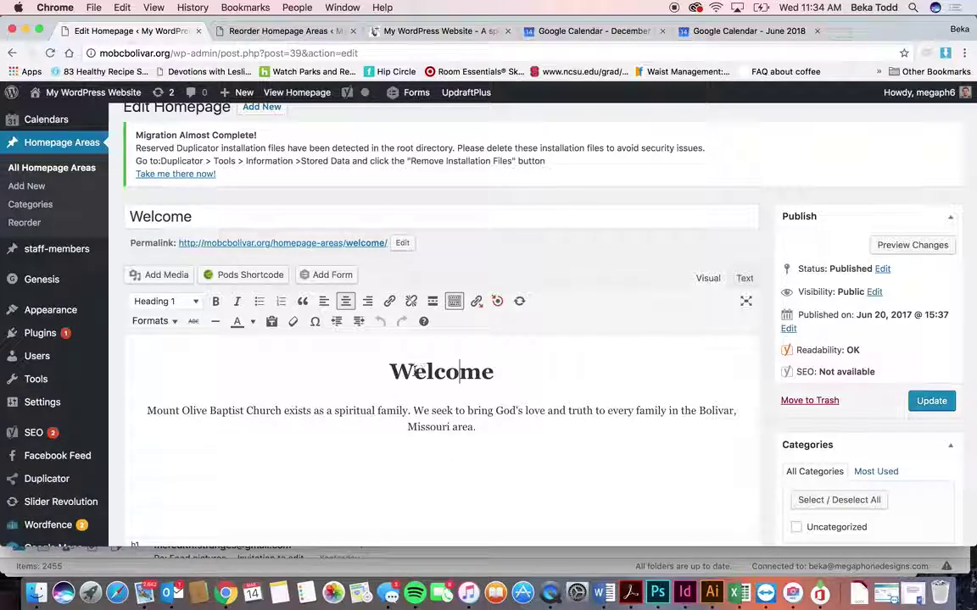
left_click(472, 425)
scroll(457, 429, "down", 2)
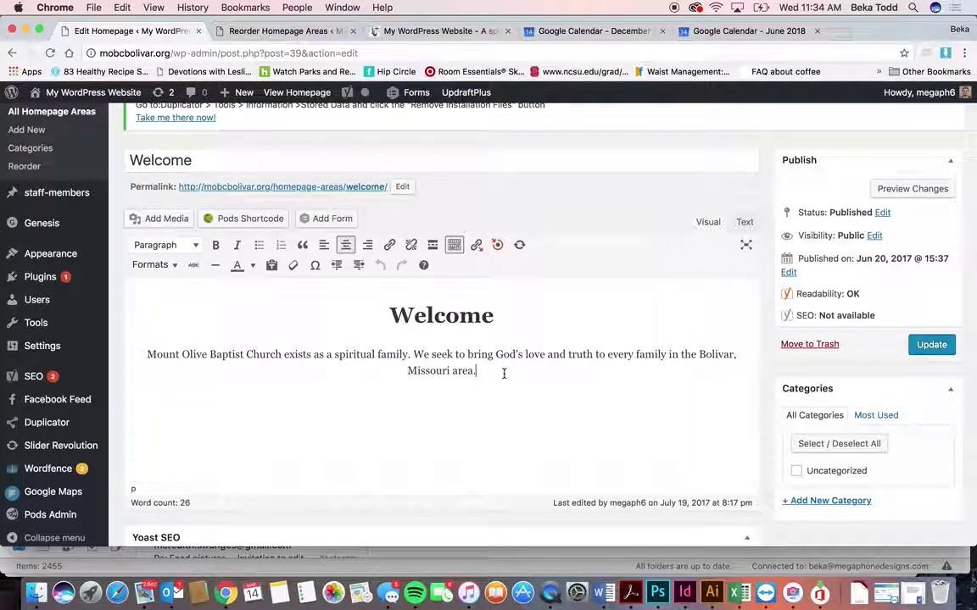
Step: Look over the public homepage's sections from Let's Talk back up to Join Us
left_click(401, 32)
scroll(443, 294, "down", 15)
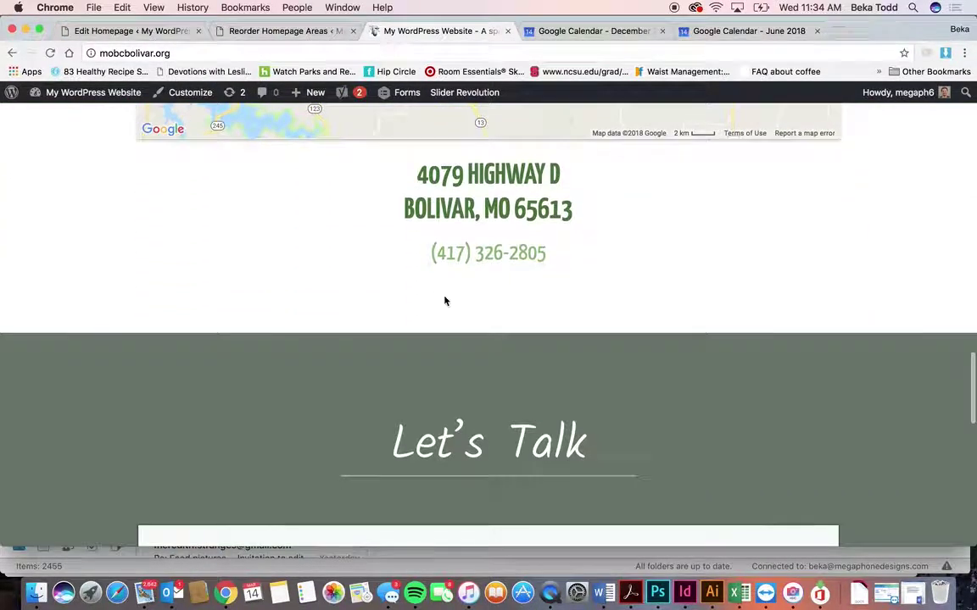
scroll(444, 297, "down", 3)
scroll(445, 301, "up", 12)
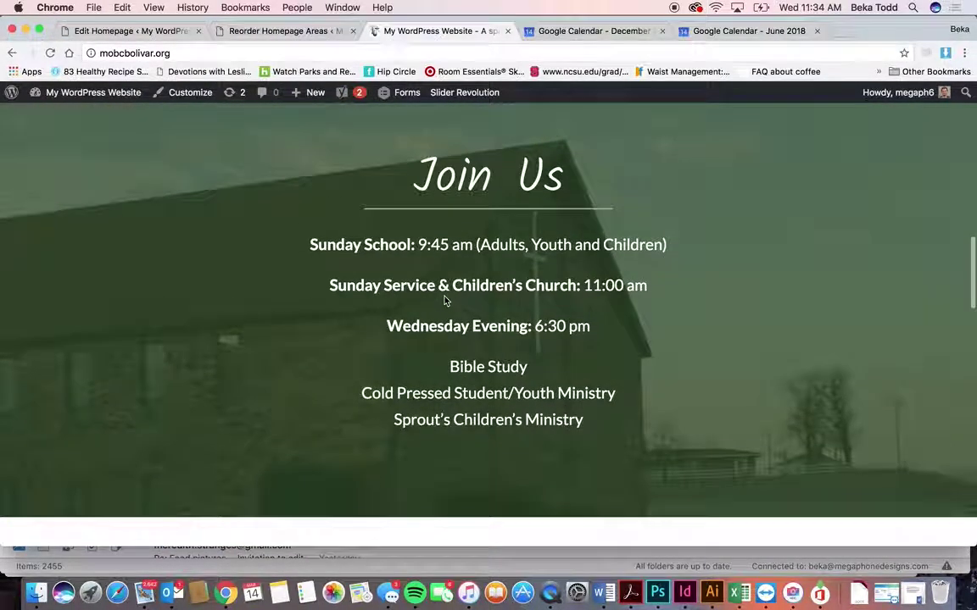
Step: Open the Join Us area from the Homepage Areas list and examine its service-time text in the editor
left_click(153, 30)
scroll(320, 168, "left", 5)
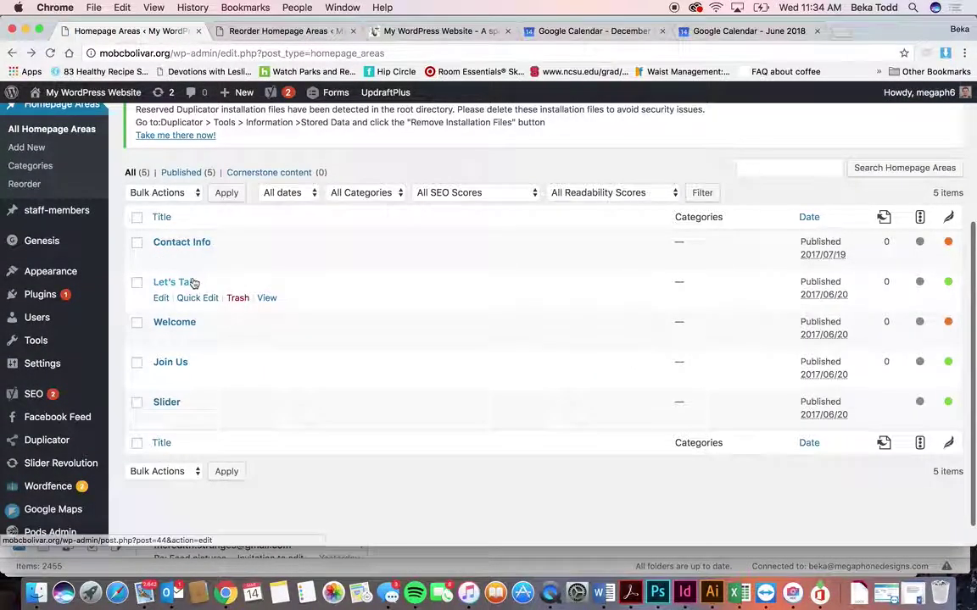
left_click(172, 363)
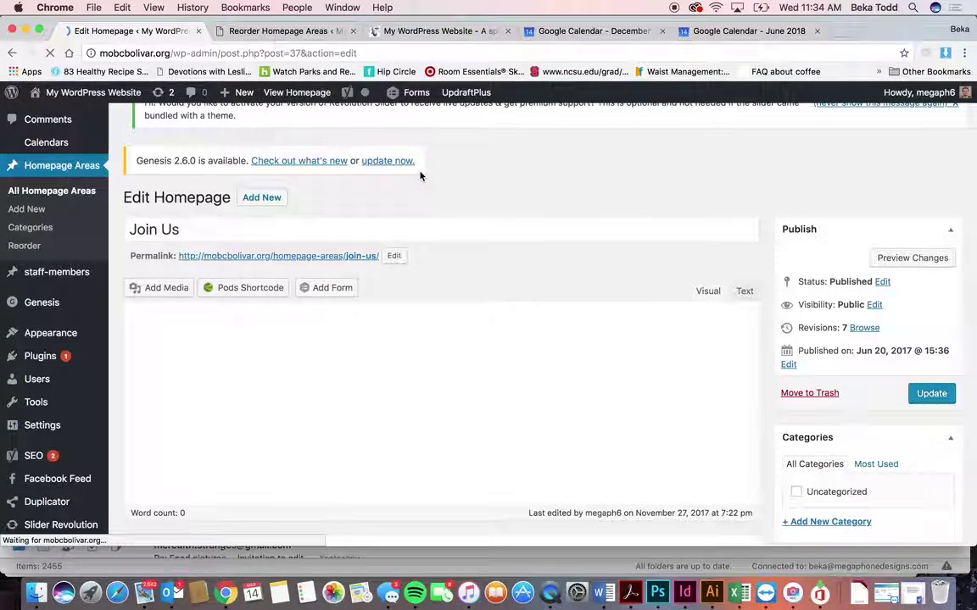
scroll(419, 176, "down", 5)
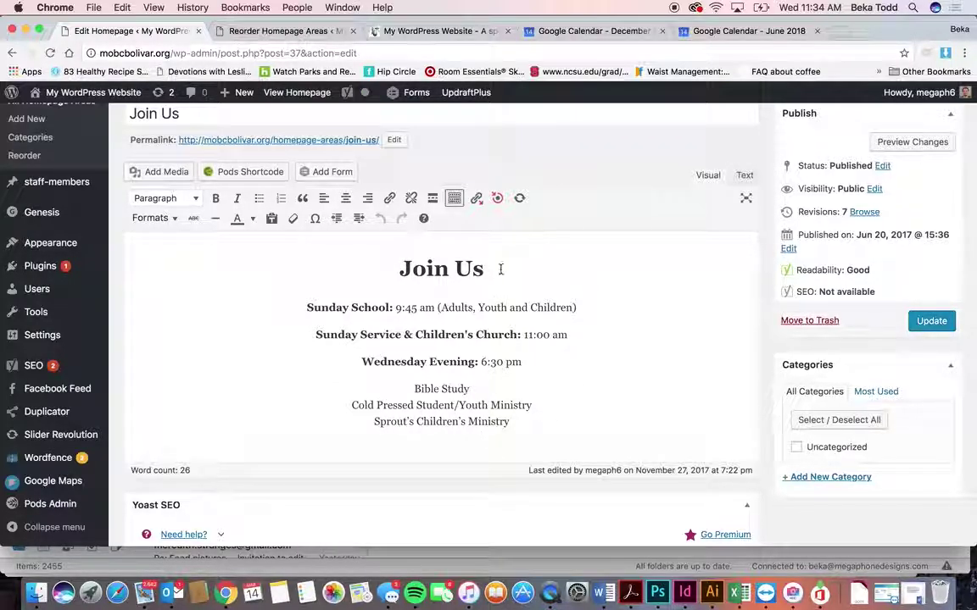
left_click(373, 305)
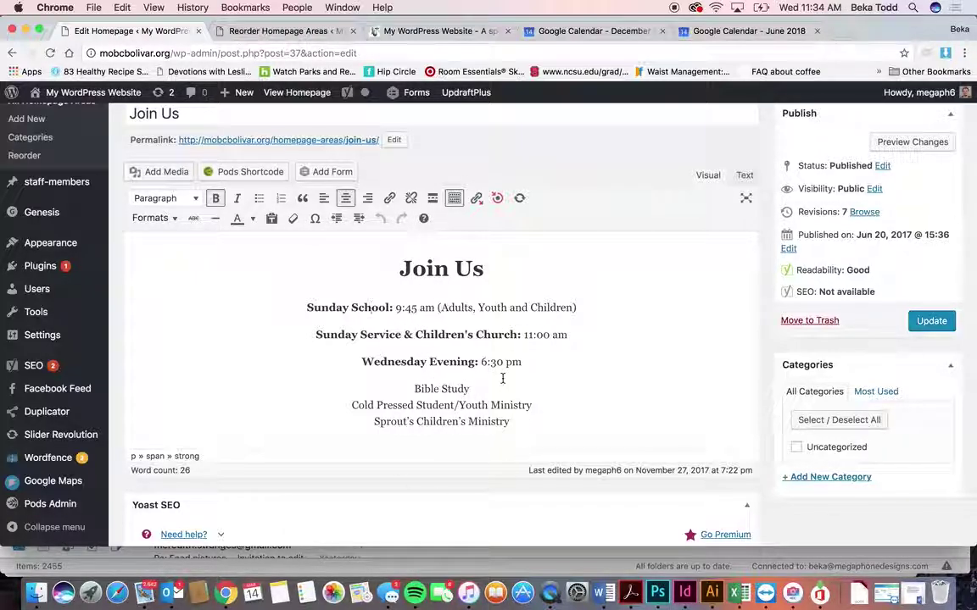
Step: Select all the Join Us text, view the White Text option among the formats, and check the section on the homepage
left_click_drag(517, 412, 382, 255)
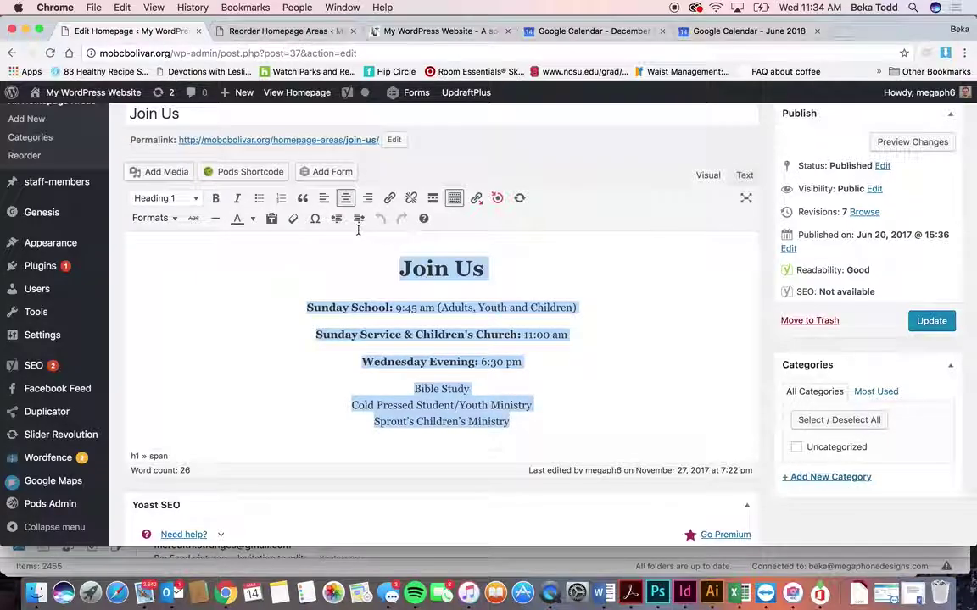
left_click(153, 219)
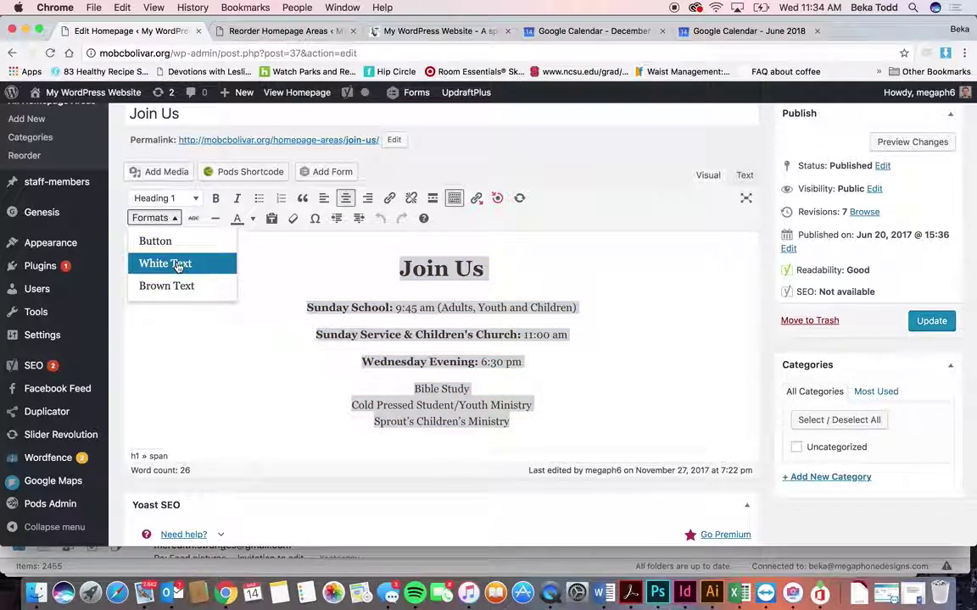
left_click(345, 265)
left_click(415, 30)
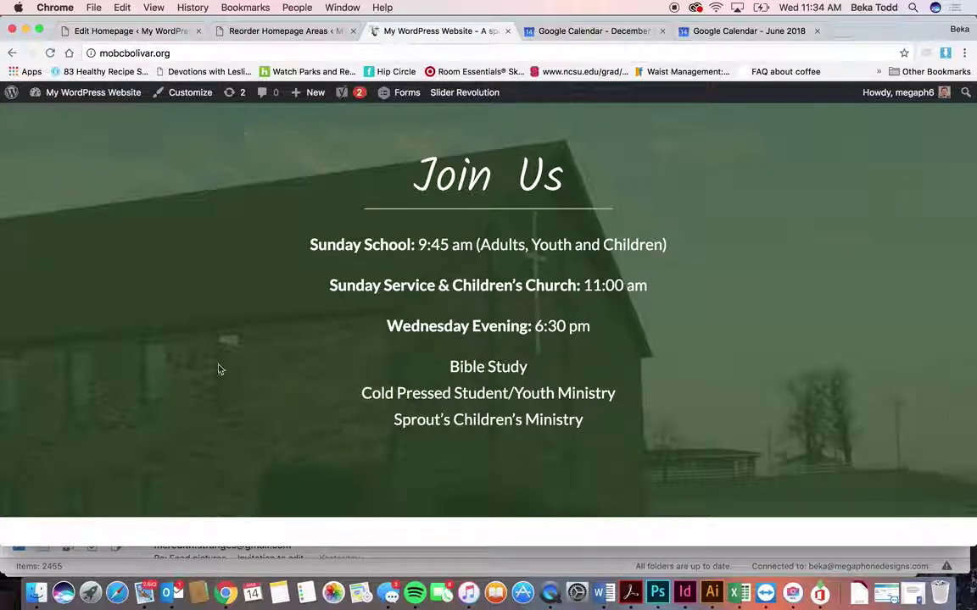
Step: Collapse the Join Us area's Yoast SEO section and bring its More Fields background settings into view
left_click(127, 31)
scroll(367, 264, "down", 3)
scroll(367, 264, "down", 5)
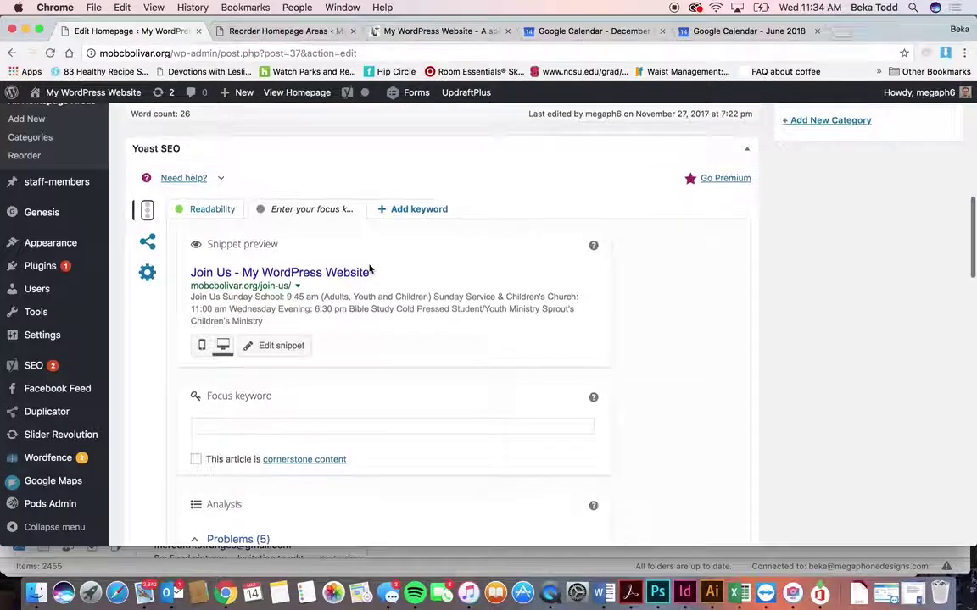
scroll(579, 215, "up", 1)
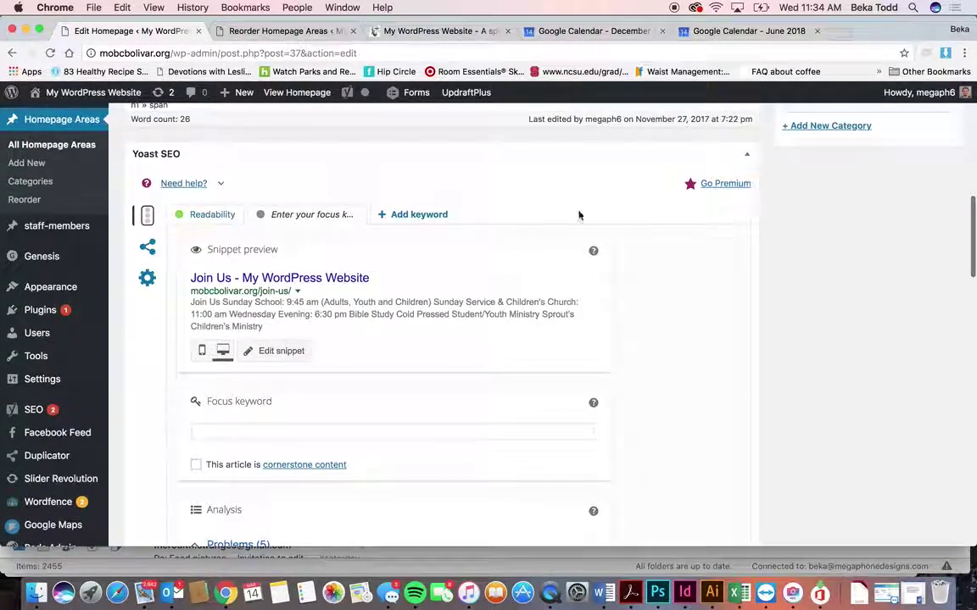
left_click(746, 153)
scroll(627, 268, "down", 4)
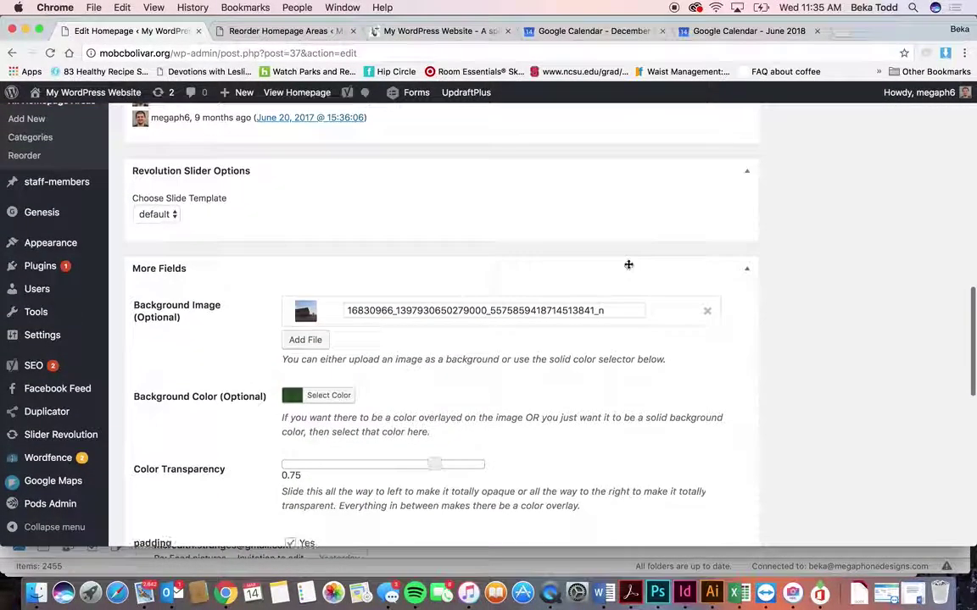
scroll(628, 264, "down", 3)
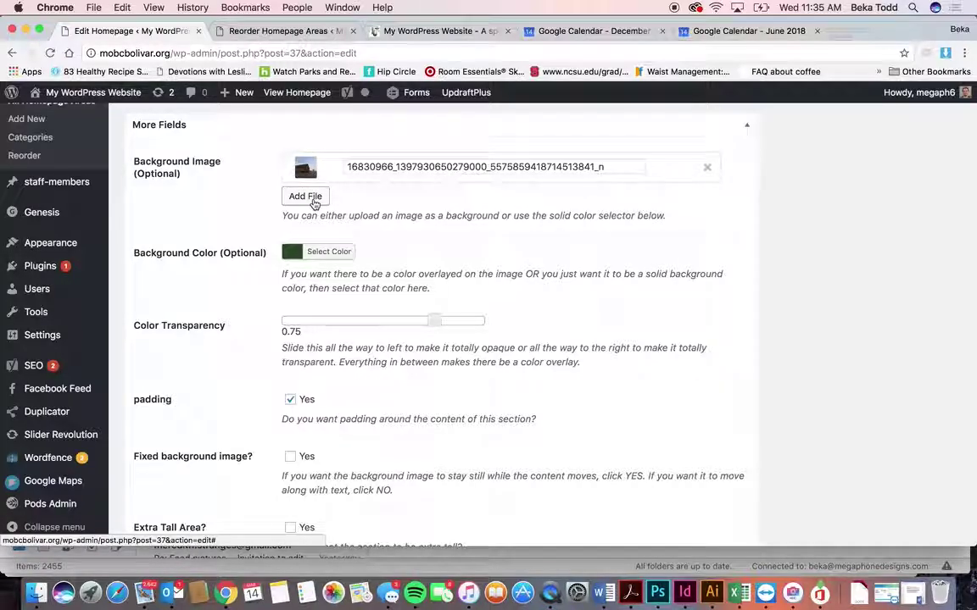
Step: View the Join Us background color picker without changing the color, and compare the overlay with the public homepage section
left_click(327, 252)
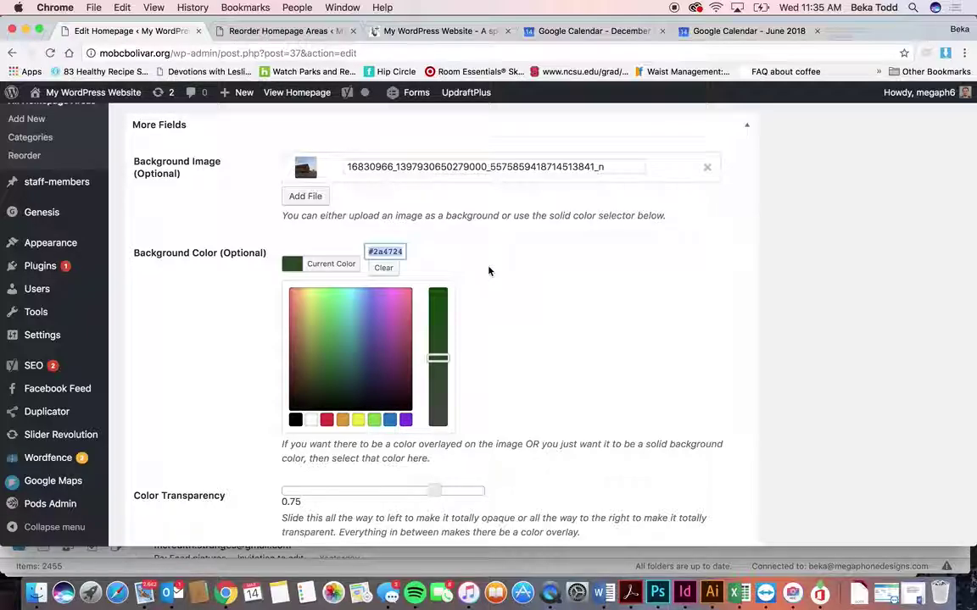
left_click(541, 301)
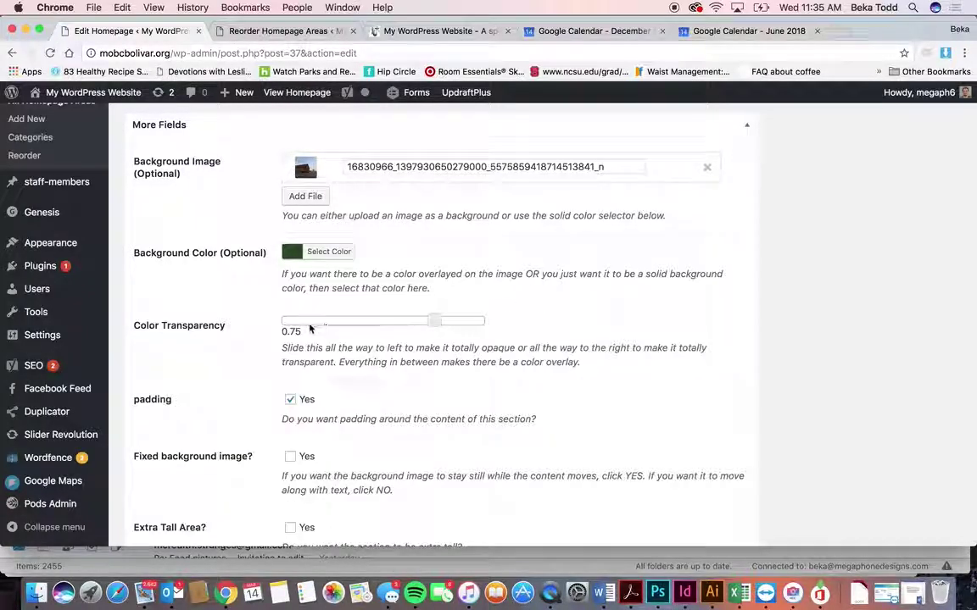
left_click(416, 30)
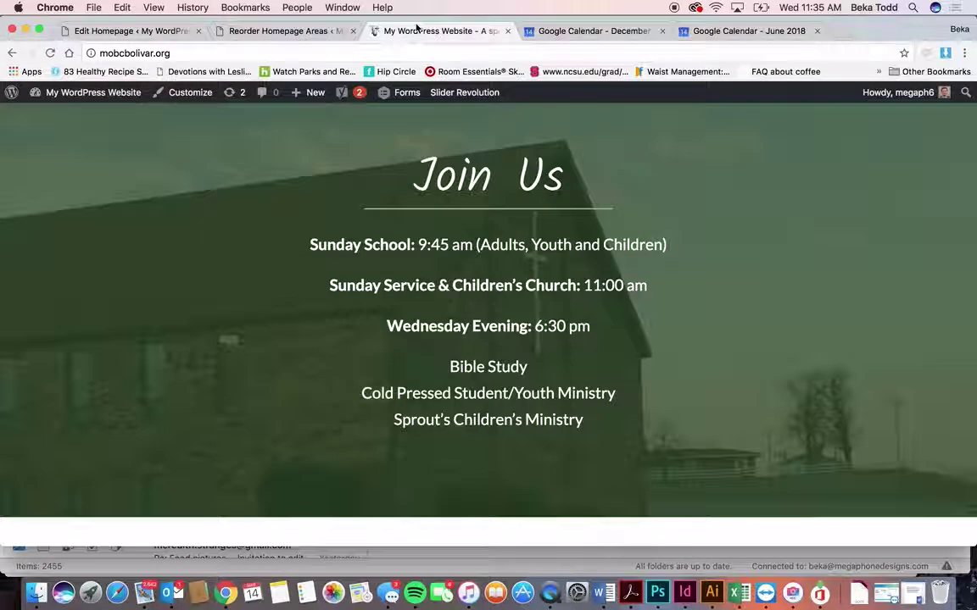
left_click(245, 32)
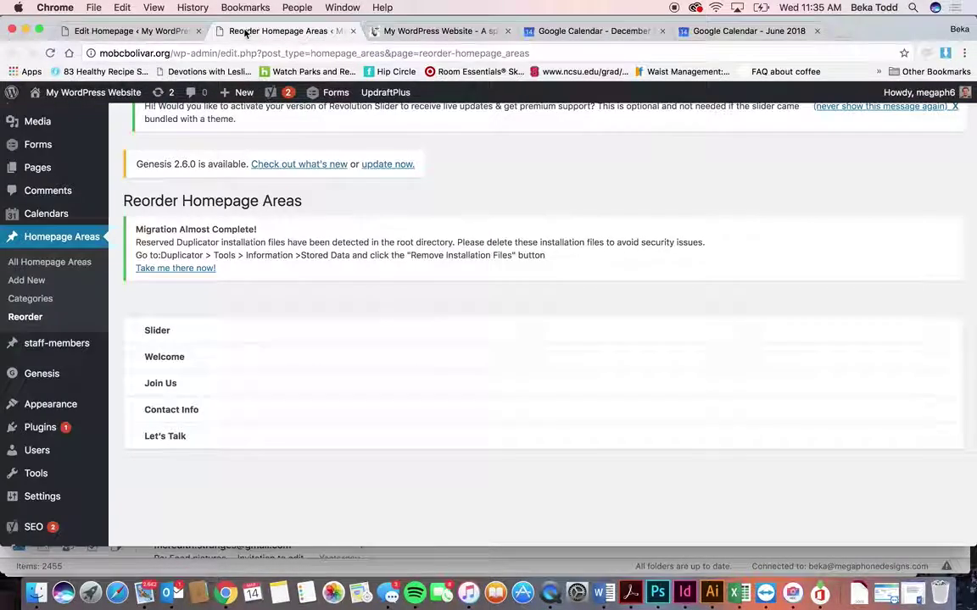
left_click(165, 28)
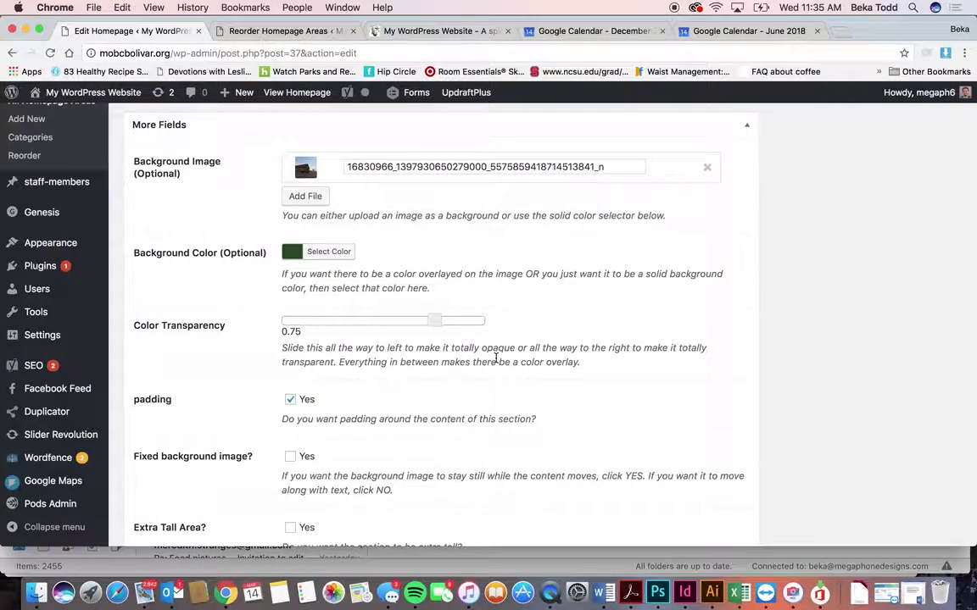
Step: Examine the Join Us area's padding, fixed background, section size, background position and half pod options, comparing them with the homepage
scroll(496, 358, "down", 2)
scroll(496, 359, "down", 1)
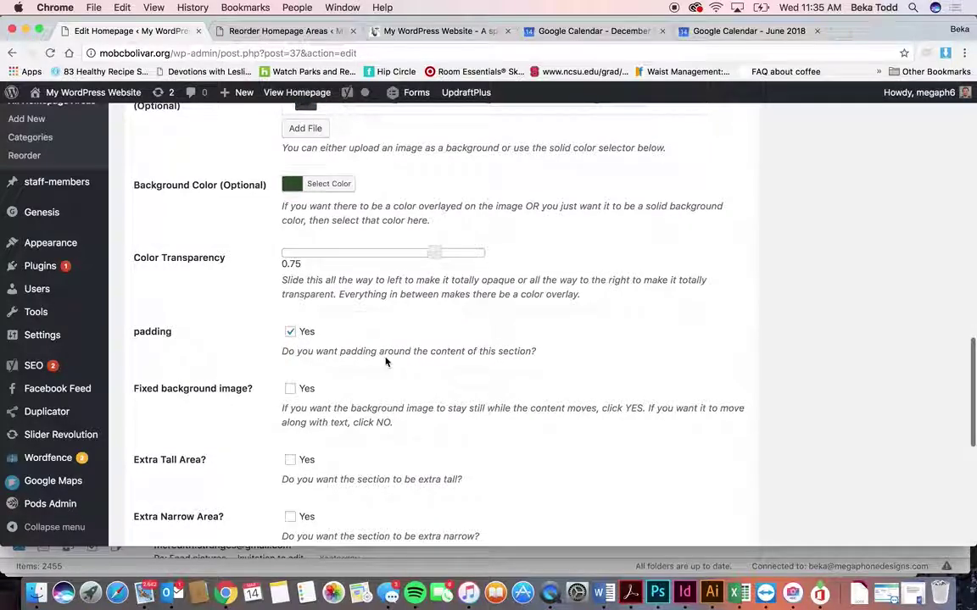
scroll(386, 362, "down", 5)
left_click(404, 31)
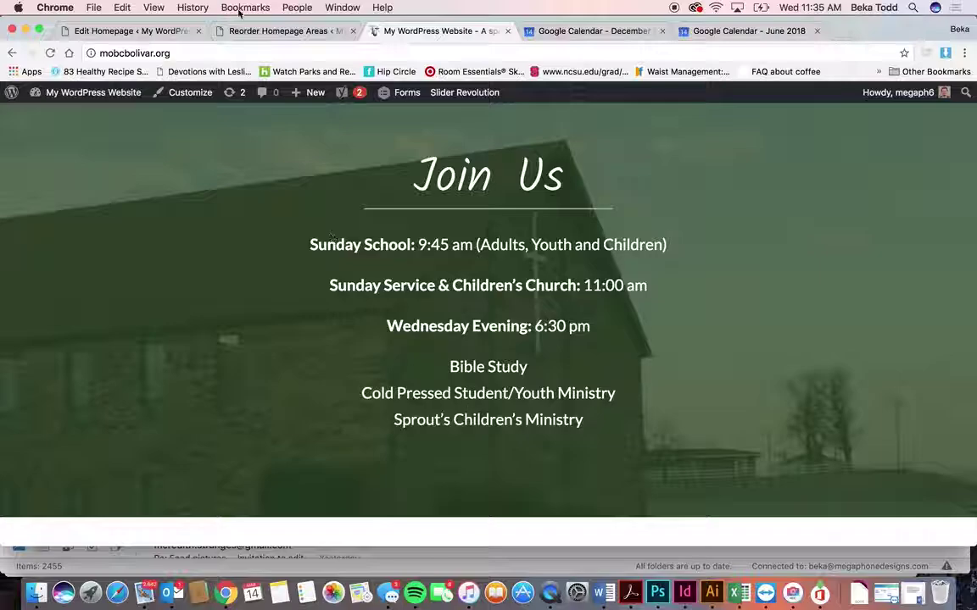
left_click(254, 31)
left_click(131, 30)
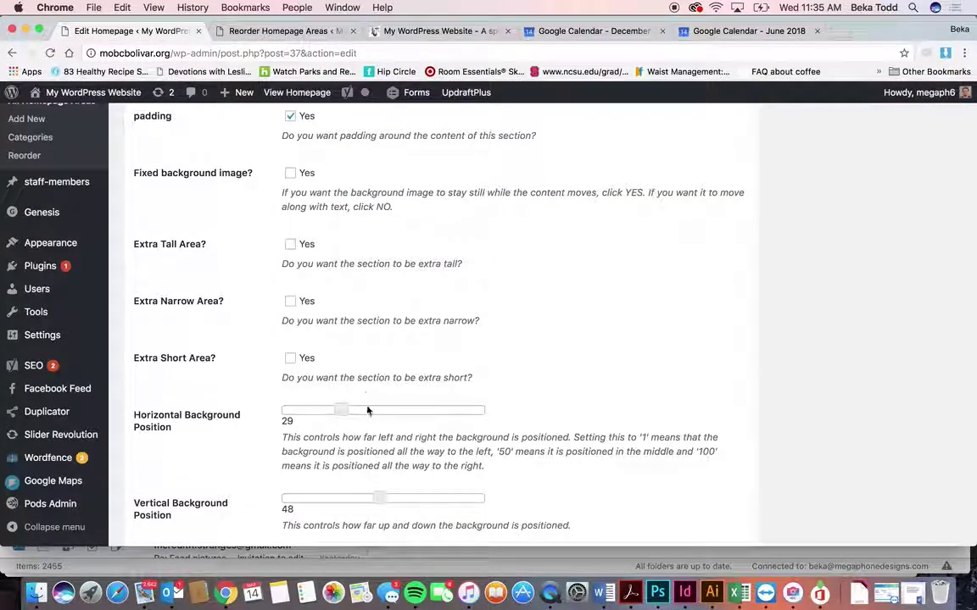
scroll(328, 419, "down", 5)
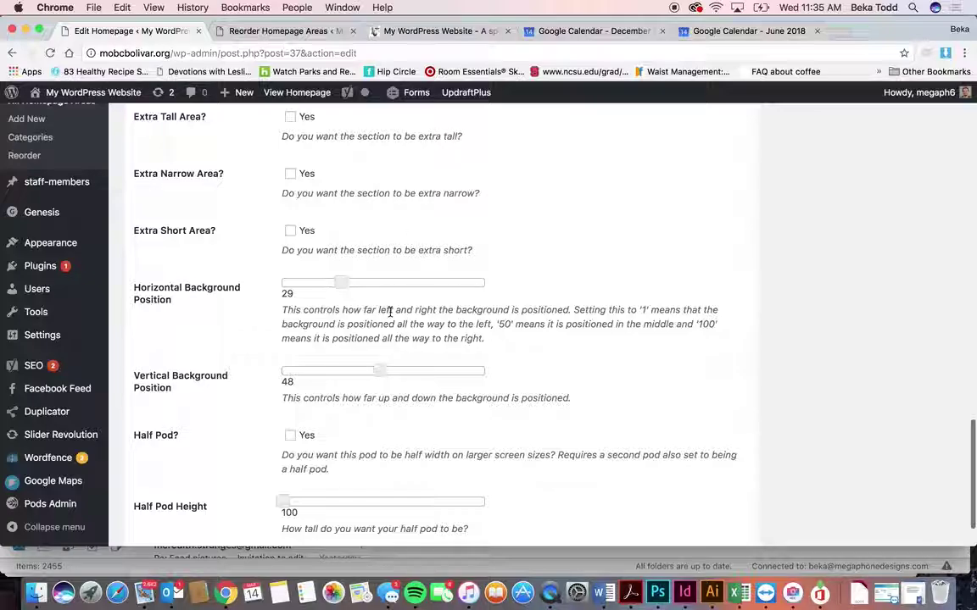
Step: Leave the Join Us area, return to the list of all homepage areas, and open the Contact Info area for editing
scroll(391, 315, "down", 3)
scroll(392, 316, "up", 20)
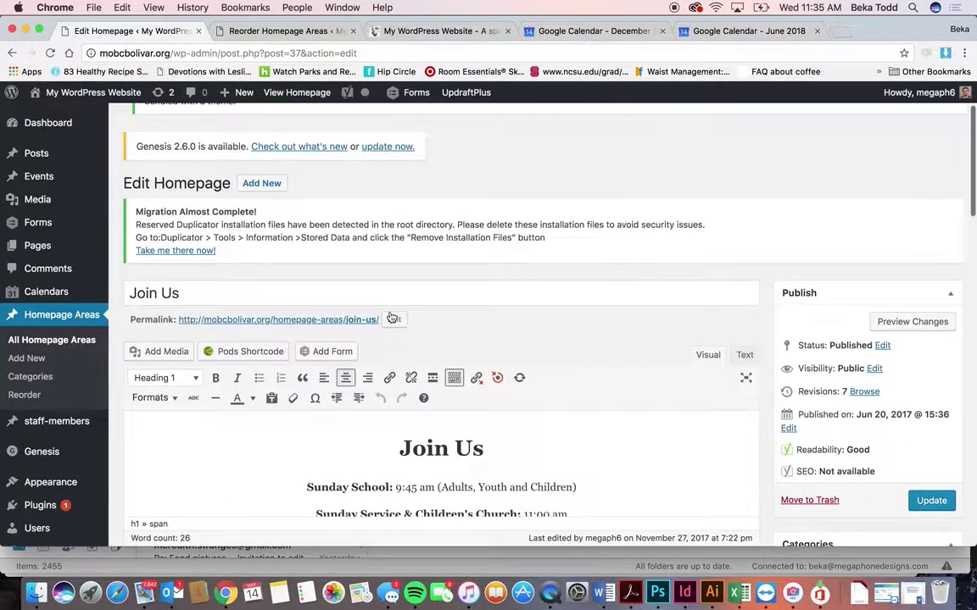
scroll(391, 314, "down", 3)
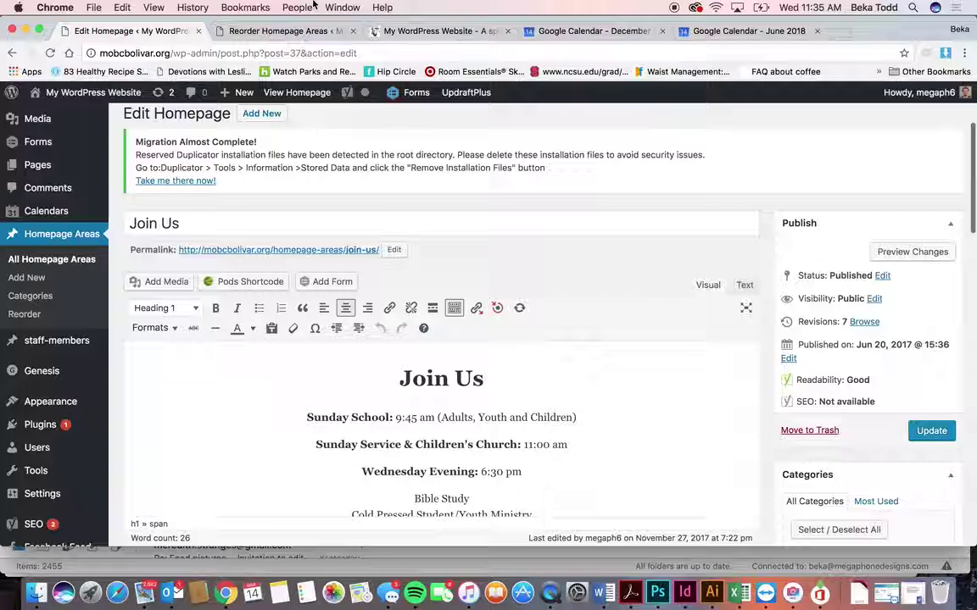
left_click(47, 259)
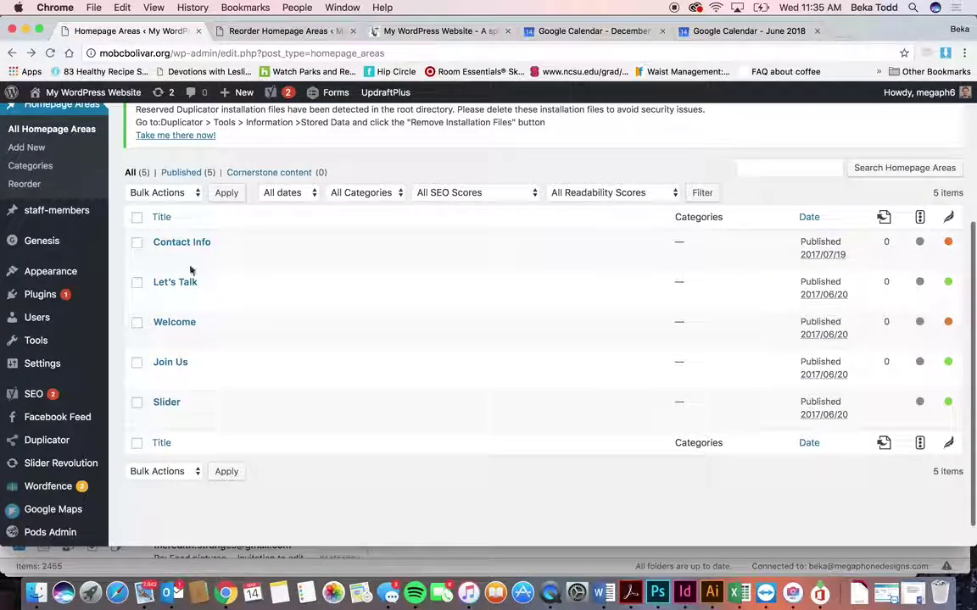
left_click(332, 33)
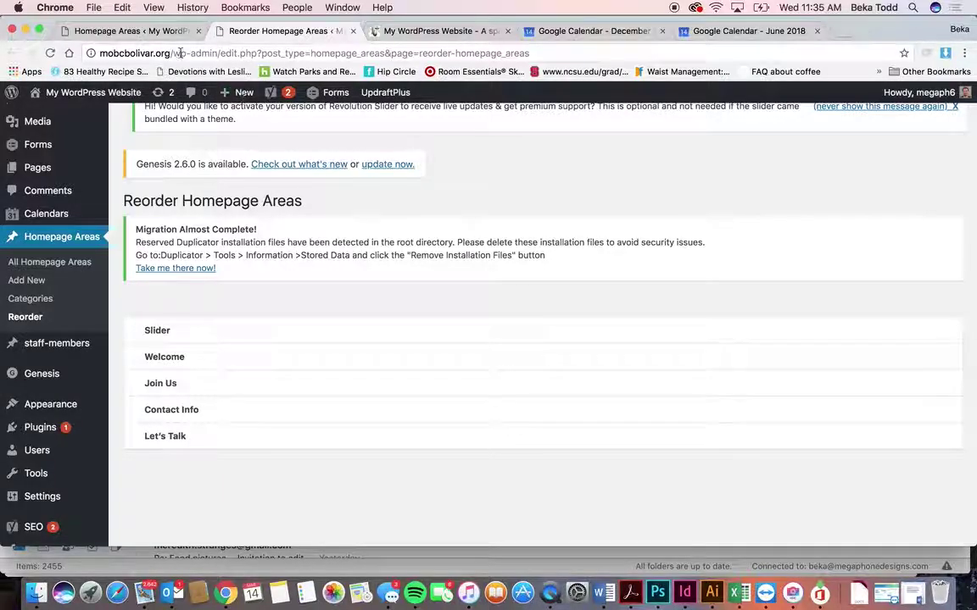
left_click(137, 32)
left_click(182, 242)
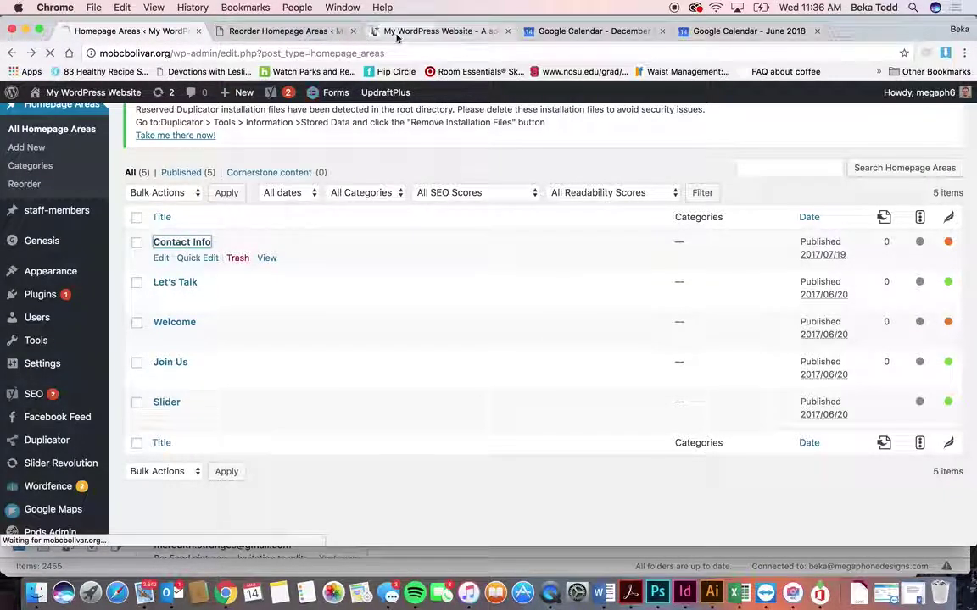
Step: Find the map and contact details section on the public homepage, and view its shortcode and text in the Contact Info editor
left_click(396, 34)
scroll(401, 288, "down", 10)
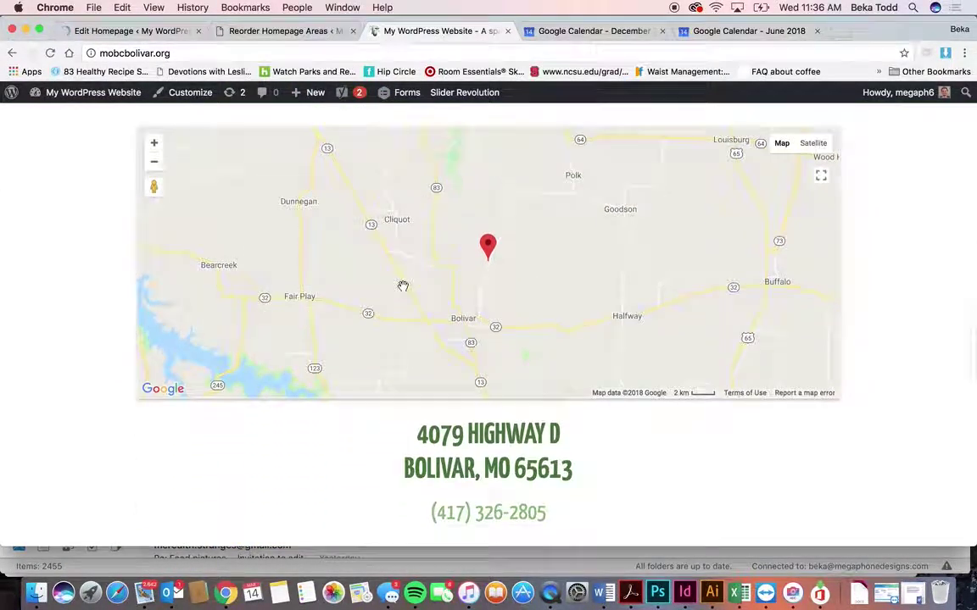
scroll(403, 287, "down", 2)
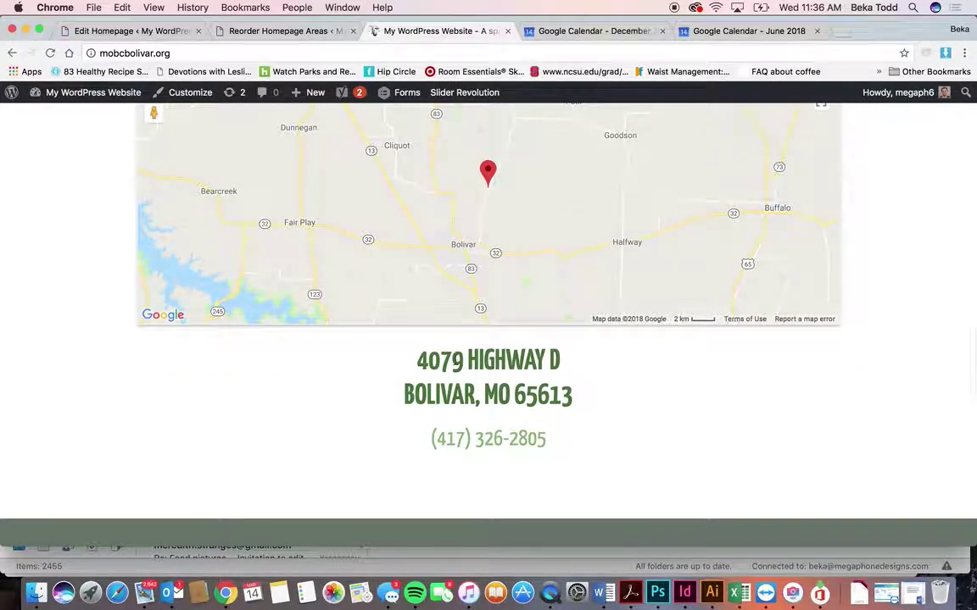
left_click(218, 31)
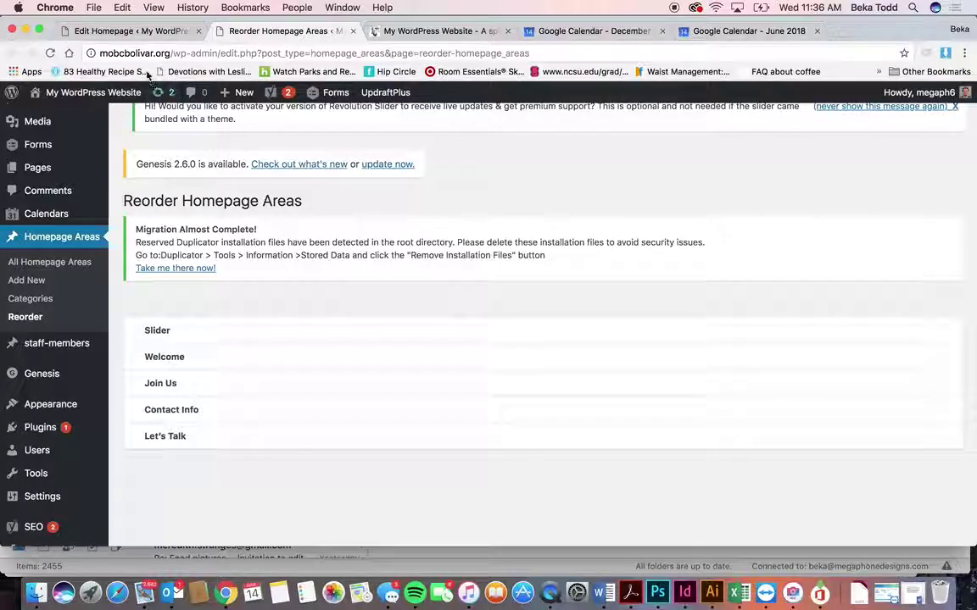
left_click(135, 32)
scroll(240, 319, "down", 5)
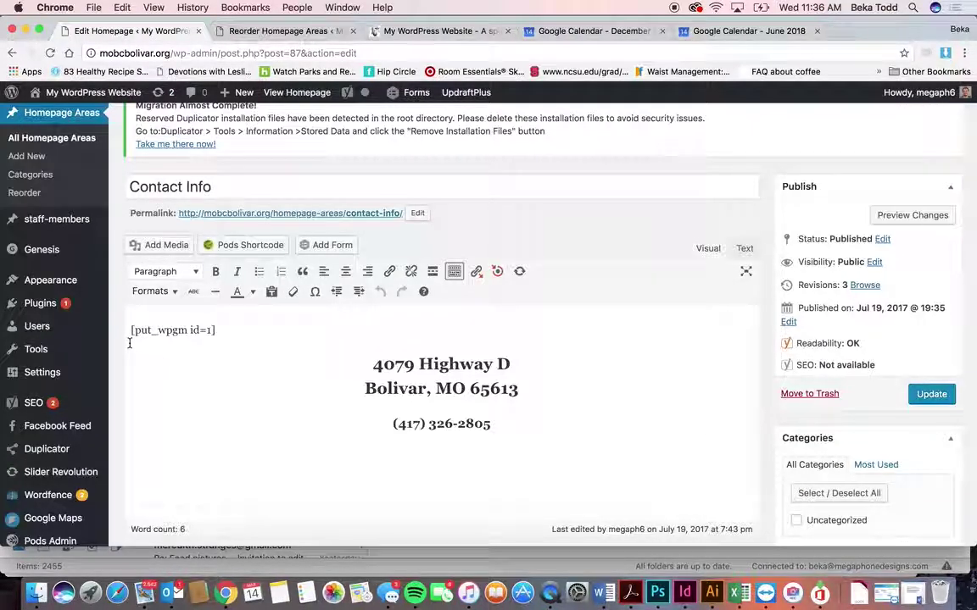
left_click(417, 388)
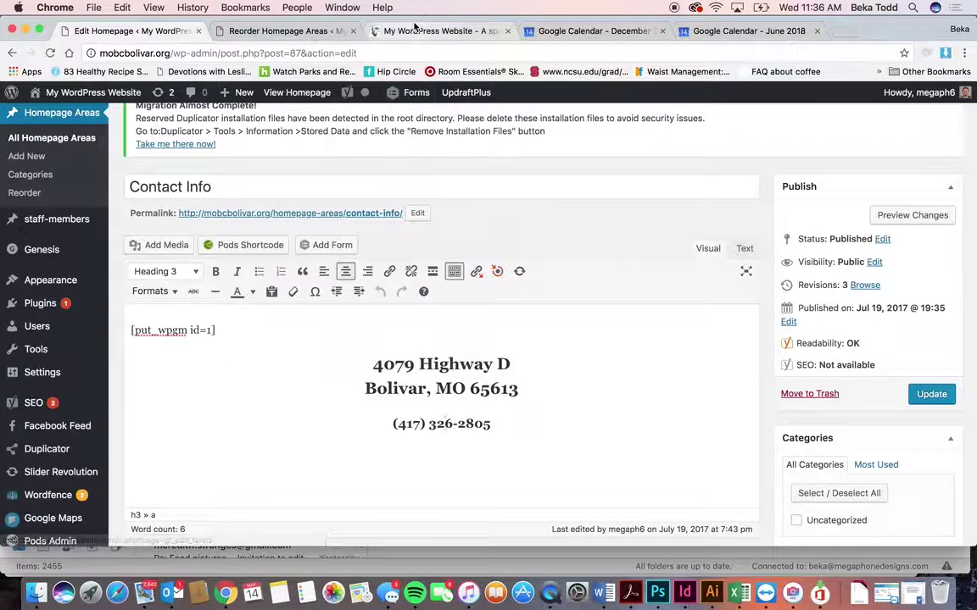
Step: Compare the Contact Info content with the homepage's map section, and continue down to the Let's Talk section
left_click(439, 31)
scroll(490, 260, "up", 2)
scroll(491, 259, "up", 1)
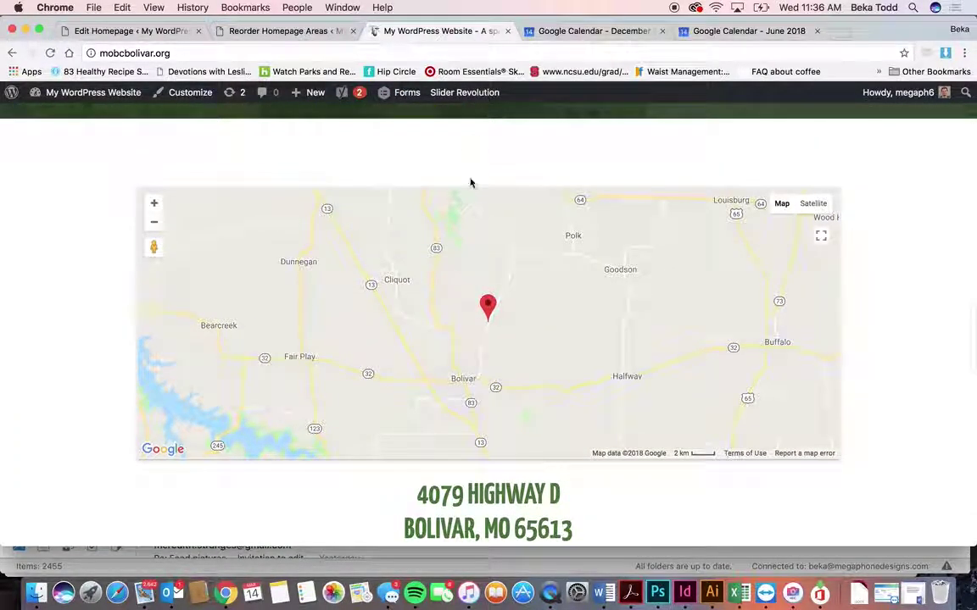
scroll(520, 527, "down", 4)
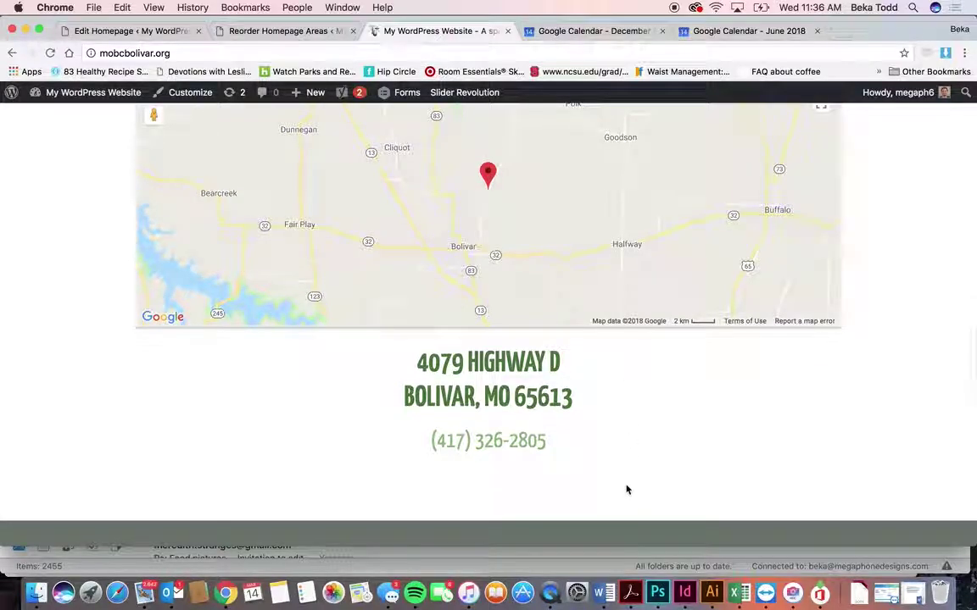
scroll(627, 489, "down", 10)
Step: Return to the list of homepage areas and open the Let's Talk area for editing
left_click(278, 33)
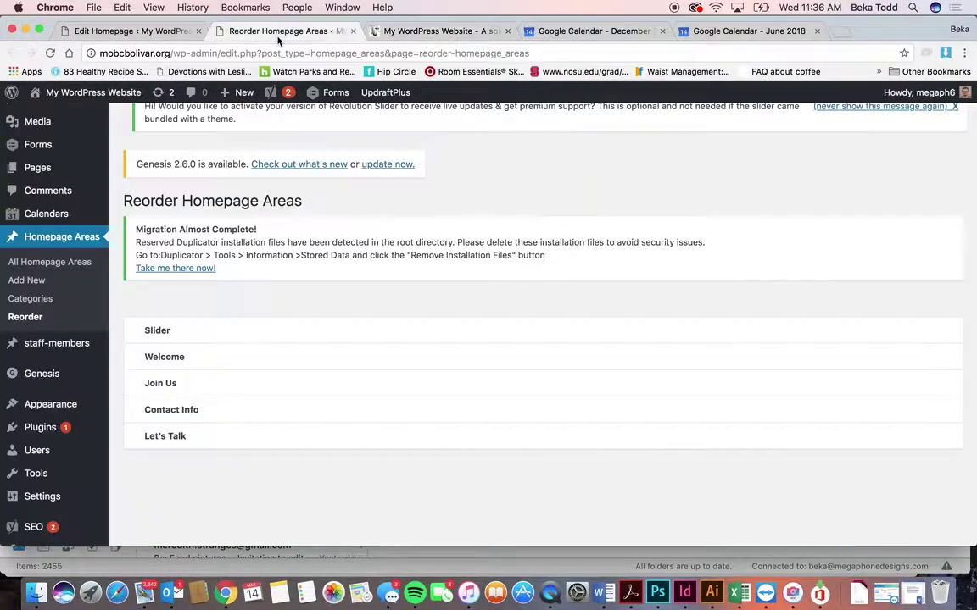
left_click(98, 31)
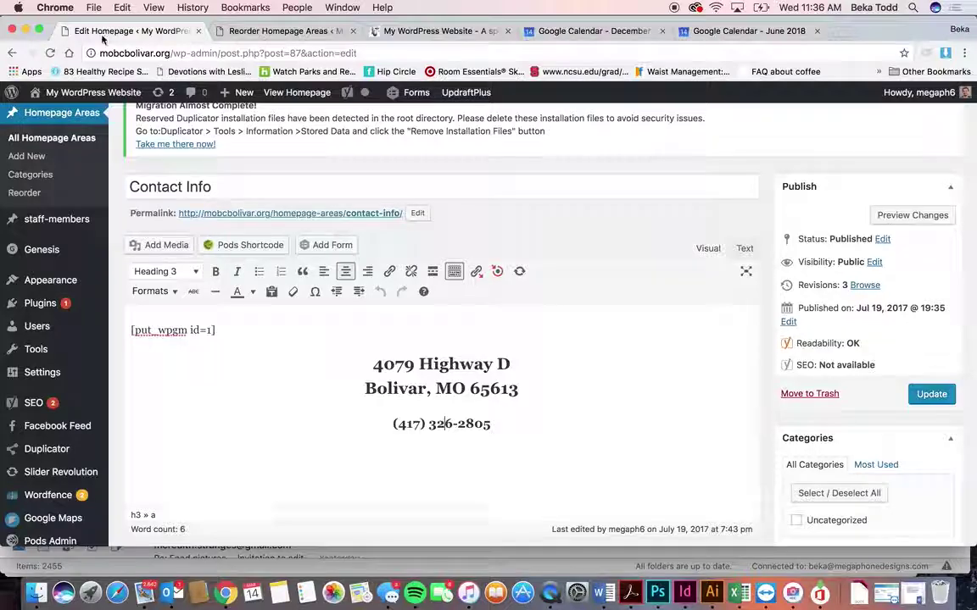
key("super+bracketleft")
left_click(178, 282)
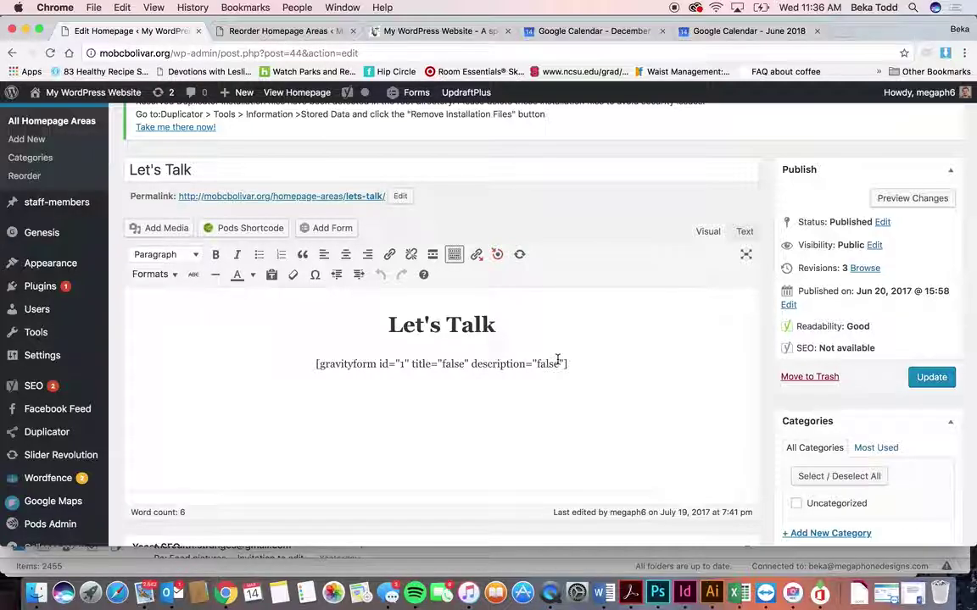
Step: Insert the Contact form into the Let's Talk content with its form title and description display turned off
left_click(509, 324)
left_click(325, 228)
left_click(287, 221)
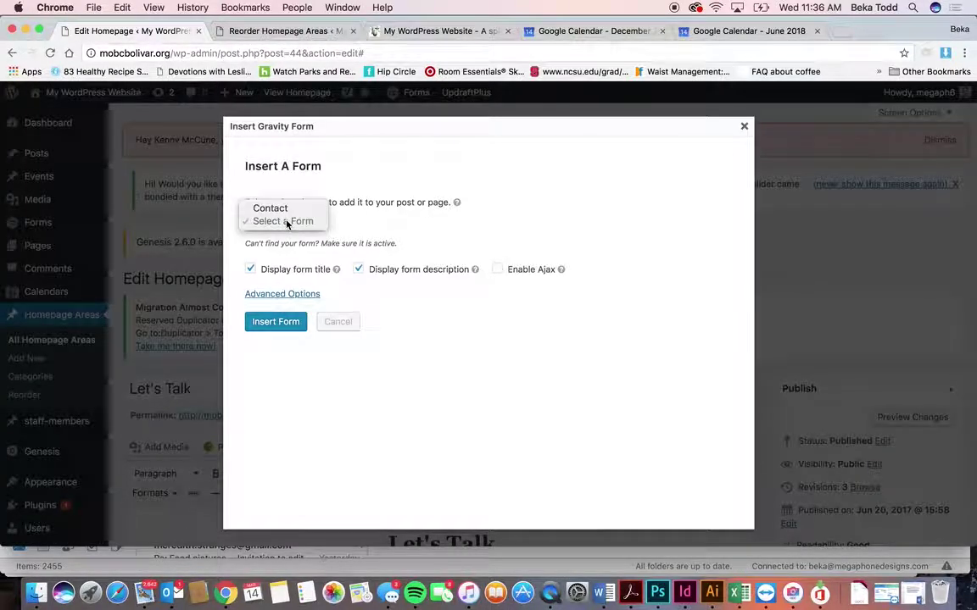
left_click(280, 209)
left_click(250, 269)
left_click(355, 271)
left_click(283, 325)
scroll(335, 389, "down", 1)
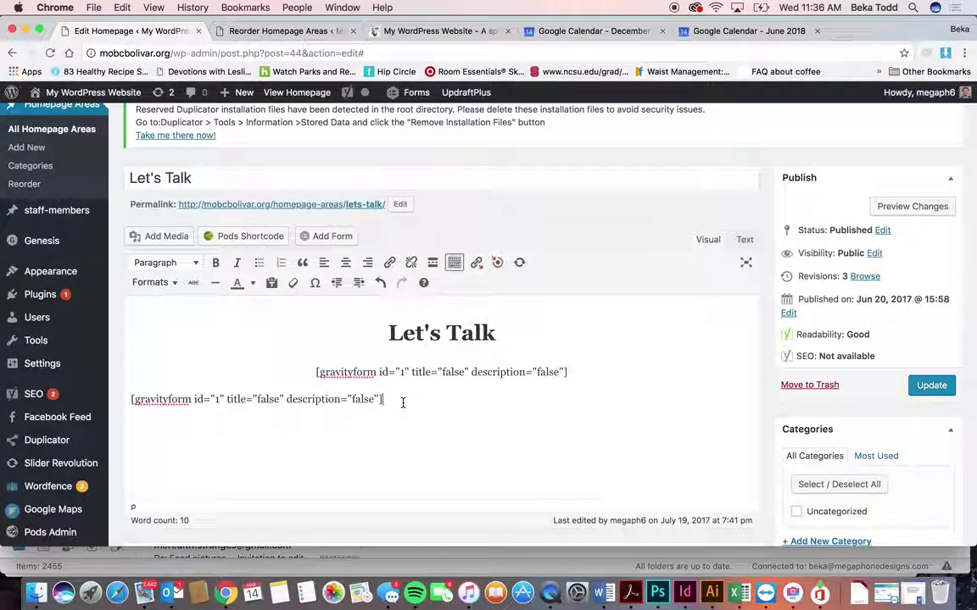
Step: Delete the duplicate Gravity Forms shortcode and its empty line from the Let's Talk content
left_click_drag(403, 403, 120, 400)
key("BackSpace")
key("BackSpace")
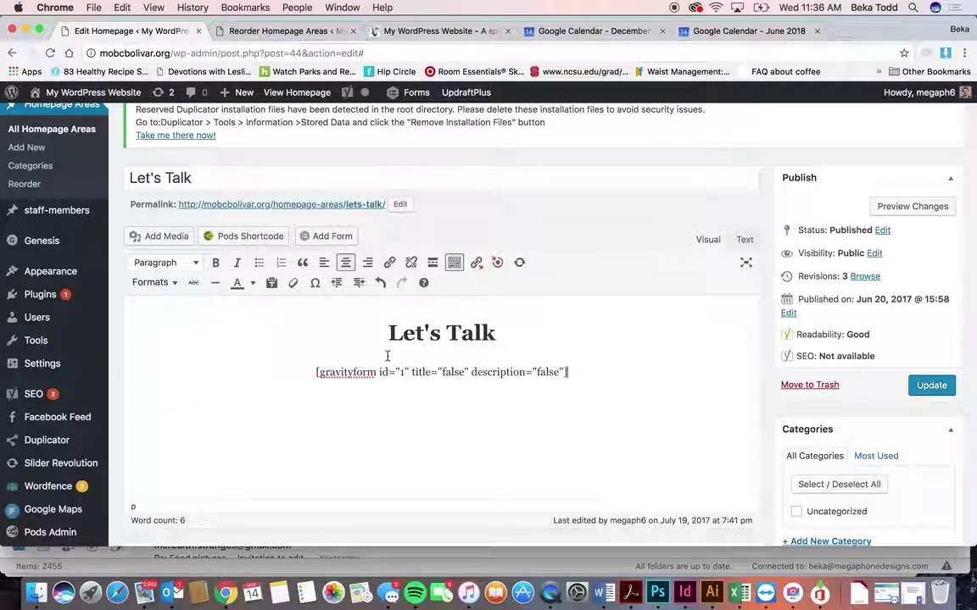
Step: Select the Let's Talk heading, view the Formats options without applying one, and check the section and its form on the homepage
double_click(446, 334)
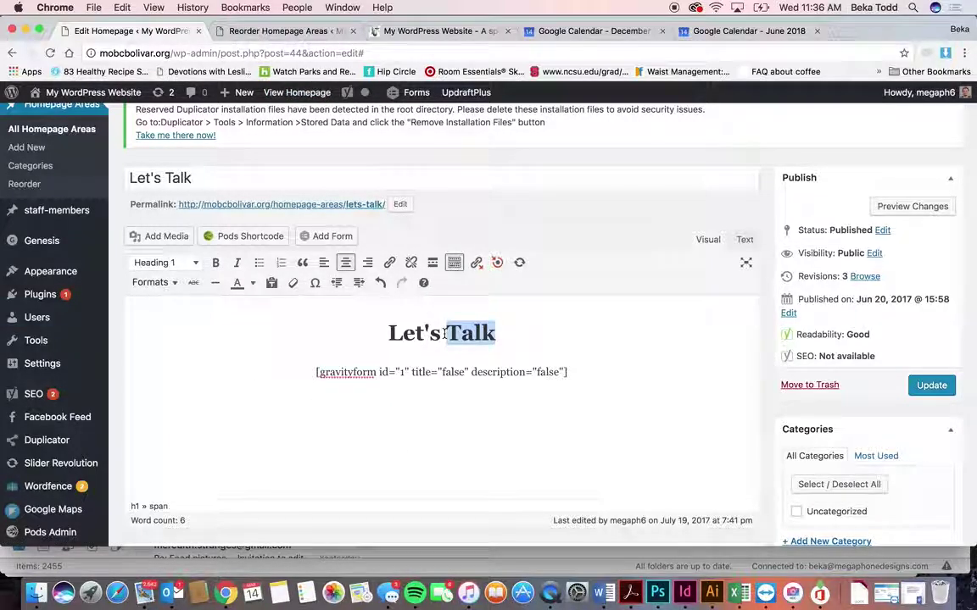
triple_click(446, 333)
left_click(173, 284)
left_click(403, 329)
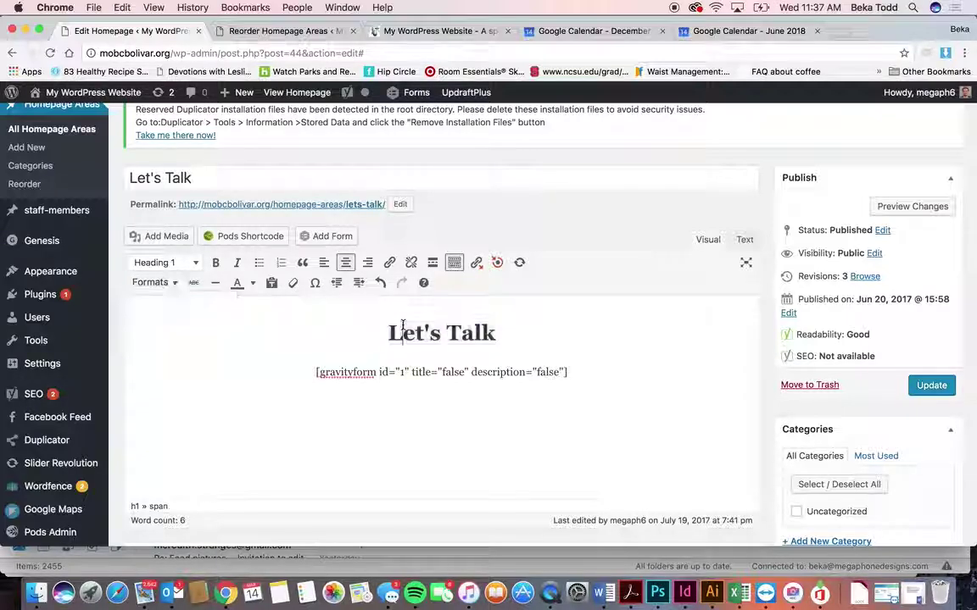
left_click(279, 31)
left_click(385, 38)
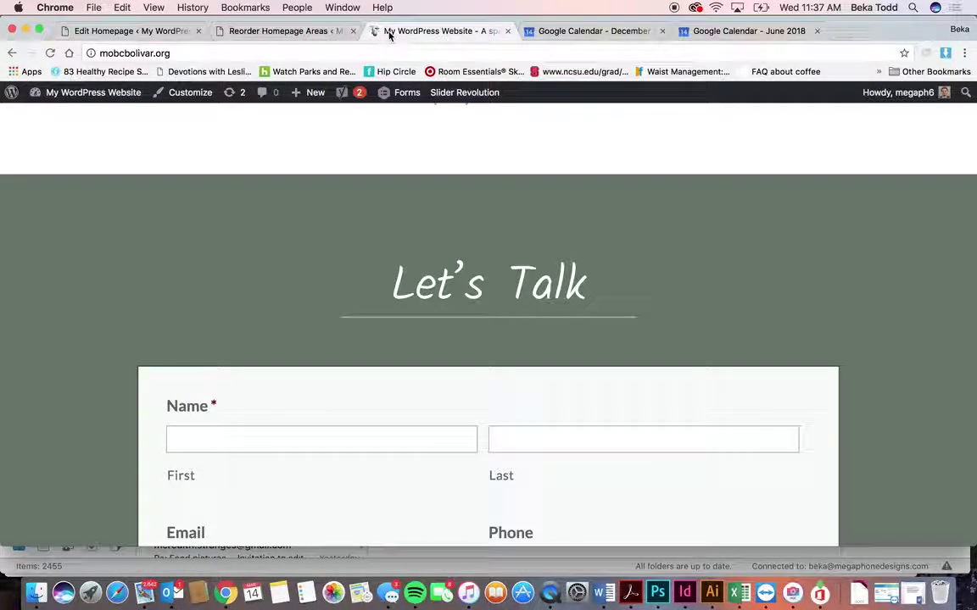
scroll(407, 316, "down", 6)
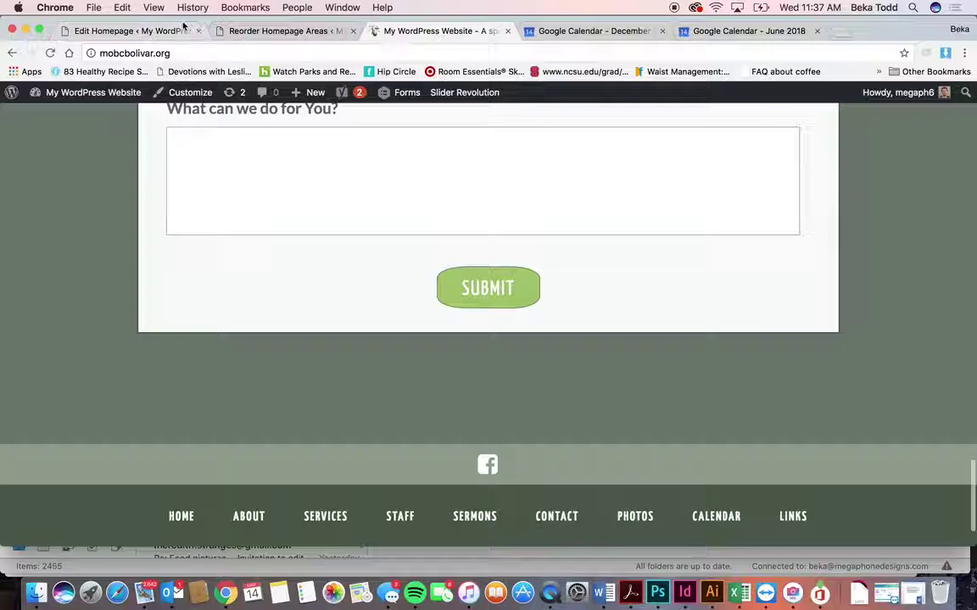
Step: View the Let's Talk area's background color setting under More Fields without changing it, and compare it with the homepage section
key("super+1")
scroll(416, 272, "down", 10)
scroll(416, 272, "up", 5)
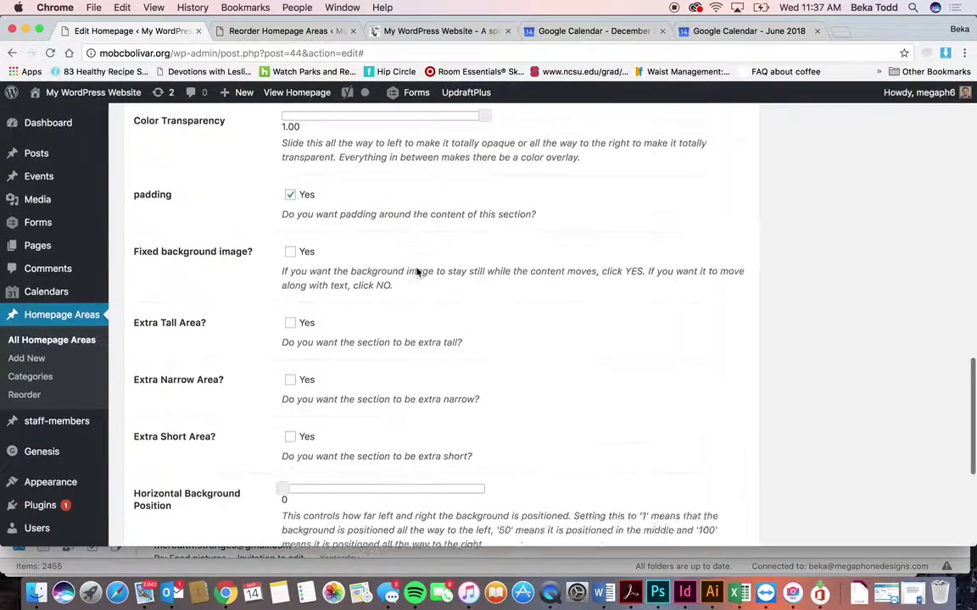
left_click(322, 211)
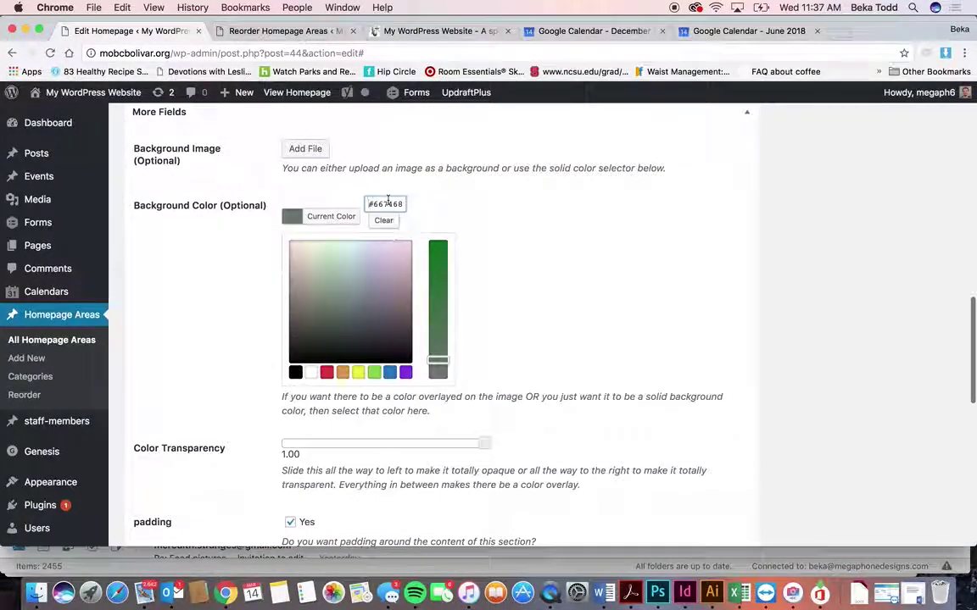
left_click(512, 240)
key("super+3")
scroll(458, 175, "up", 5)
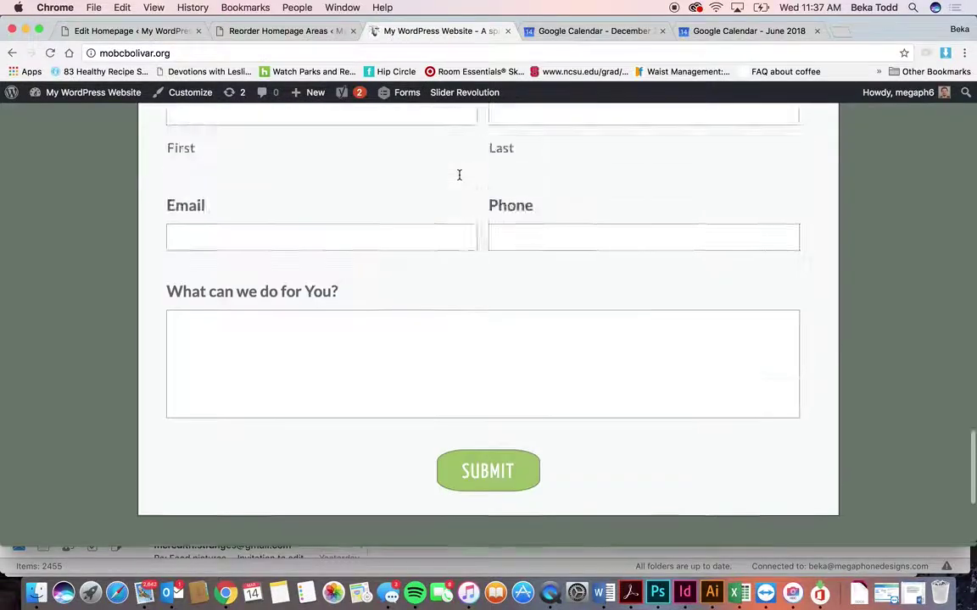
scroll(461, 180, "up", 10)
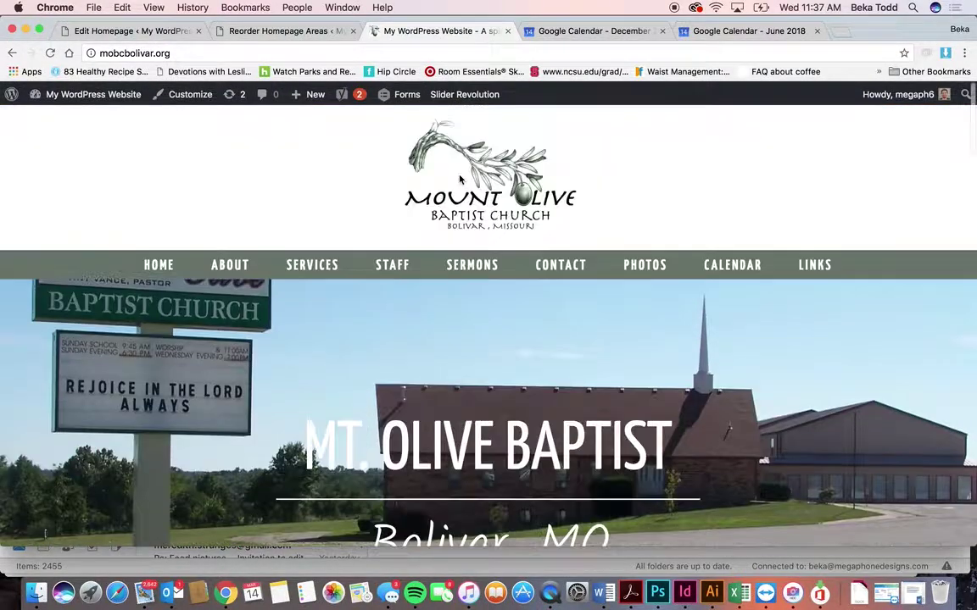
Step: Leave the Let's Talk editor for the homepage areas list and open the page for reordering homepage areas
left_click(272, 31)
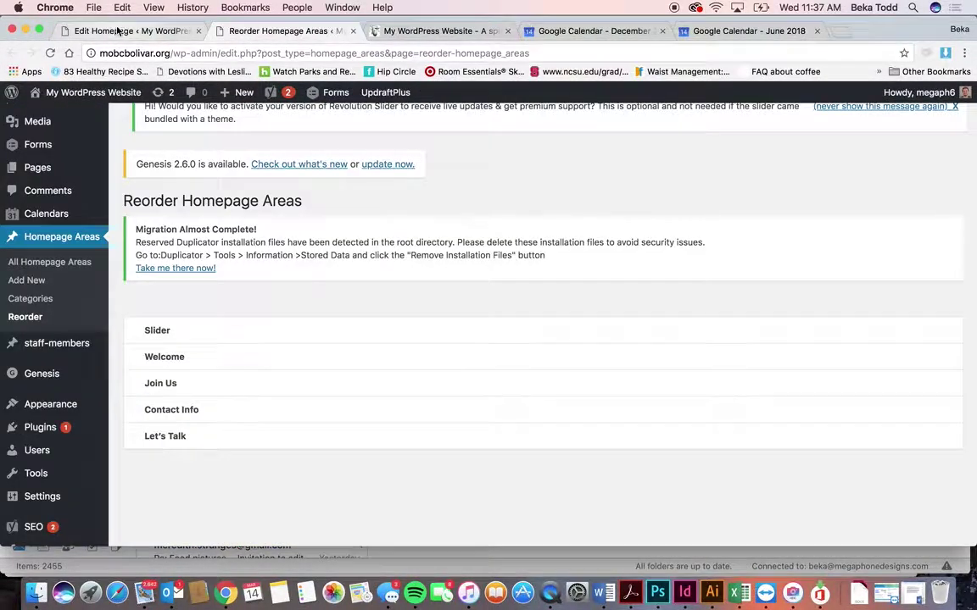
left_click(120, 30)
scroll(315, 286, "up", 10)
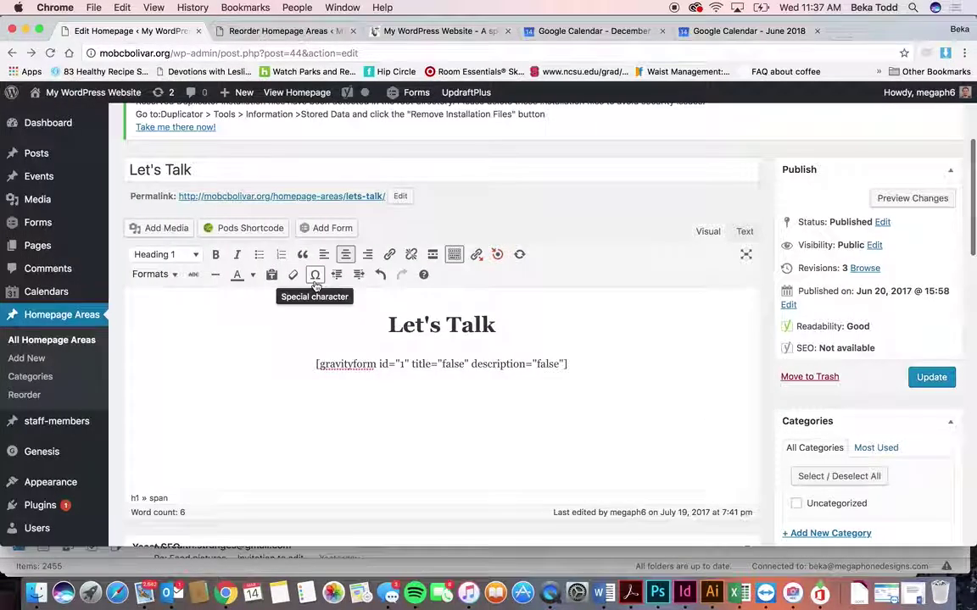
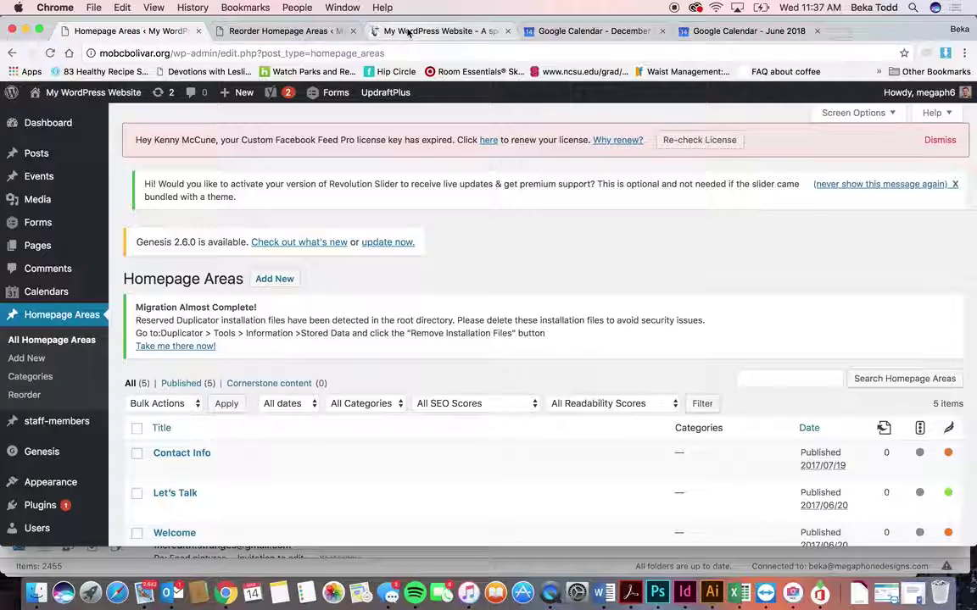
left_click(24, 395)
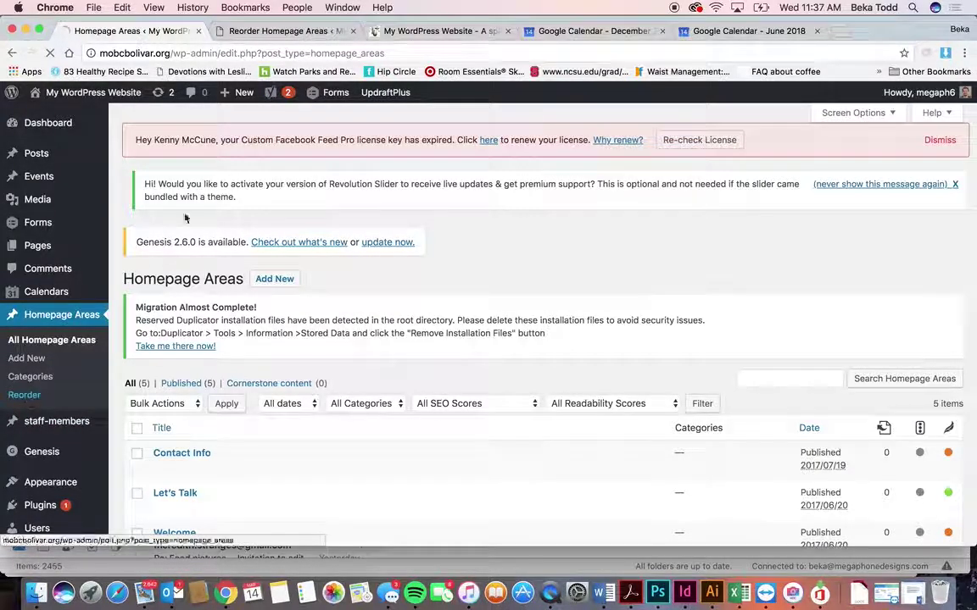
mouse_move(295, 104)
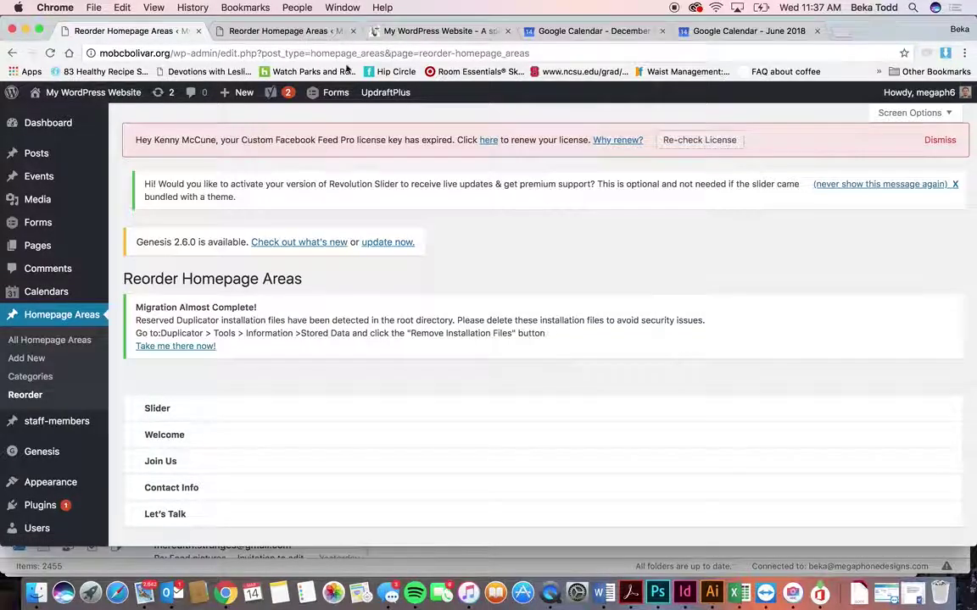
Step: Review the order of the sections on the public homepage from the slider down to the footer, and return to its beginning
left_click(439, 31)
scroll(388, 238, "down", 5)
scroll(388, 237, "down", 3)
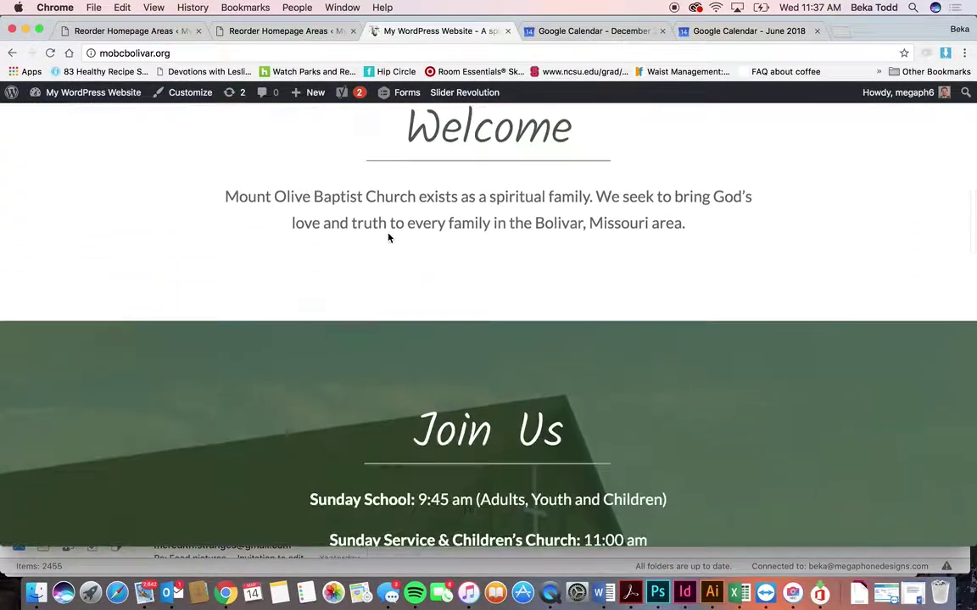
scroll(393, 261, "down", 5)
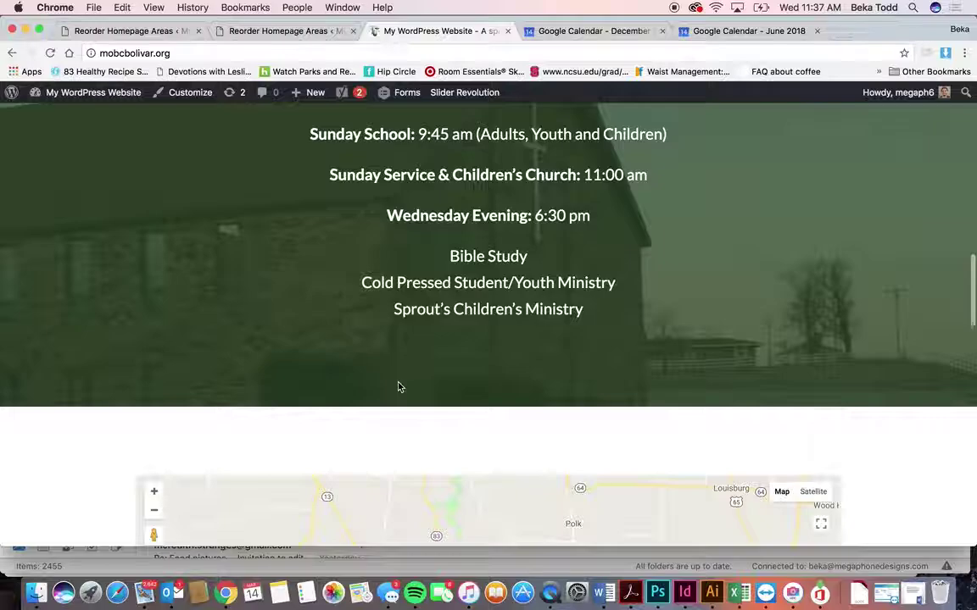
scroll(398, 386, "down", 15)
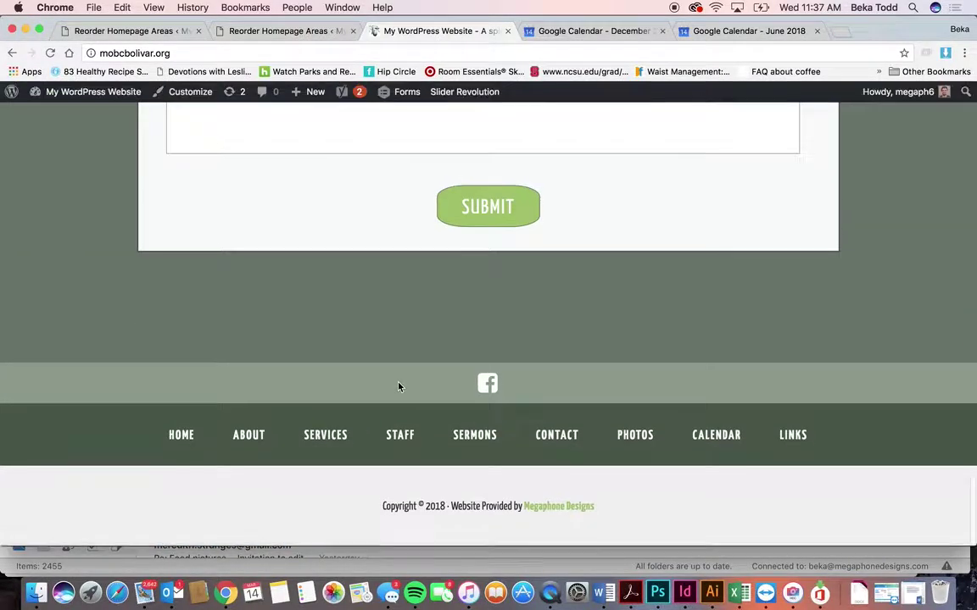
scroll(398, 387, "up", 20)
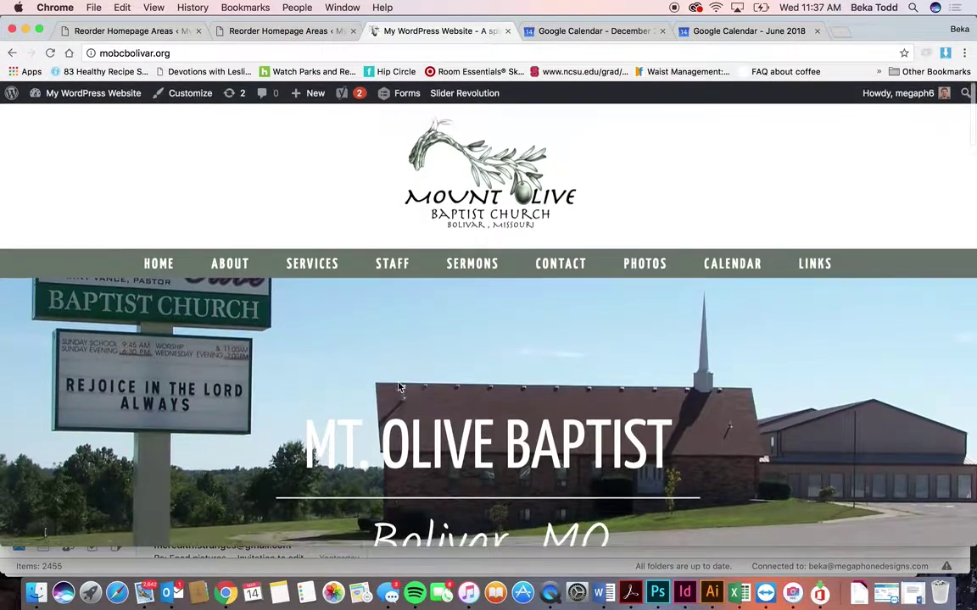
Step: Compare the section order on the Reorder Homepage Areas page with the sections on the public homepage
left_click(289, 31)
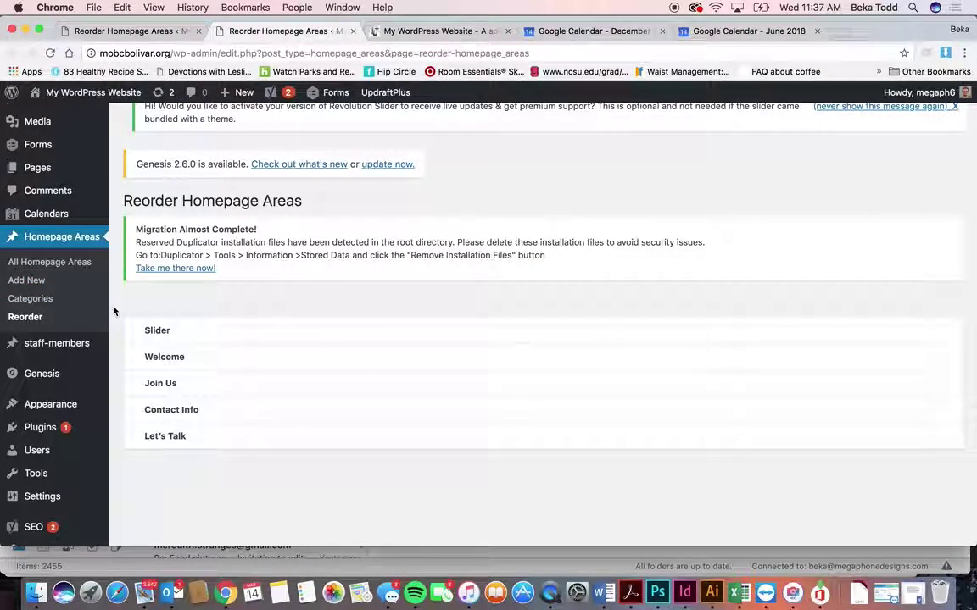
left_click(436, 30)
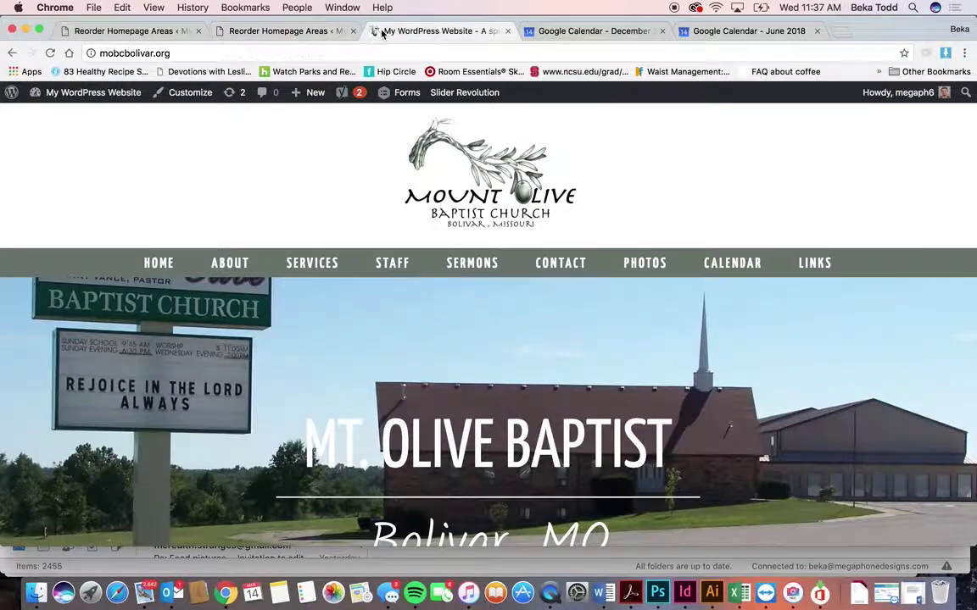
scroll(480, 228, "down", 20)
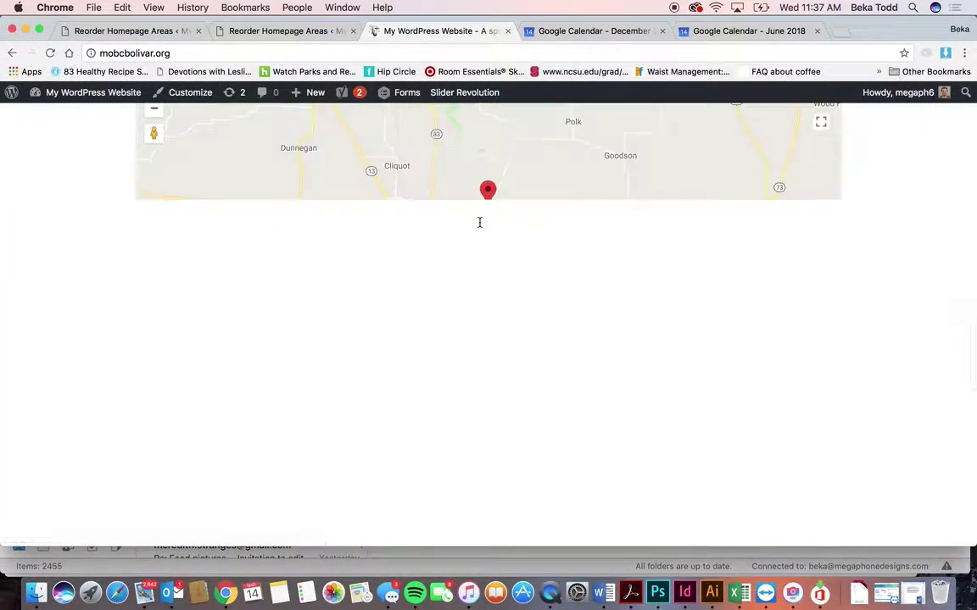
scroll(481, 228, "up", 10)
scroll(480, 228, "up", 10)
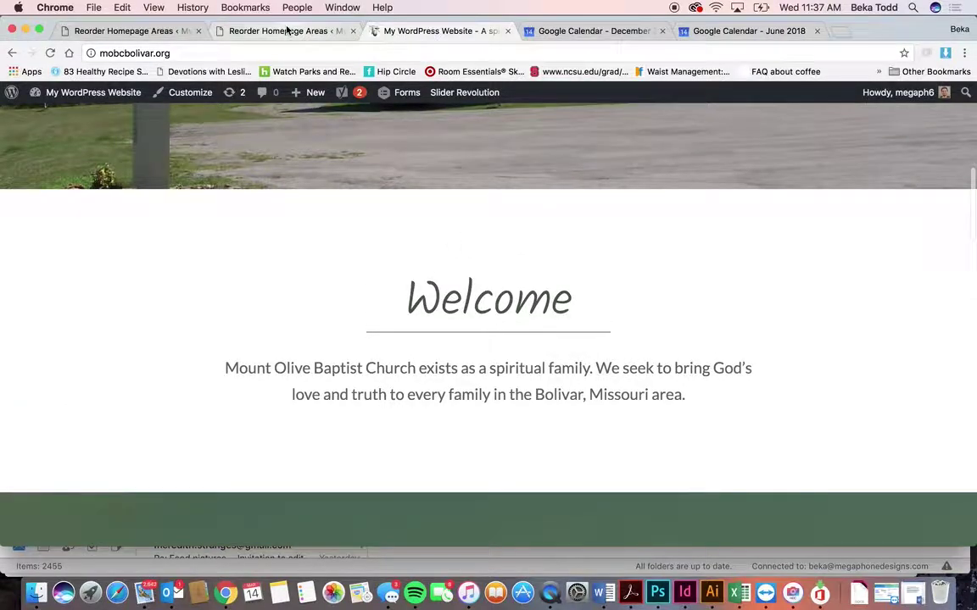
Step: Open the staff-members list in the admin and review the public Staff page down to its footer
key("ctrl+shift+Tab")
mouse_move(69, 349)
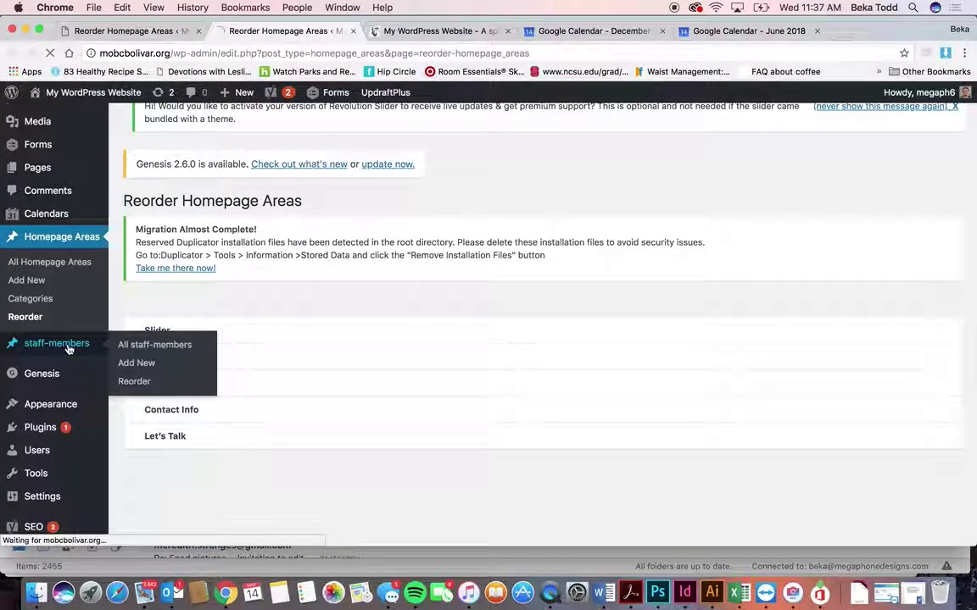
key("ctrl+Tab")
scroll(293, 279, "up", 10)
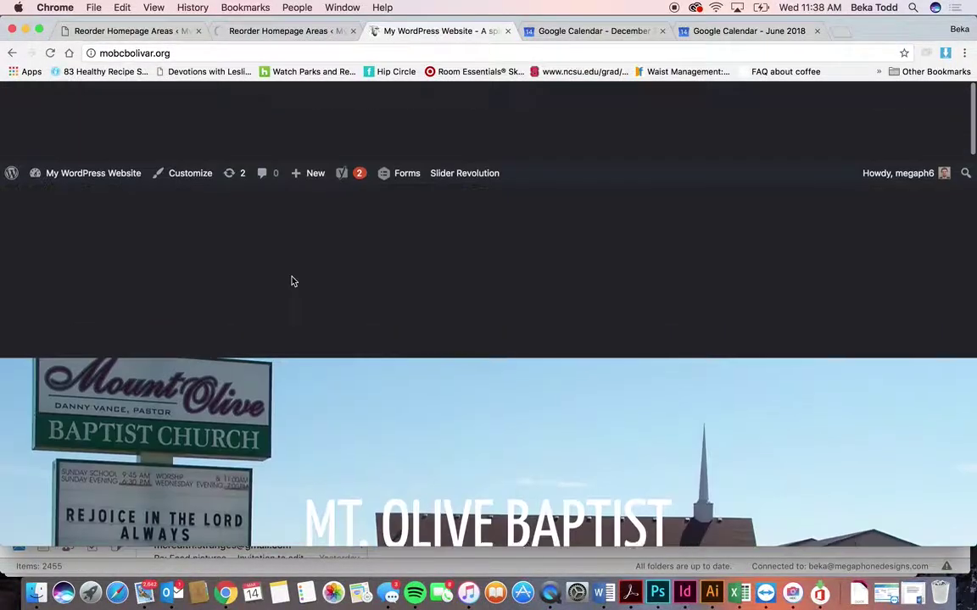
left_click(378, 266)
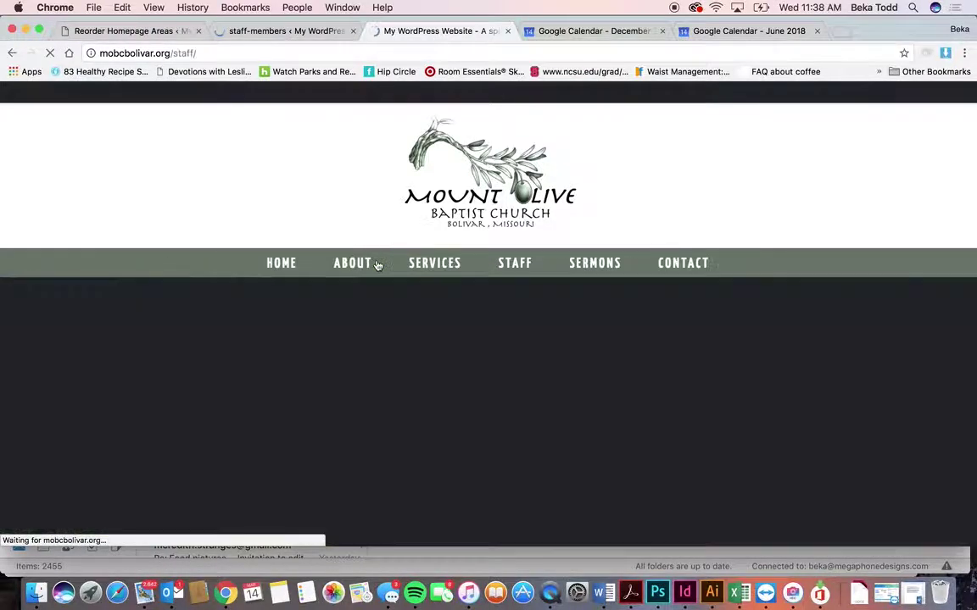
scroll(378, 265, "down", 15)
scroll(378, 265, "down", 20)
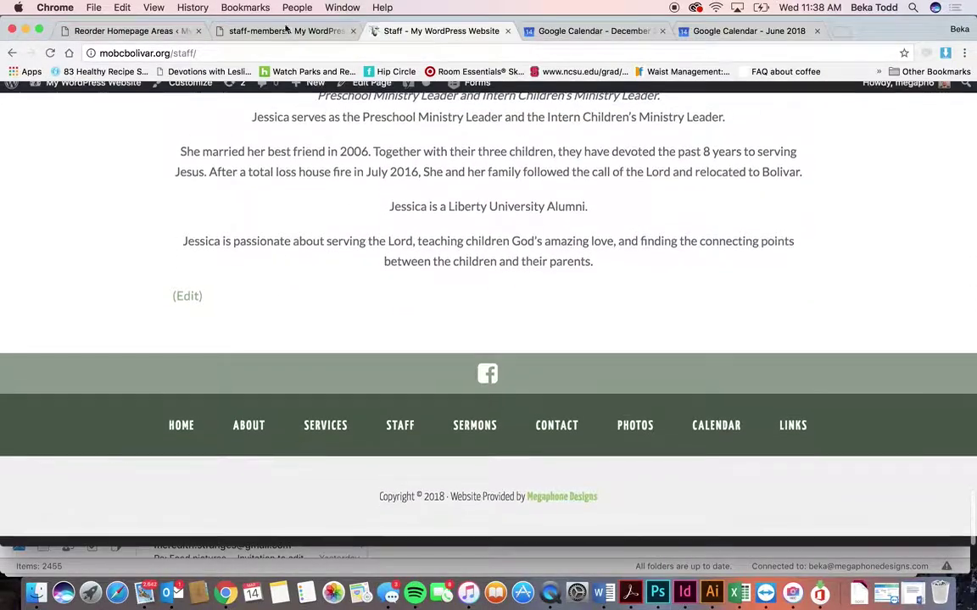
Step: Open the first listed staff member's entry from the admin staff-members list and look over its title and Yoast SEO section
left_click(286, 30)
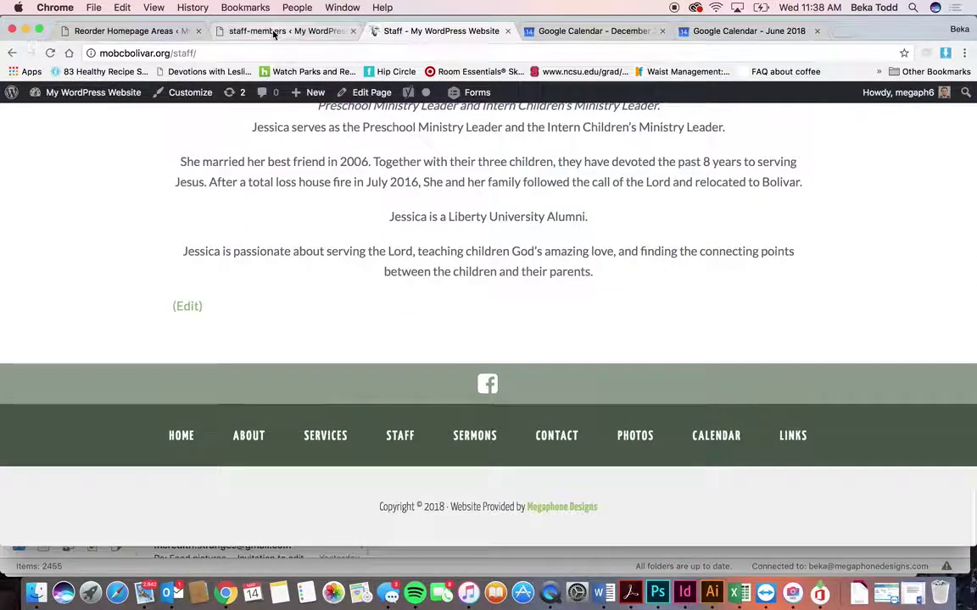
scroll(254, 289, "down", 4)
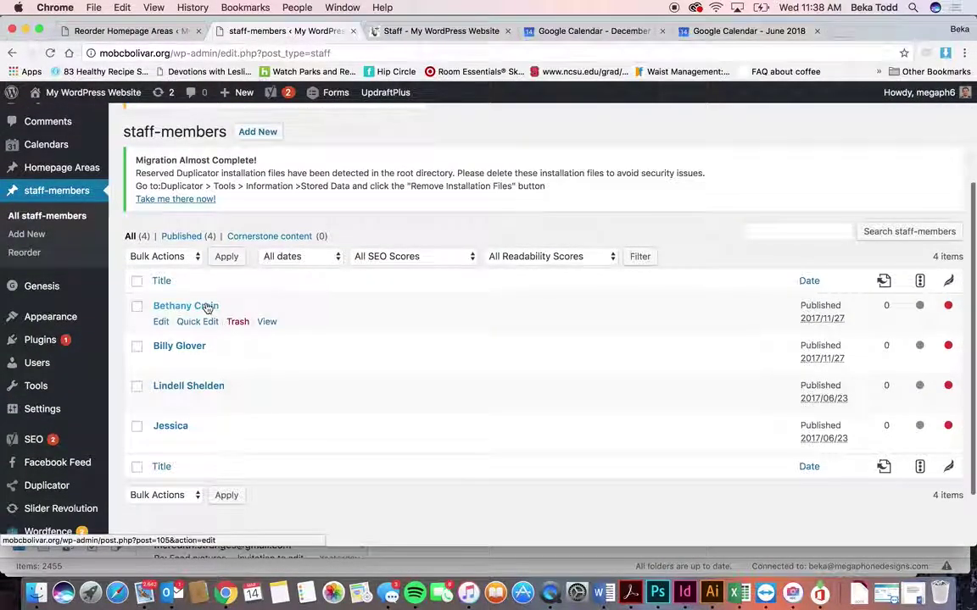
left_click(207, 307)
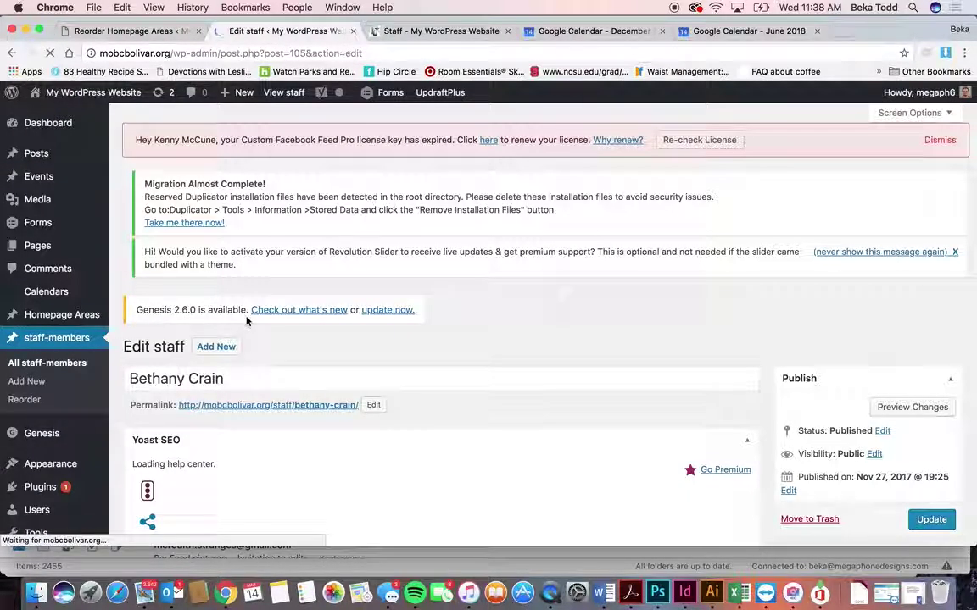
scroll(245, 321, "down", 5)
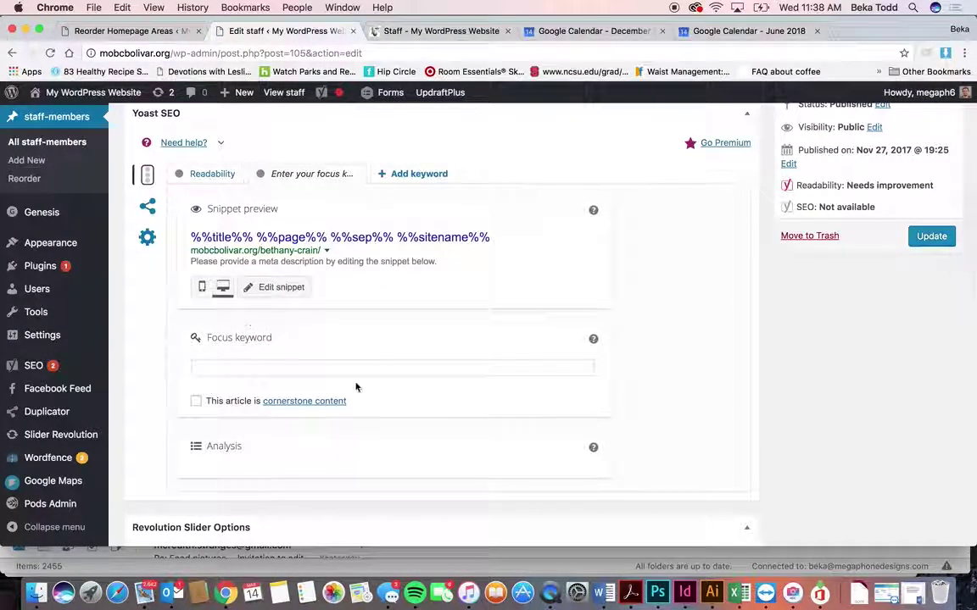
scroll(356, 387, "up", 3)
scroll(290, 303, "down", 5)
scroll(290, 304, "down", 3)
scroll(290, 306, "up", 12)
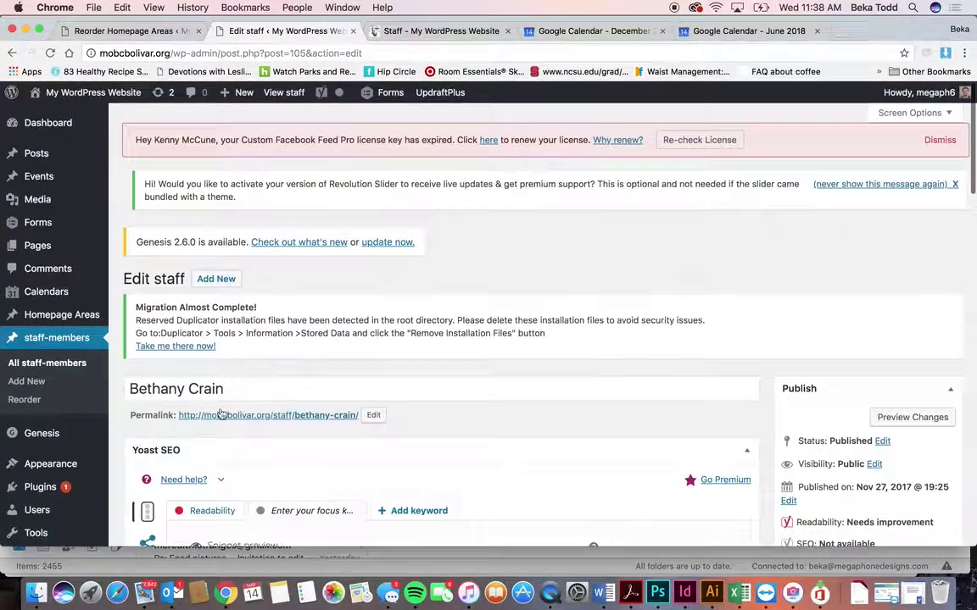
Step: Review the staff entry's More Fields, from name, position title and bio down to email, phone, staff photo and other images
scroll(222, 380, "down", 10)
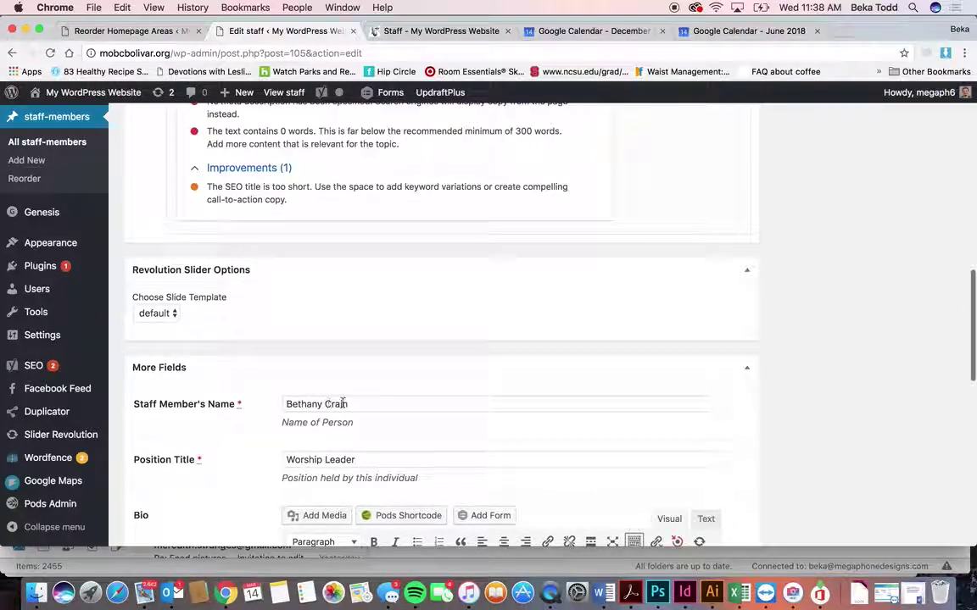
scroll(346, 404, "down", 2)
scroll(323, 388, "down", 8)
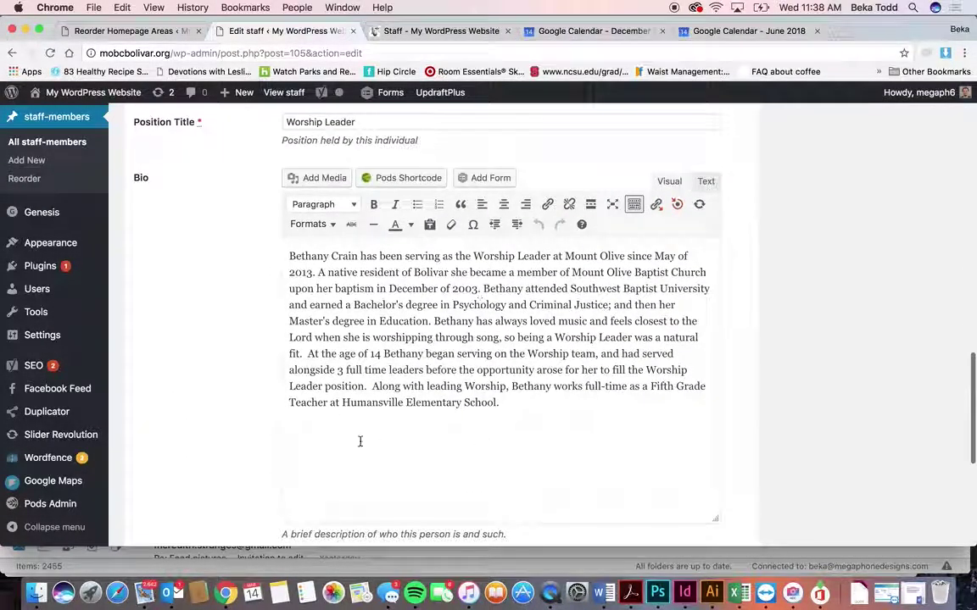
scroll(355, 427, "down", 10)
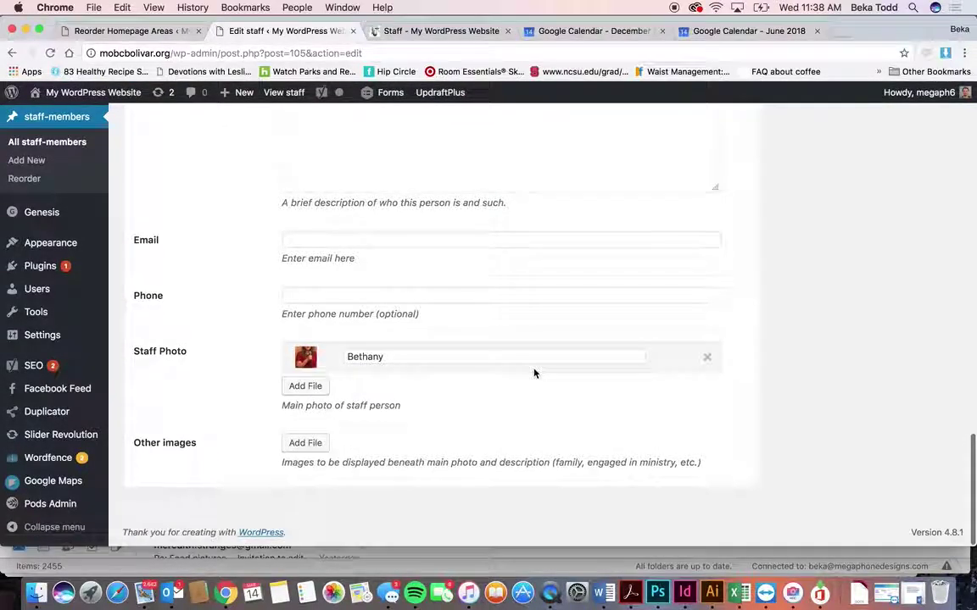
Step: Leave the staff entry for the staff-members list and start a new staff member entry
scroll(534, 373, "up", 20)
scroll(762, 373, "down", 5)
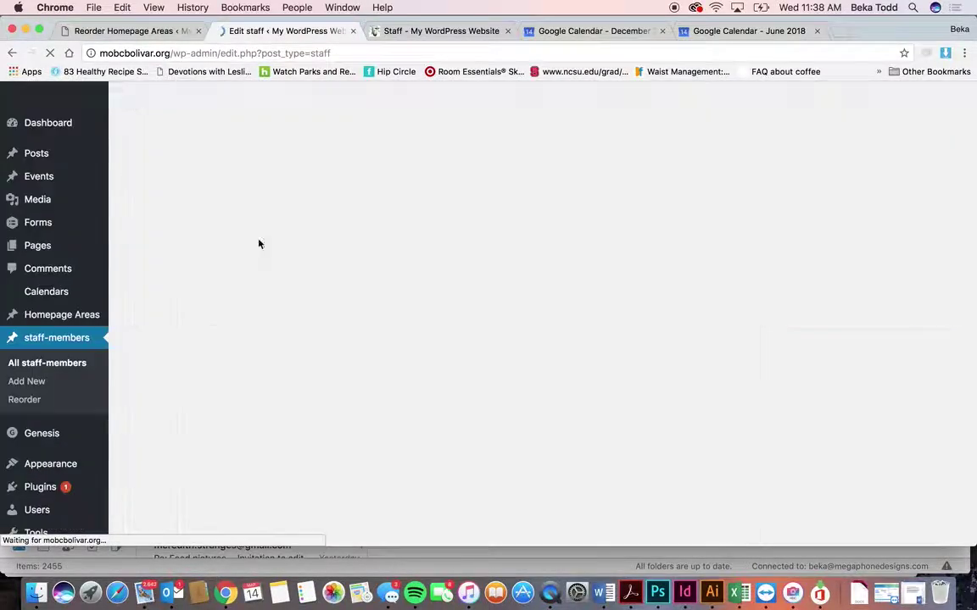
scroll(266, 363, "down", 4)
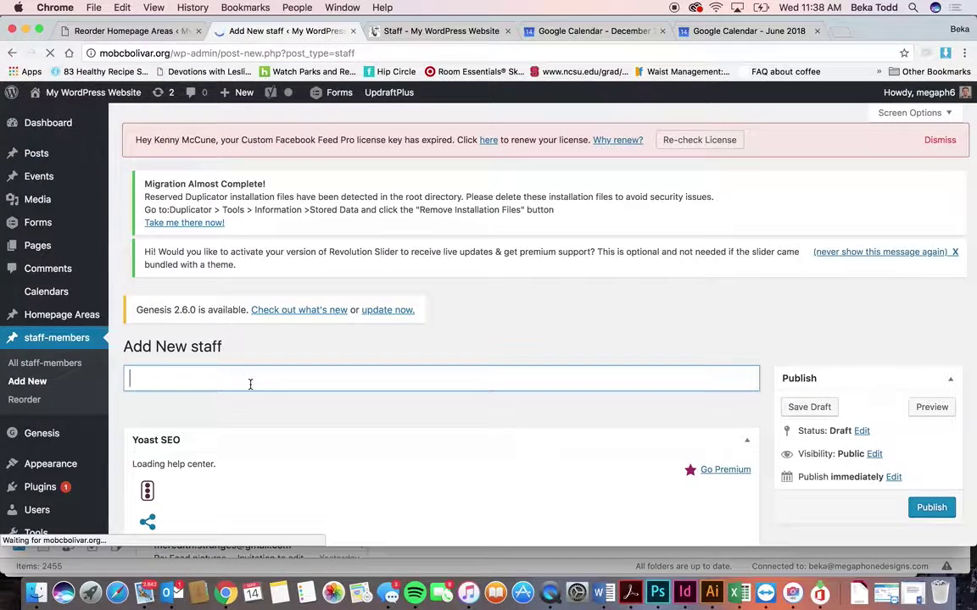
Step: Examine the blank new staff form, from its title down to More Fields and the photo uploads, without entering anything
scroll(251, 386, "down", 10)
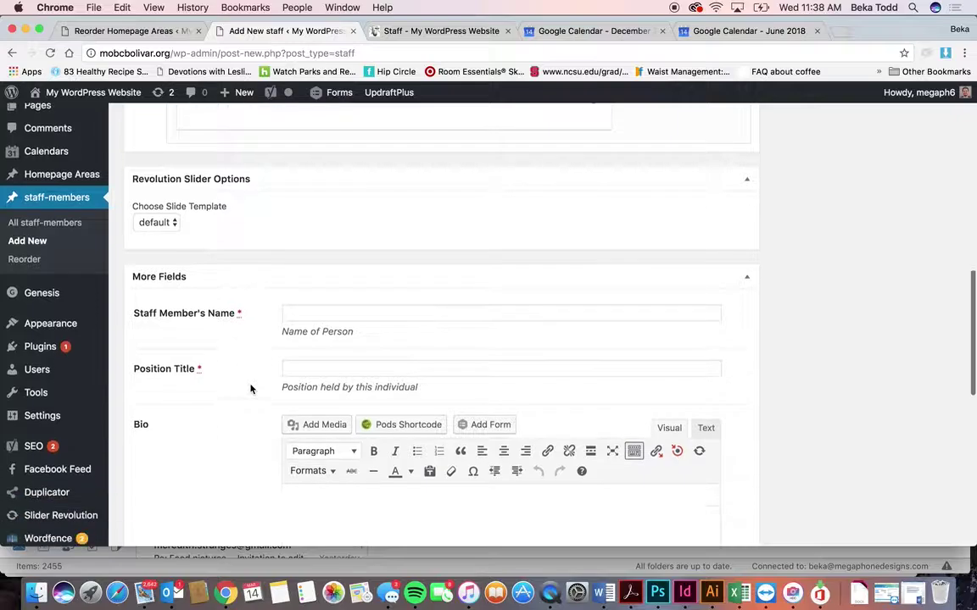
scroll(253, 388, "up", 3)
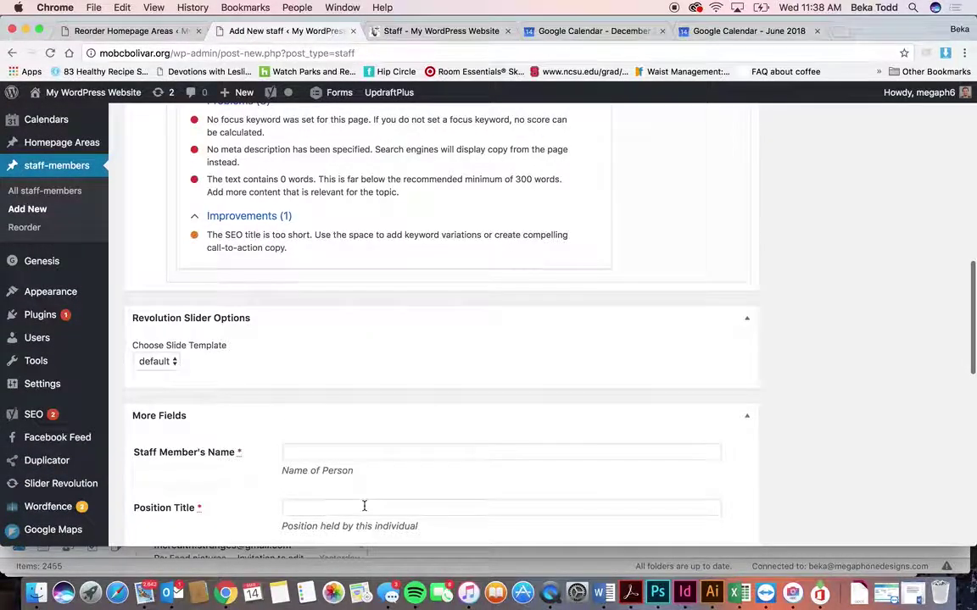
scroll(364, 506, "down", 10)
scroll(363, 509, "down", 2)
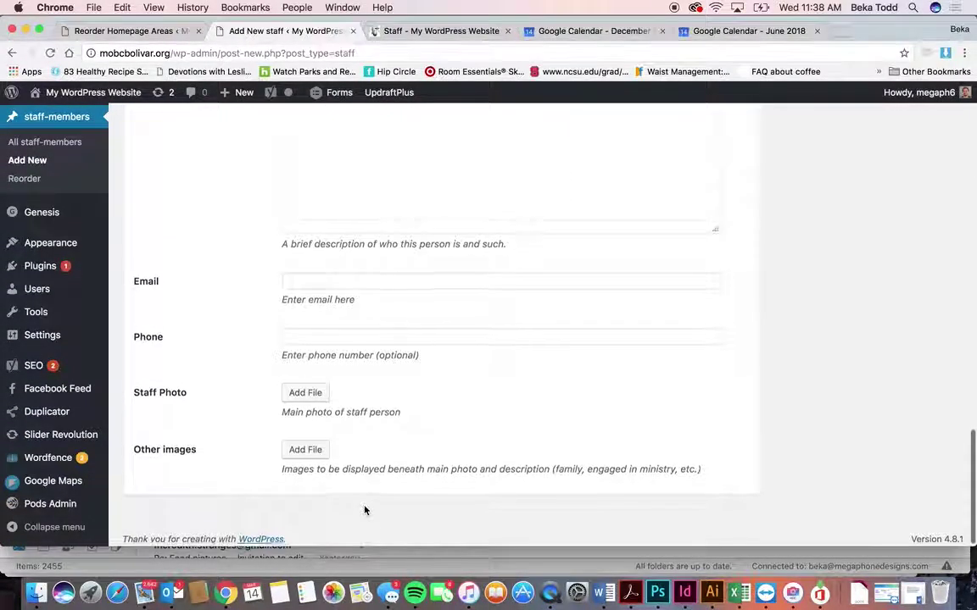
scroll(251, 354, "up", 5)
scroll(251, 354, "up", 15)
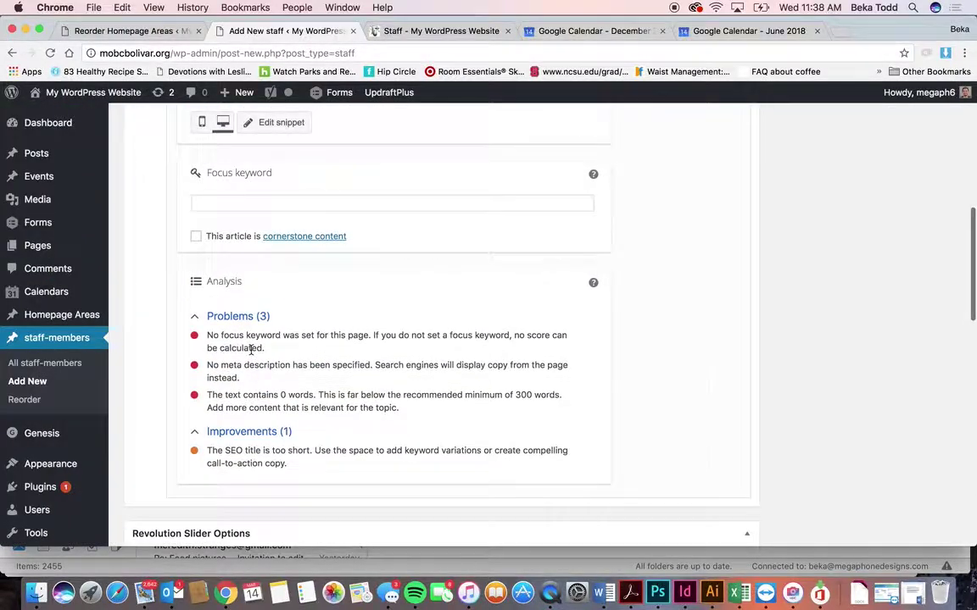
scroll(789, 349, "down", 2)
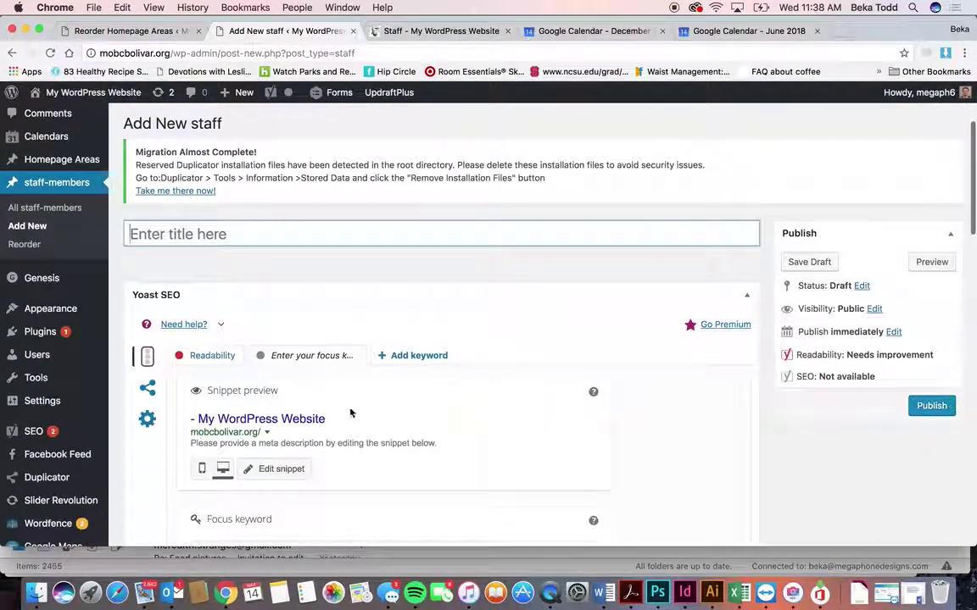
Step: Open the page for reordering staff members and compare its order with the public Staff page
left_click(26, 245)
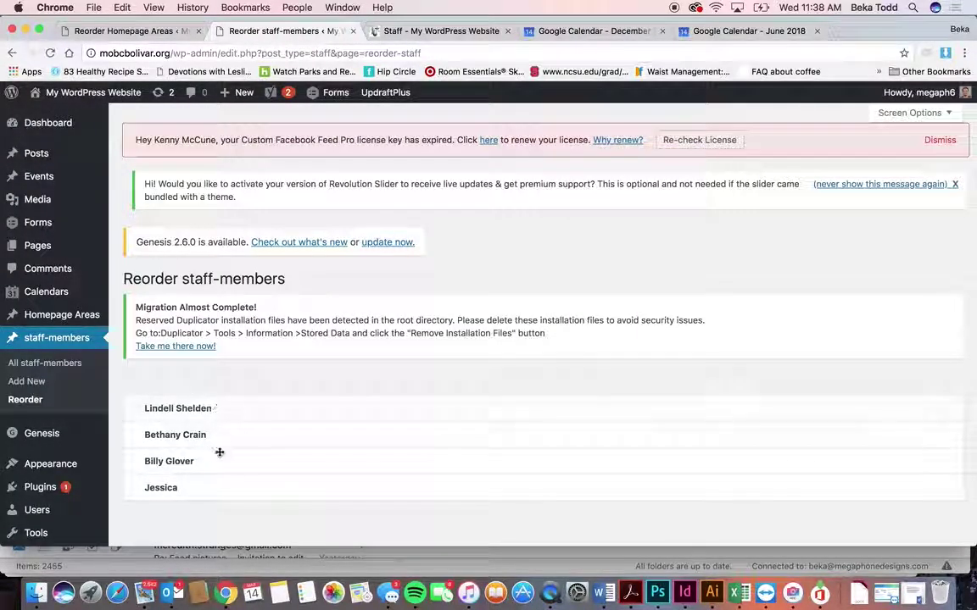
left_click(437, 31)
scroll(416, 318, "up", 10)
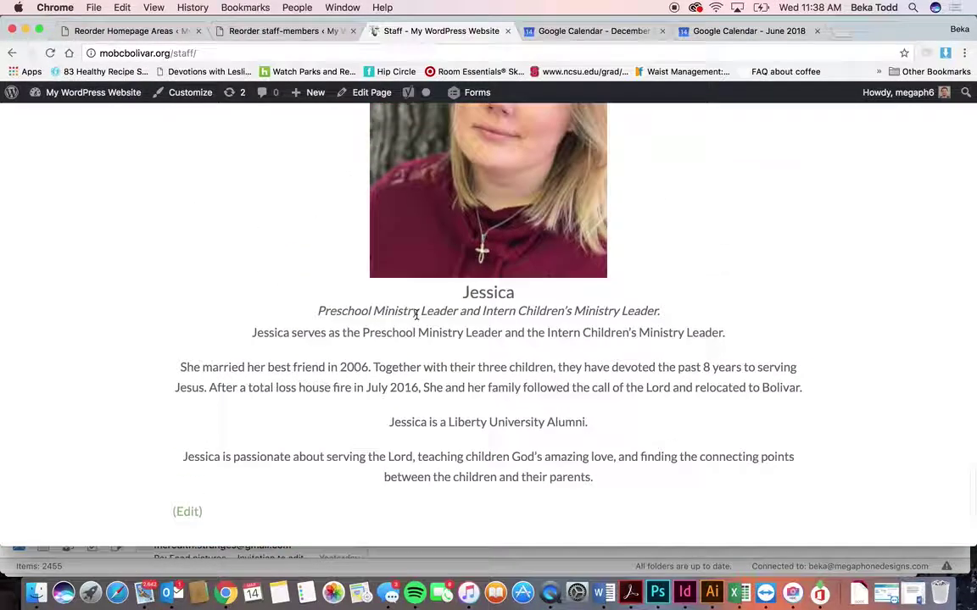
scroll(416, 317, "up", 5)
left_click(280, 31)
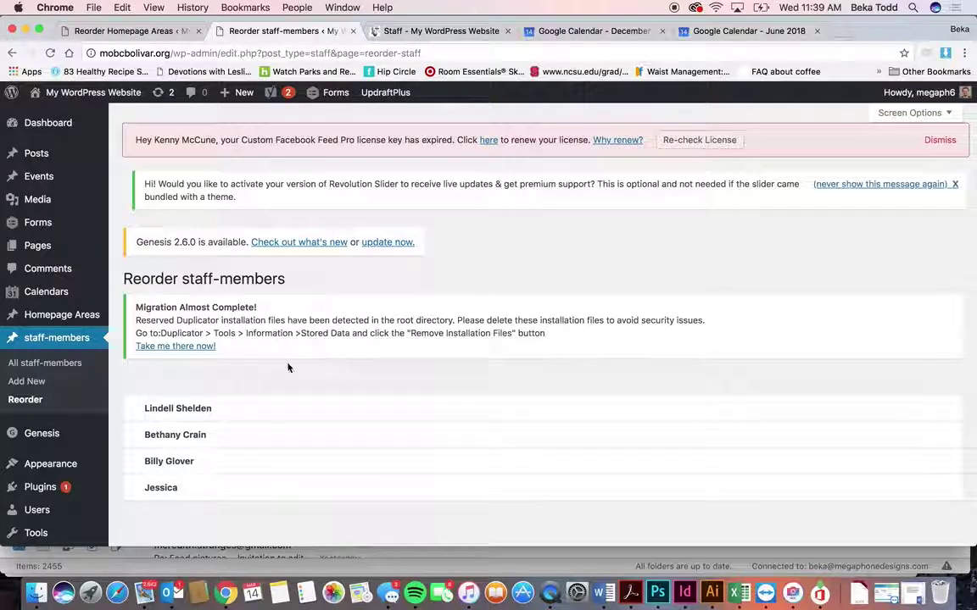
Step: Look over the Genesis and Appearance options in the admin and open the Widgets page
scroll(125, 394, "down", 2)
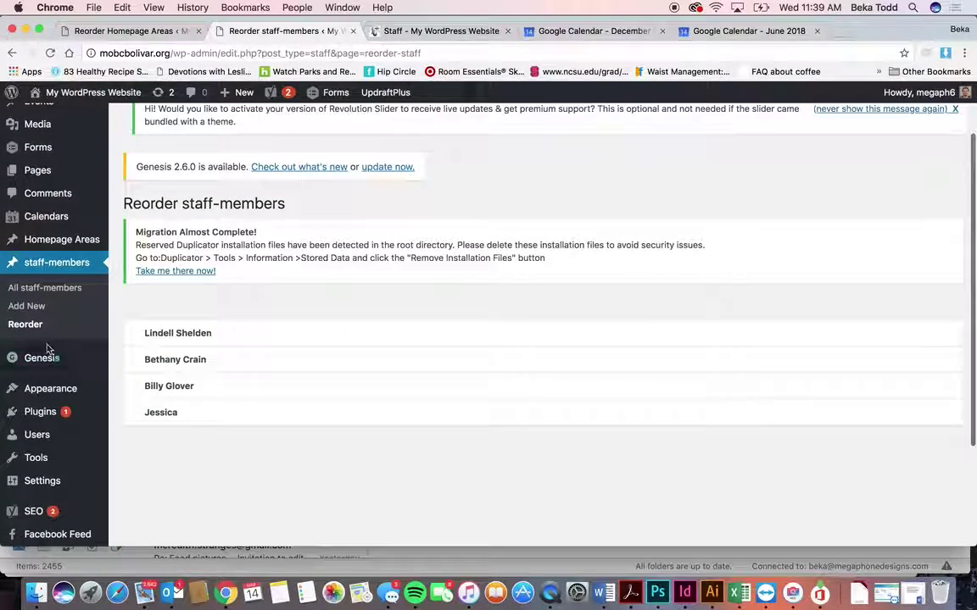
scroll(45, 373, "down", 2)
scroll(45, 373, "down", 1)
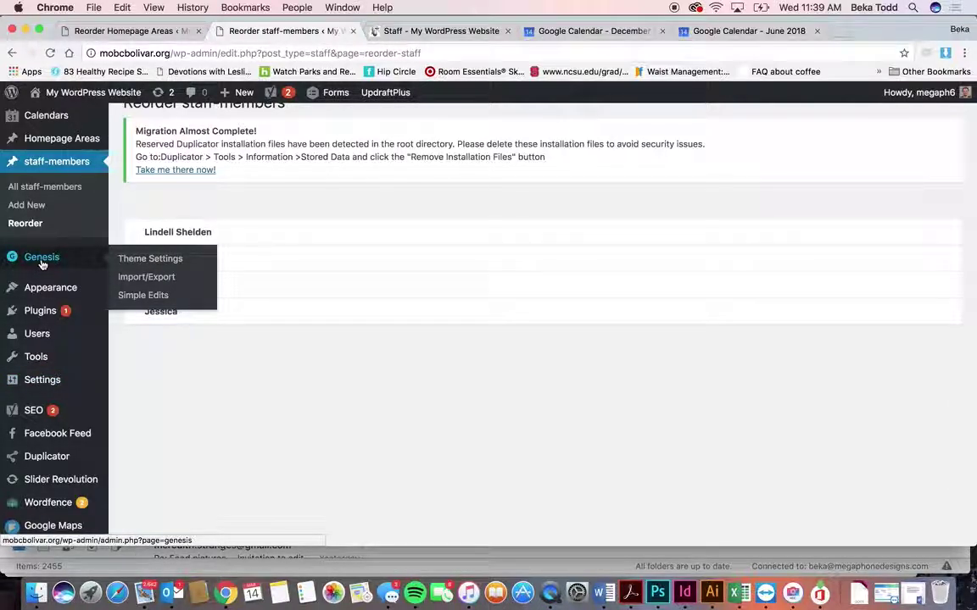
scroll(41, 264, "down", 2)
mouse_move(51, 244)
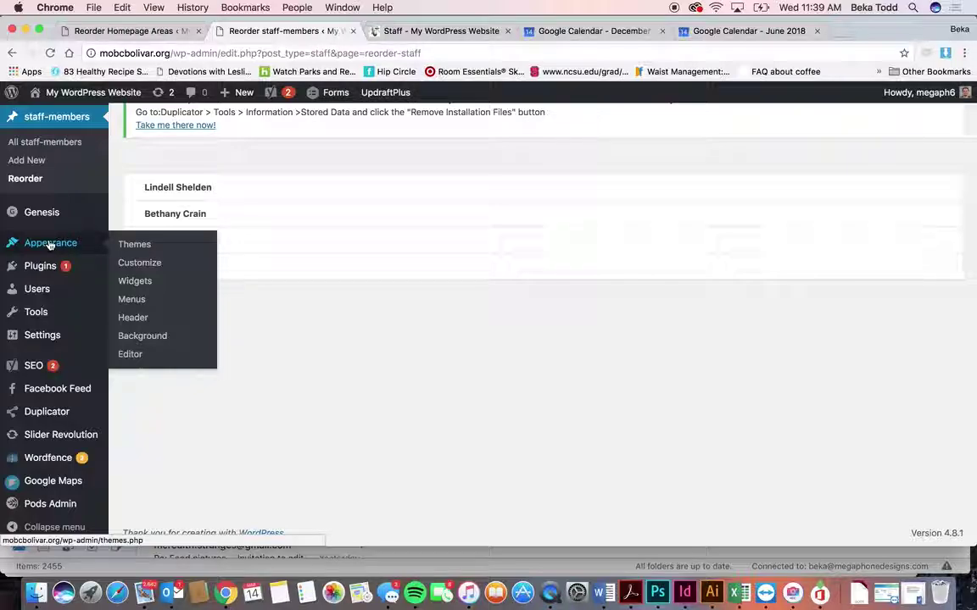
left_click(138, 283)
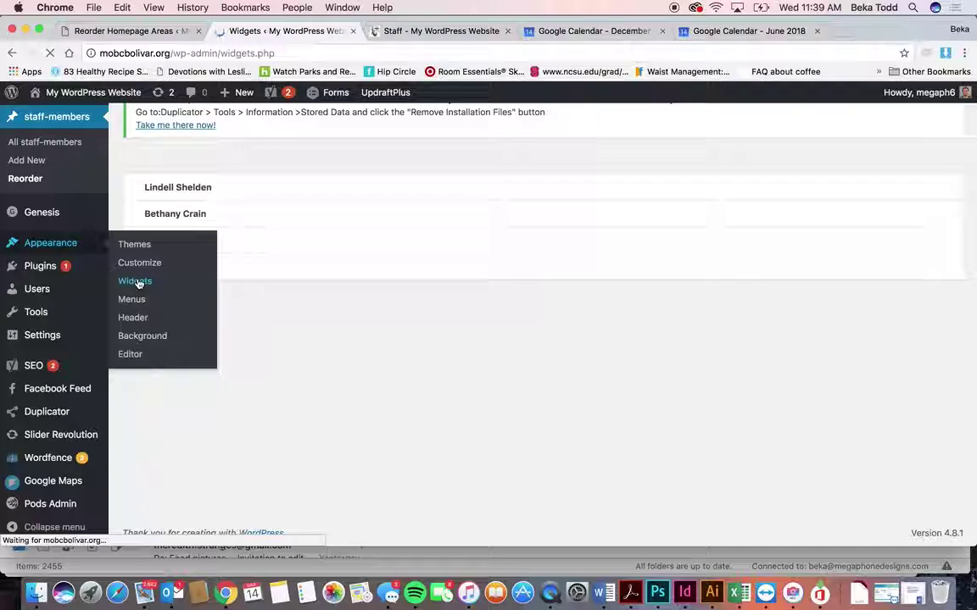
Step: View the settings of the Image (Simple) widget and the Custom Menu widget in the Header Right area without changing them
scroll(136, 283, "down", 5)
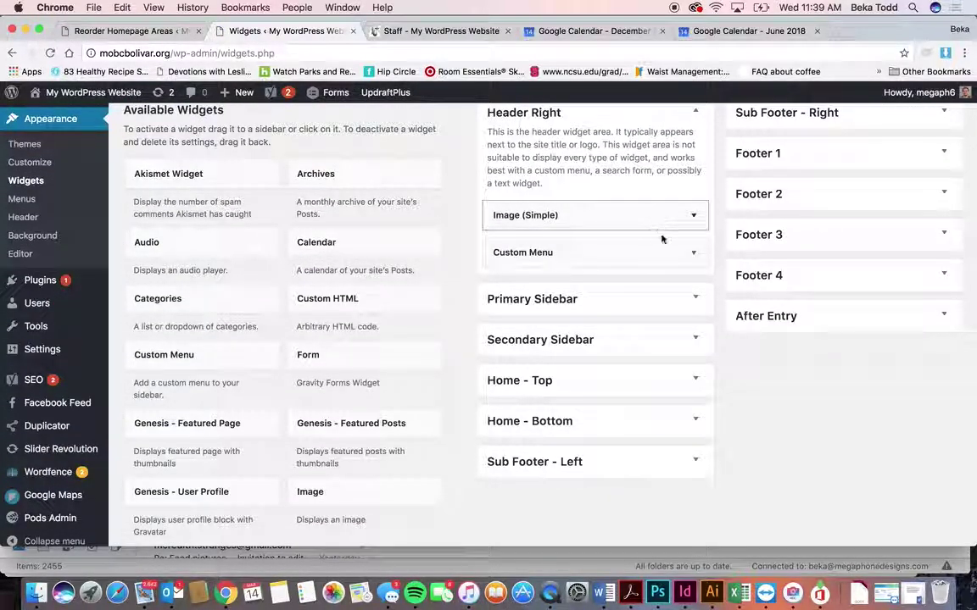
scroll(680, 265, "up", 1)
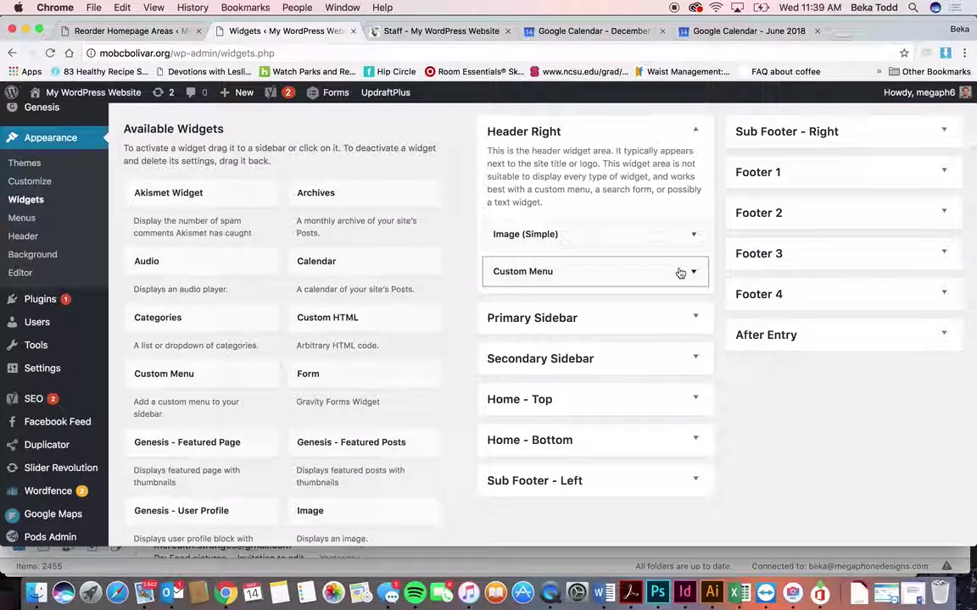
left_click(694, 236)
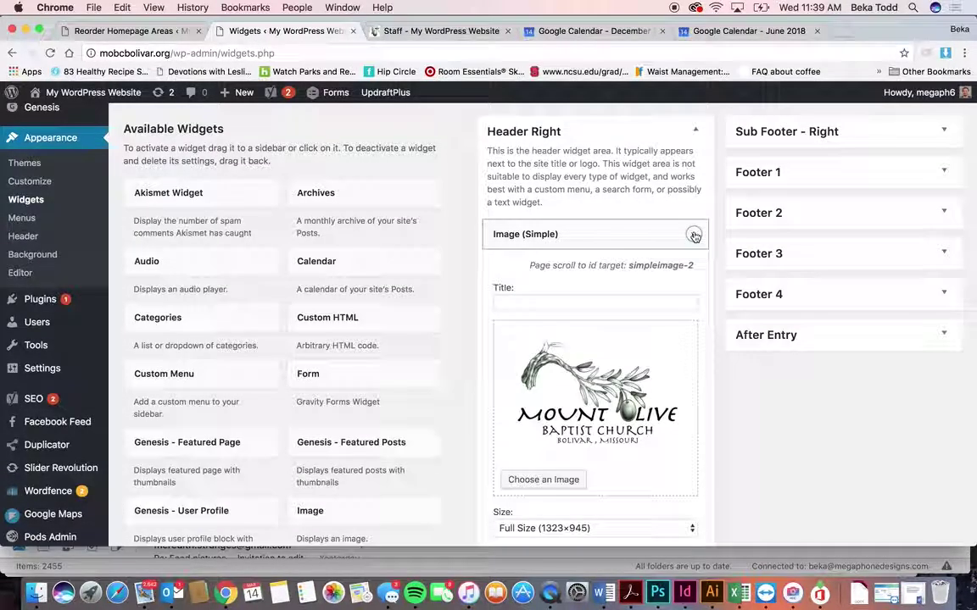
scroll(582, 442, "down", 2)
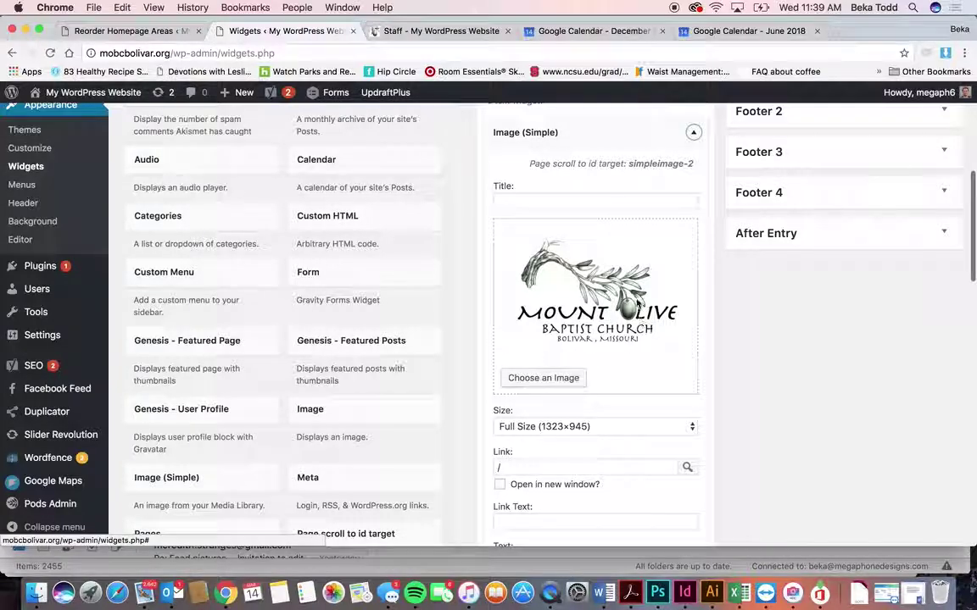
left_click(694, 133)
left_click(694, 170)
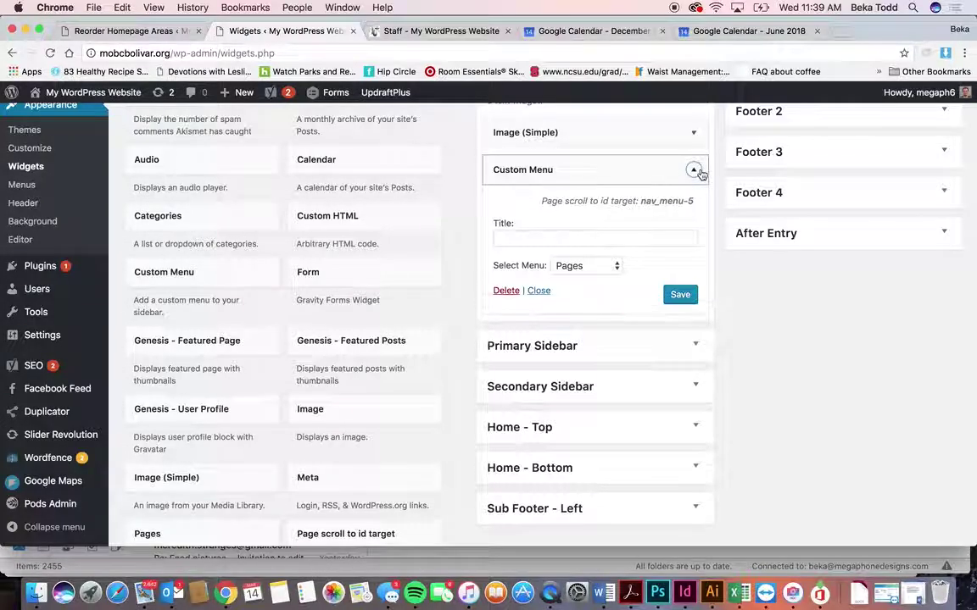
Step: View the menu choices of the Custom Menu widget in Header Right, keep Pages selected, and collapse the widget
left_click(607, 268)
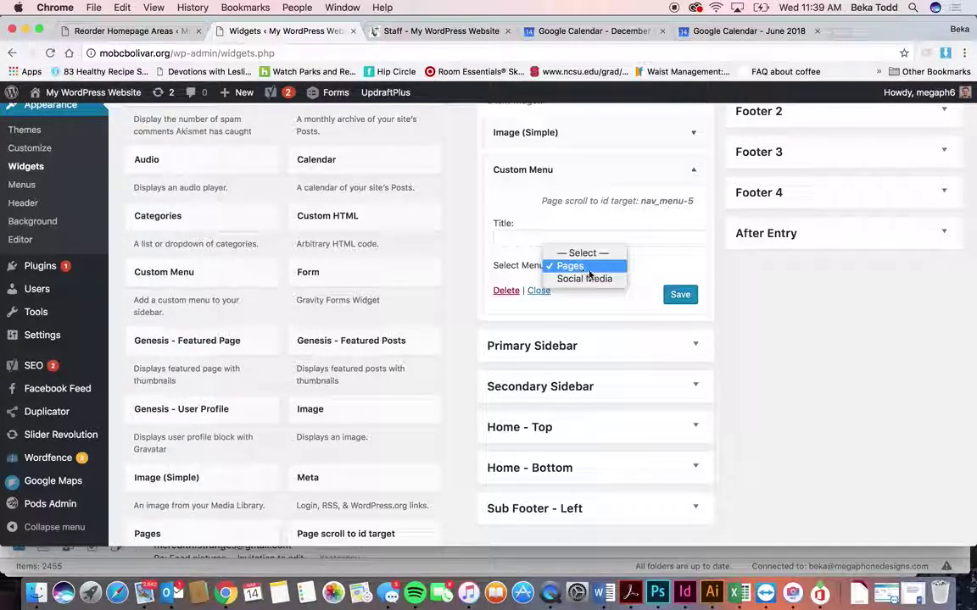
left_click(625, 155)
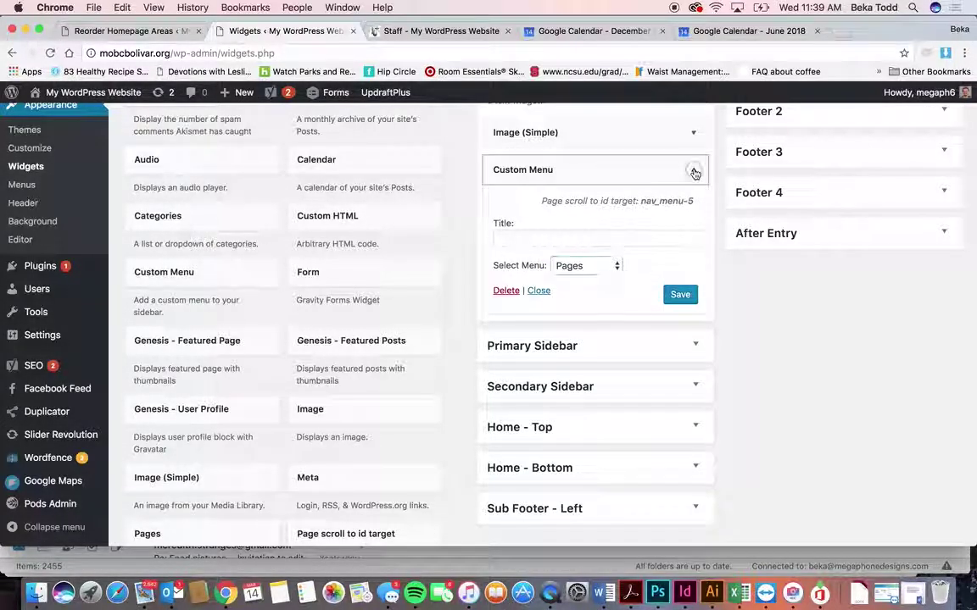
left_click(695, 173)
Step: Expand the Sub Footer - Right, Footer 1 and Footer 2 areas and view the settings of both footers' Custom Menu widgets
scroll(695, 173, "up", 3)
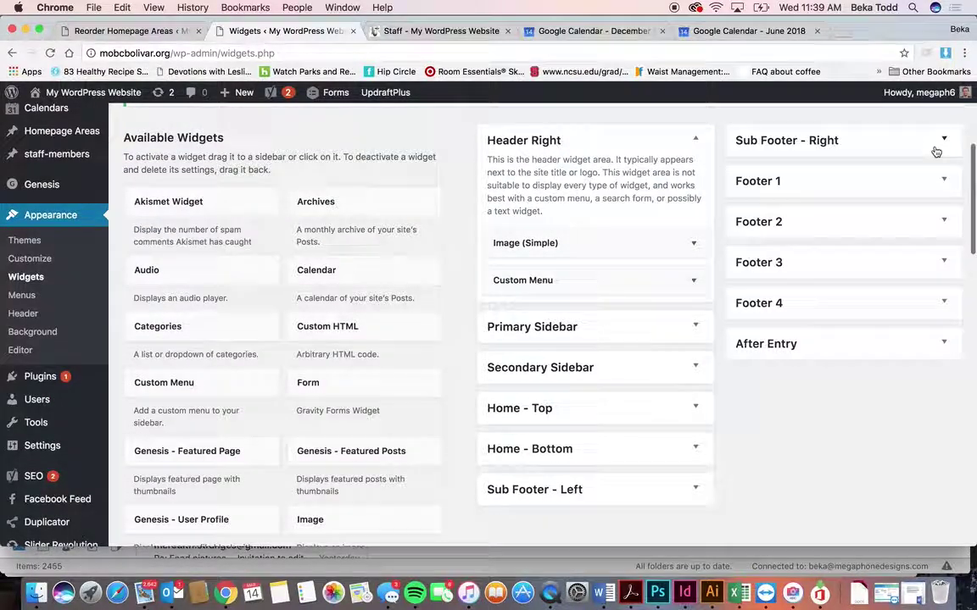
left_click(935, 150)
left_click(932, 237)
left_click(882, 291)
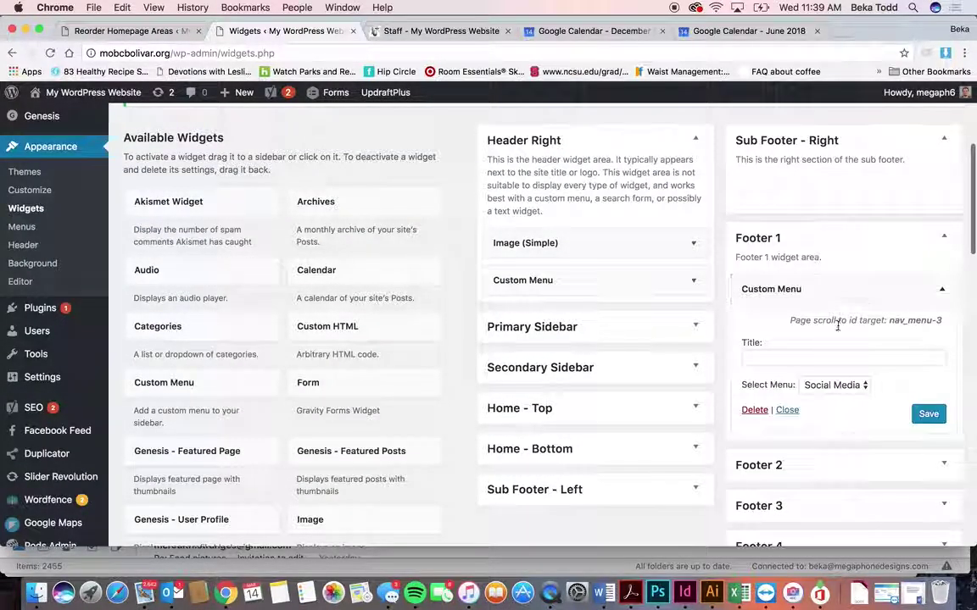
left_click(942, 289)
left_click(945, 335)
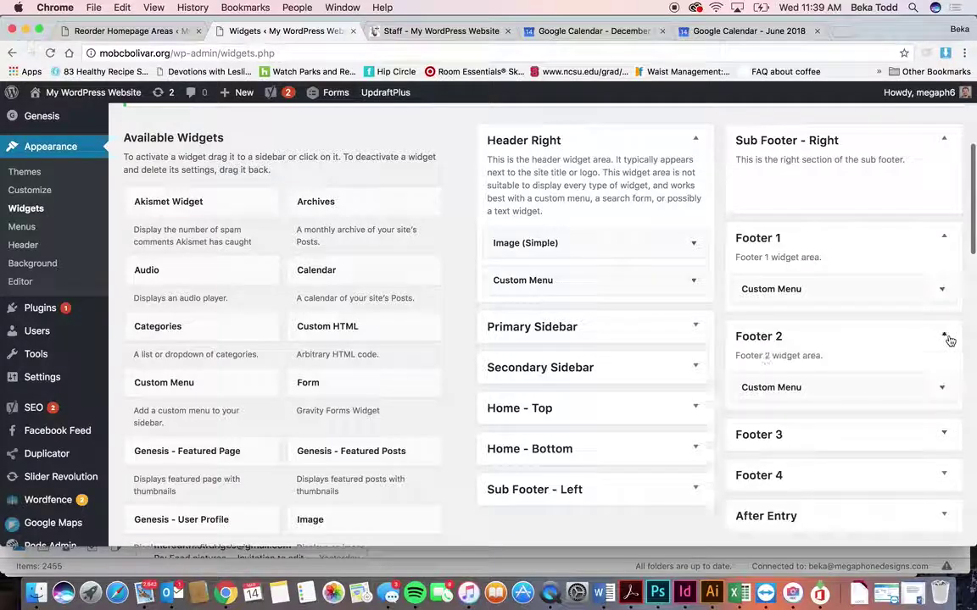
left_click(933, 393)
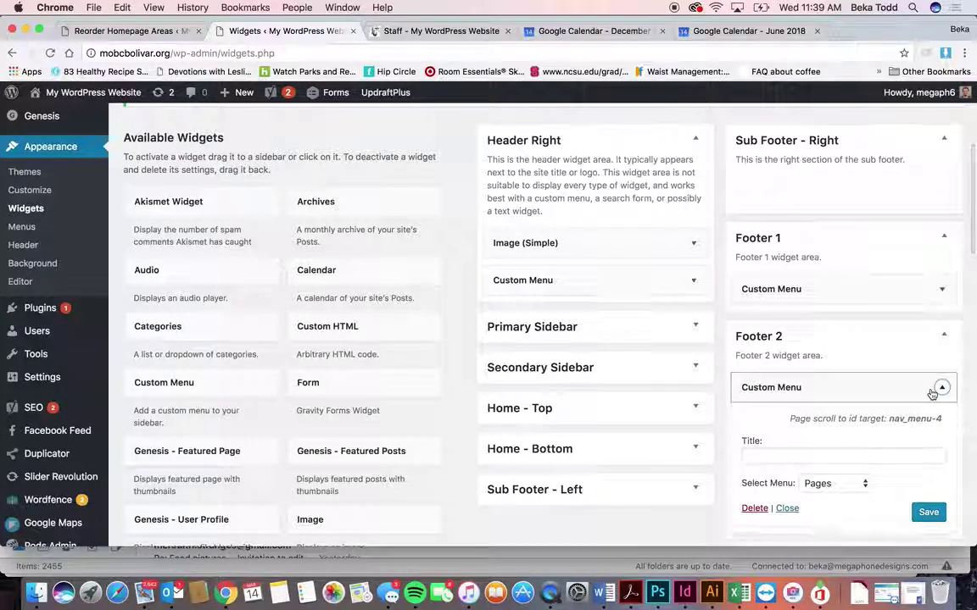
left_click(932, 393)
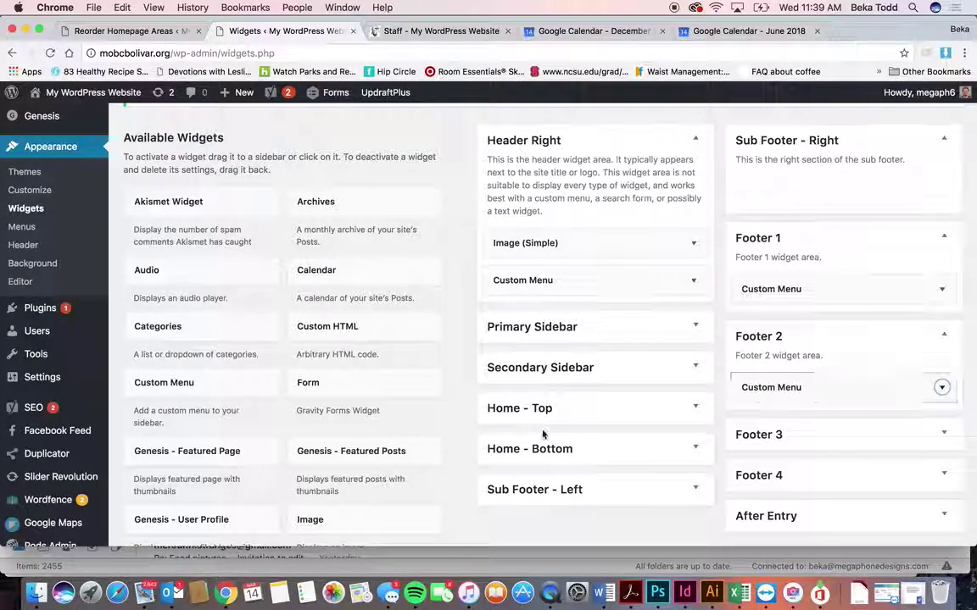
Step: Add an Image widget to the Footer 1 area
scroll(342, 228, "down", 1)
scroll(342, 229, "down", 3)
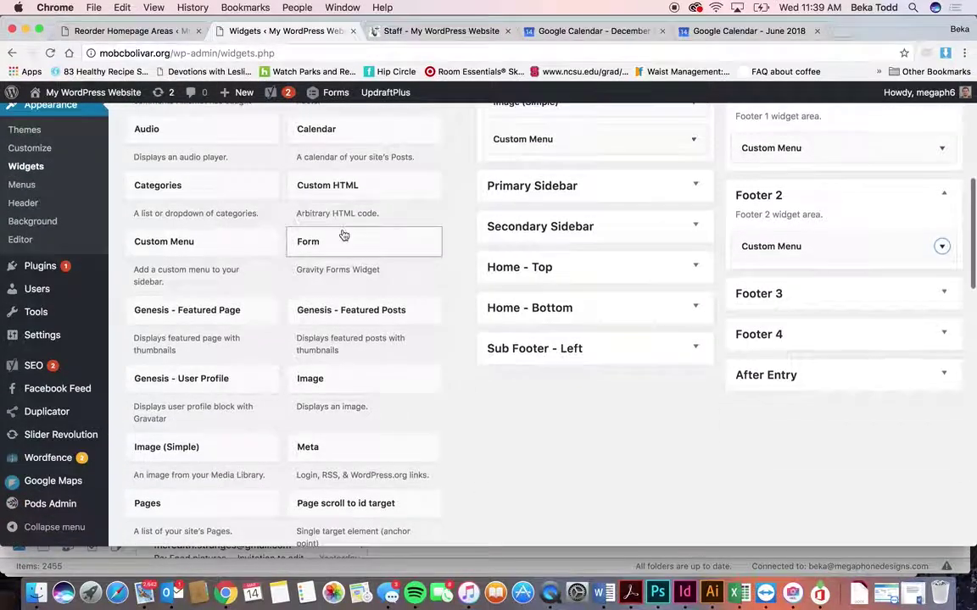
left_click(329, 386)
scroll(328, 446, "down", 5)
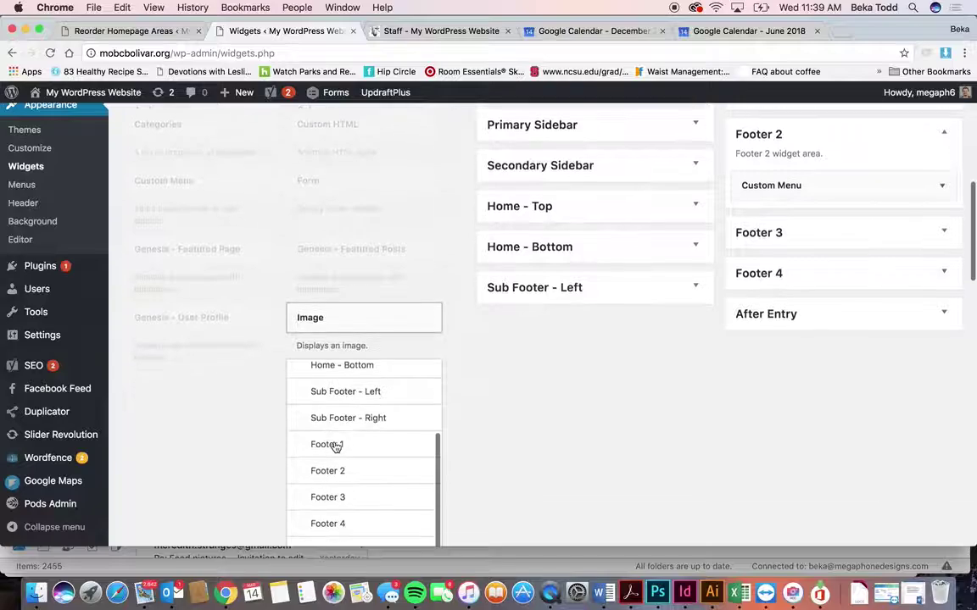
scroll(334, 514, "down", 3)
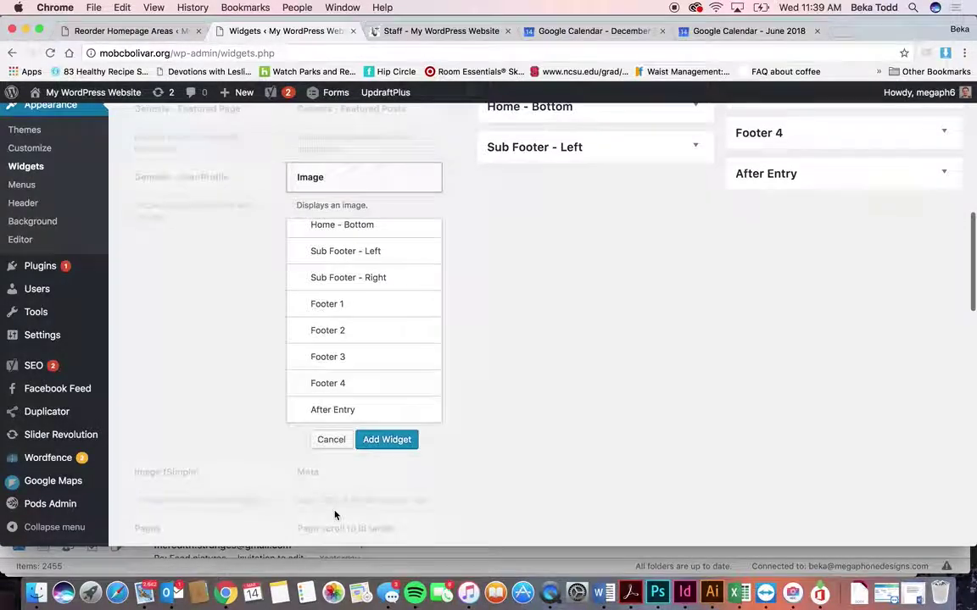
scroll(359, 331, "up", 1)
left_click(359, 326)
left_click(387, 441)
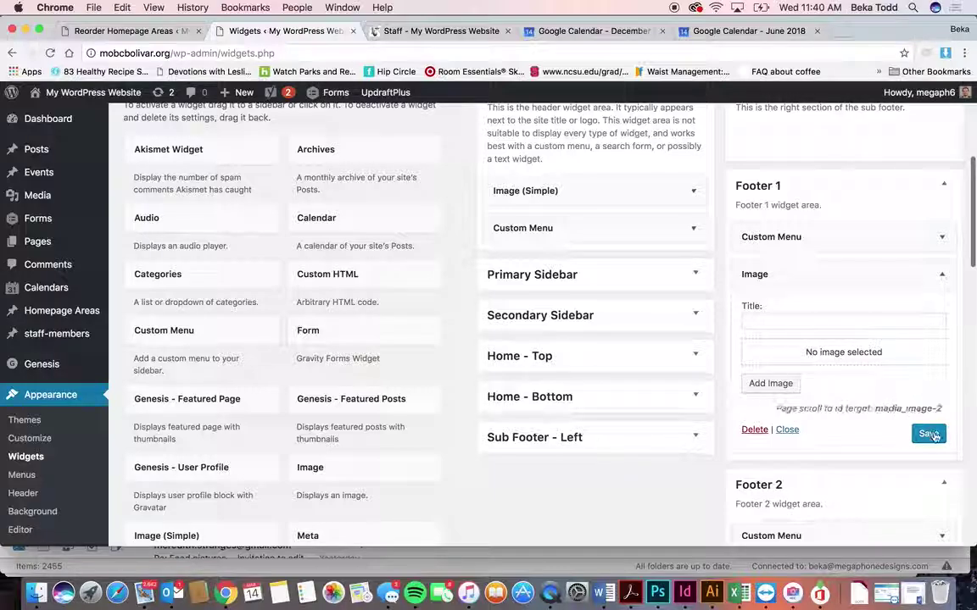
Step: Move the Image widget from Footer 1 to above the Custom Menu in Footer 2, and delete it
left_click(935, 283)
left_click_drag(926, 281, 898, 368)
left_click(941, 335)
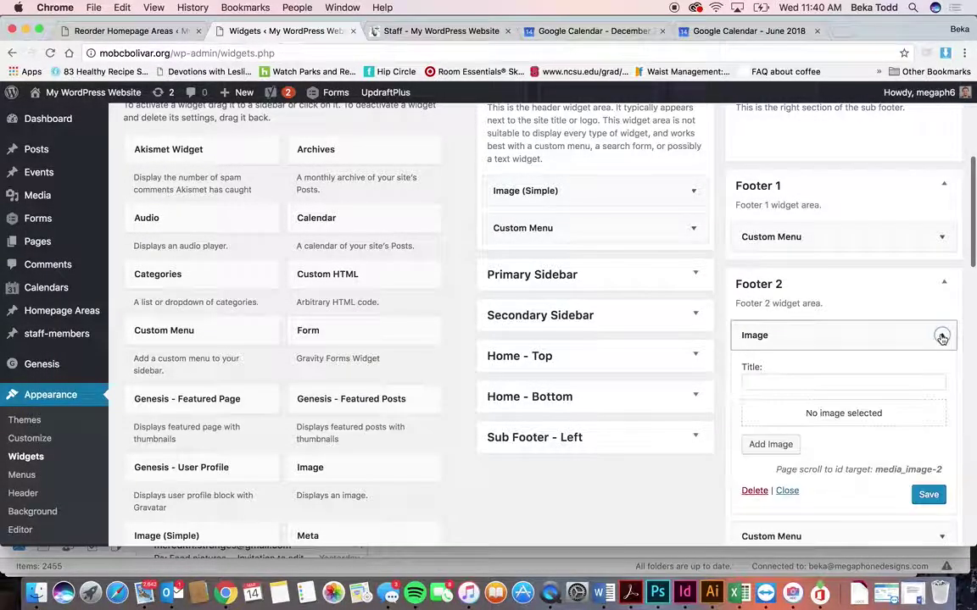
scroll(940, 329, "down", 1)
left_click(757, 457)
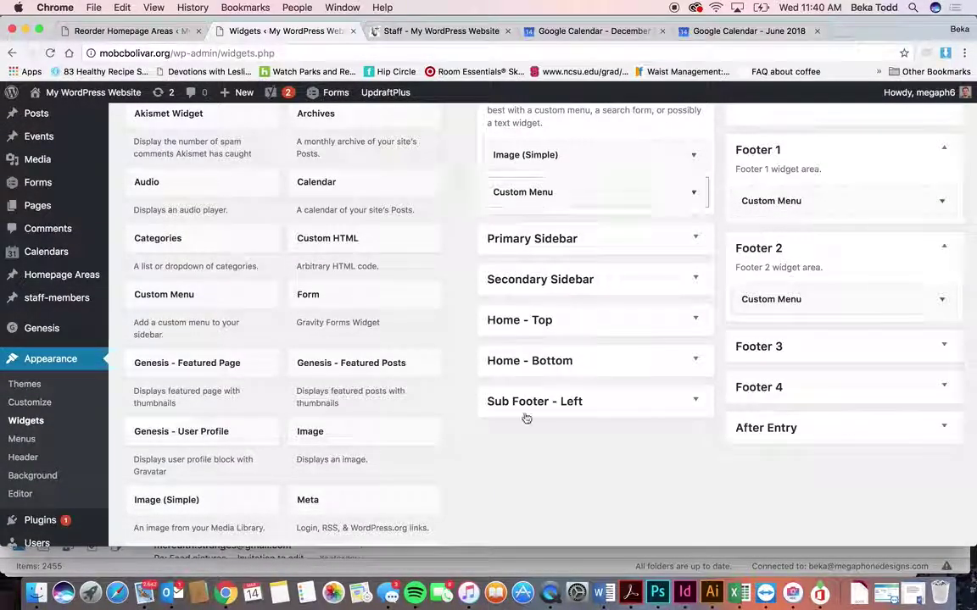
Step: Open the Menus page and look over the structure of the Pages menu and the pages available to add
scroll(617, 484, "up", 3)
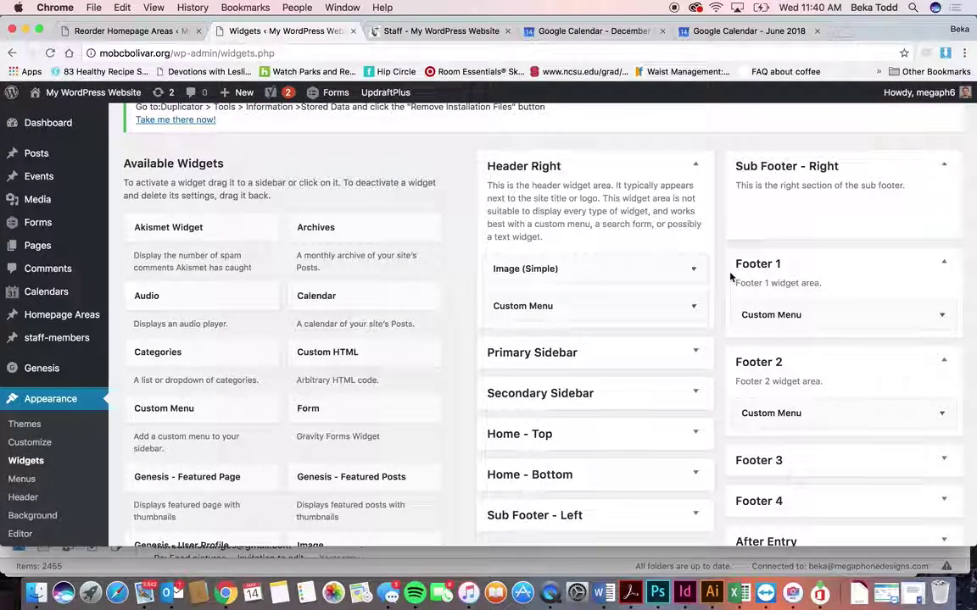
scroll(460, 294, "down", 2)
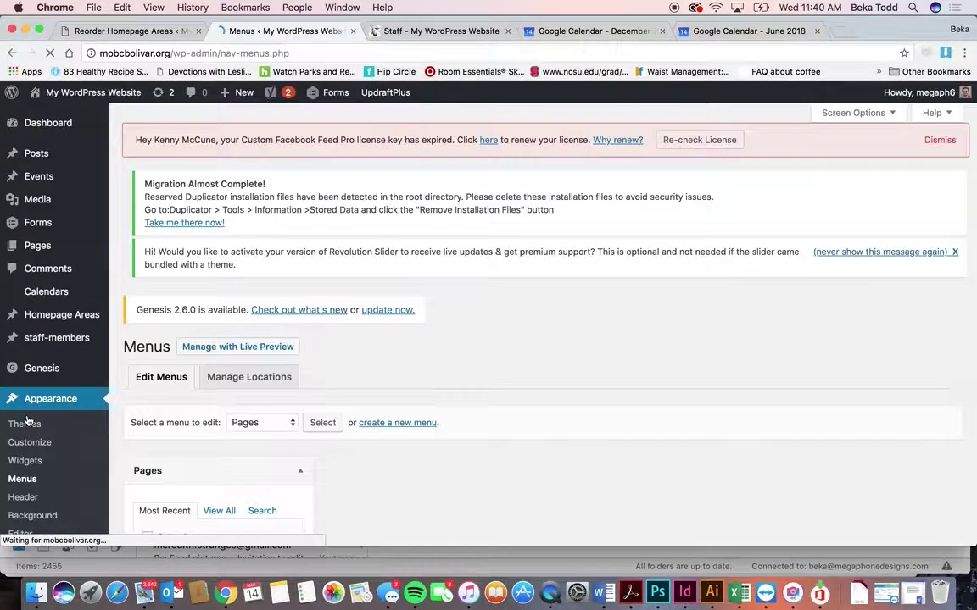
scroll(343, 412, "down", 5)
scroll(342, 412, "down", 4)
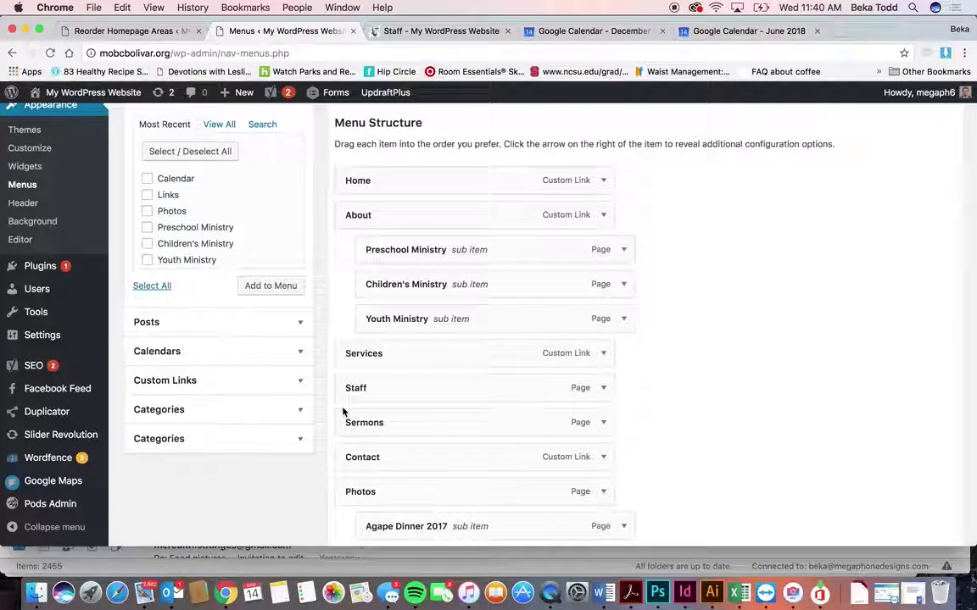
scroll(213, 159, "up", 1)
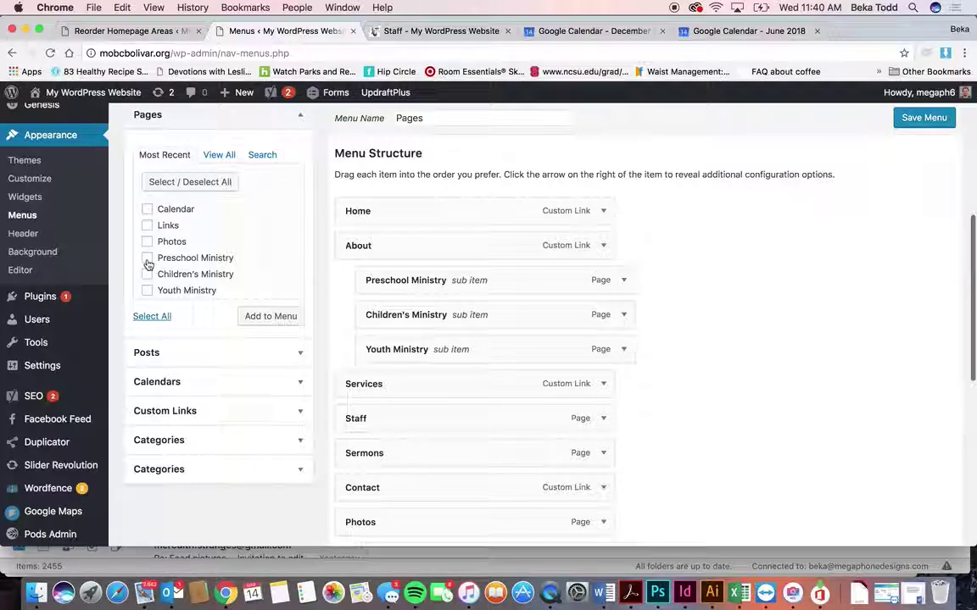
Step: Add the Links page from the most recent pages to the Pages menu
left_click(262, 154)
left_click(165, 154)
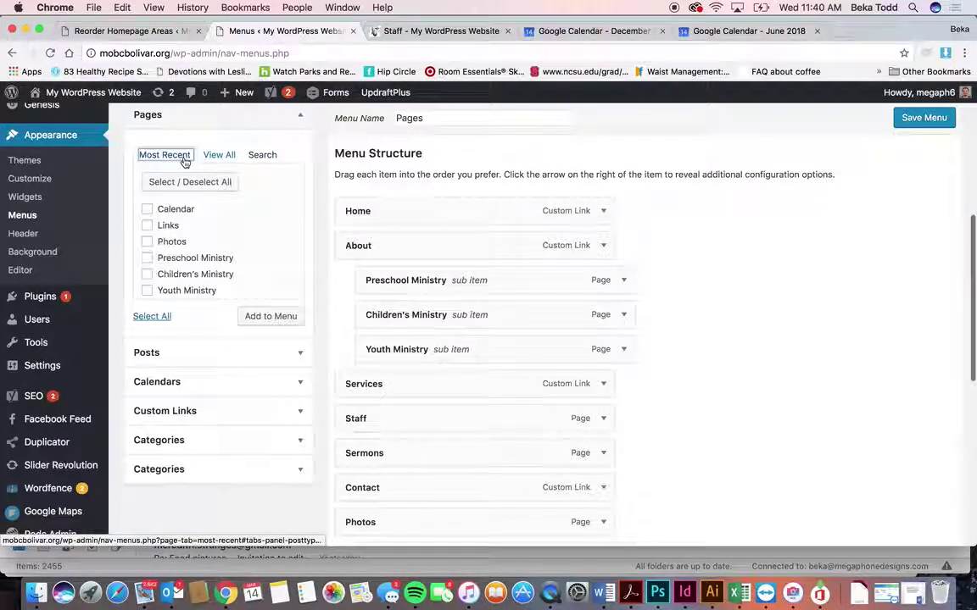
left_click(147, 226)
left_click(260, 315)
scroll(260, 317, "down", 3)
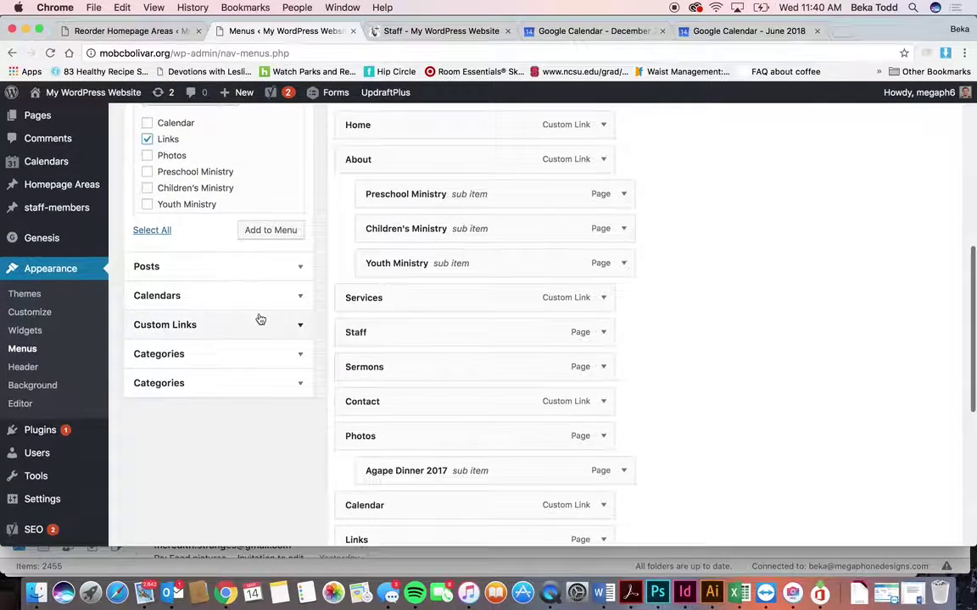
left_click(270, 229)
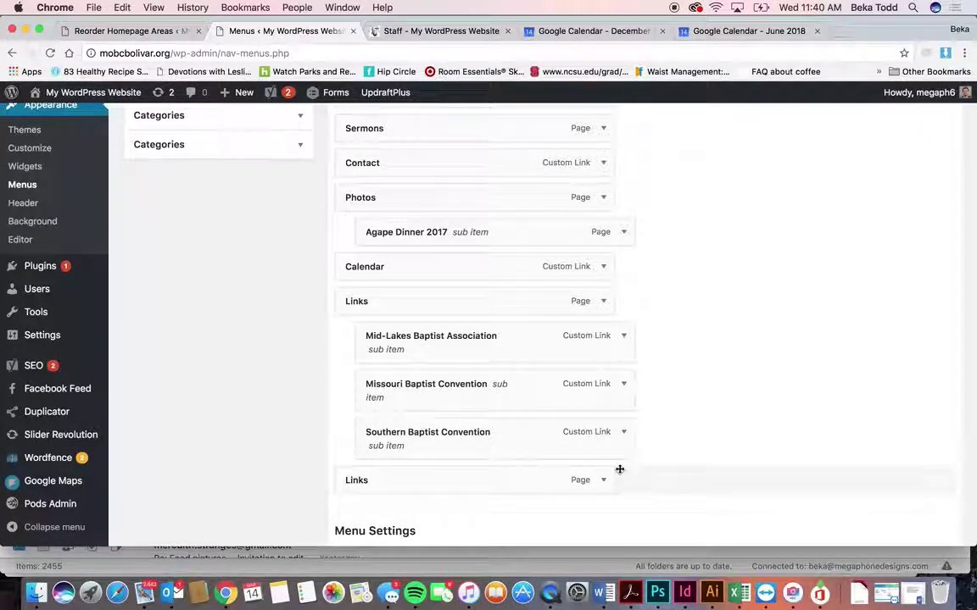
Step: Remove the duplicate Links item at the end of the Pages menu structure
left_click_drag(541, 486, 608, 484)
left_click(607, 481)
scroll(397, 480, "down", 1)
double_click(397, 480)
scroll(593, 456, "down", 2)
scroll(594, 456, "down", 1)
left_click(362, 442)
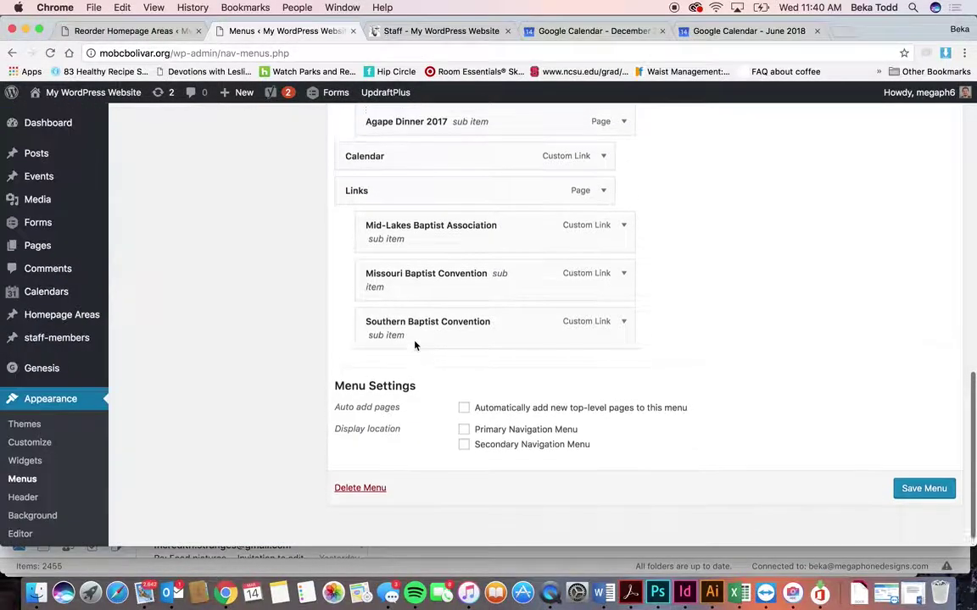
Step: Expand the Custom Links section and examine its URL and Link Text fields without entering anything
scroll(356, 316, "up", 3)
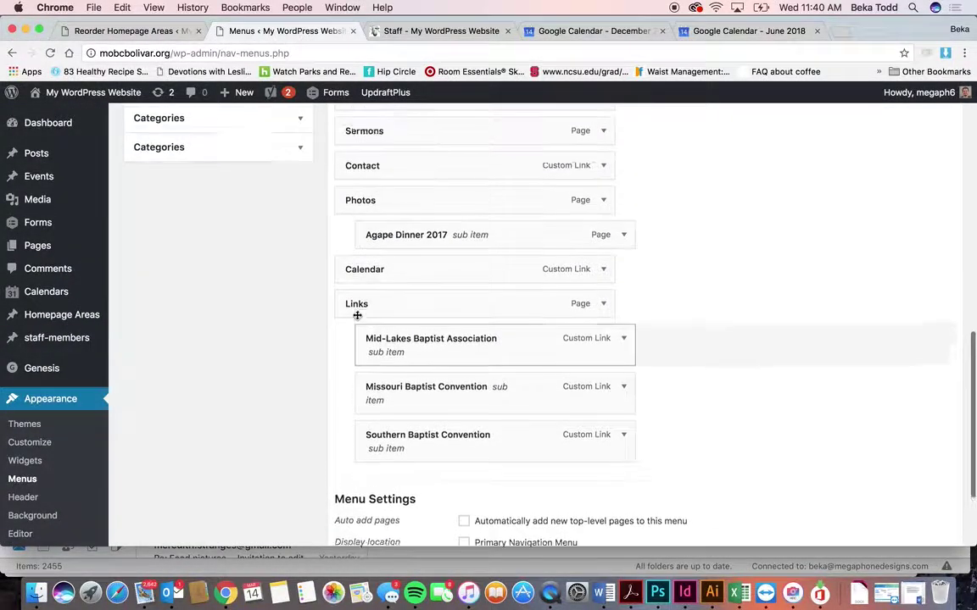
scroll(356, 316, "up", 2)
scroll(305, 353, "up", 2)
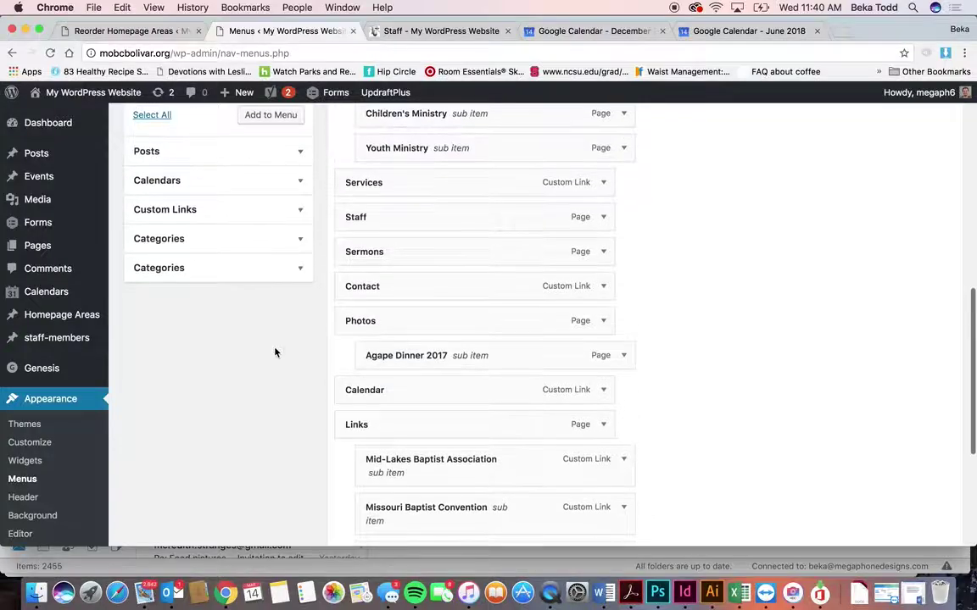
left_click(287, 218)
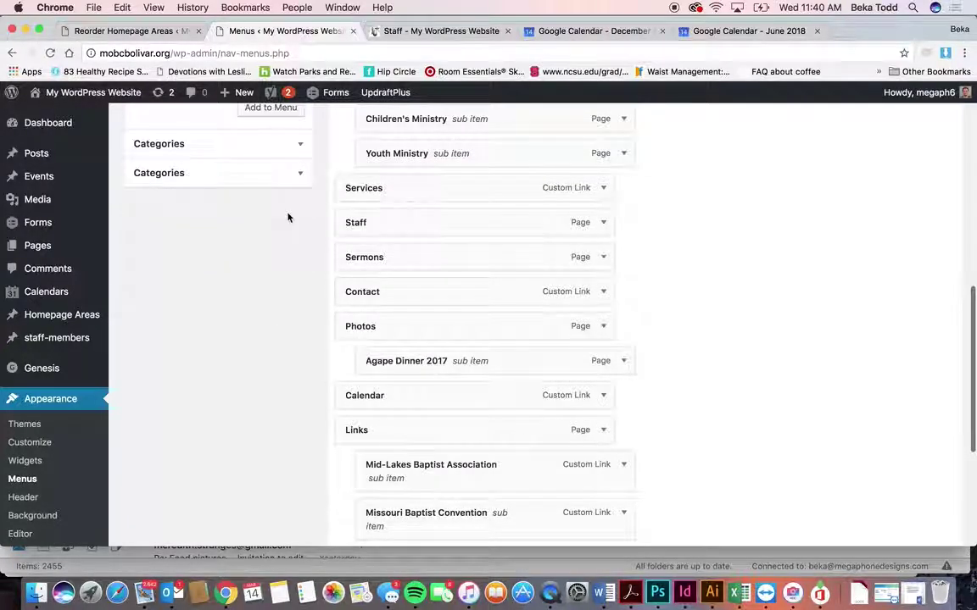
scroll(264, 273, "up", 4)
left_click(223, 215)
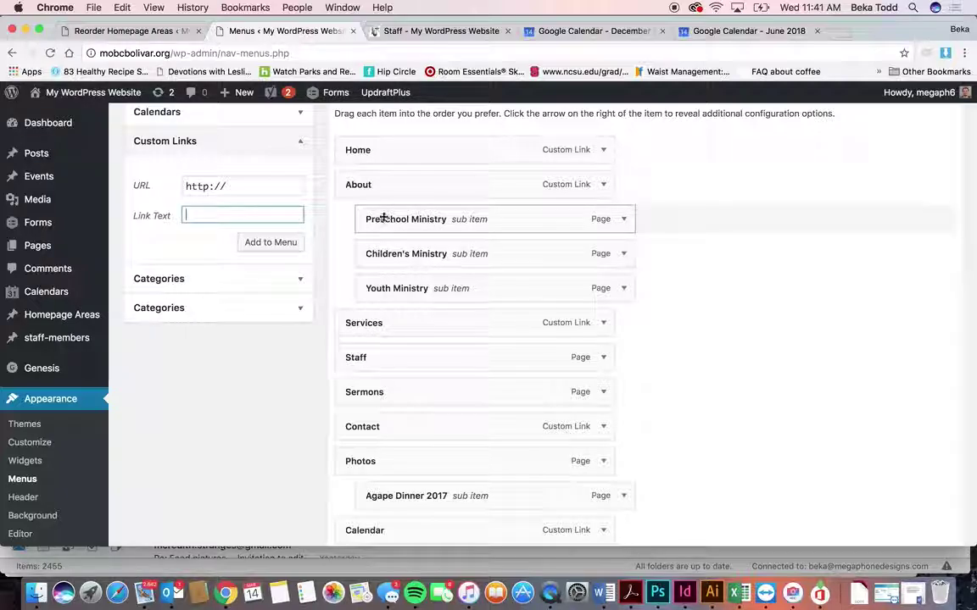
left_click(241, 188)
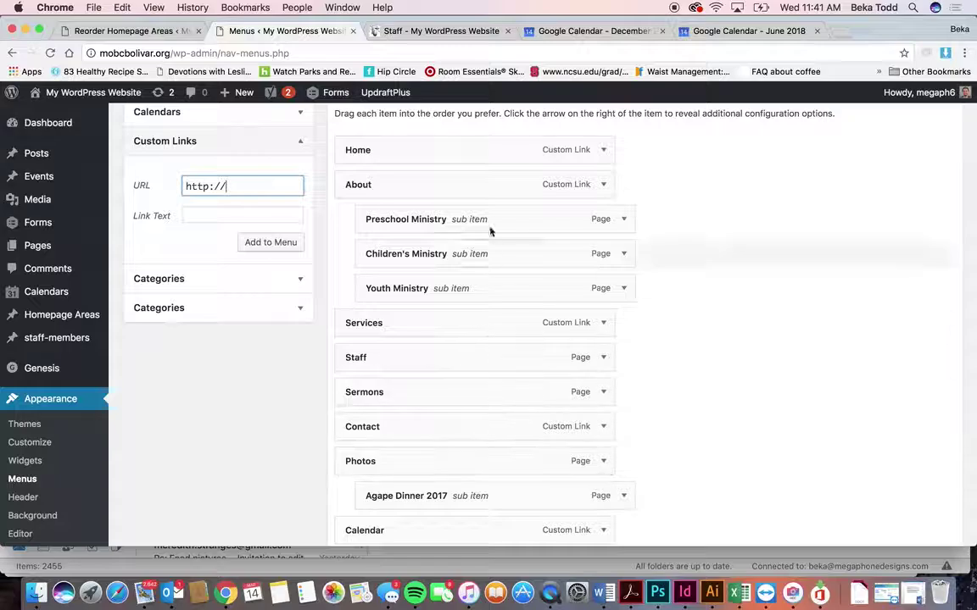
Step: Load the Social Media menu for editing and expand the settings of its Facebook custom link item
scroll(373, 362, "up", 5)
left_click(272, 251)
left_click(260, 263)
left_click(321, 252)
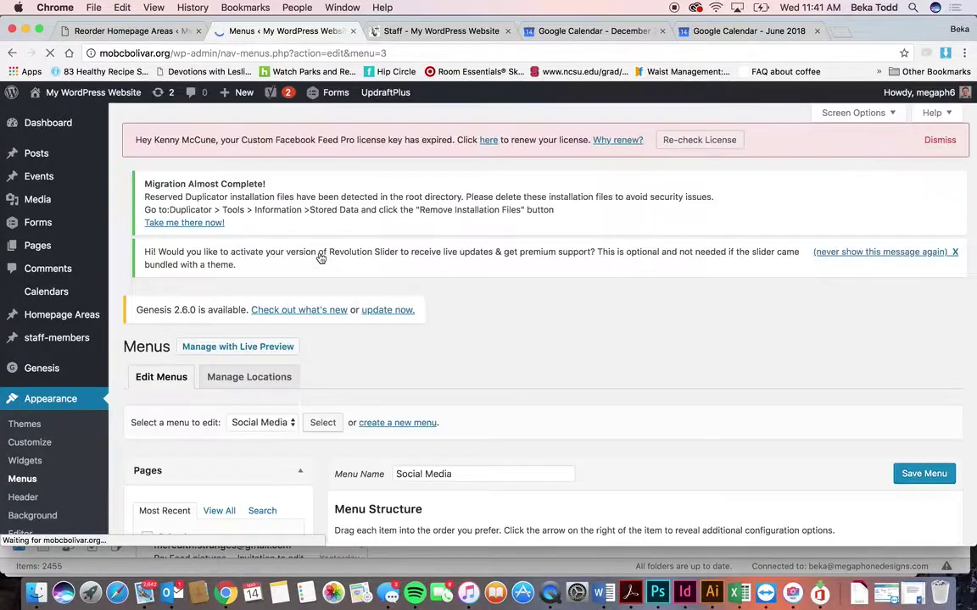
scroll(415, 327, "down", 3)
scroll(418, 328, "down", 1)
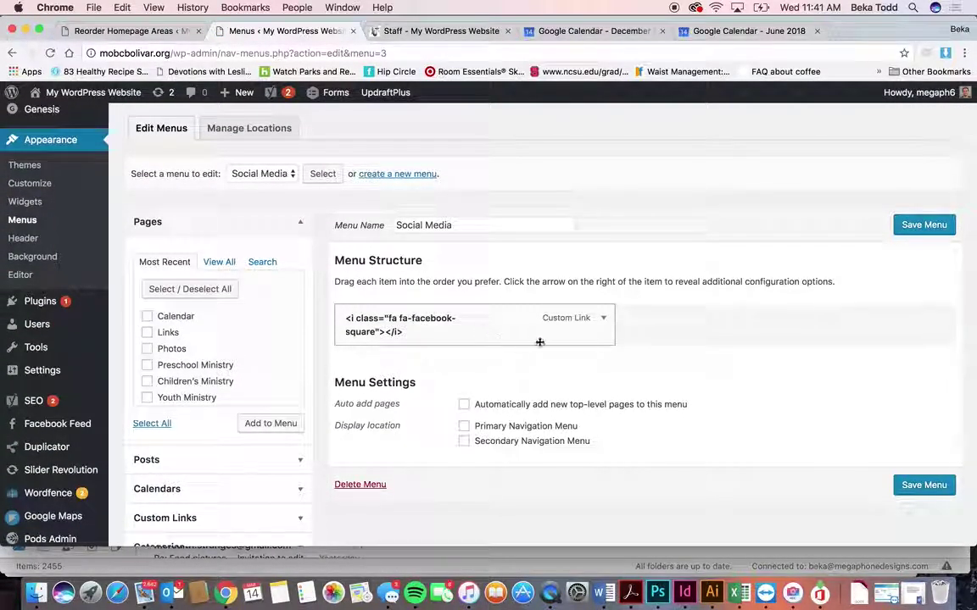
left_click(604, 320)
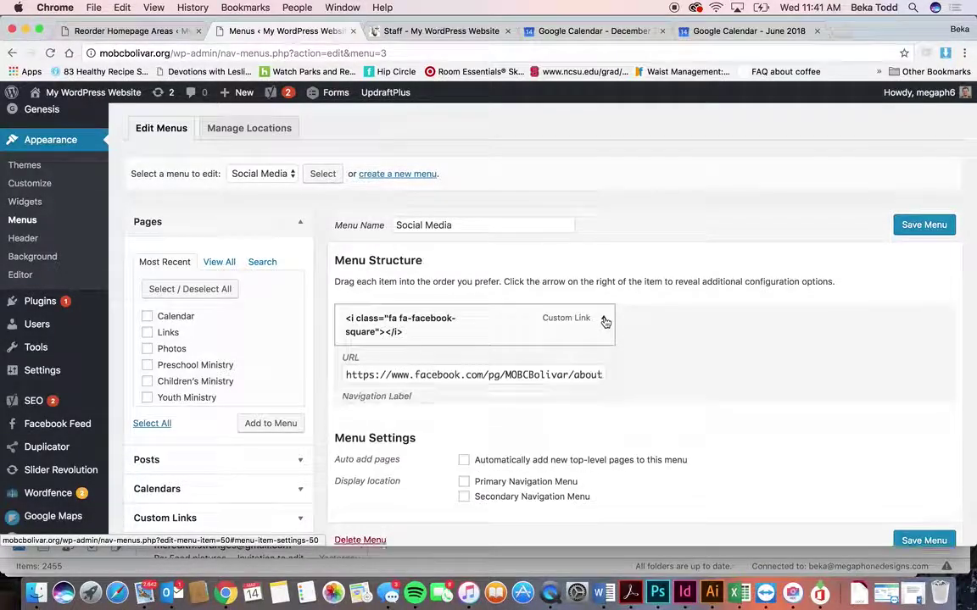
left_click(604, 320)
left_click(603, 321)
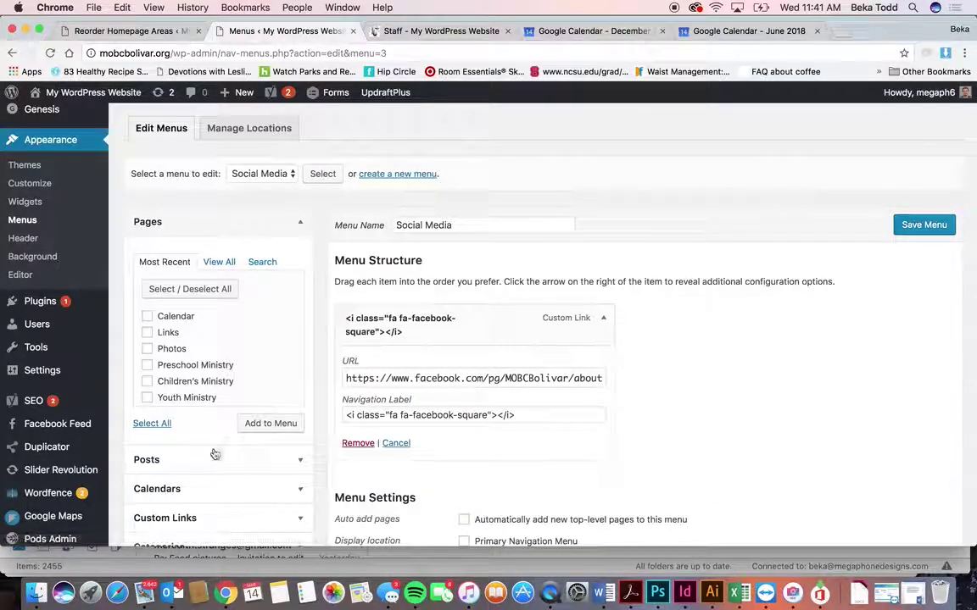
Step: Copy the Facebook item's navigation label code into the Link Text of a new custom link and select the word "facebook" in it
scroll(214, 451, "down", 5)
left_click(263, 395)
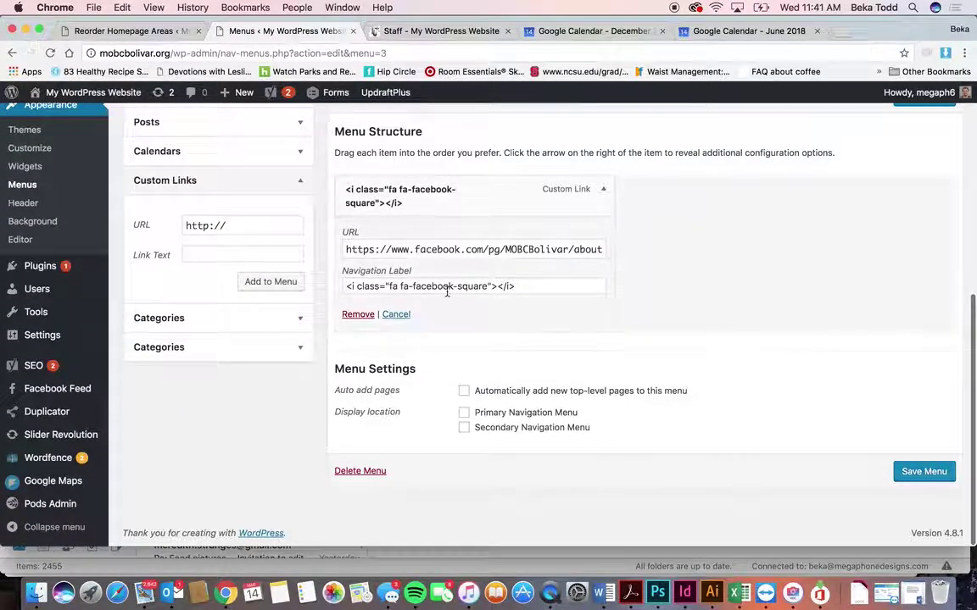
left_click_drag(534, 283, 284, 279)
key("ctrl+c")
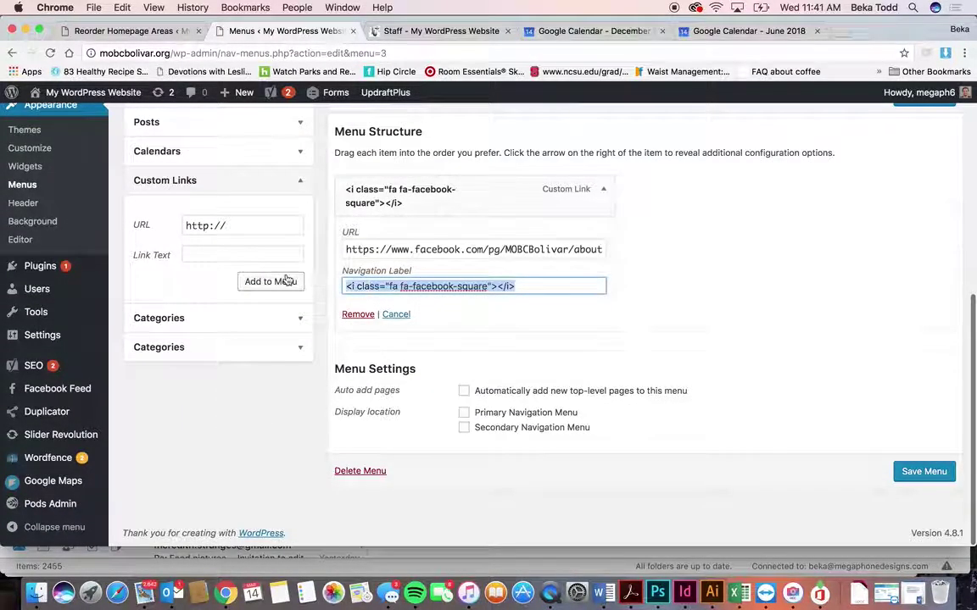
left_click(251, 253)
key("ctrl+v")
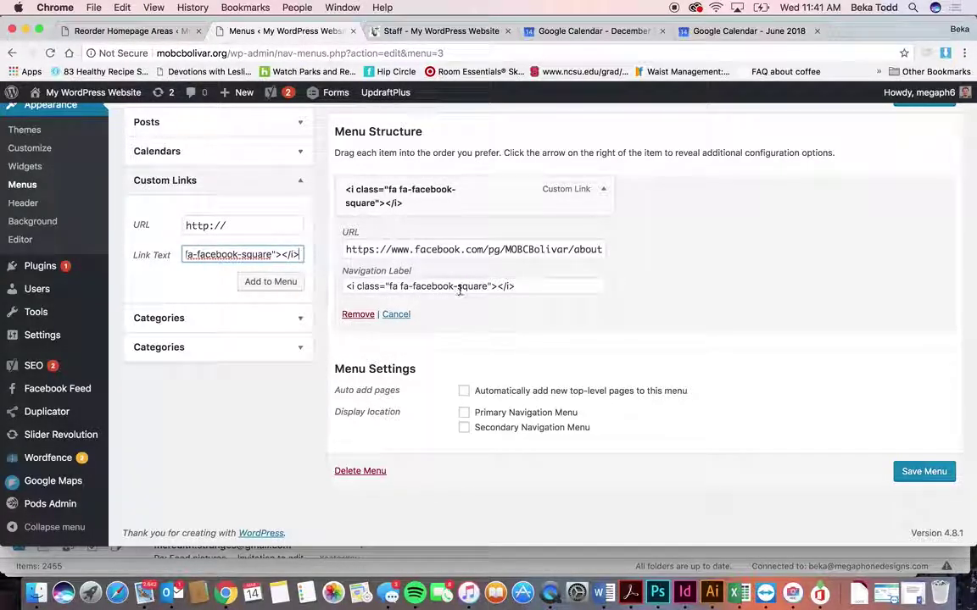
left_click_drag(236, 257, 205, 255)
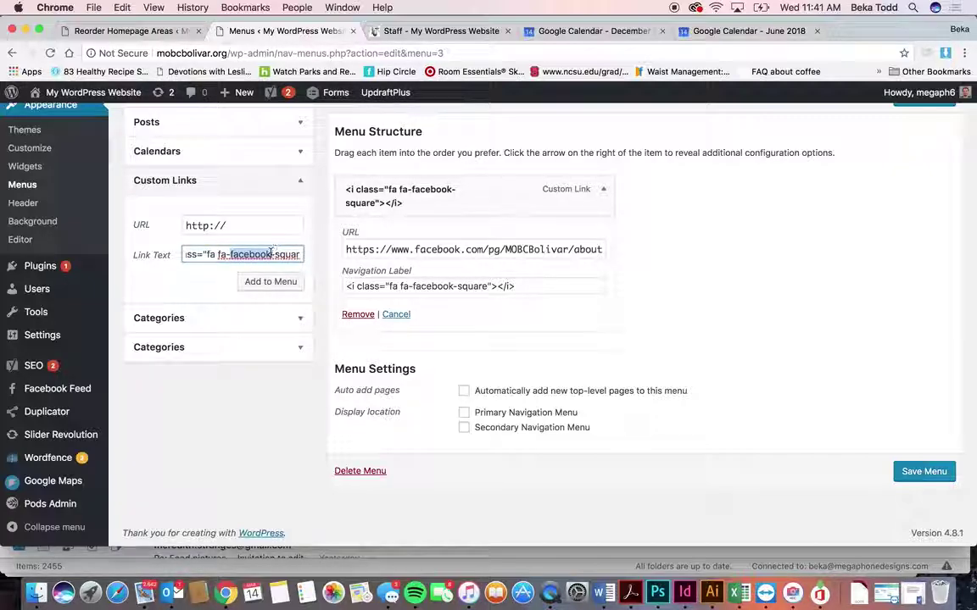
double_click(260, 253)
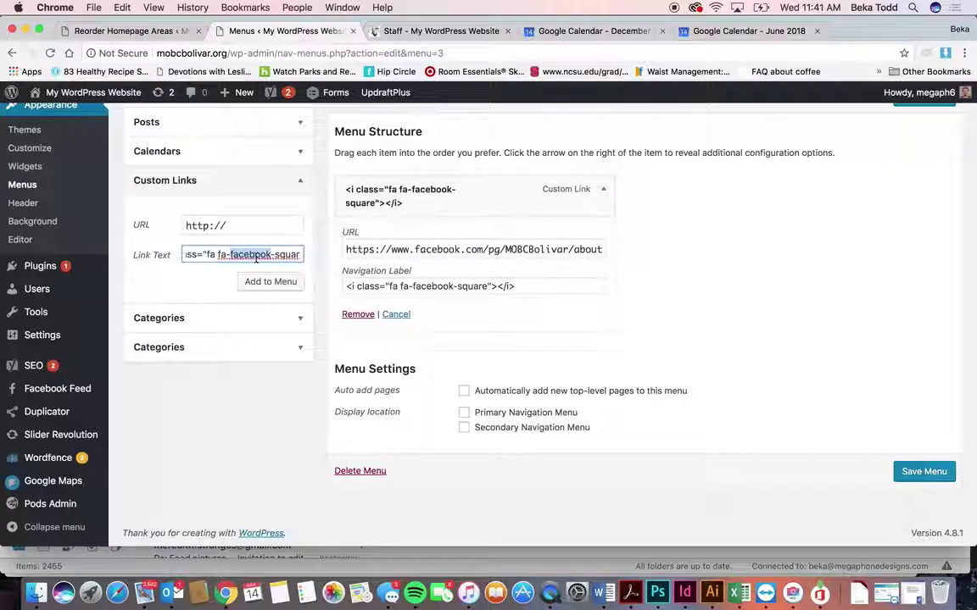
Step: Clear the pasted code from the new custom link's Link Text and collapse both the Custom Links section and the Facebook item
left_click(245, 225)
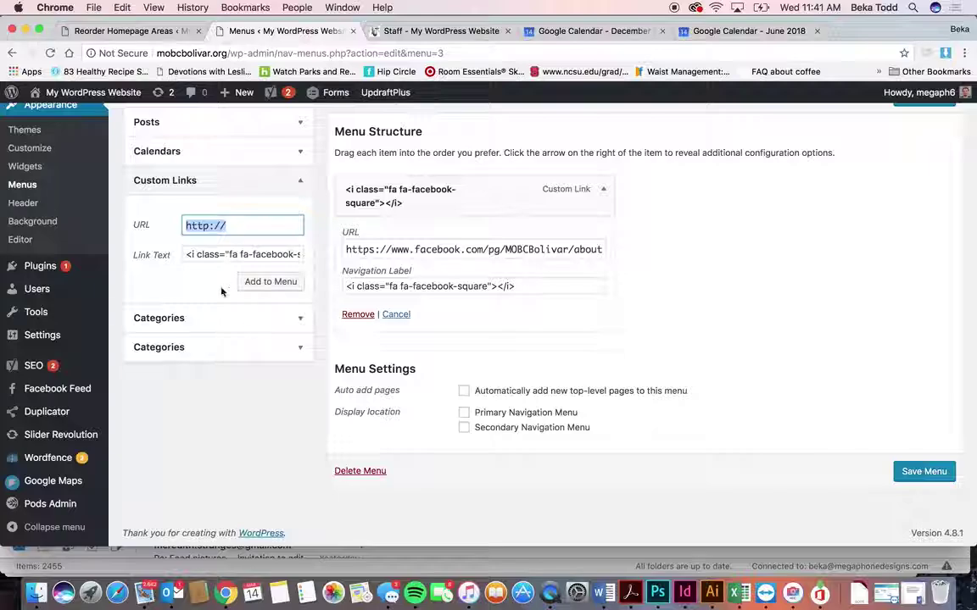
left_click(241, 254)
triple_click(242, 254)
key("BackSpace")
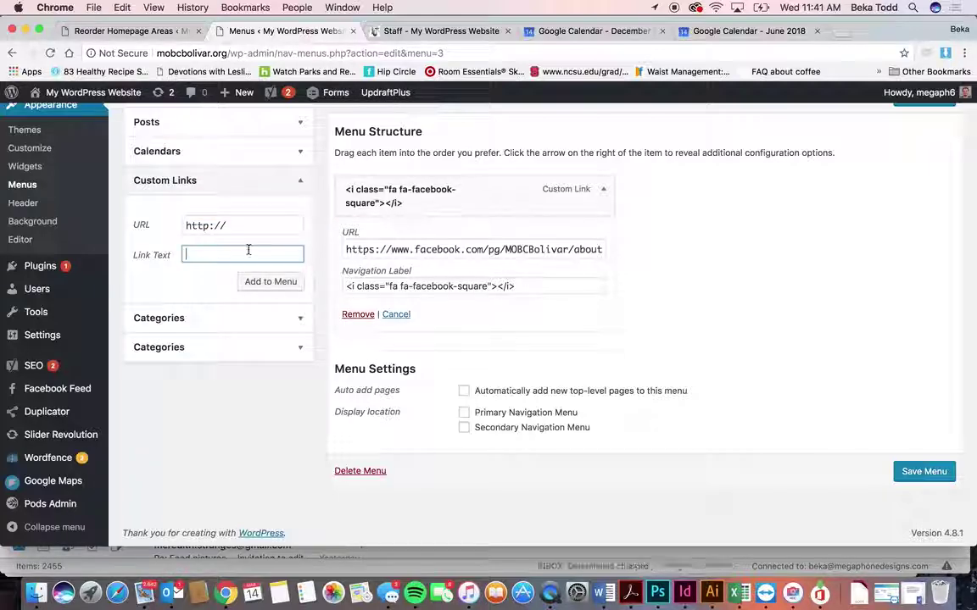
left_click(299, 182)
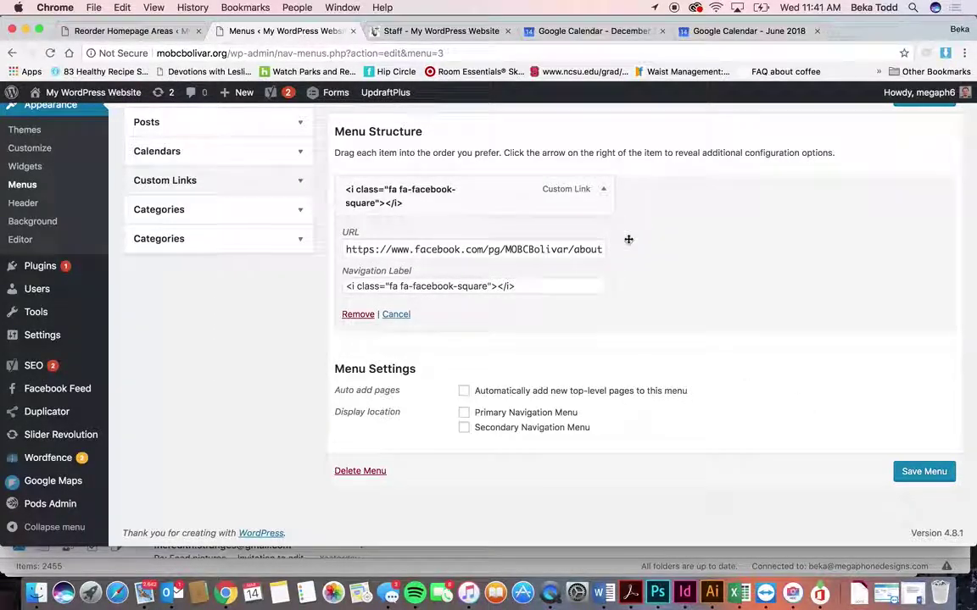
left_click(603, 189)
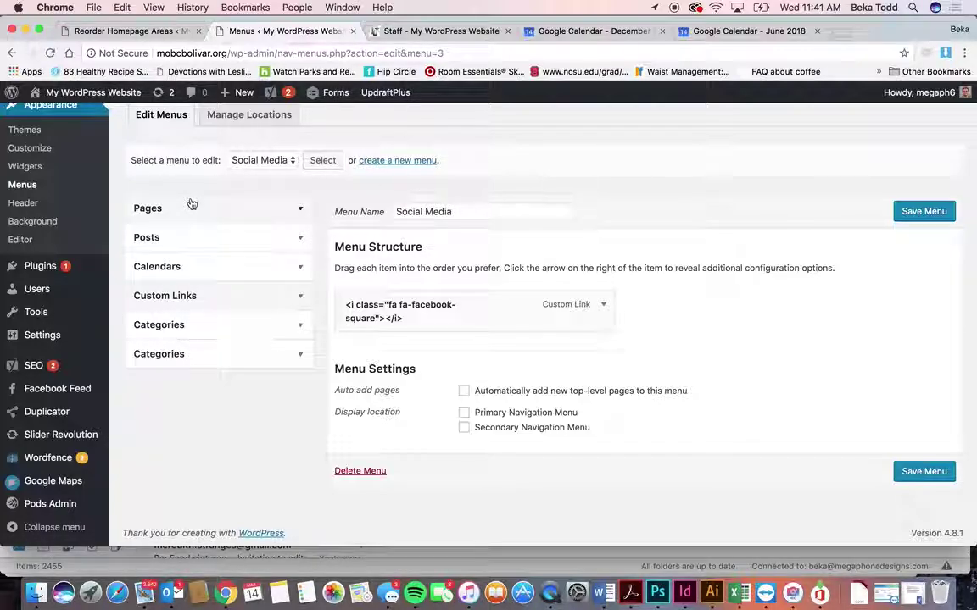
Step: Open the list of all users of the site
scroll(191, 204, "up", 5)
scroll(102, 355, "down", 5)
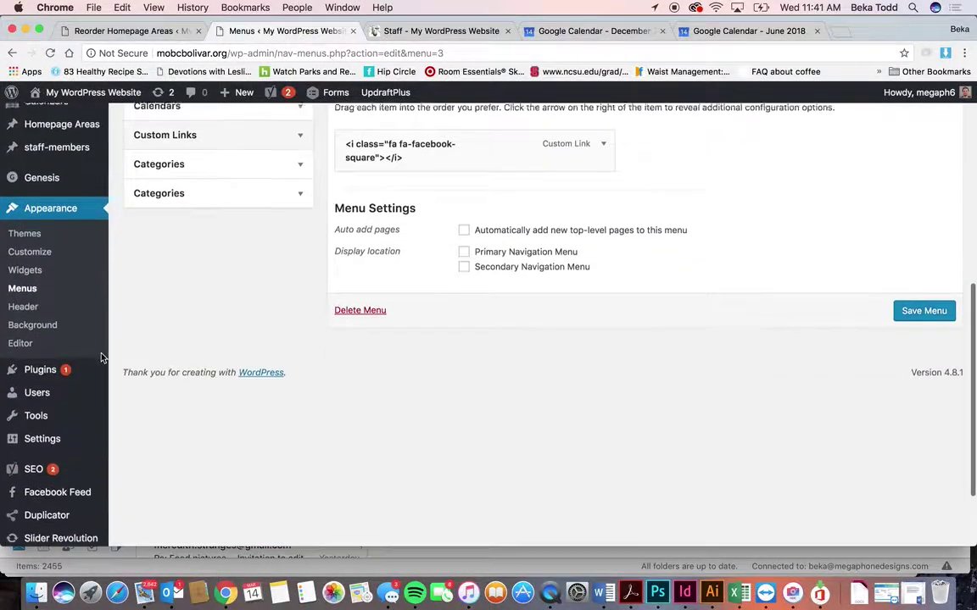
scroll(102, 356, "down", 1)
mouse_move(61, 284)
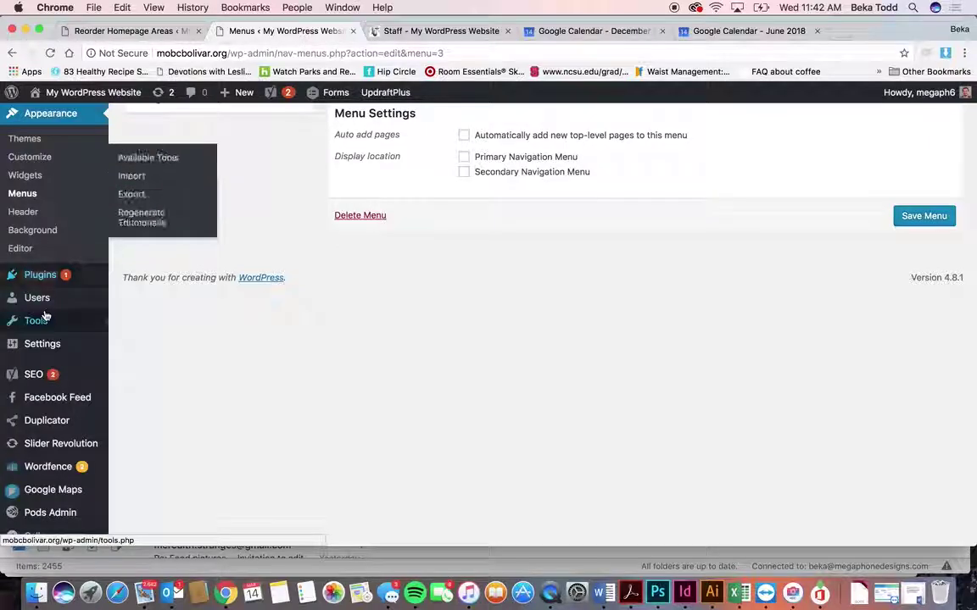
left_click(45, 301)
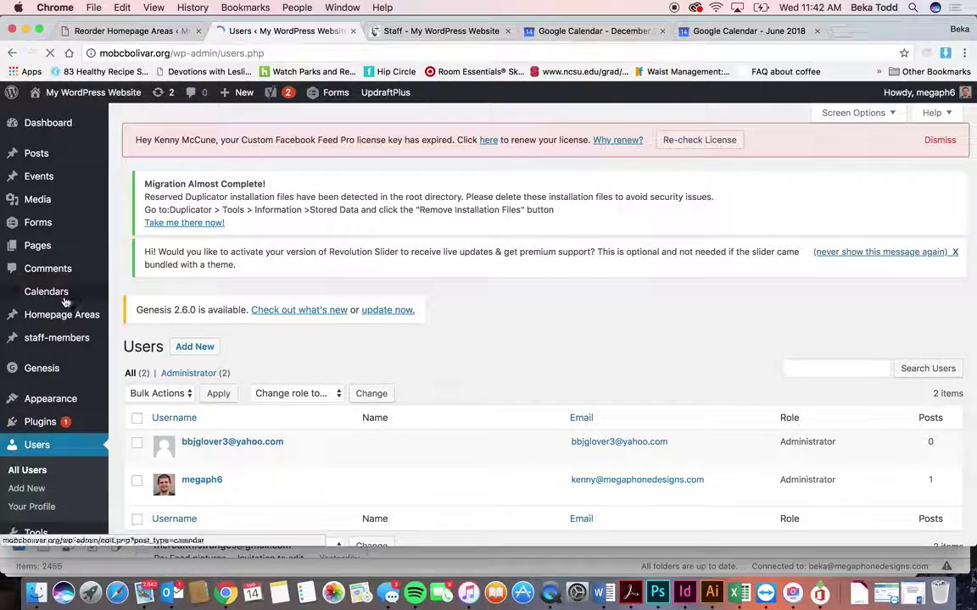
Step: Open the first listed administrator's profile and review its contact info and Account Management password settings
scroll(251, 330, "down", 2)
left_click(275, 370)
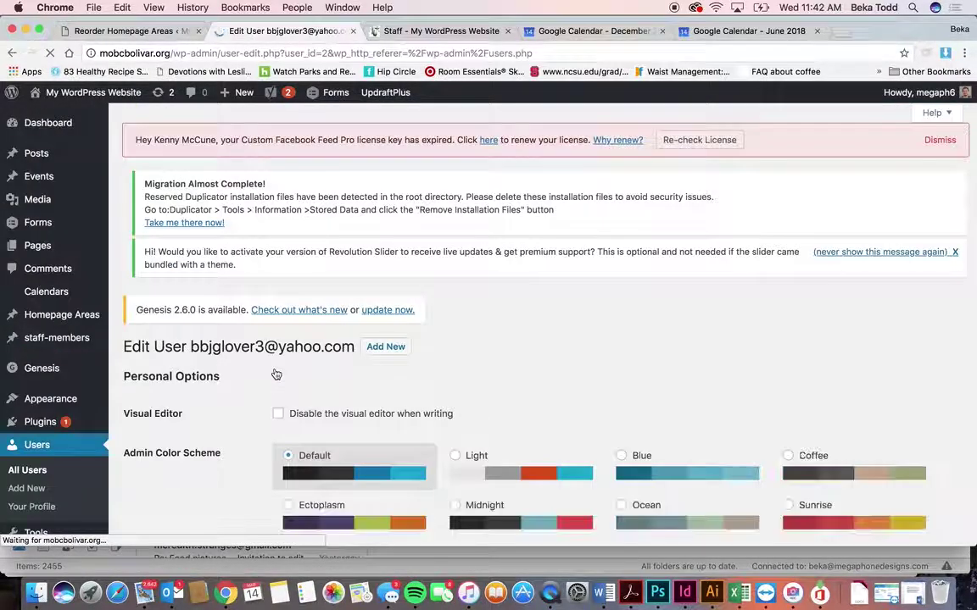
scroll(276, 374, "down", 10)
scroll(275, 374, "down", 8)
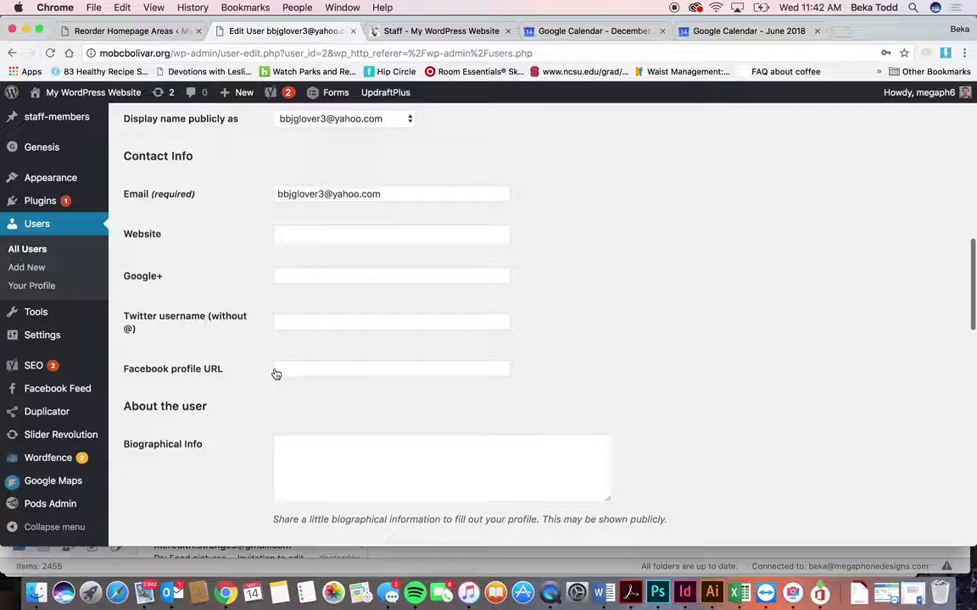
scroll(276, 374, "down", 5)
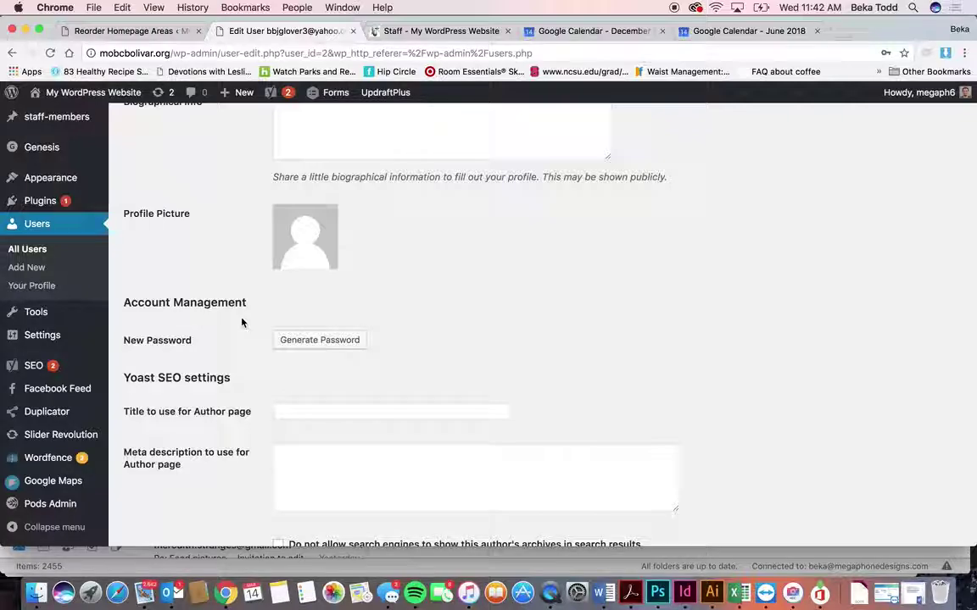
scroll(240, 322, "up", 15)
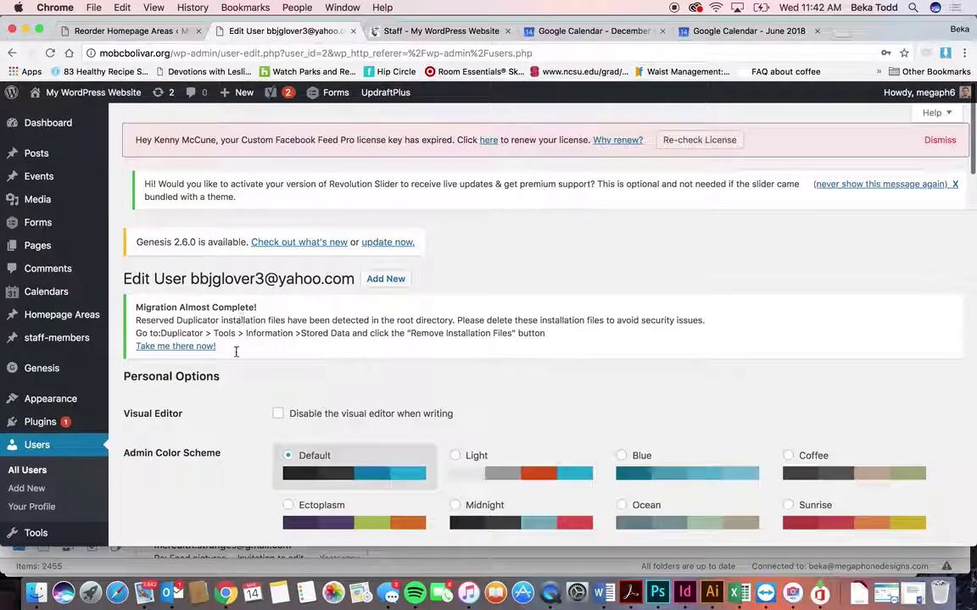
Step: Open the Add New User form and examine its fields and available roles, leaving the role set to Subscriber
scroll(246, 427, "down", 3)
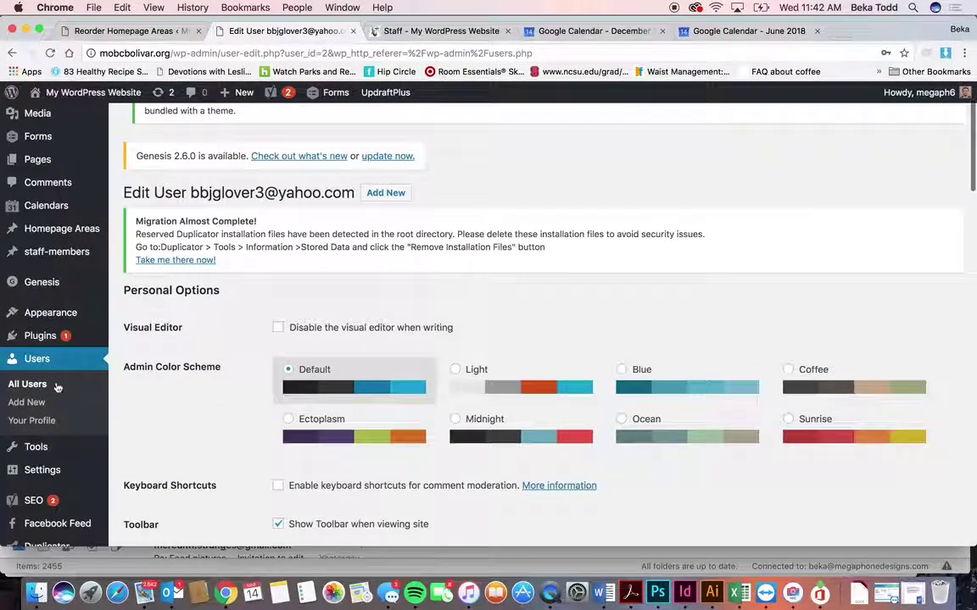
left_click(35, 401)
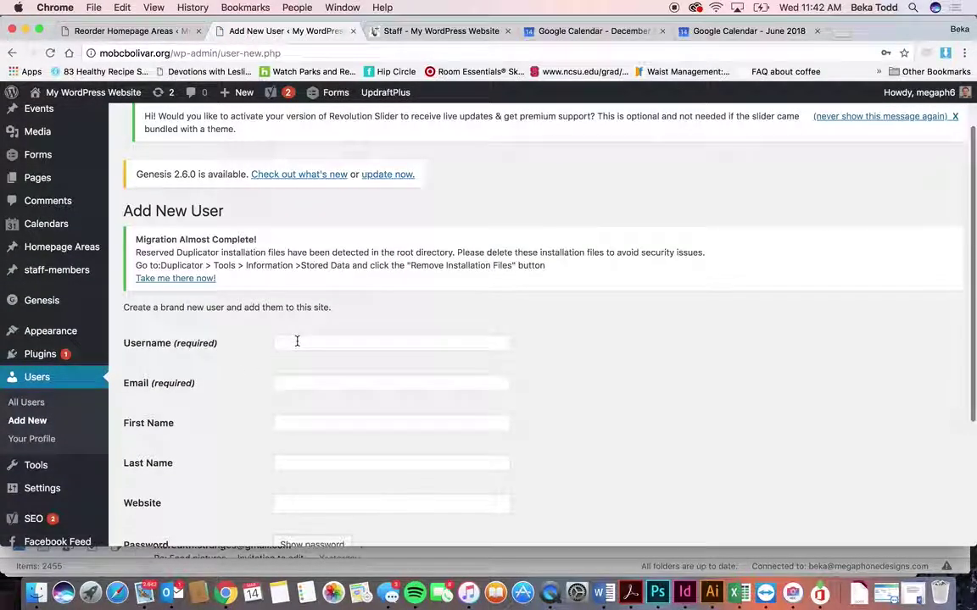
left_click(297, 342)
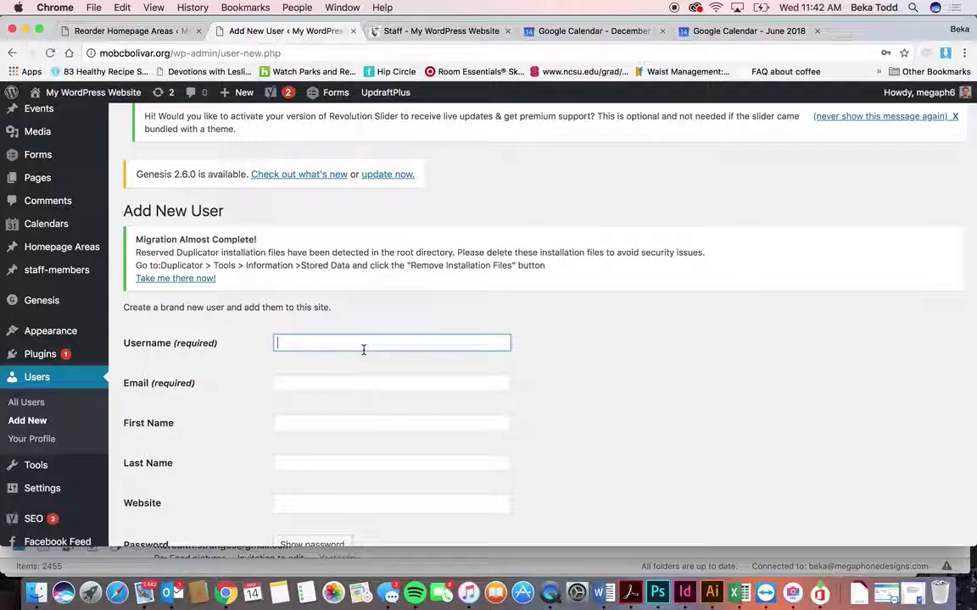
left_click(346, 386)
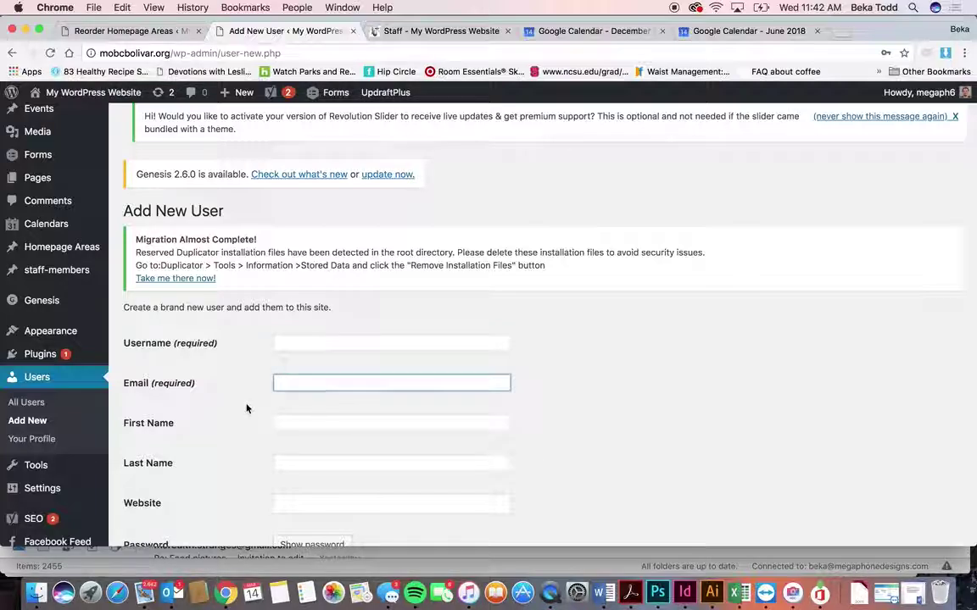
scroll(247, 409, "down", 3)
left_click(327, 208)
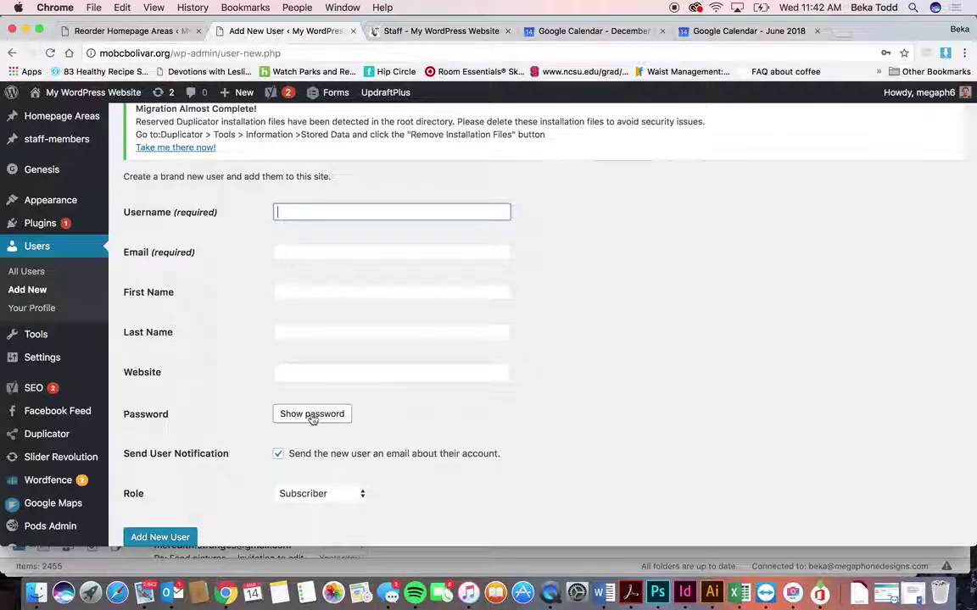
left_click(342, 493)
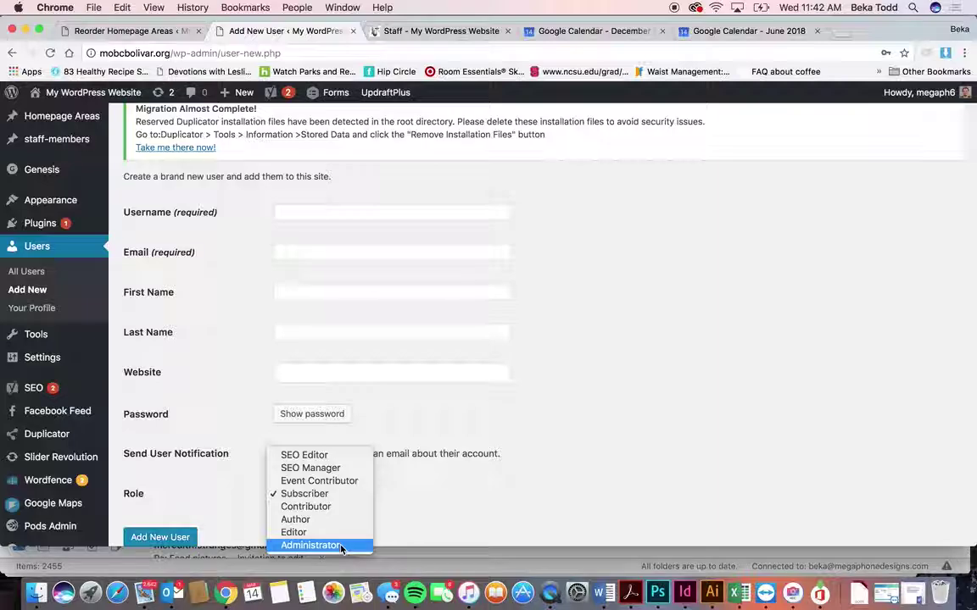
left_click(462, 493)
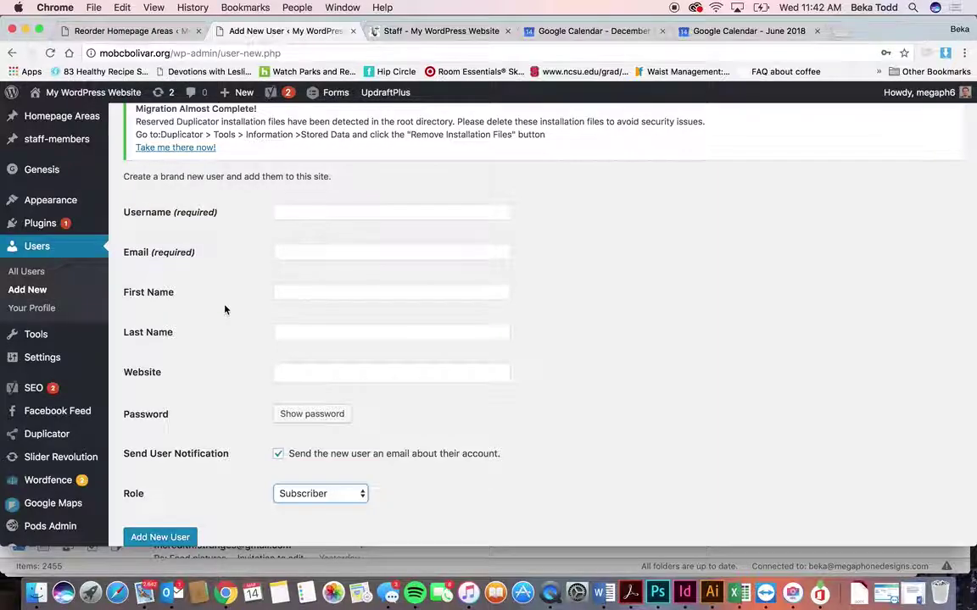
scroll(225, 308, "down", 3)
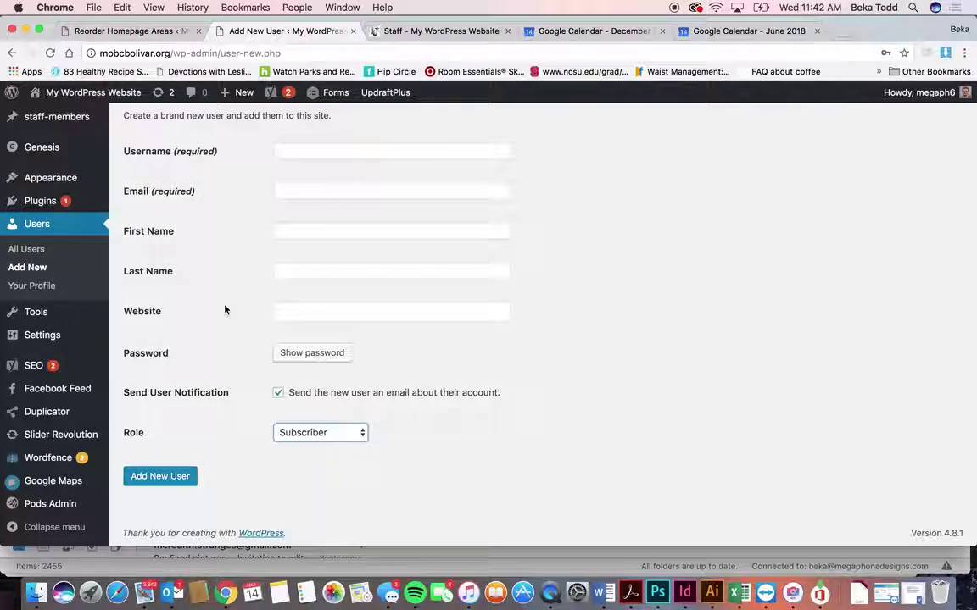
Step: Open the Slider Revolution page of the site's admin
mouse_move(43, 371)
mouse_move(72, 390)
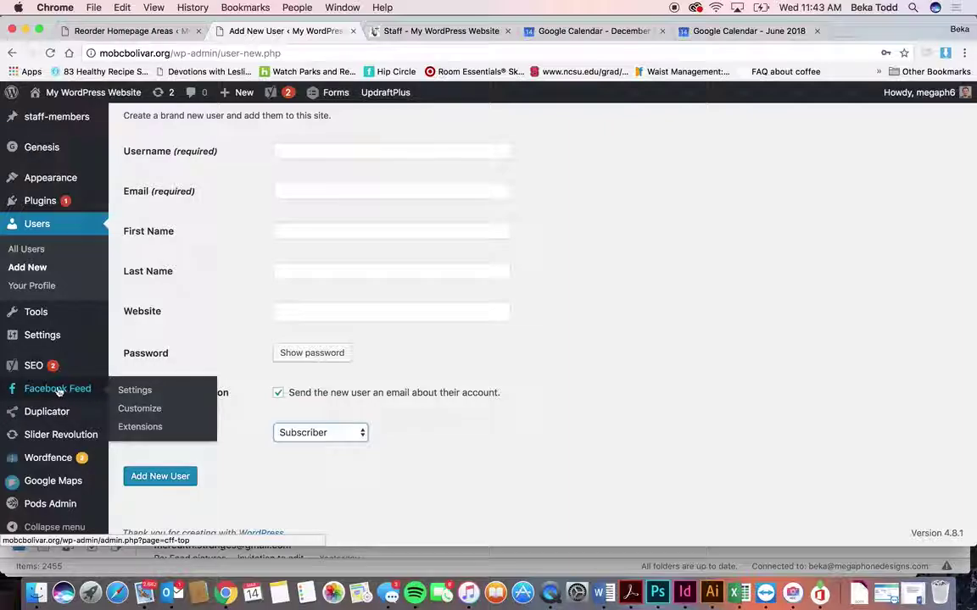
mouse_move(57, 415)
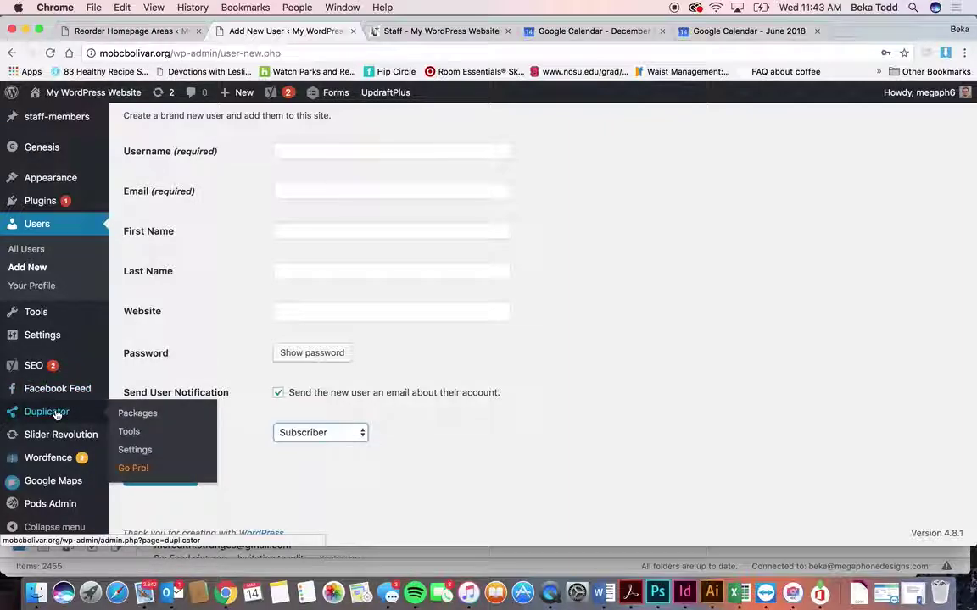
mouse_move(69, 440)
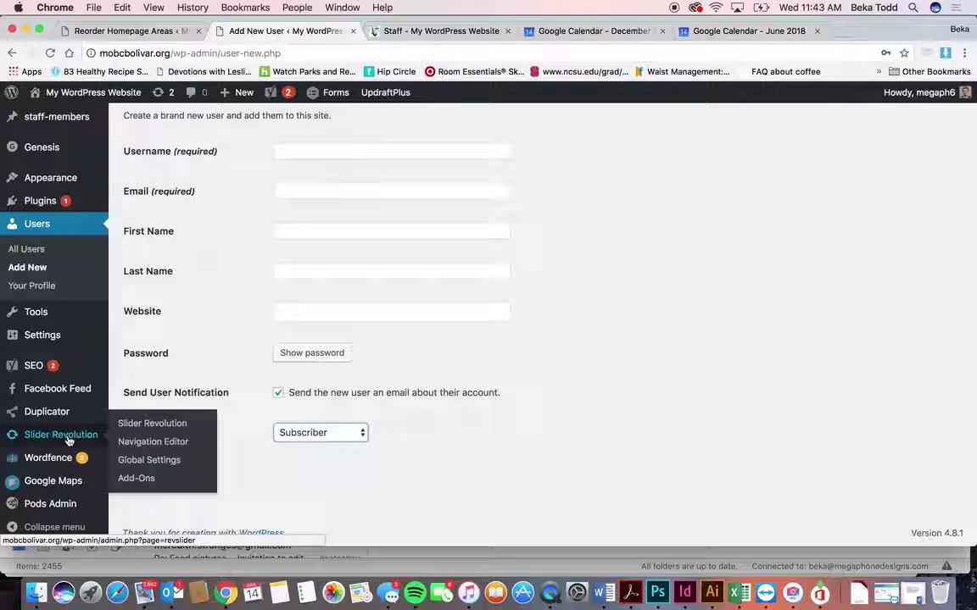
left_click(70, 440)
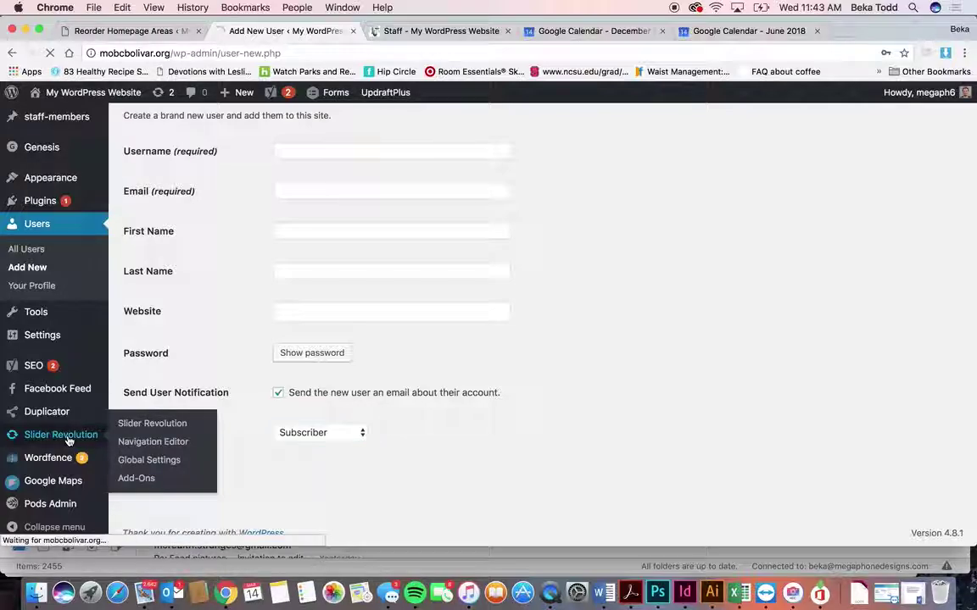
Step: Switch to the live site, reload the Staff page and go to the homepage to view its banner slider
left_click(409, 32)
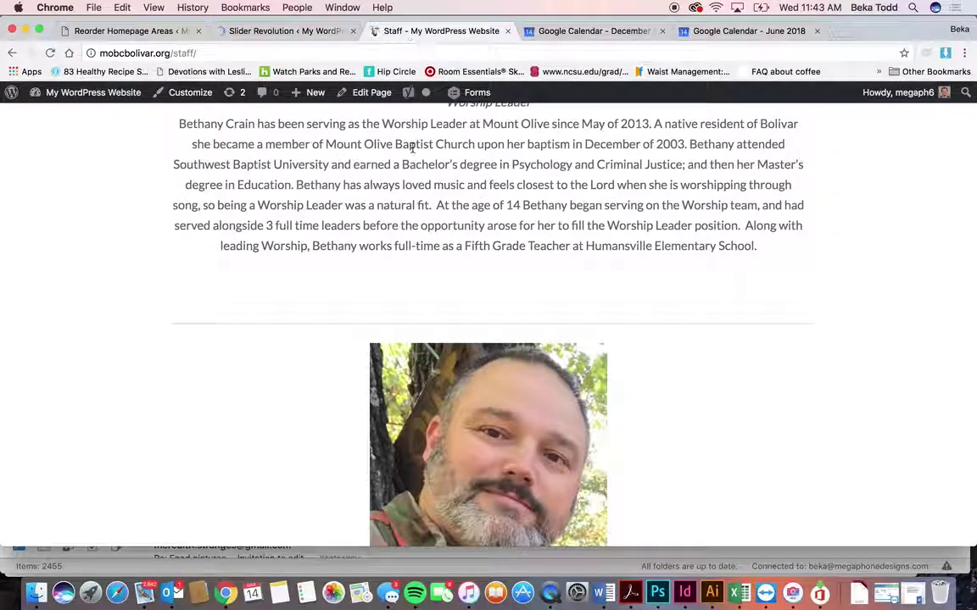
key("super+r")
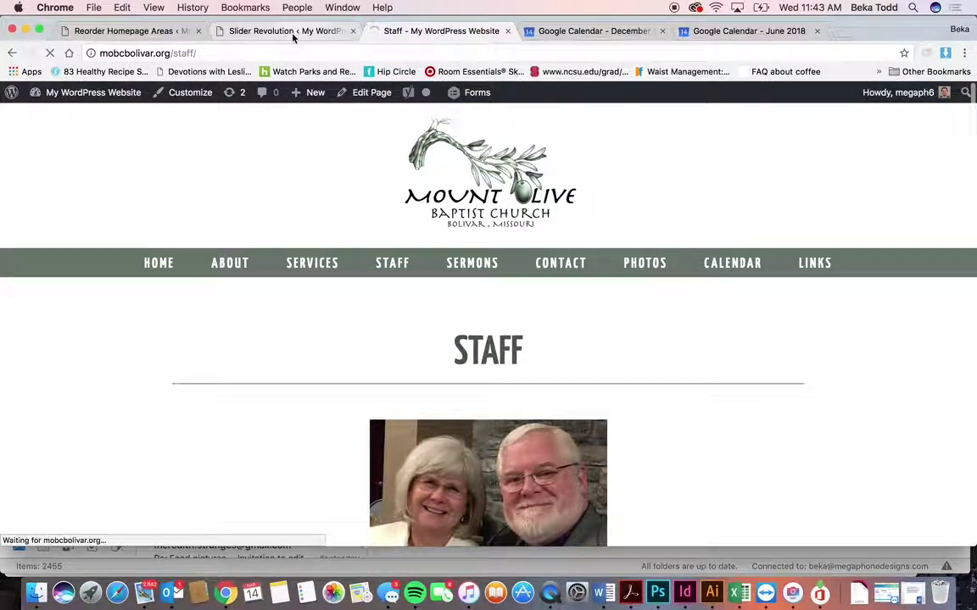
left_click(395, 165)
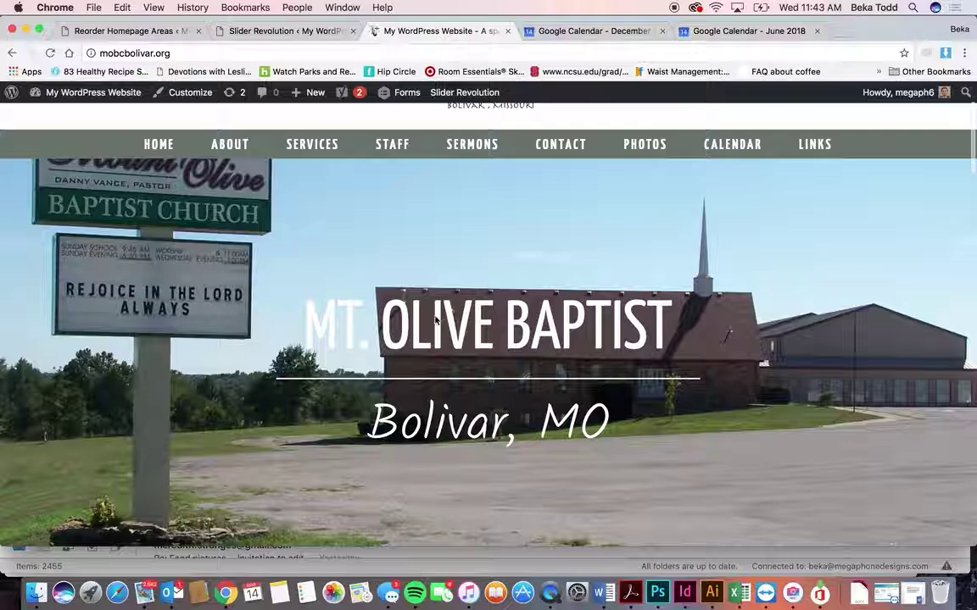
Step: Return to Slider Revolution, open the Homepage slider in the slide editor and look over its background source and layer canvas
left_click(264, 31)
scroll(398, 314, "down", 2)
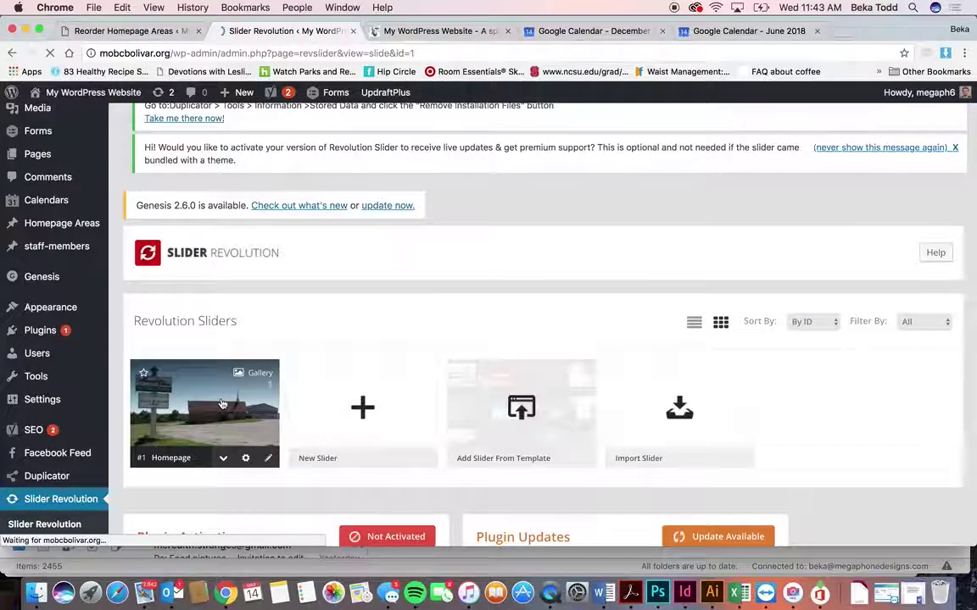
scroll(437, 379, "down", 5)
scroll(436, 379, "down", 5)
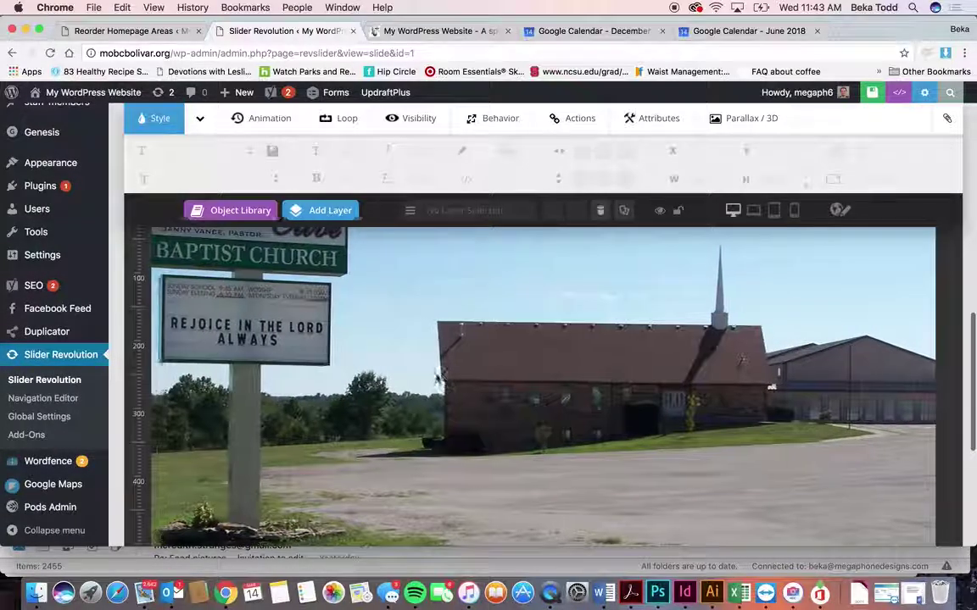
scroll(436, 379, "up", 5)
scroll(436, 379, "up", 2)
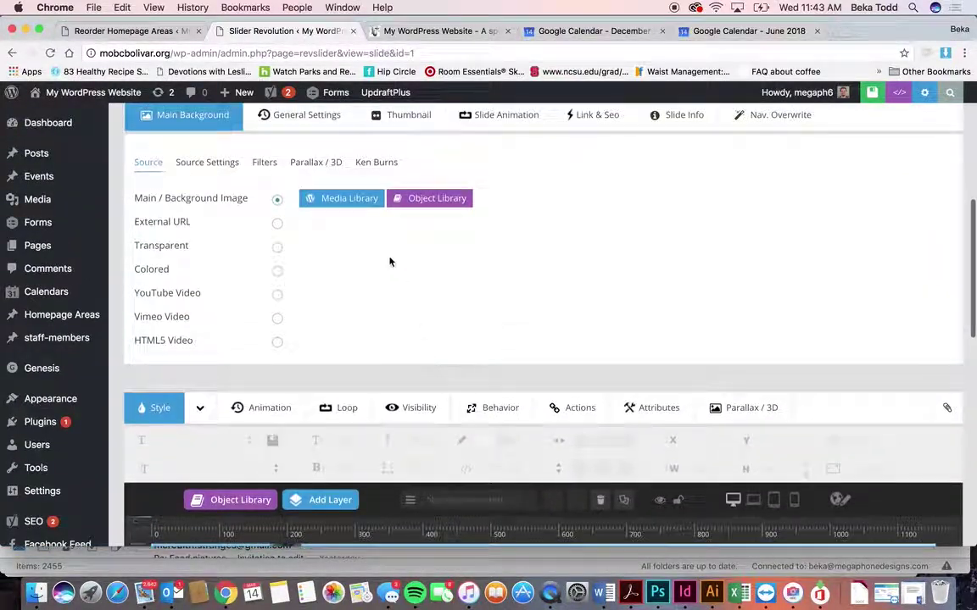
Step: View the Media Library choices for the slide's main background image, close them without selecting one and look over the slide preview
left_click(352, 202)
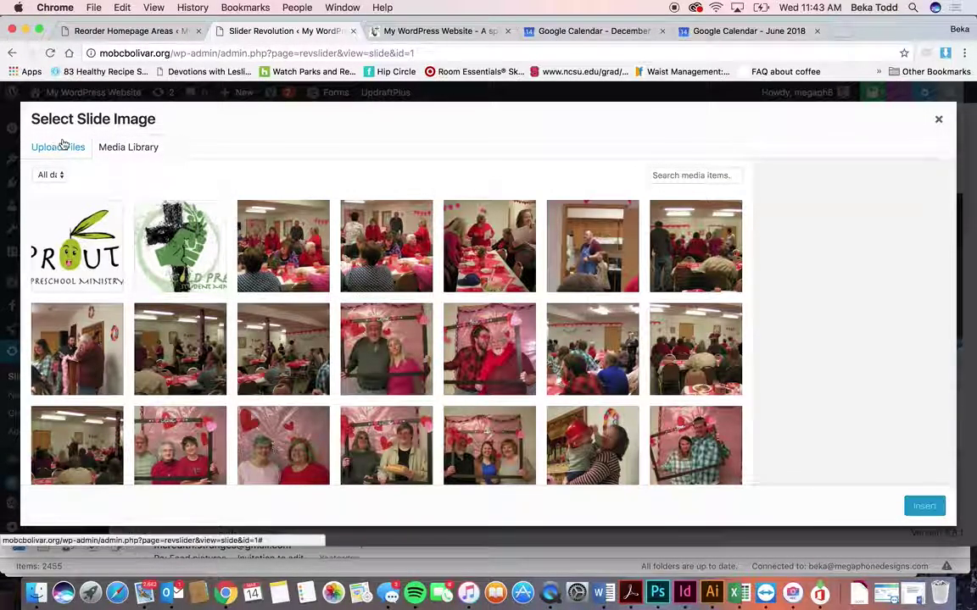
left_click(939, 120)
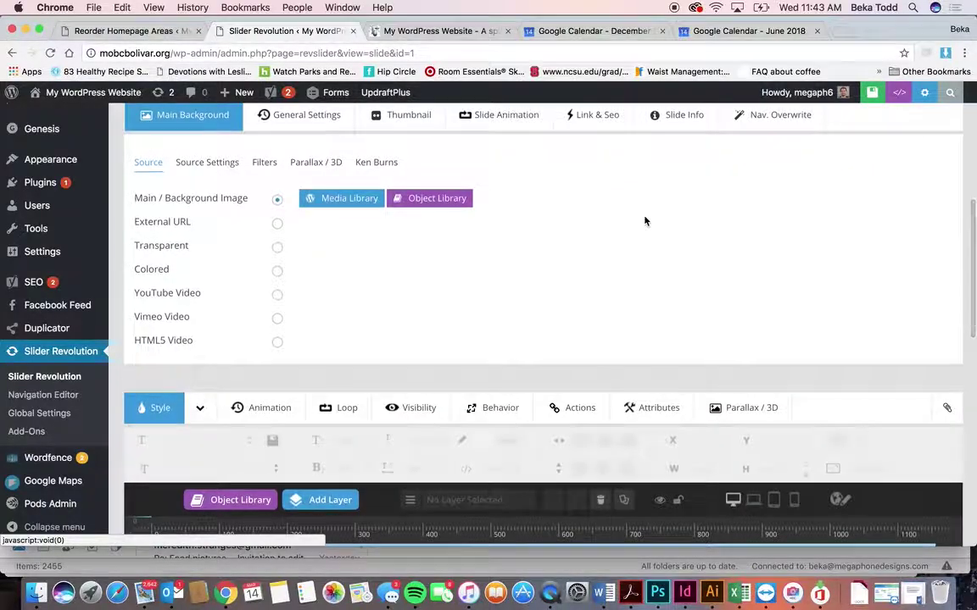
scroll(644, 222, "down", 1)
scroll(644, 222, "down", 1)
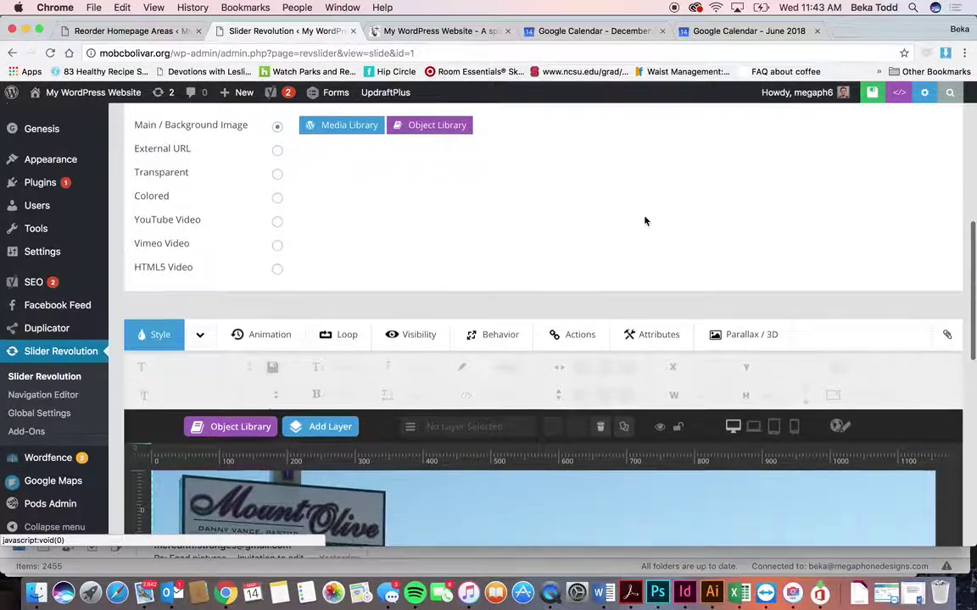
scroll(644, 222, "down", 1)
scroll(645, 221, "down", 3)
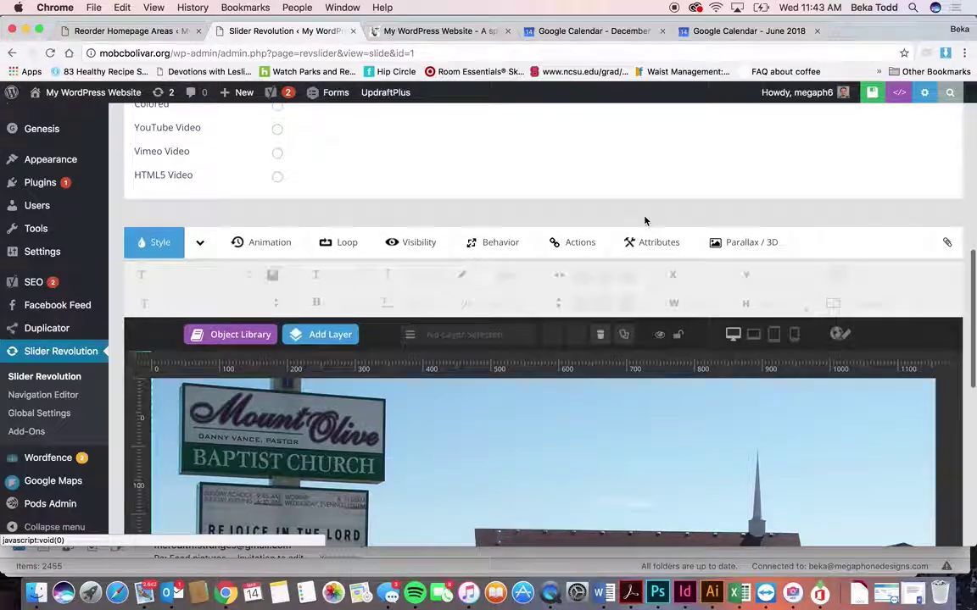
Step: Duplicate slide #1 of the Homepage slider and open the duplicate, slide #2, in the slide editor
scroll(644, 221, "up", 15)
scroll(645, 221, "down", 6)
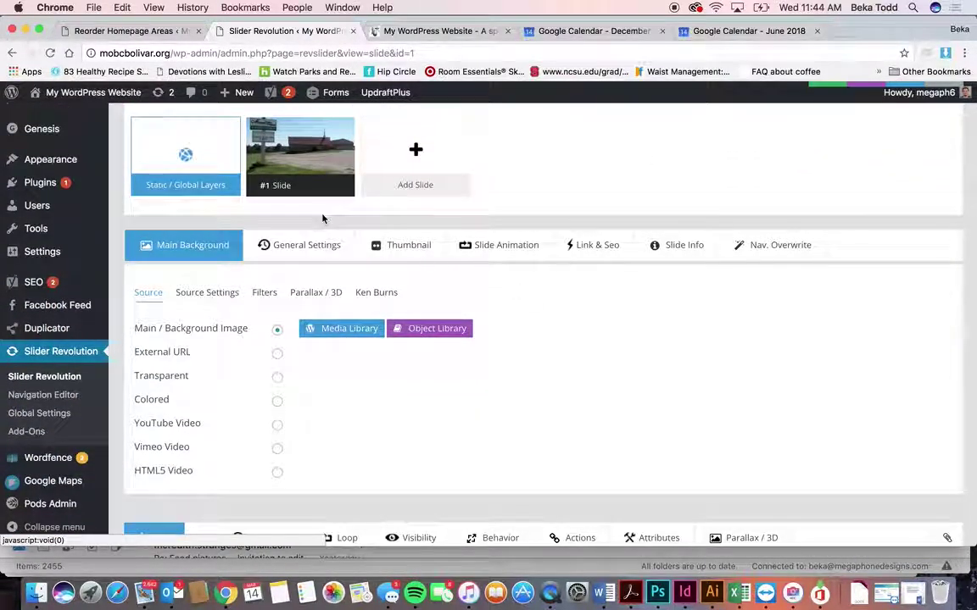
mouse_move(289, 192)
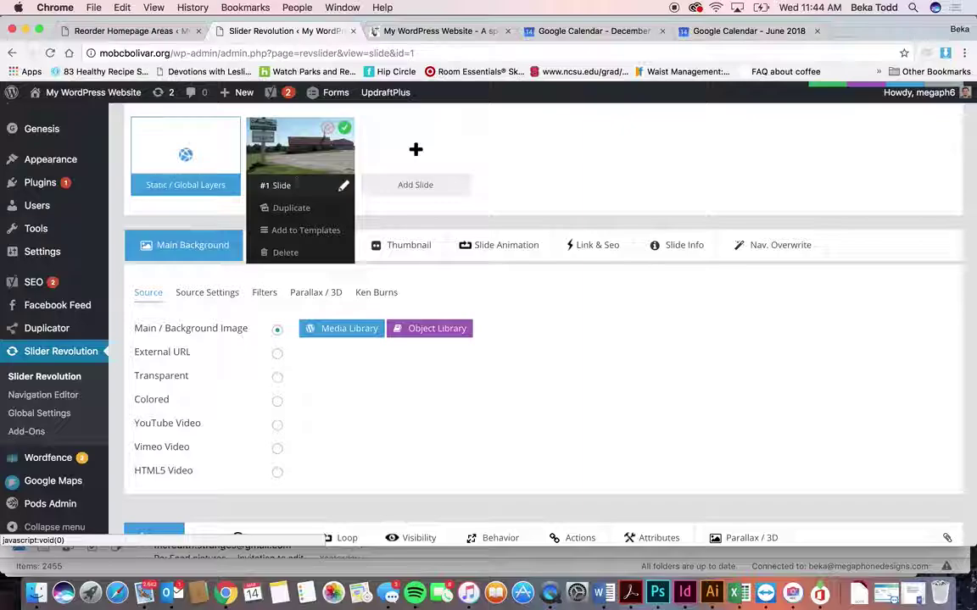
left_click(291, 209)
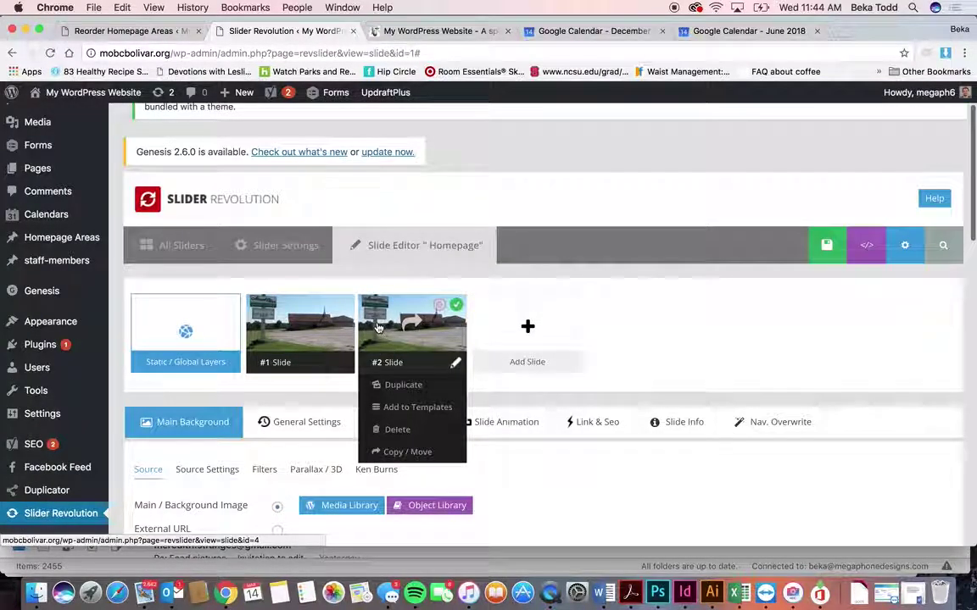
left_click(378, 327)
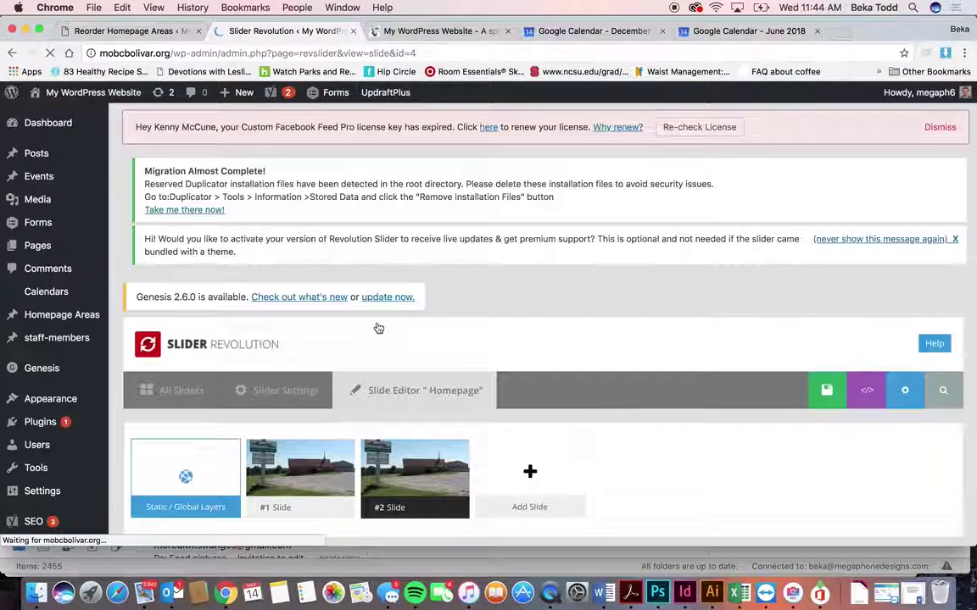
scroll(415, 398, "down", 5)
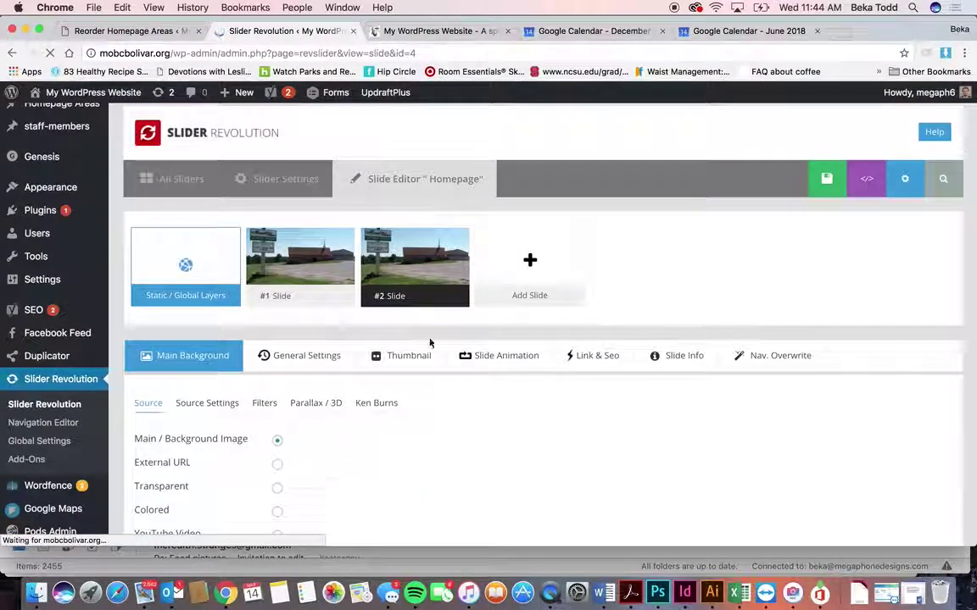
scroll(412, 313, "down", 2)
Step: Delete the duplicated slide #2 from the Homepage slider and confirm the deletion
mouse_move(415, 255)
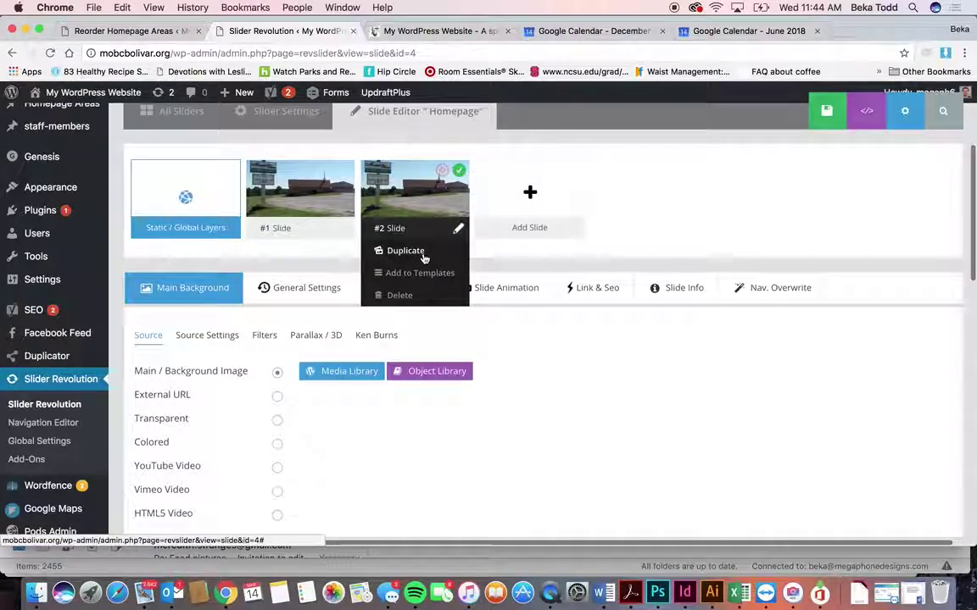
left_click(405, 295)
left_click(622, 150)
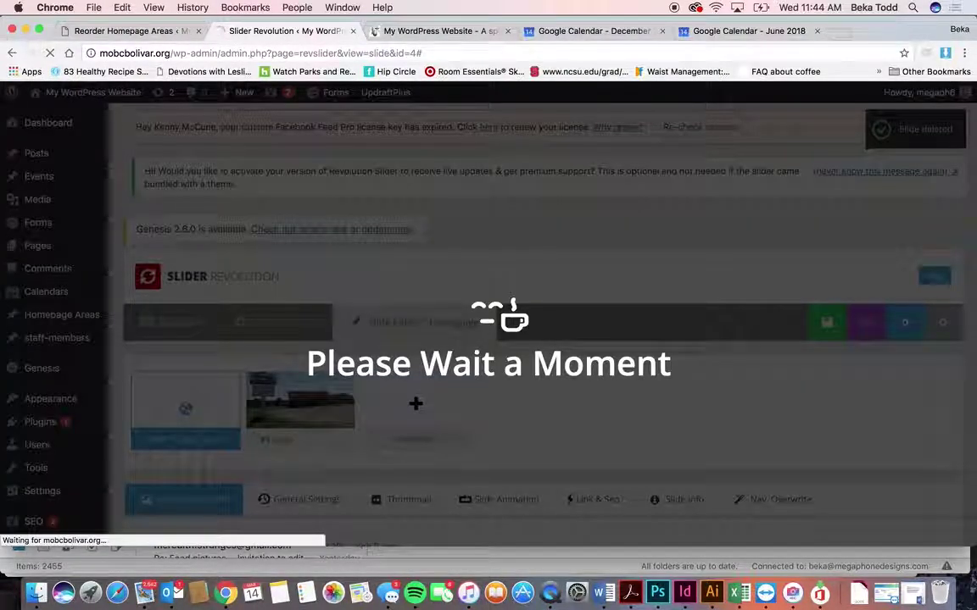
Step: Open the Static / Global Layers of the Homepage slider and look over their settings and canvas
scroll(174, 352, "down", 4)
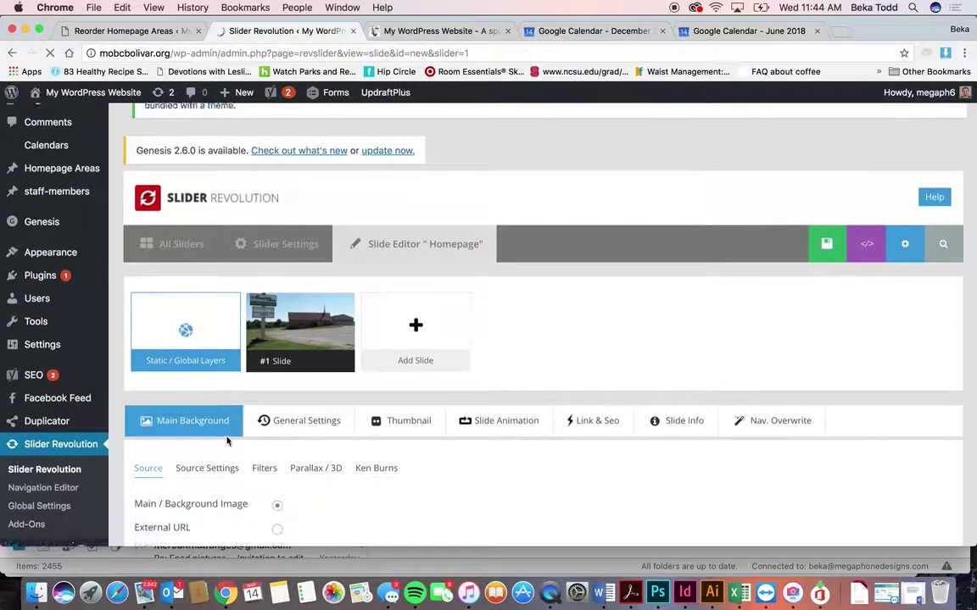
scroll(153, 279, "down", 2)
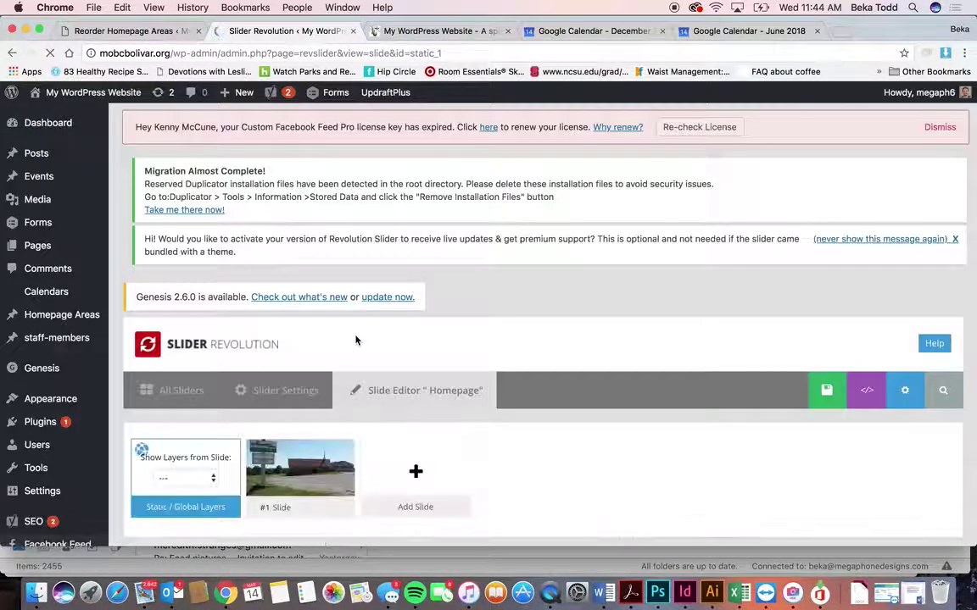
scroll(356, 340, "down", 3)
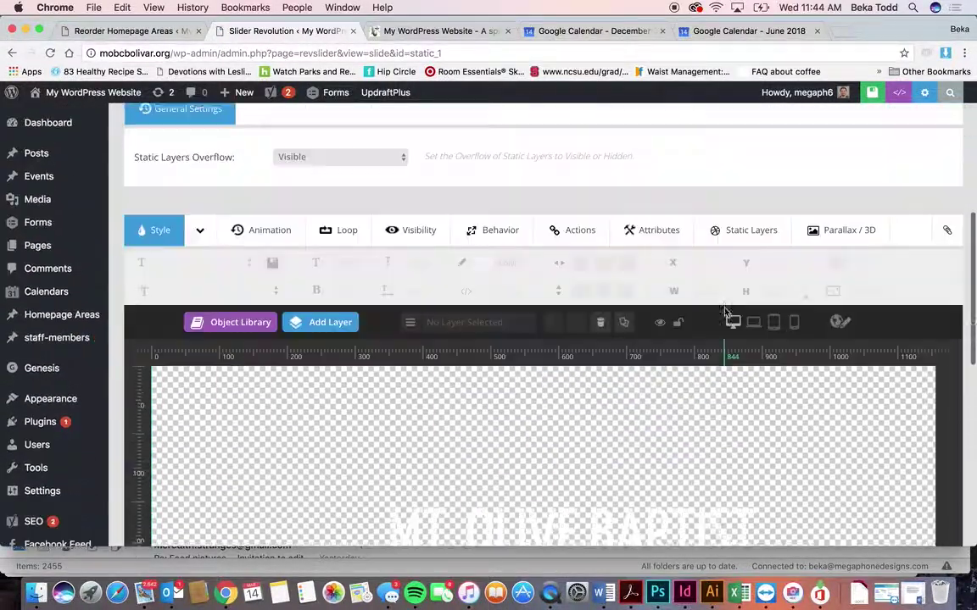
scroll(725, 314, "up", 4)
Step: Set the static layers view to show layers from Slide (ID: 1) and check the layer canvas
left_click(183, 240)
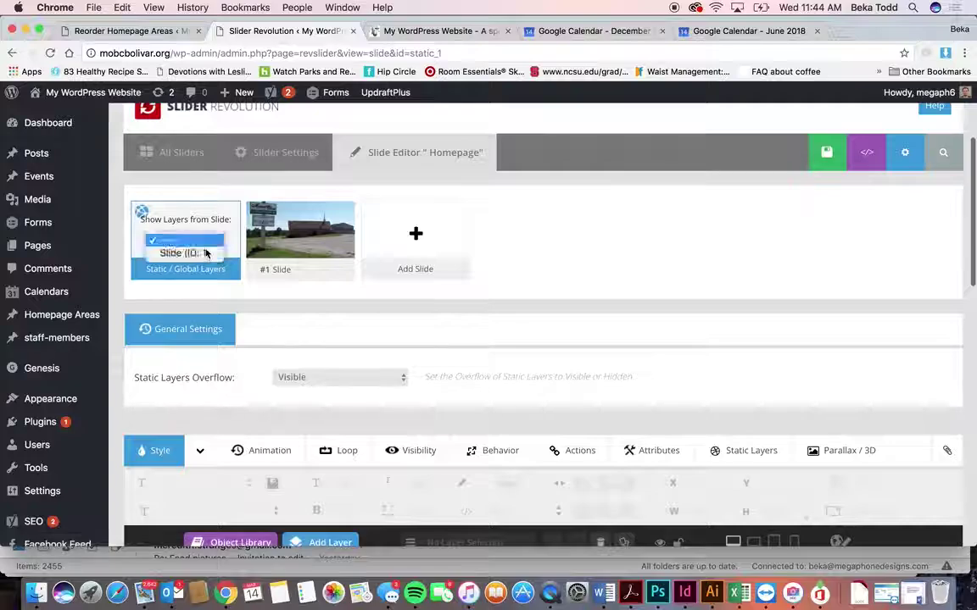
left_click(206, 256)
scroll(593, 270, "down", 6)
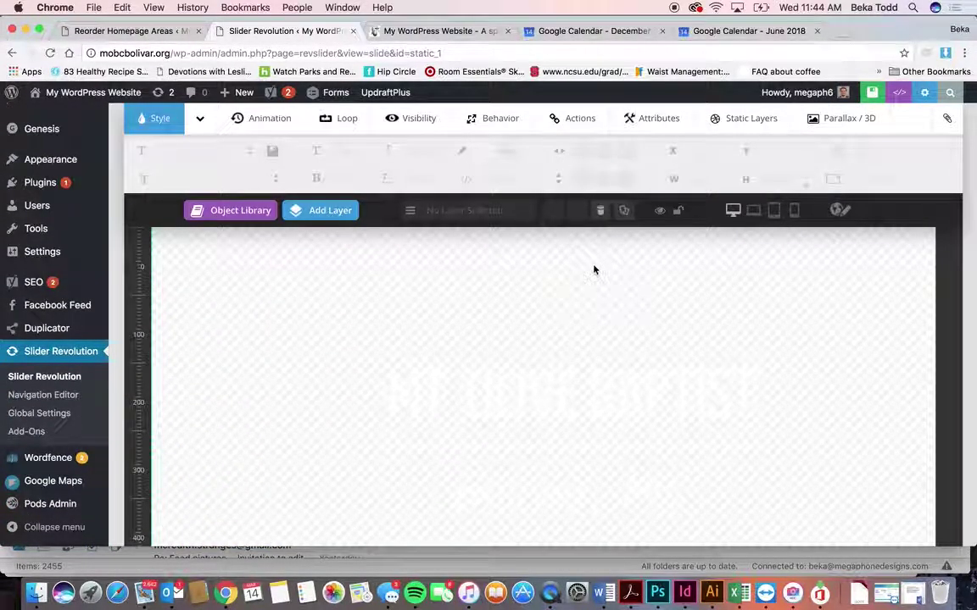
scroll(593, 269, "up", 4)
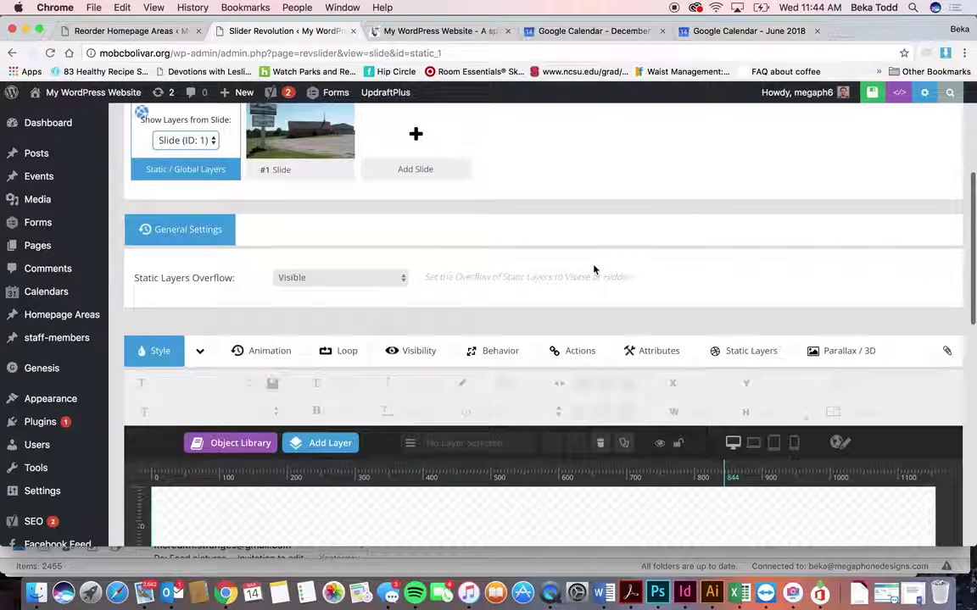
scroll(297, 256, "down", 4)
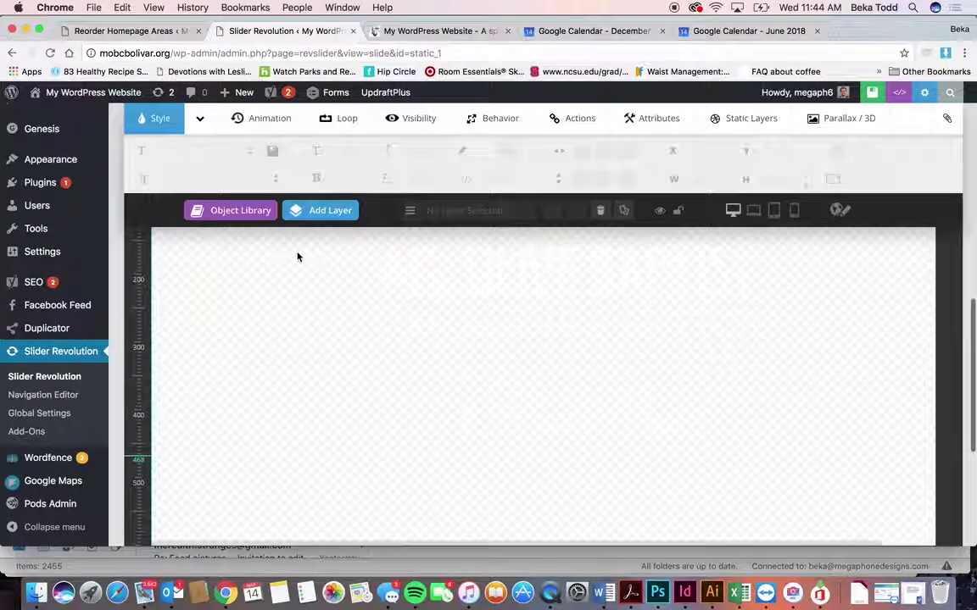
scroll(363, 371, "up", 5)
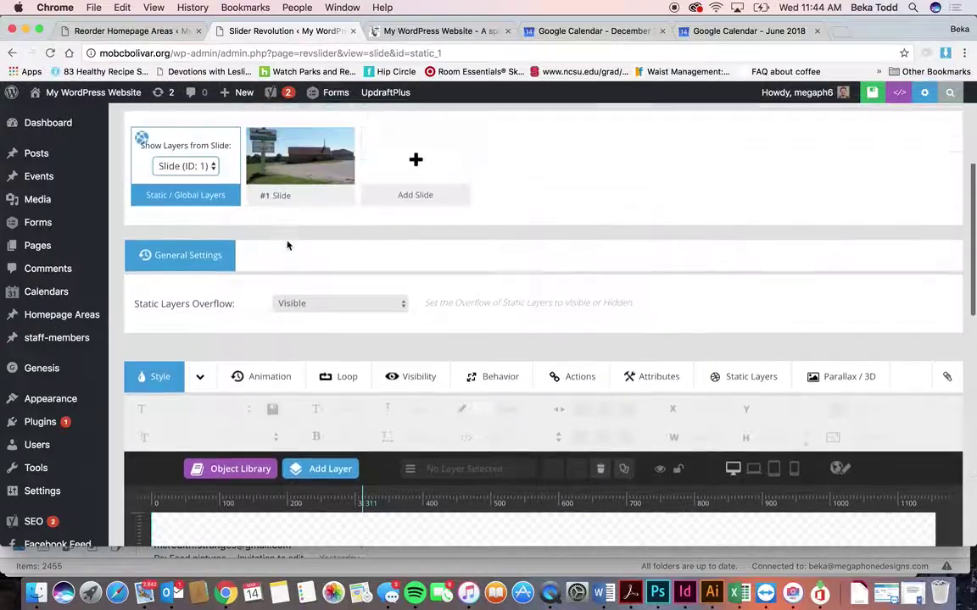
scroll(287, 245, "up", 1)
left_click(185, 215)
left_click(202, 219)
scroll(375, 262, "down", 5)
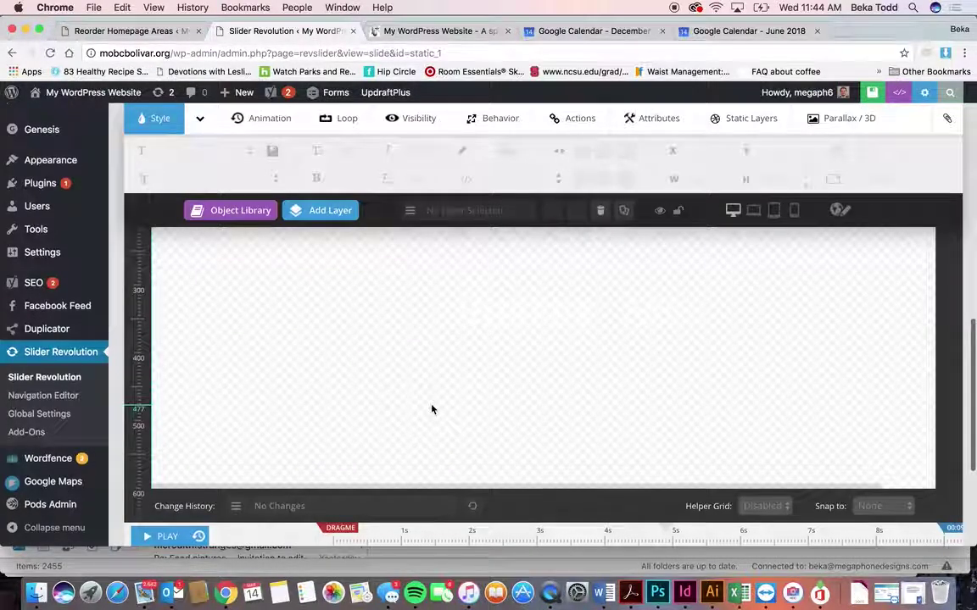
scroll(432, 409, "up", 3)
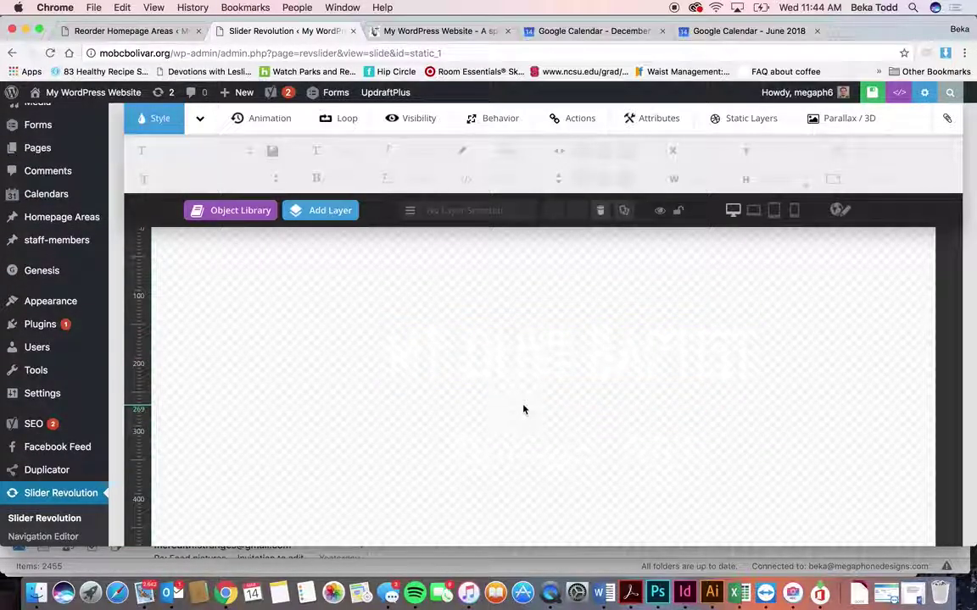
Step: View the editable text of the "Mt. Olive Baptist" and "Bolivar, MO" layers without changing it, and deselect them
left_click(522, 358)
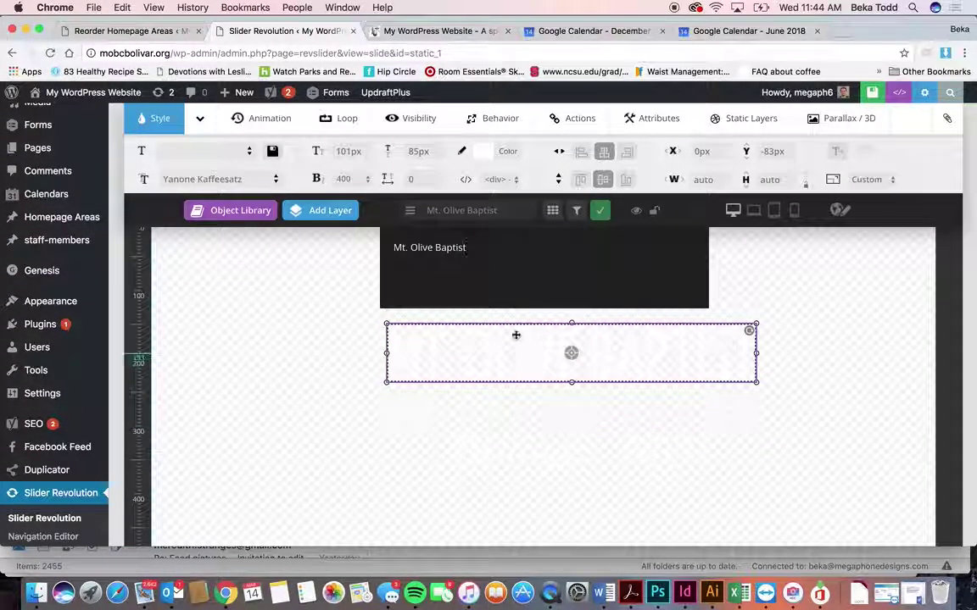
left_click_drag(468, 247, 377, 255)
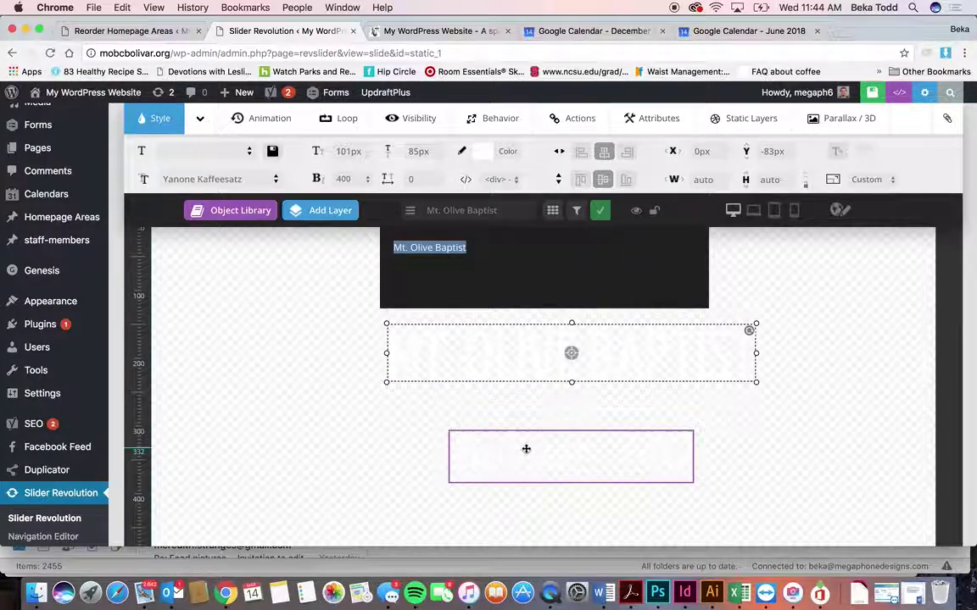
left_click(523, 447)
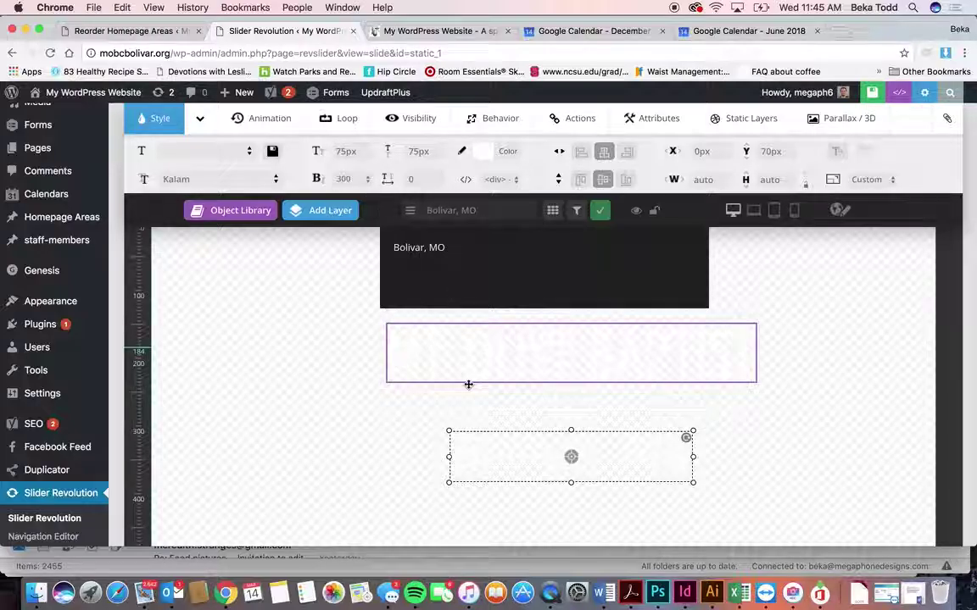
left_click(471, 411)
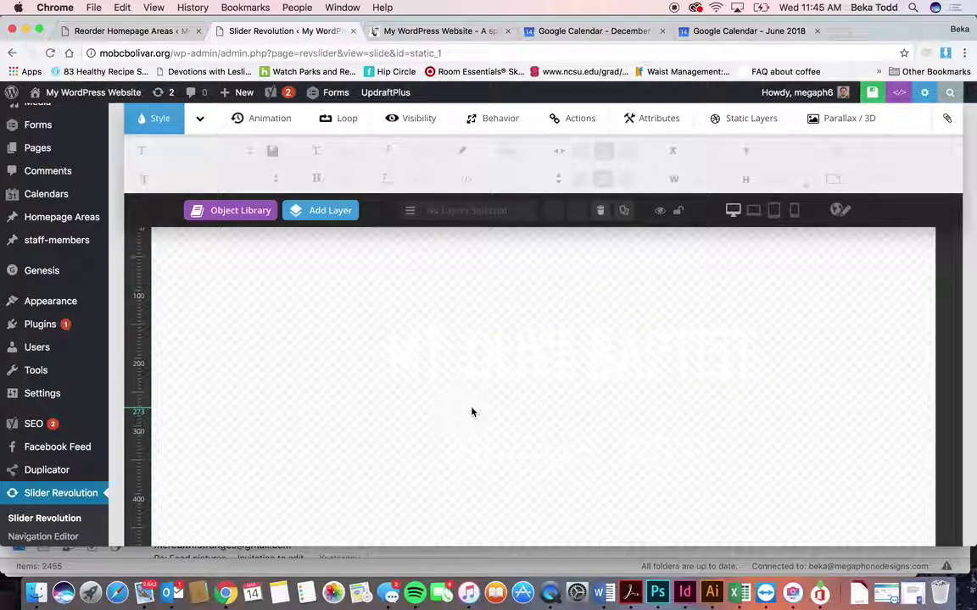
Step: Select the "Mt. Olive Baptist" layer and view its layout at the notebook and mobile screen sizes
left_click(486, 354)
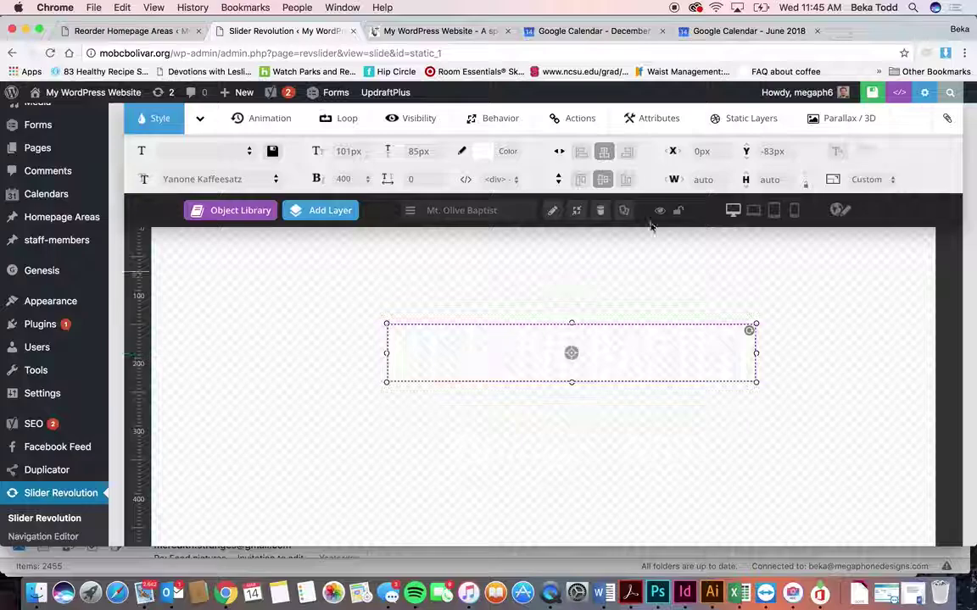
left_click(751, 217)
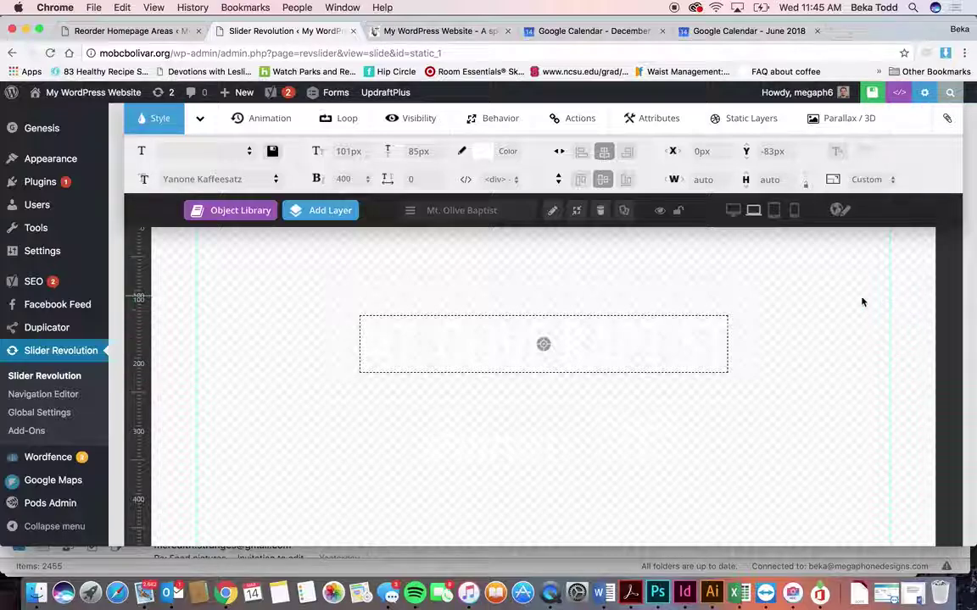
left_click(794, 210)
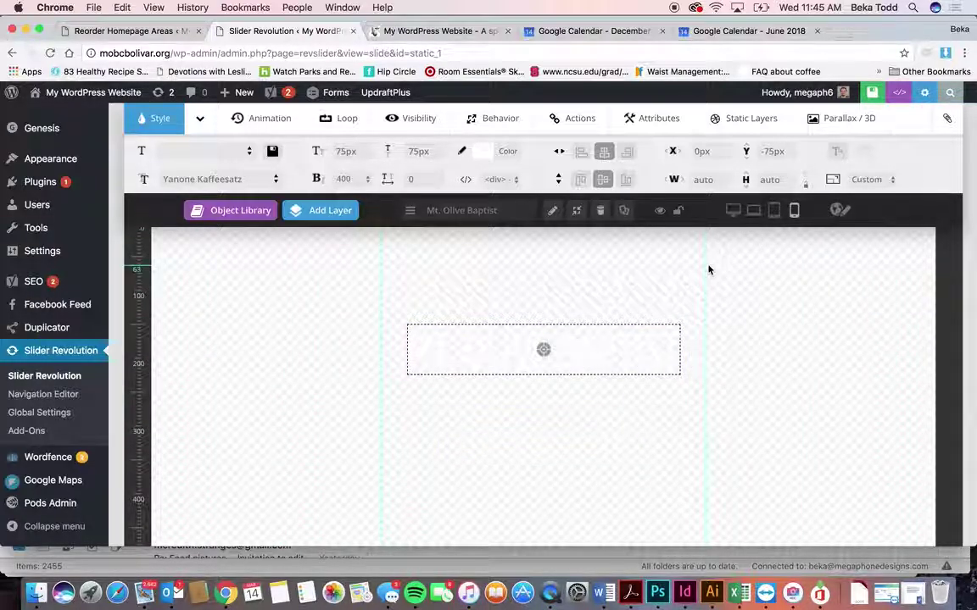
Step: Preview the Homepage slider at desktop size, close the preview and return to the layer canvas
scroll(709, 269, "up", 10)
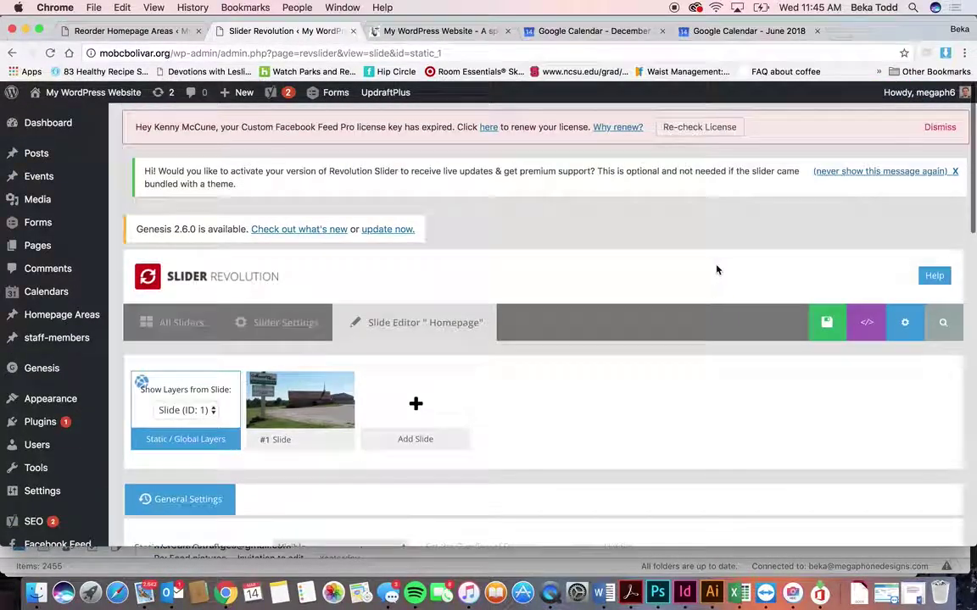
left_click(930, 318)
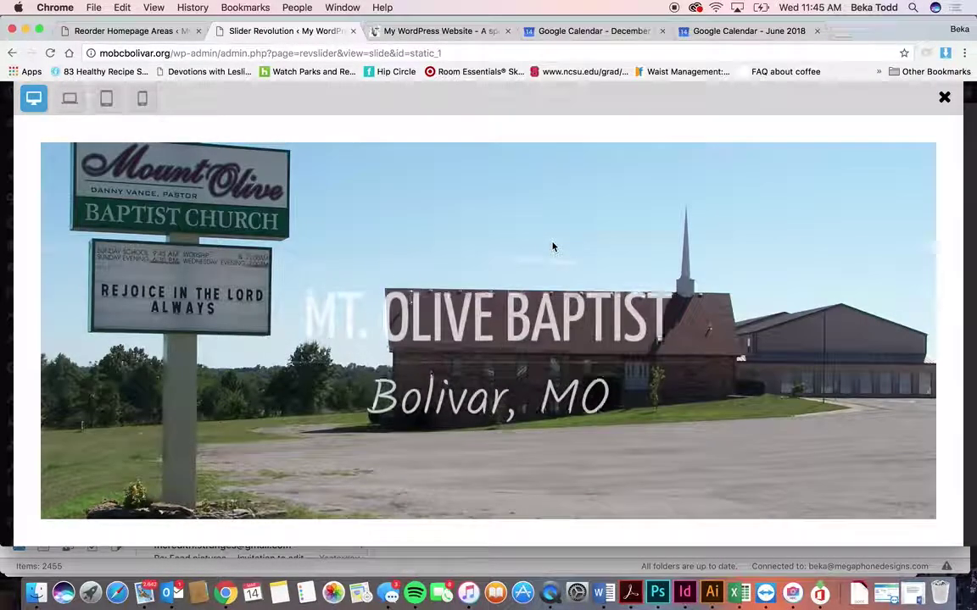
left_click(945, 100)
scroll(601, 302, "down", 5)
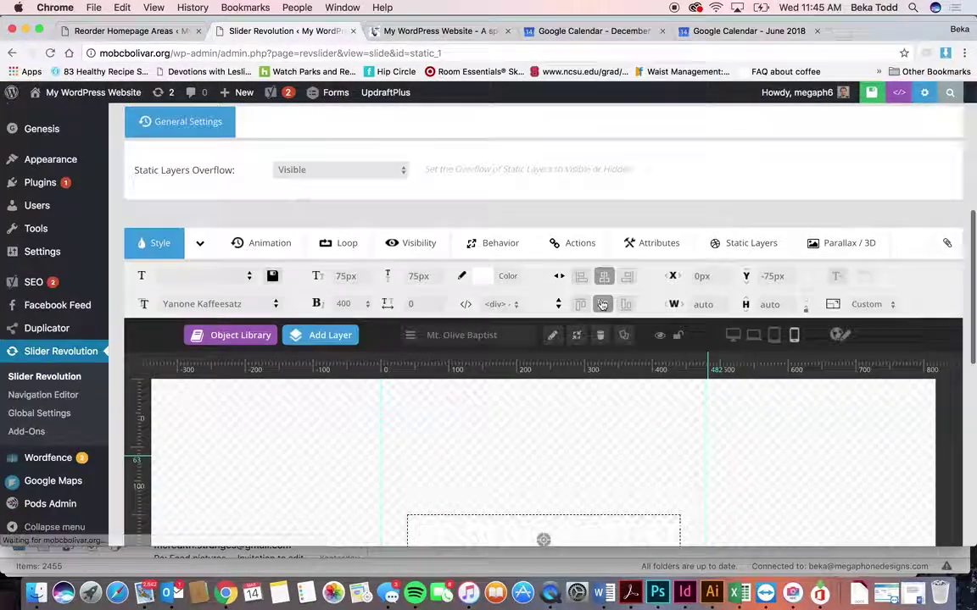
scroll(602, 303, "down", 2)
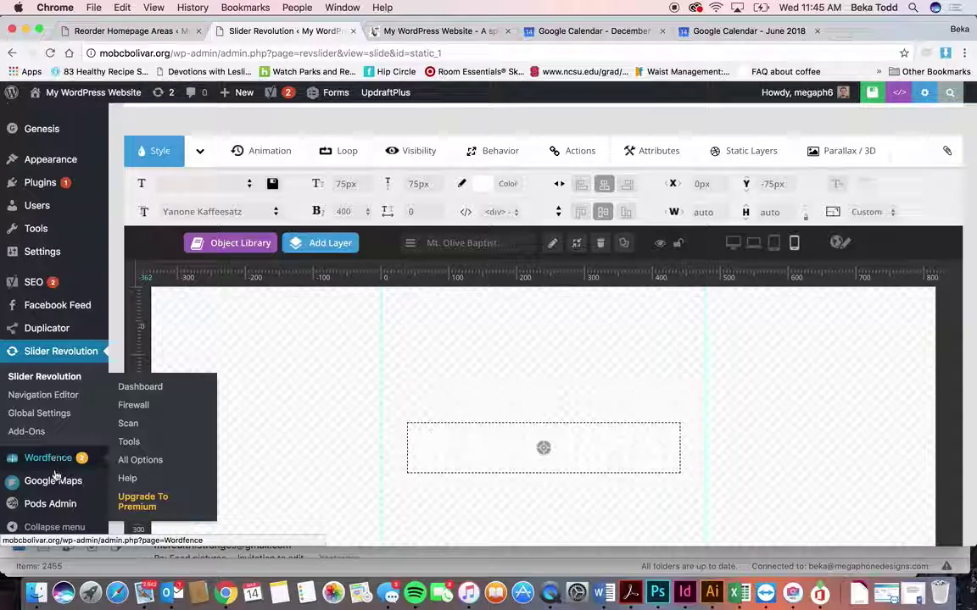
Step: Go to the Google Maps plugin's Manage Locations page and open the Mt. Olive Baptist Church location for editing
mouse_move(55, 477)
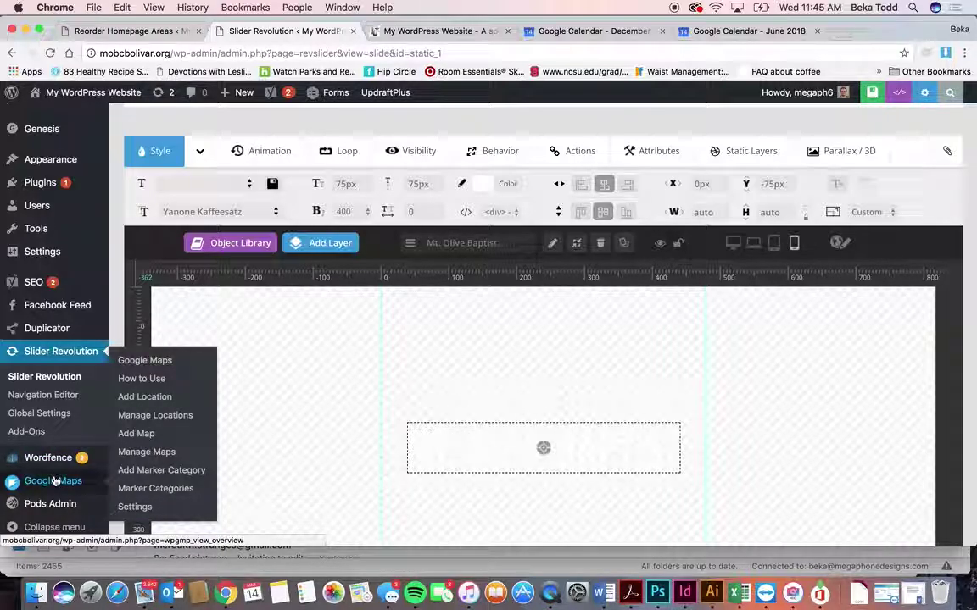
left_click(55, 480)
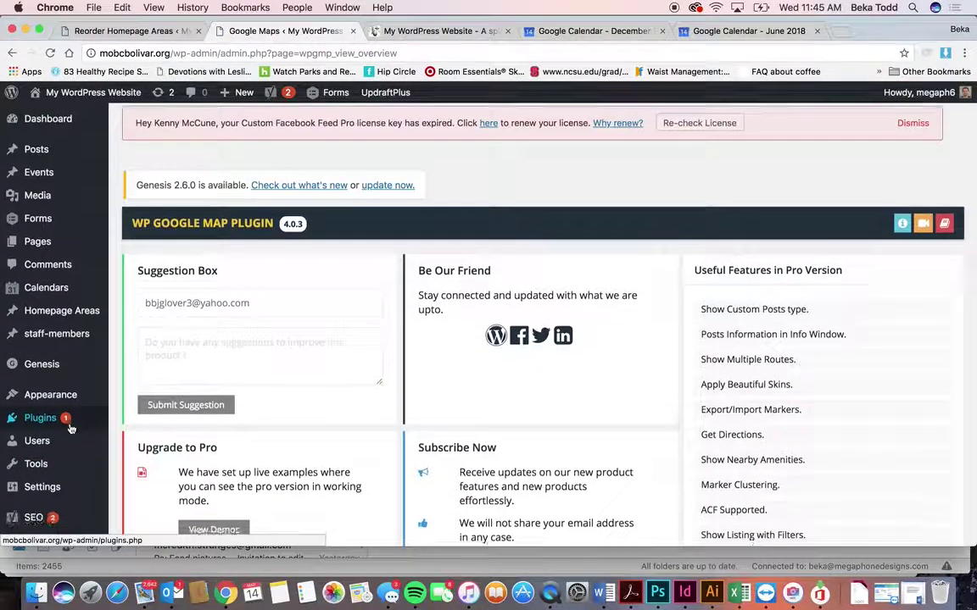
scroll(68, 424, "down", 5)
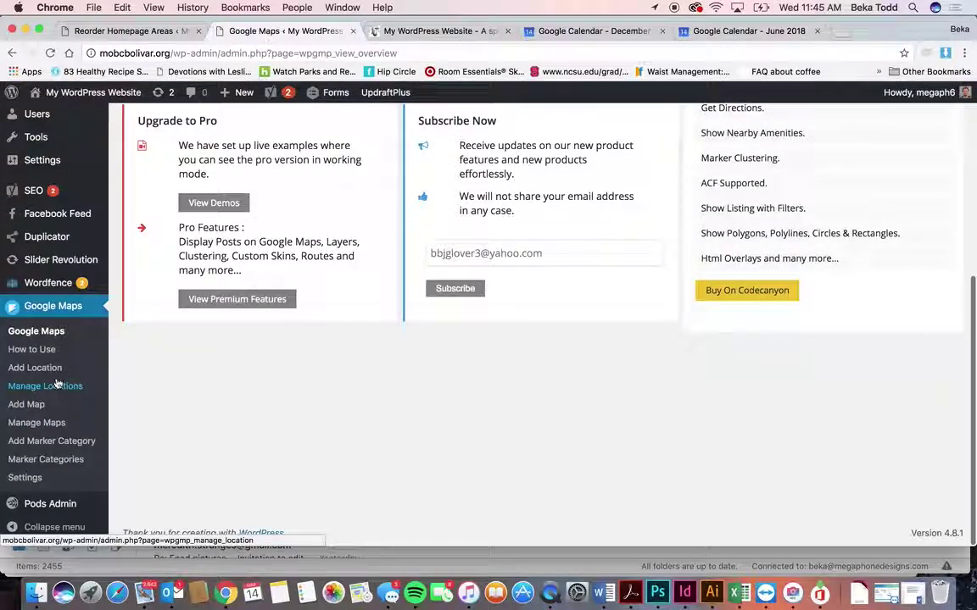
left_click(53, 386)
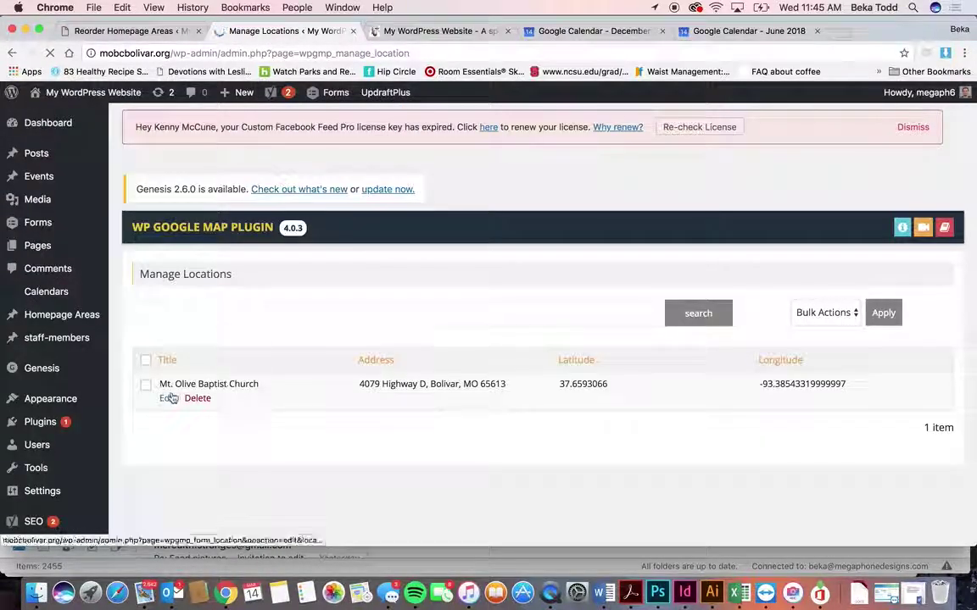
left_click(166, 399)
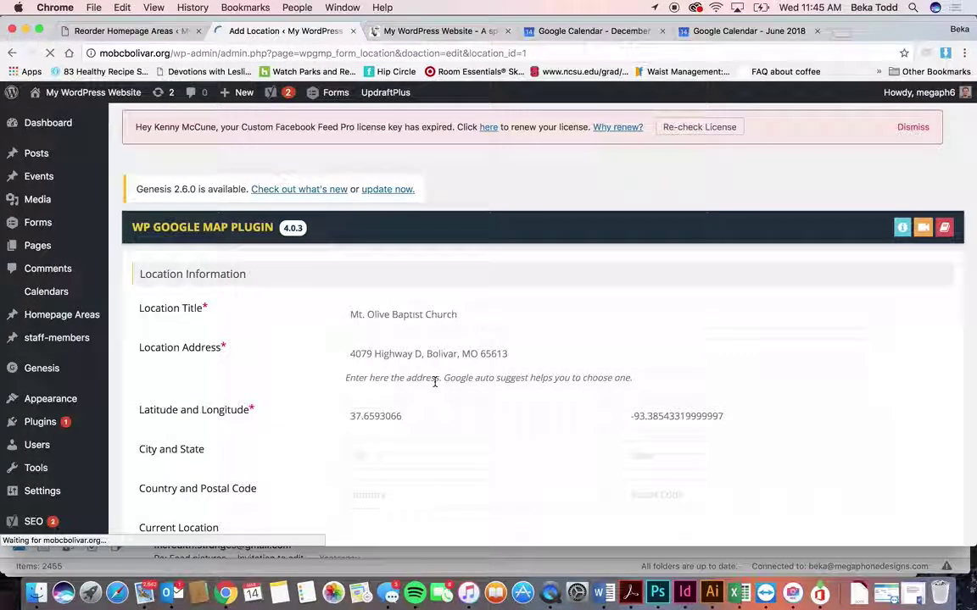
Step: Look through the location form, go to Manage Maps and open the Mt. Olive Baptist Church map for editing
scroll(301, 407, "down", 15)
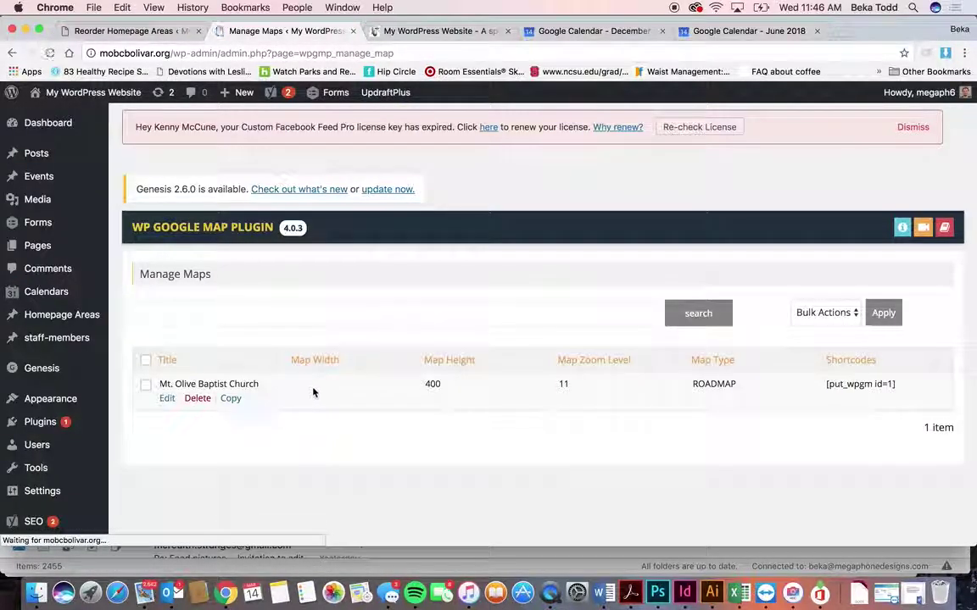
left_click(167, 399)
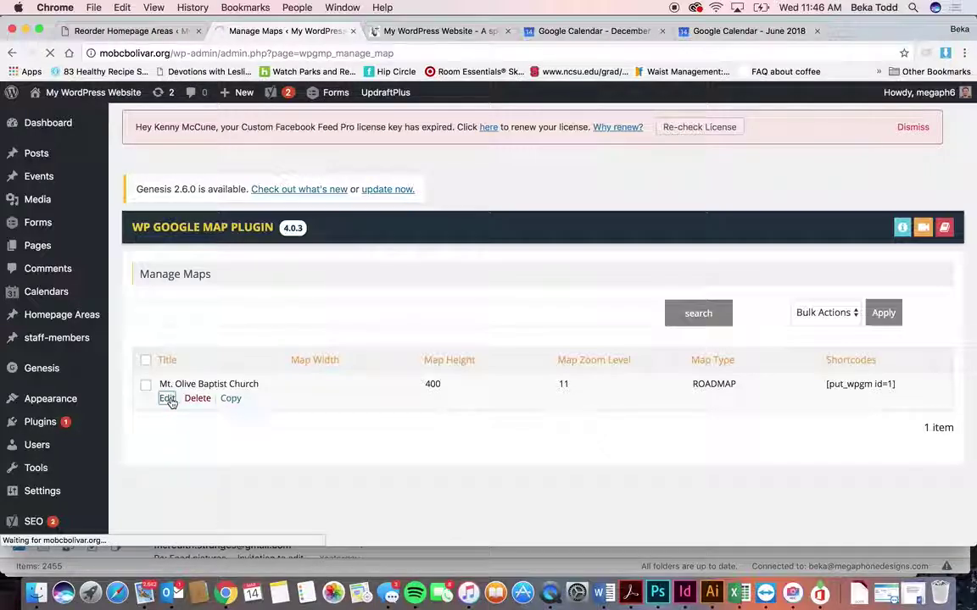
Step: Look through the Mt. Olive Baptist Church map's settings, from Map Information through the assigned location to the Control Setting options
scroll(321, 370, "down", 3)
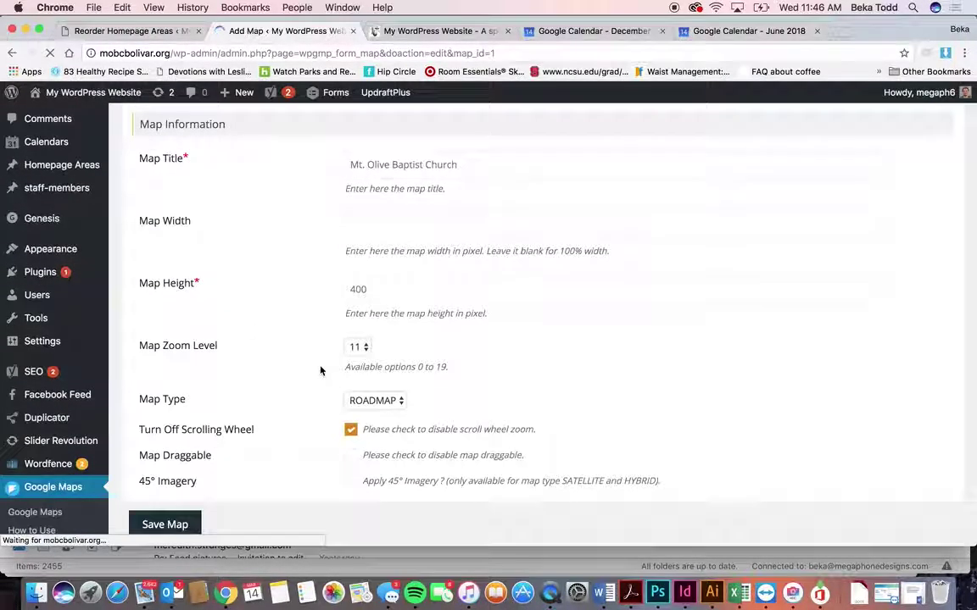
scroll(318, 377, "down", 10)
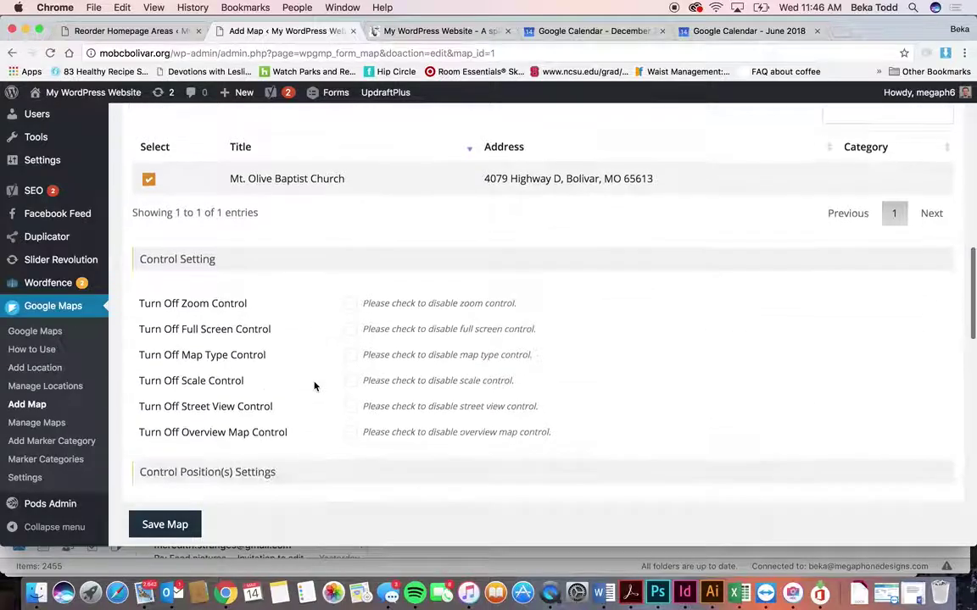
scroll(313, 386, "down", 1)
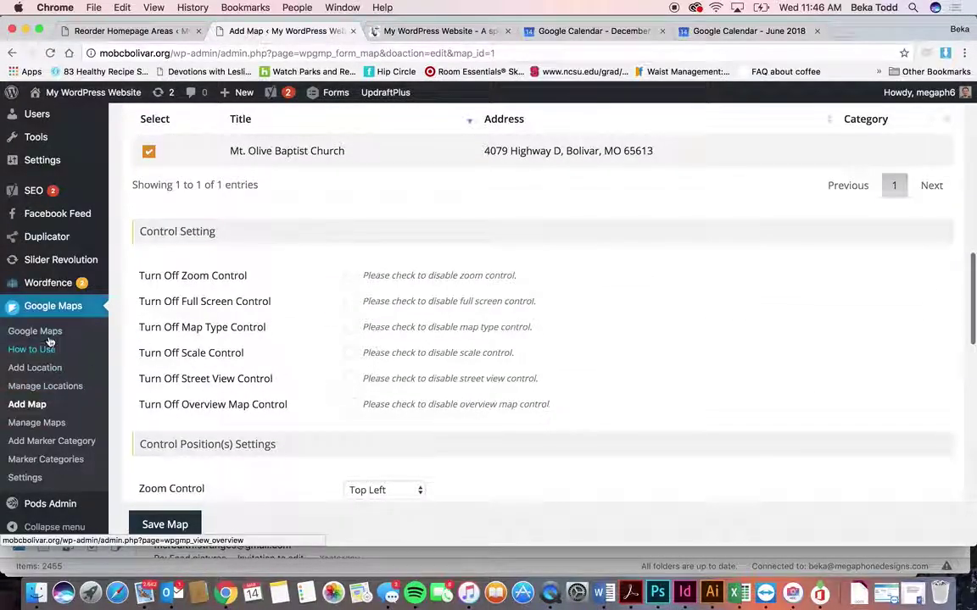
Step: Return to the Manage Maps list and highlight the Mt. Olive Baptist Church map's shortcode, [put_wpgm id=1]
left_click(45, 423)
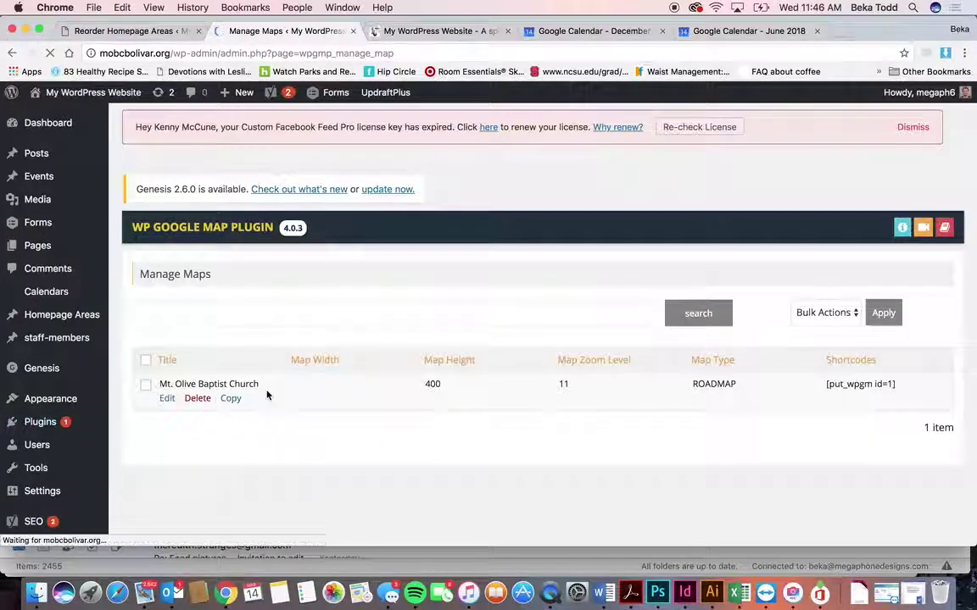
left_click_drag(887, 393, 809, 383)
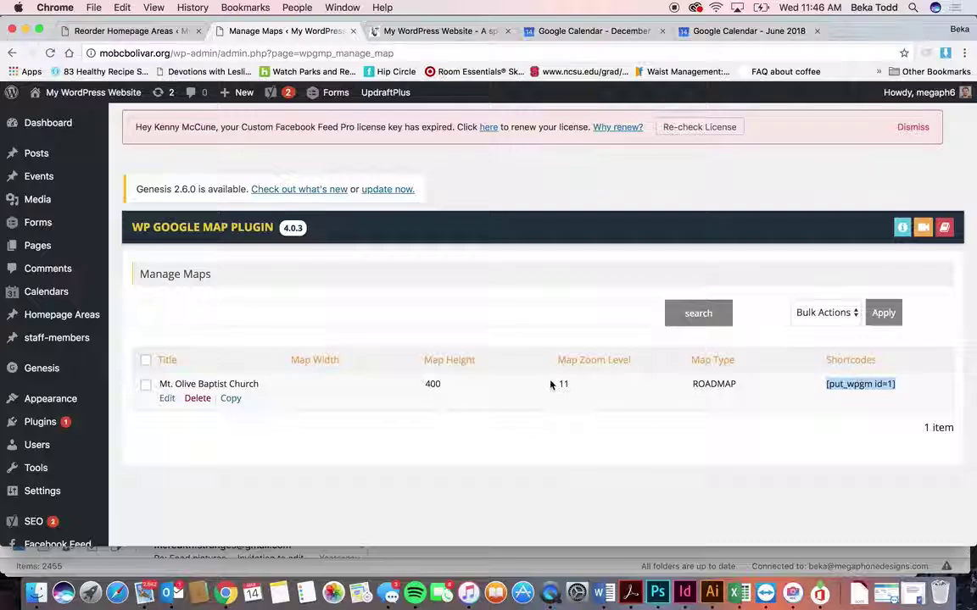
scroll(22, 402, "down", 10)
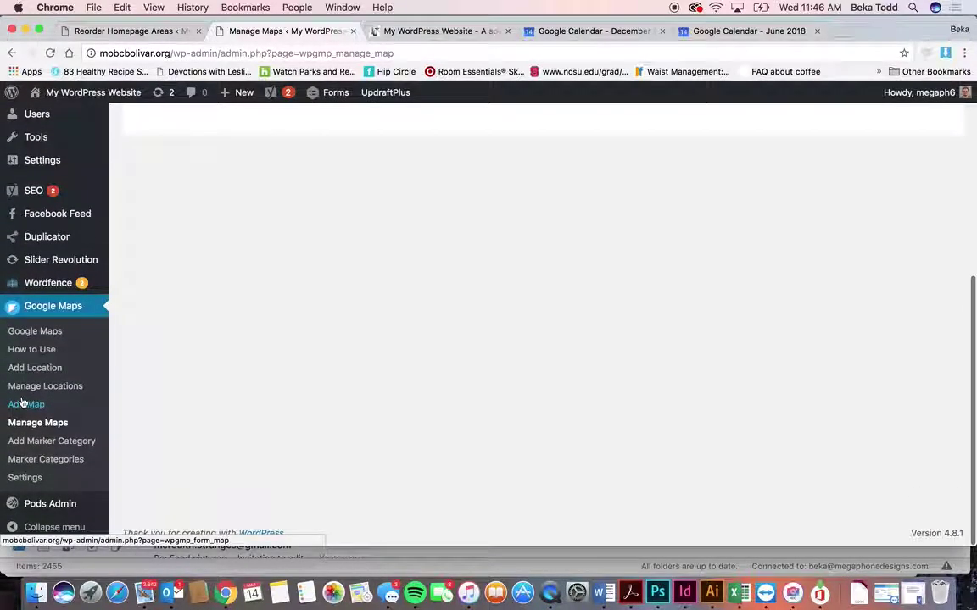
scroll(22, 401, "up", 10)
scroll(18, 411, "down", 10)
scroll(19, 415, "up", 10)
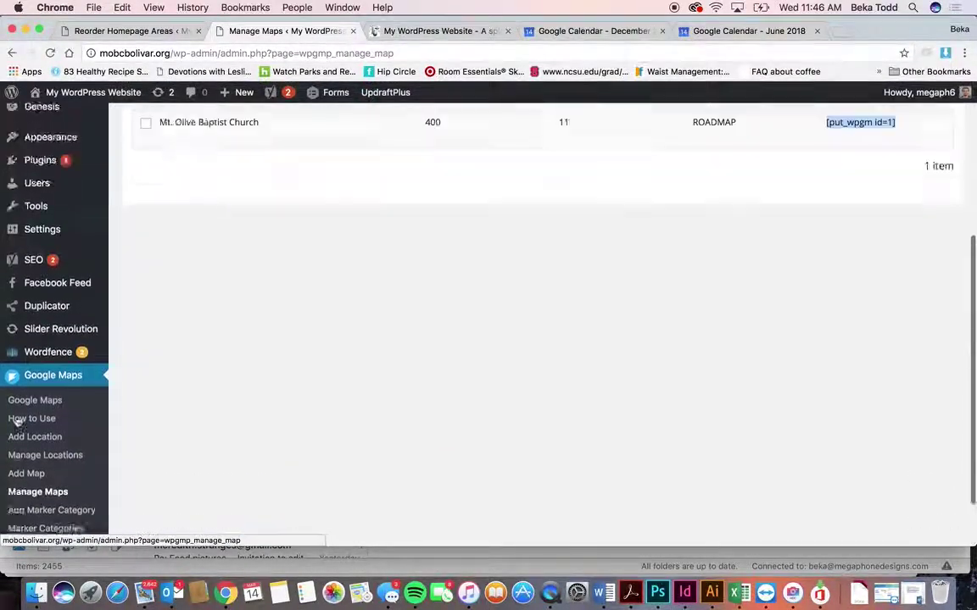
Step: Switch to the live church website and look over the homepage from the header down to the contact form, ending at the header
left_click(436, 30)
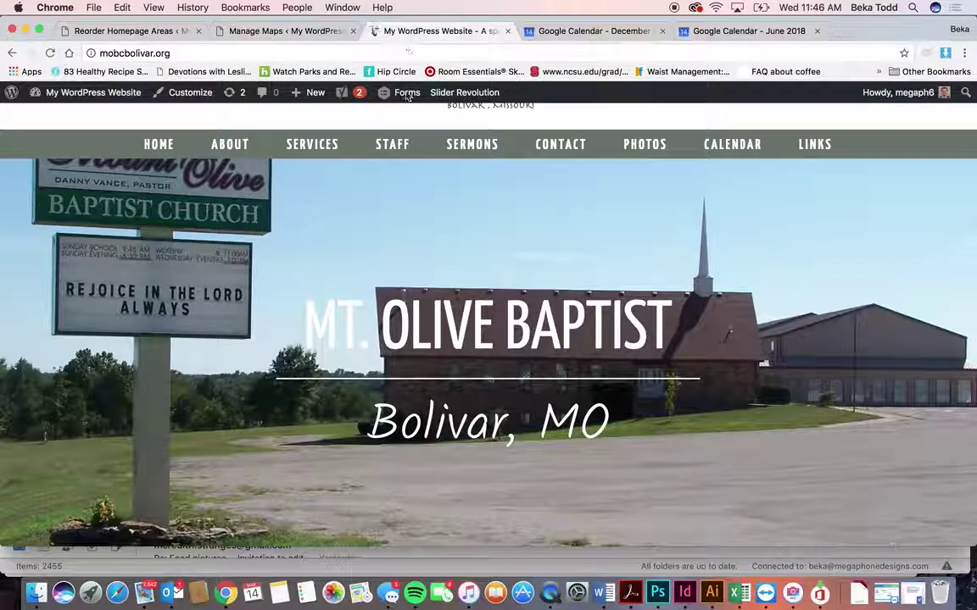
scroll(431, 296, "up", 3)
scroll(431, 294, "down", 10)
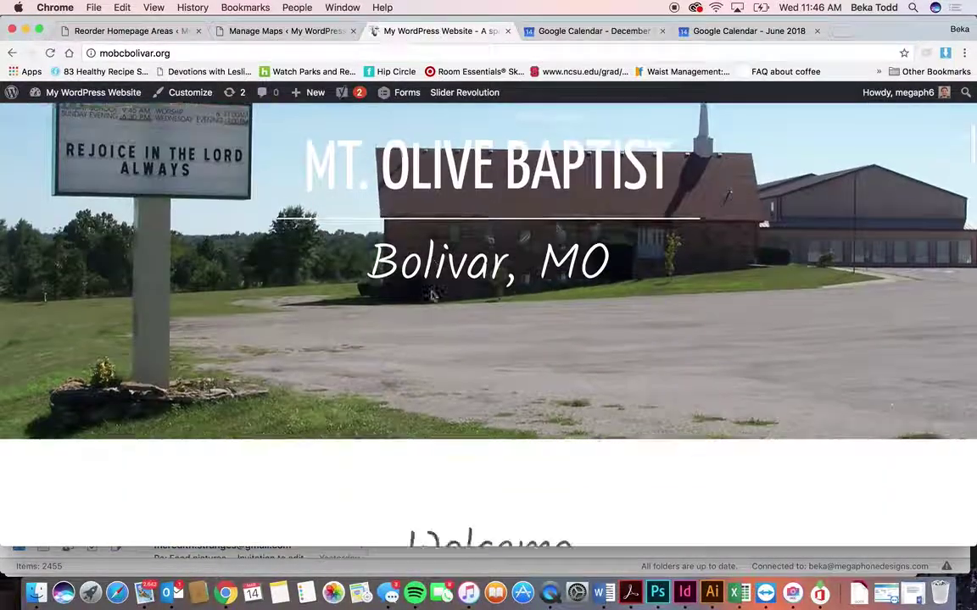
scroll(431, 296, "down", 15)
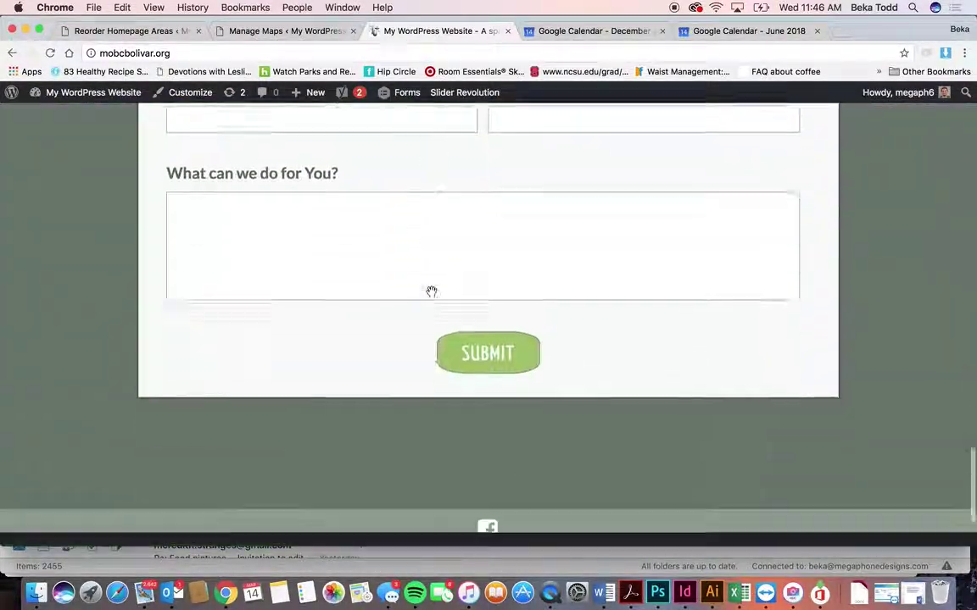
scroll(431, 296, "up", 20)
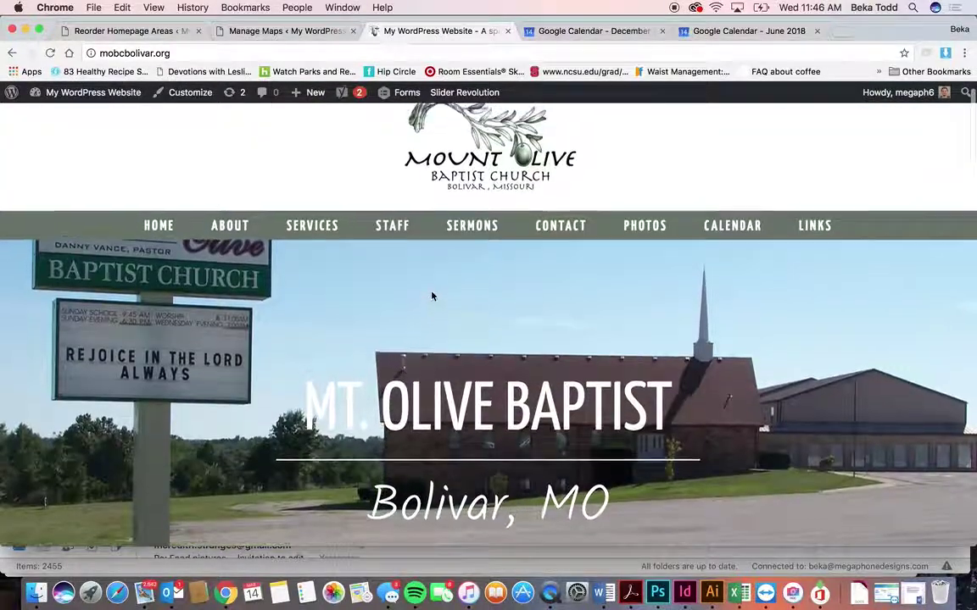
scroll(431, 296, "up", 2)
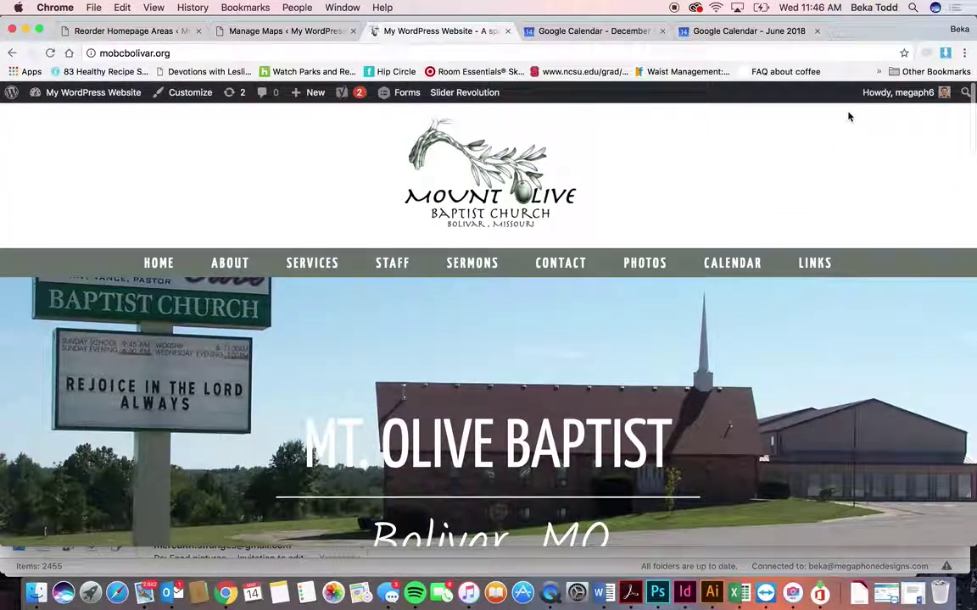
left_click(729, 31)
left_click(435, 32)
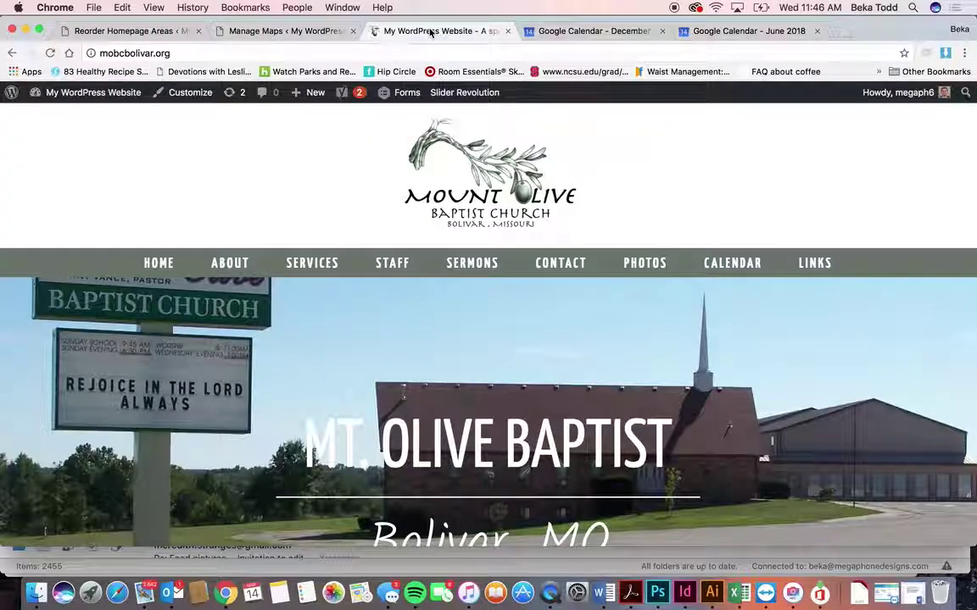